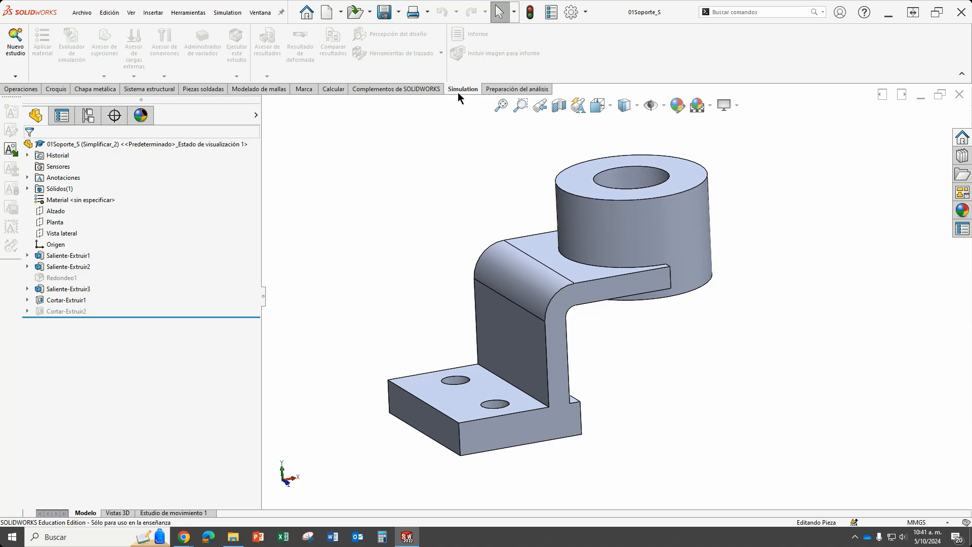
Create a new static analysis study named Análisis1.
left_click(585, 11)
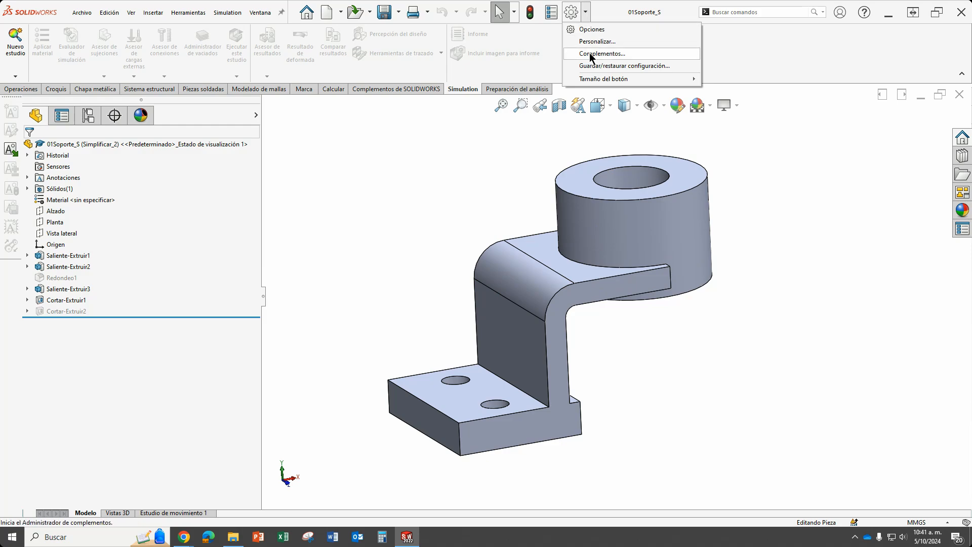
left_click(435, 138)
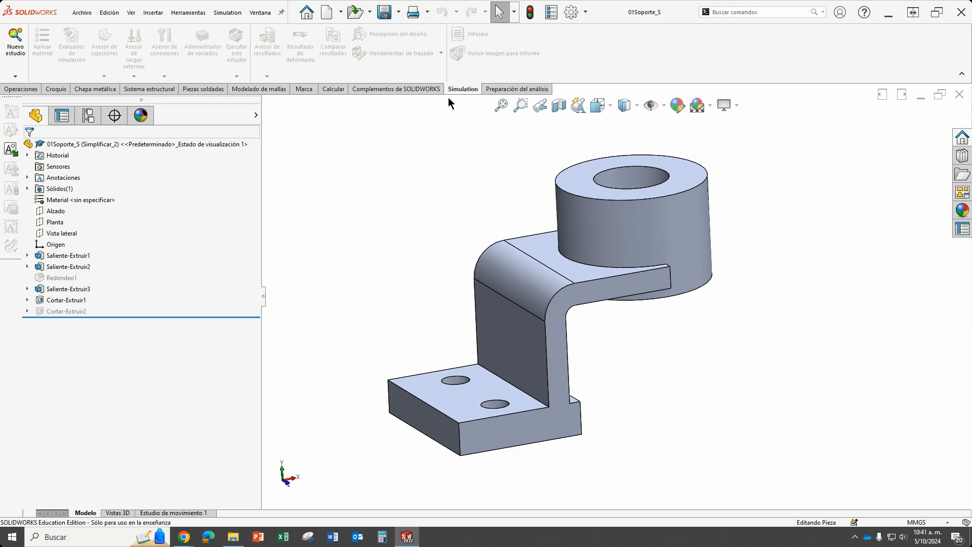
left_click(17, 76)
left_click(31, 88)
left_click(113, 210)
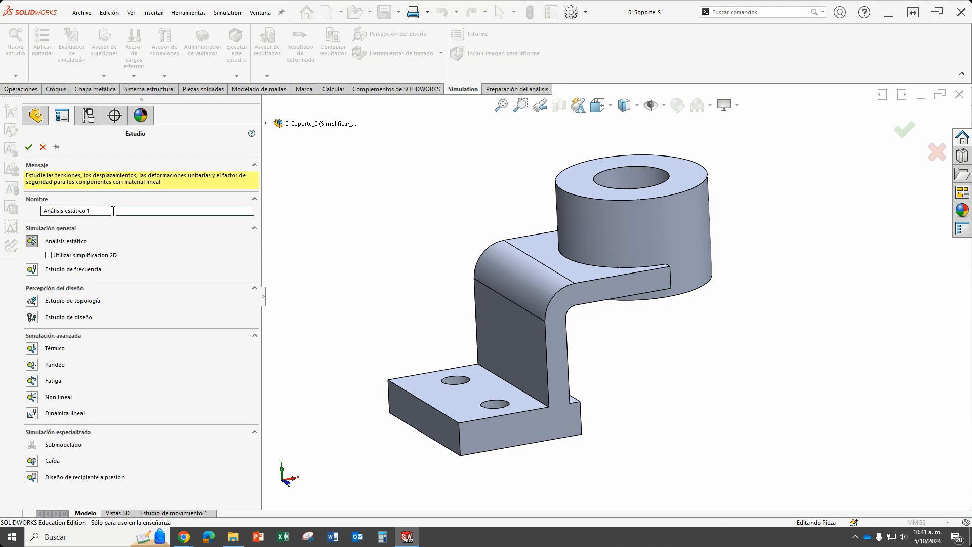
left_click_drag(113, 211, 36, 211)
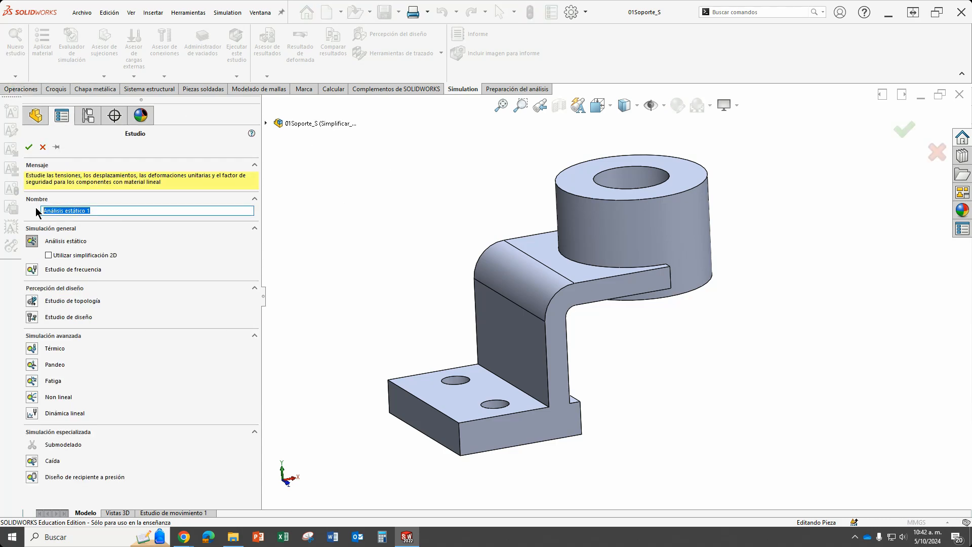
type("Análisis1")
left_click(29, 147)
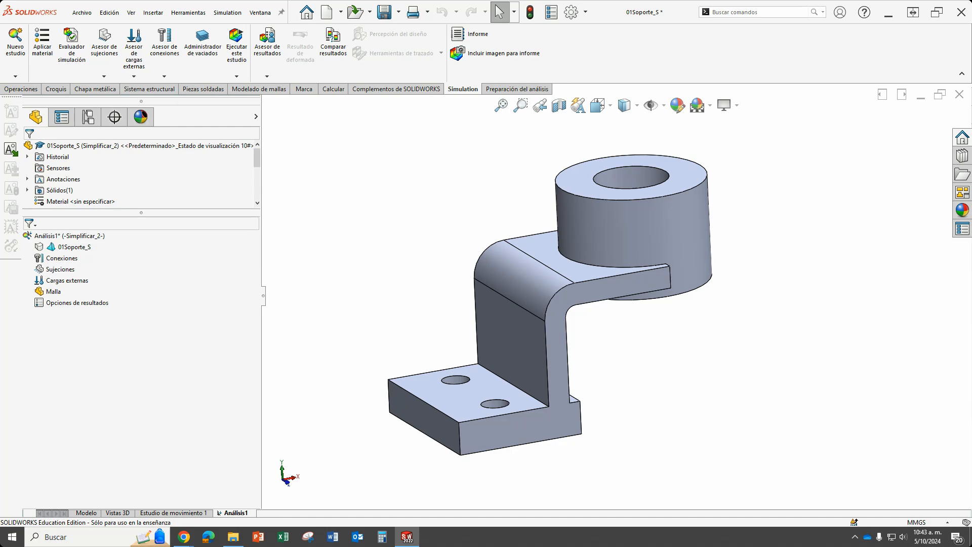
Assign the material ASTM A36 Acero to the 01Soporte_S part in the study.
middle_click_drag(664, 352, 635, 343)
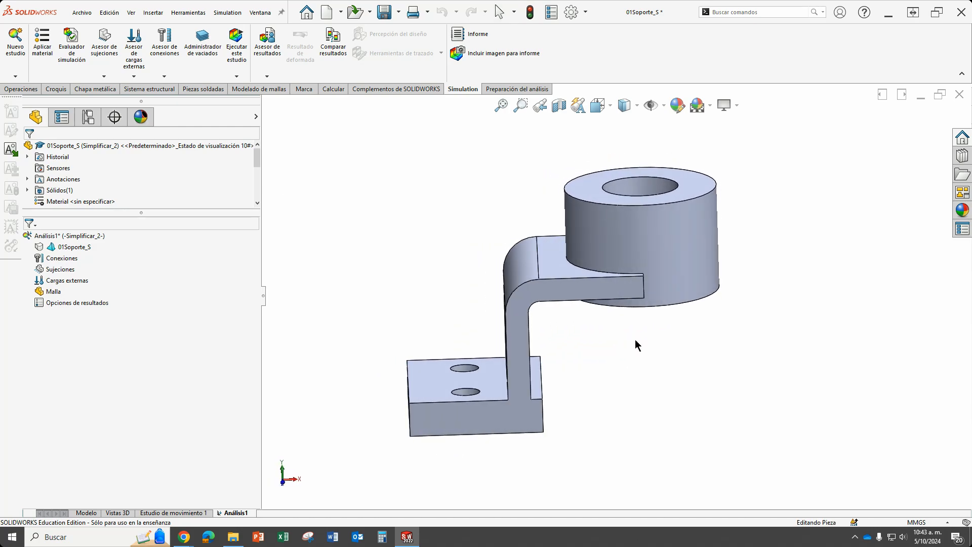
right_click(70, 247)
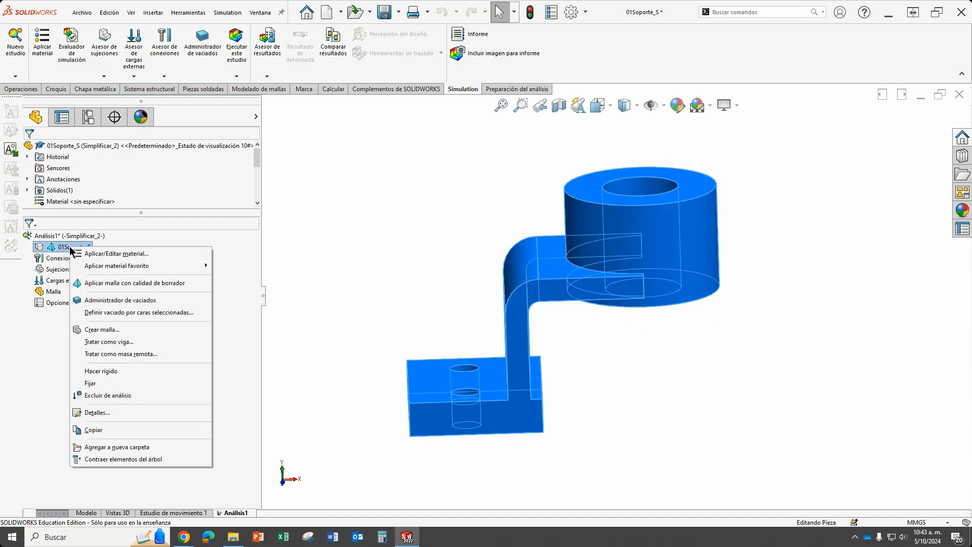
left_click(124, 254)
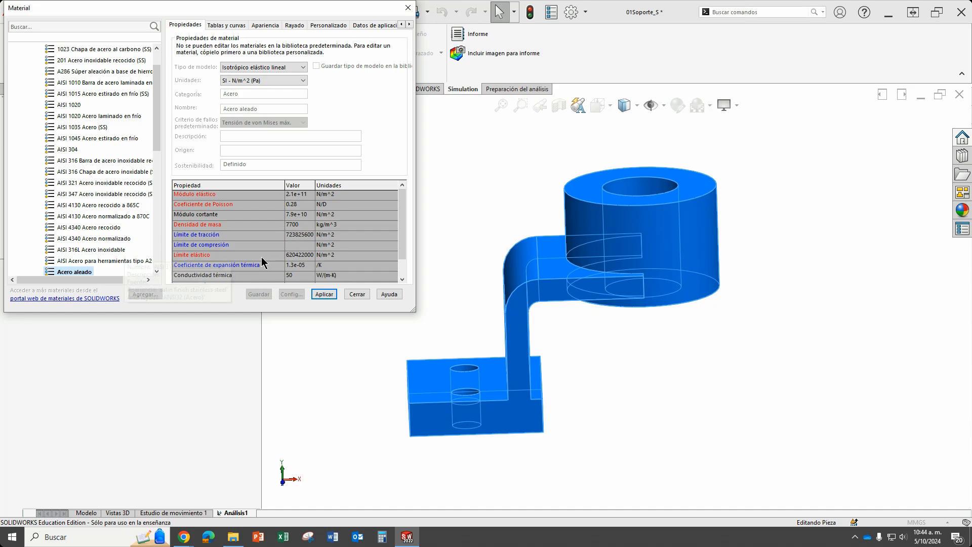
left_click_drag(251, 13, 347, 76)
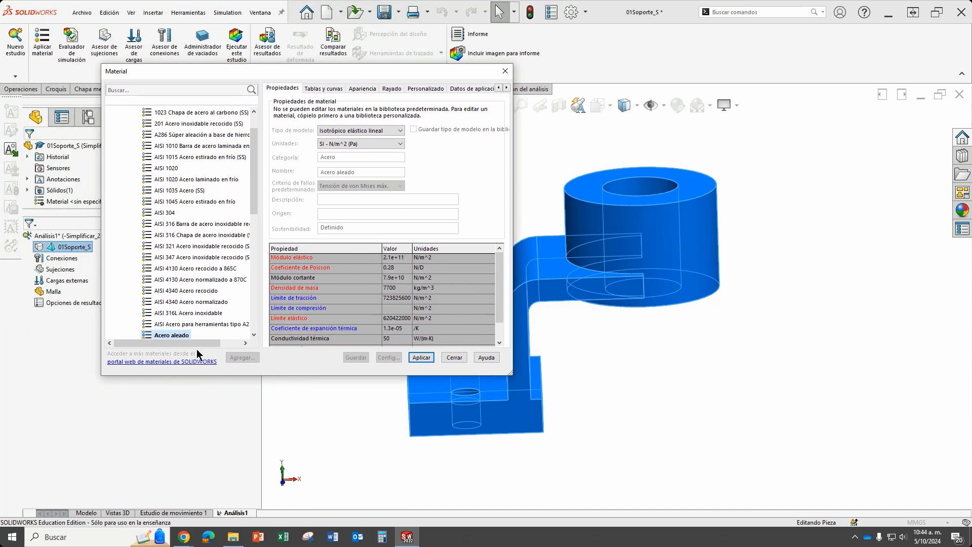
left_click_drag(255, 190, 255, 220)
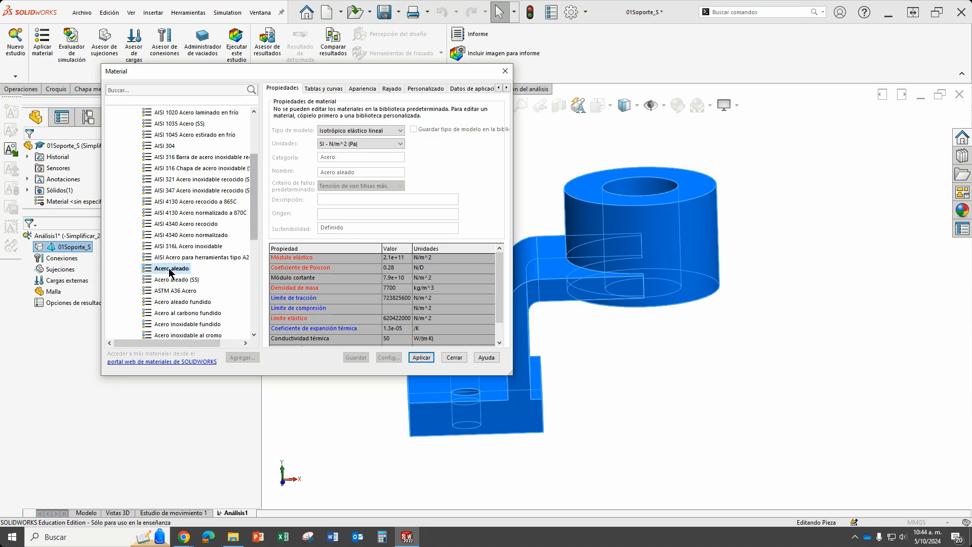
left_click(178, 291)
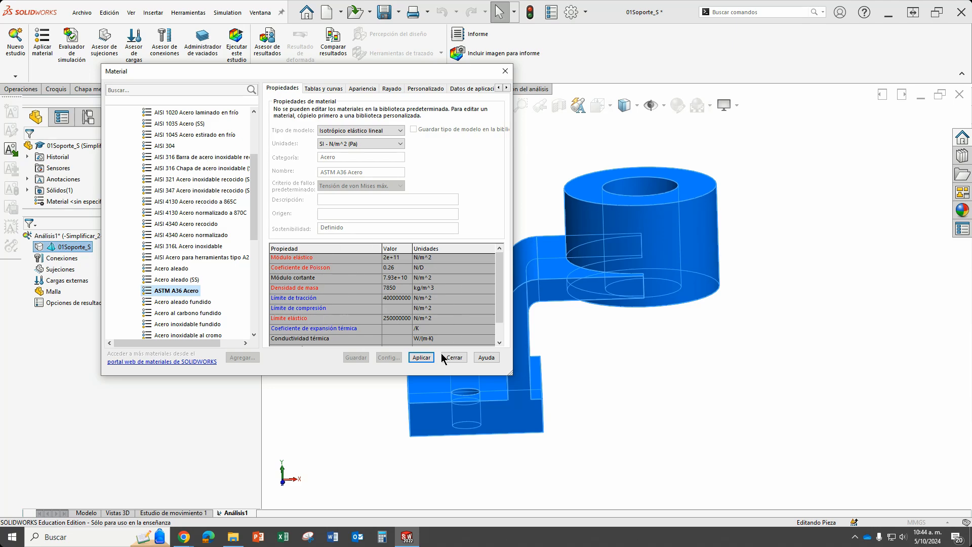
left_click(425, 358)
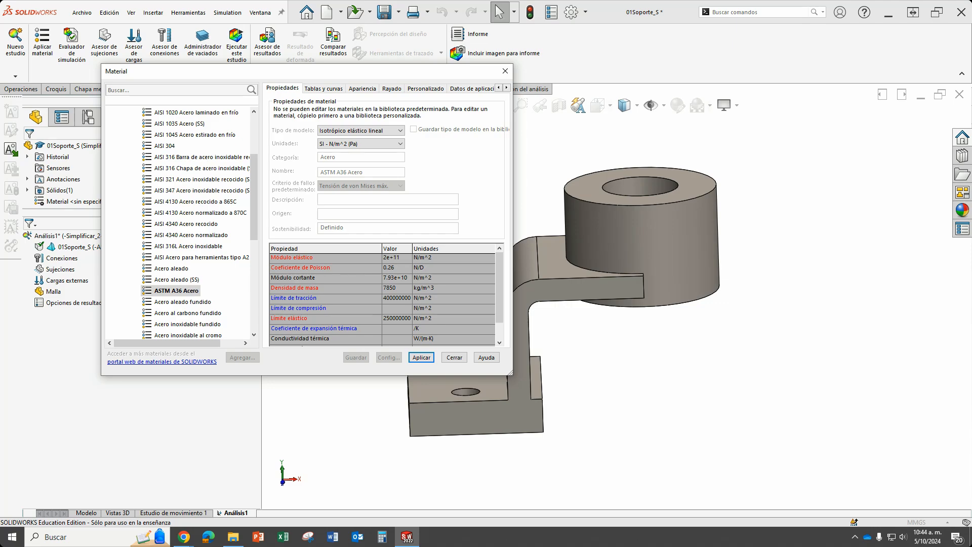
left_click(455, 358)
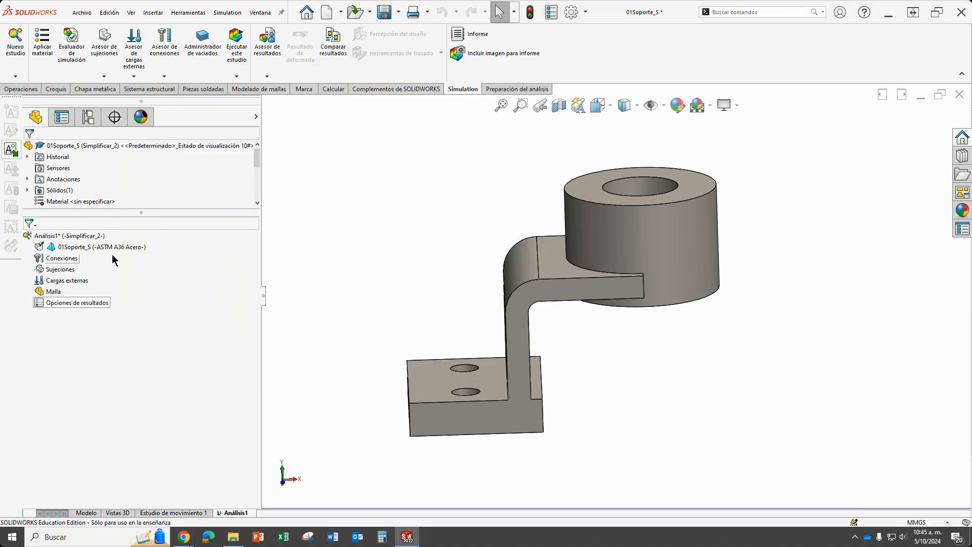
left_click(99, 248)
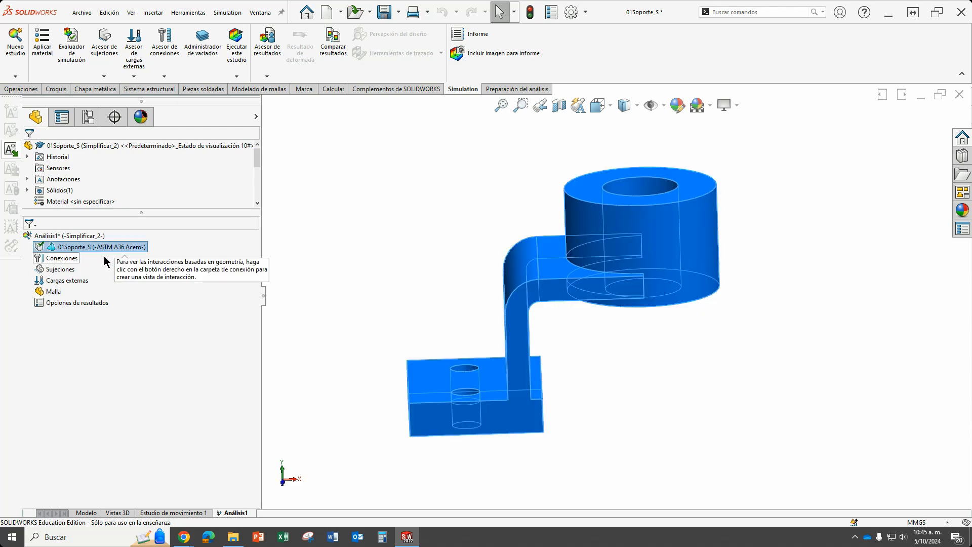
left_click(71, 258)
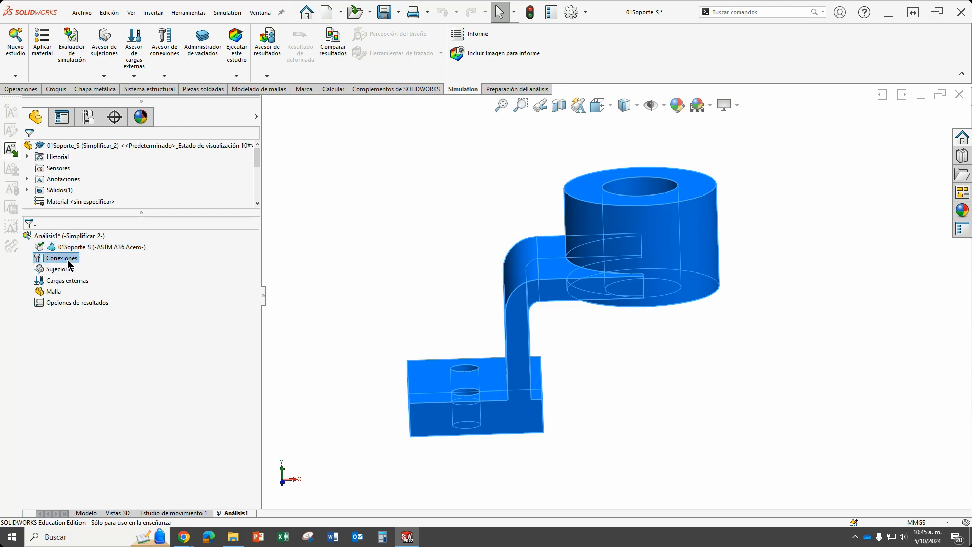
left_click(61, 270)
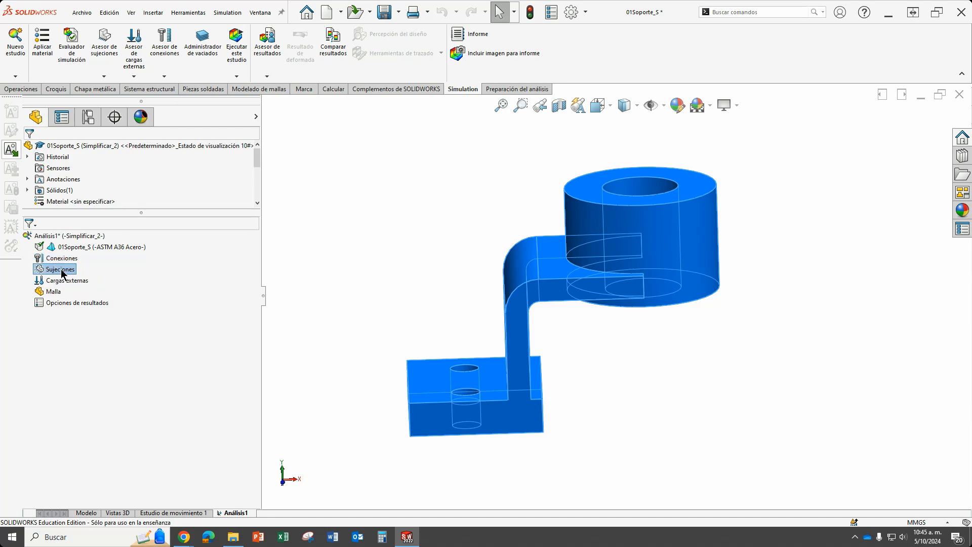
Apply a fixed geometry restraint to the cylindrical inner faces of the two mounting holes in the base plate.
right_click(63, 274)
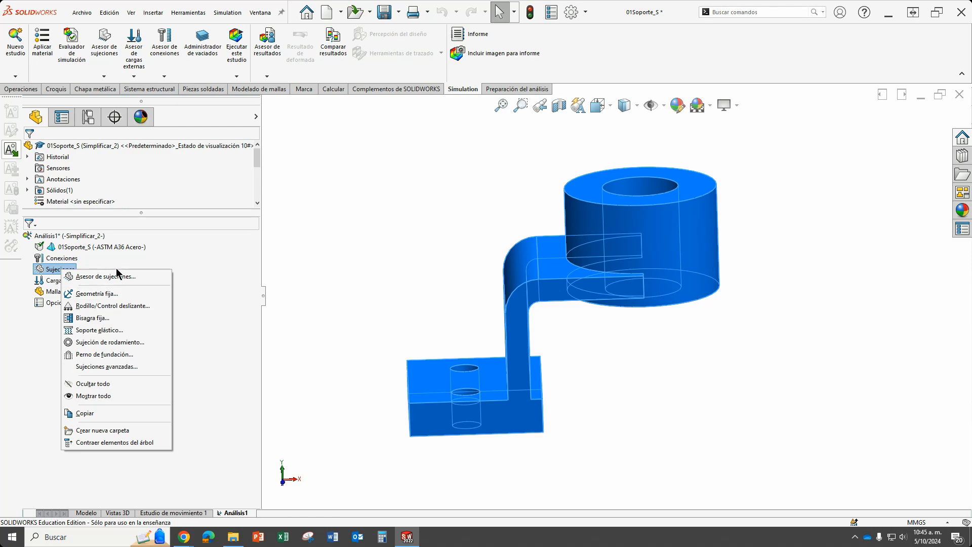
left_click(114, 295)
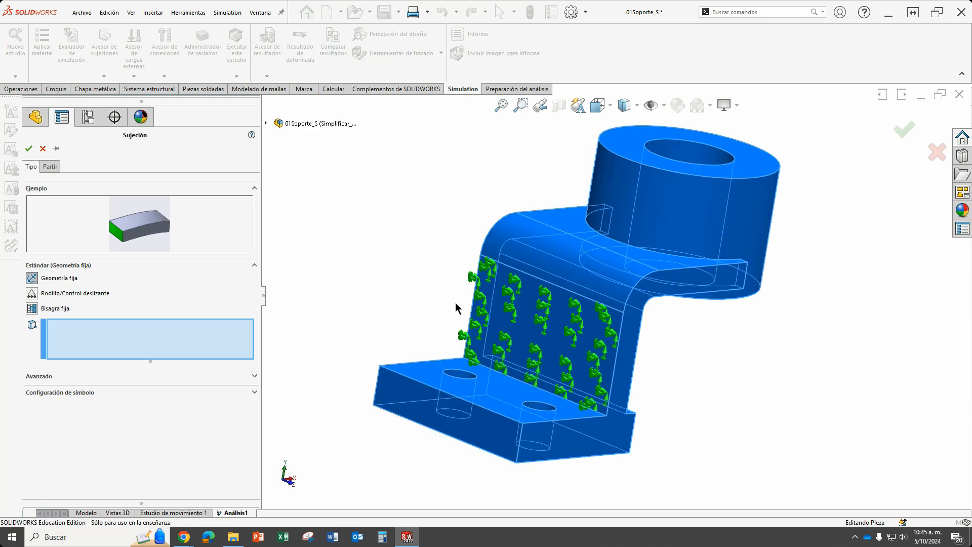
scroll(472, 286, "down", 2)
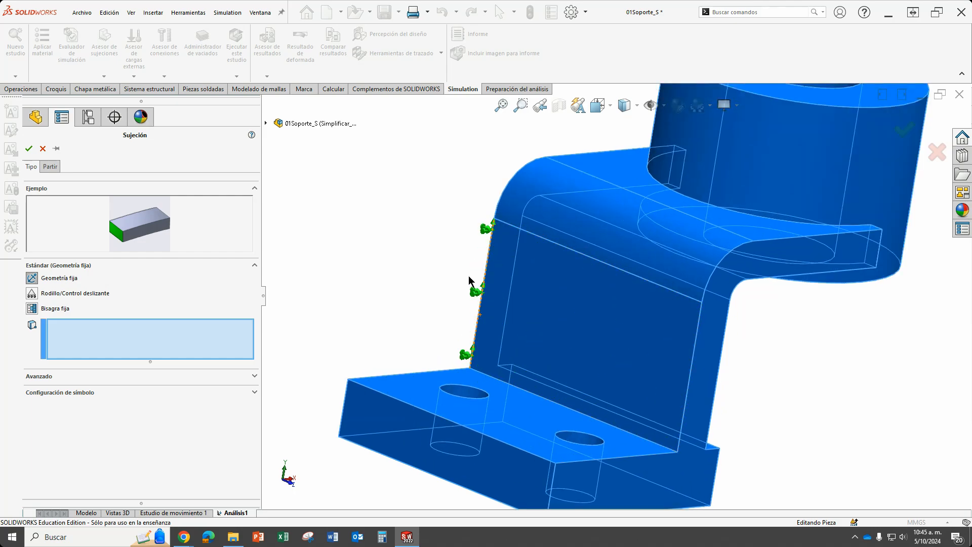
scroll(499, 289, "up", 2)
scroll(495, 300, "up", 2)
middle_click_drag(537, 324, 527, 338)
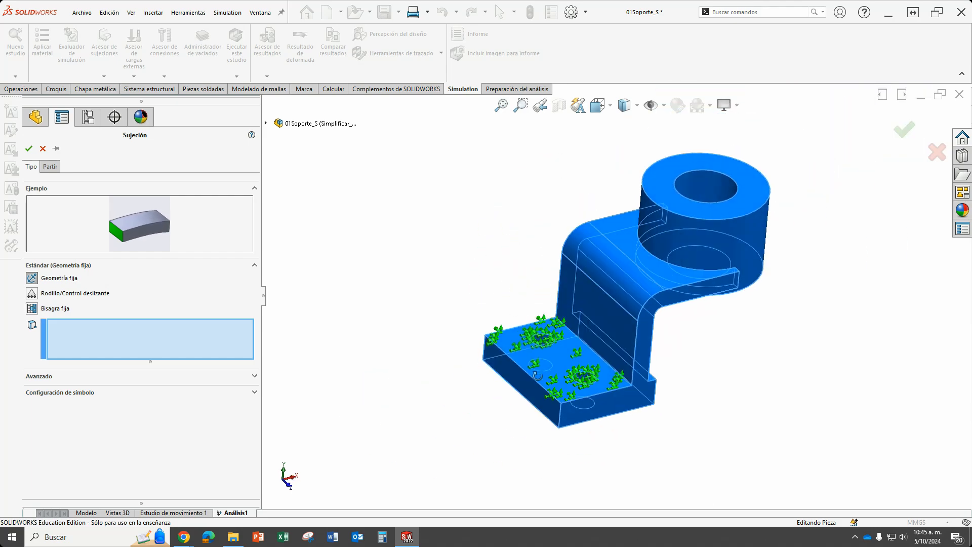
scroll(546, 322, "down", 4)
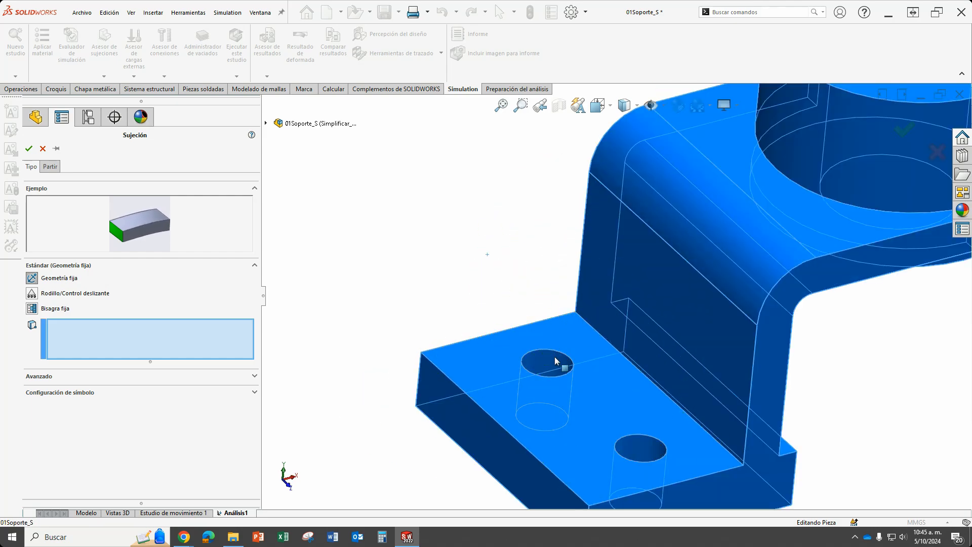
scroll(658, 438, "up", 1)
scroll(637, 422, "down", 2)
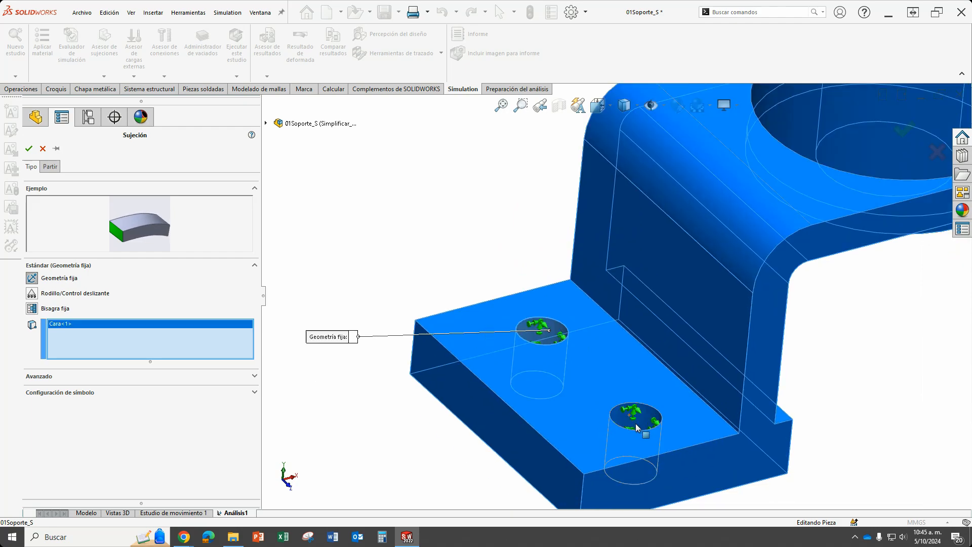
left_click(635, 401)
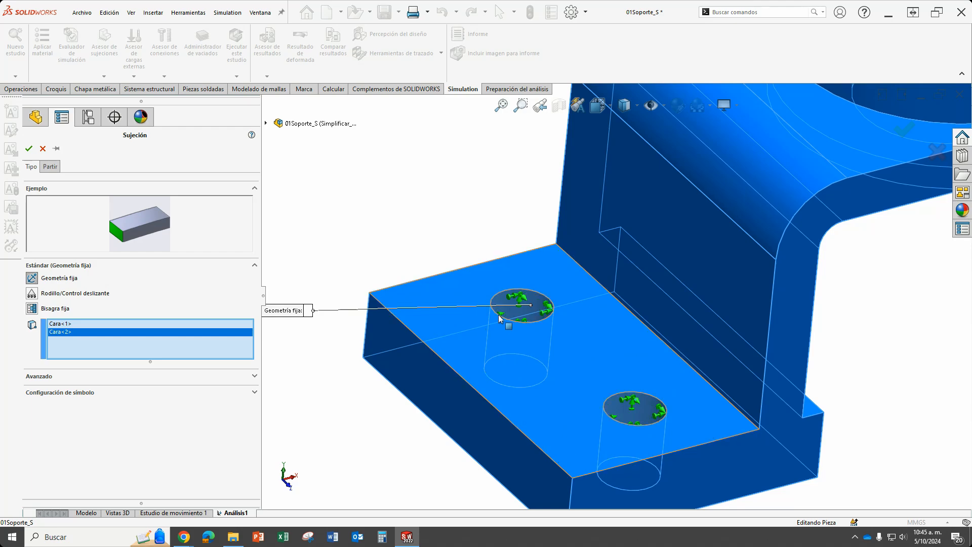
scroll(616, 299, "up", 1)
scroll(478, 317, "down", 1)
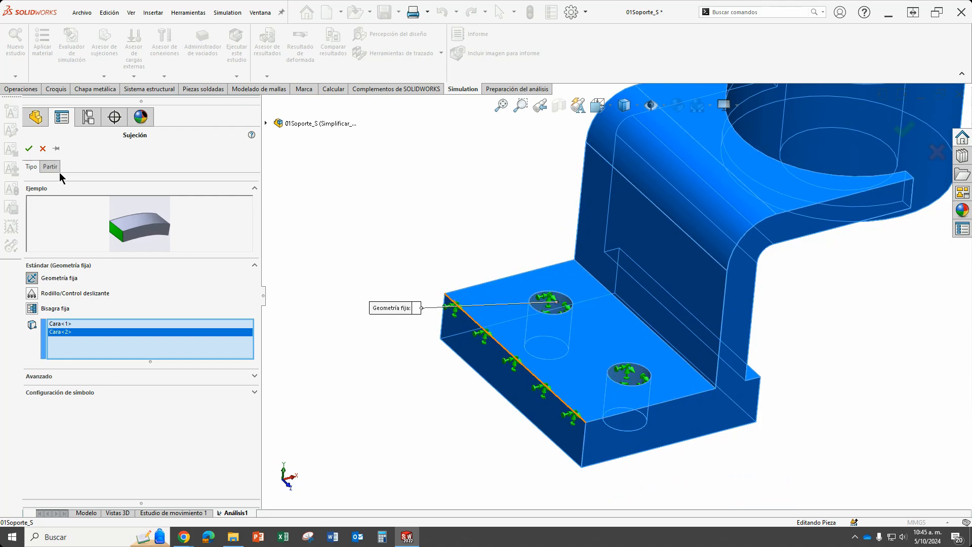
left_click(35, 150)
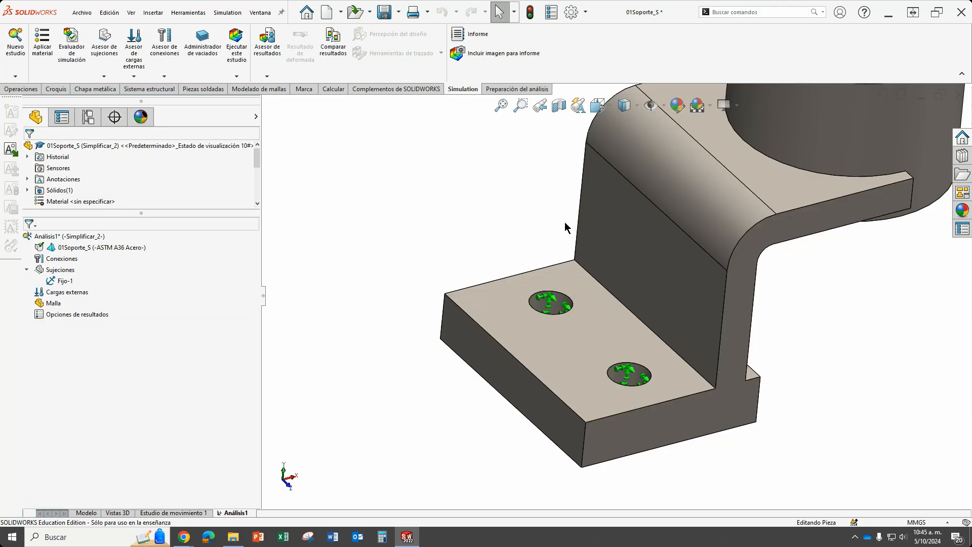
Apply a roller/slider restraint to the underside face of the base plate.
scroll(715, 293, "up", 3)
scroll(707, 226, "down", 3)
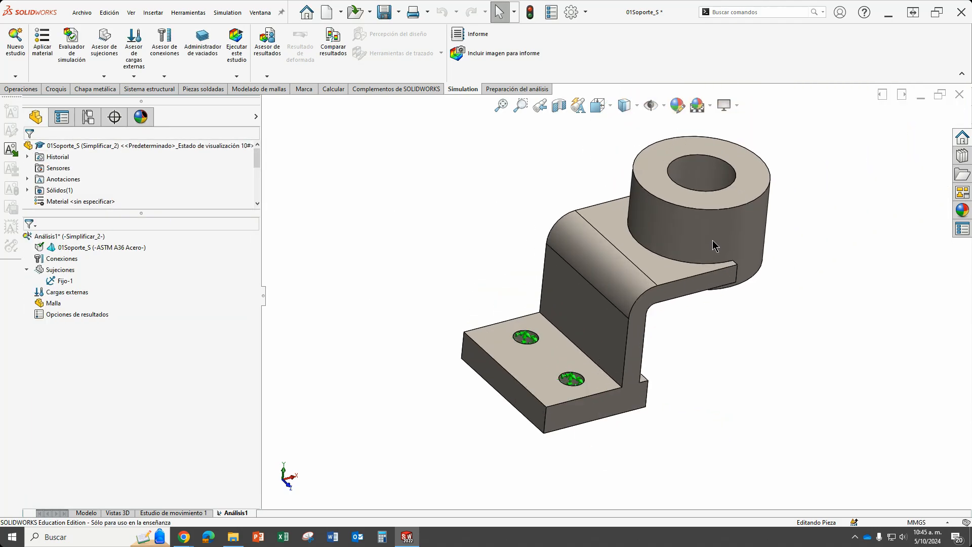
scroll(718, 272, "up", 2)
middle_click_drag(585, 436, 578, 354)
scroll(575, 350, "down", 3)
scroll(575, 350, "up", 2)
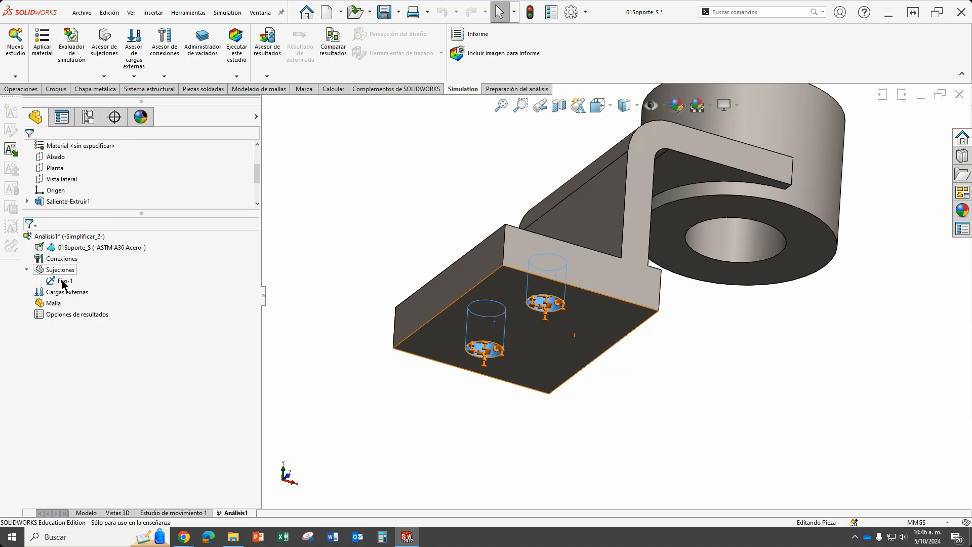
left_click(508, 294)
left_click(701, 400)
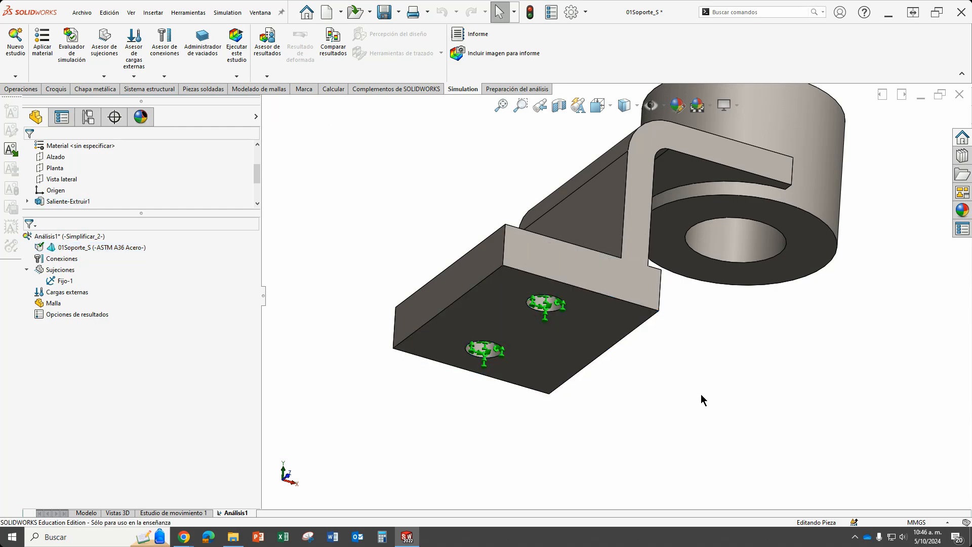
right_click(59, 272)
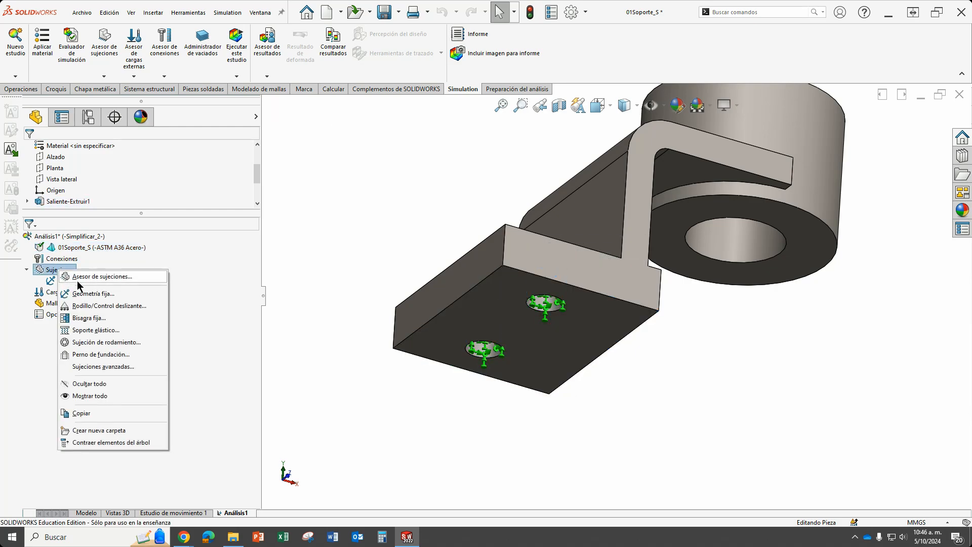
left_click(97, 305)
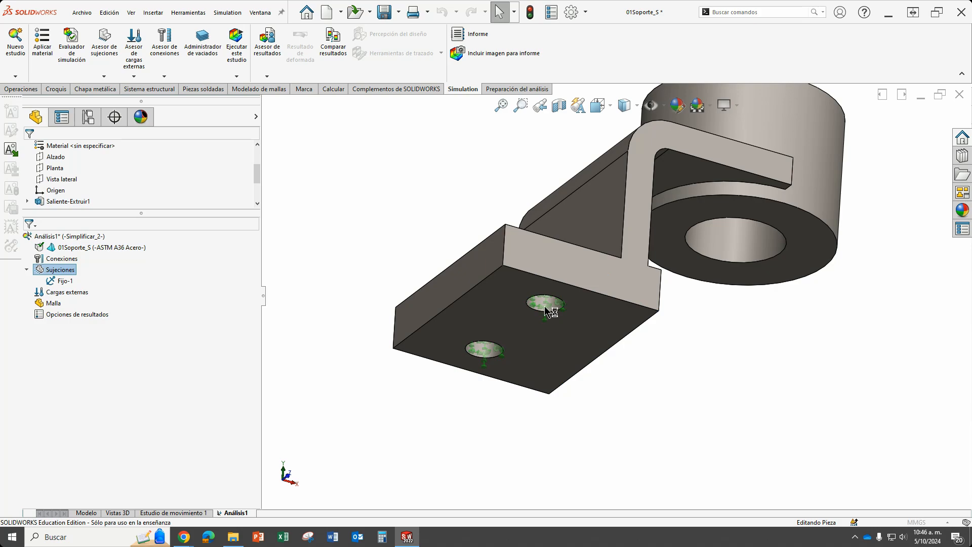
left_click(501, 321)
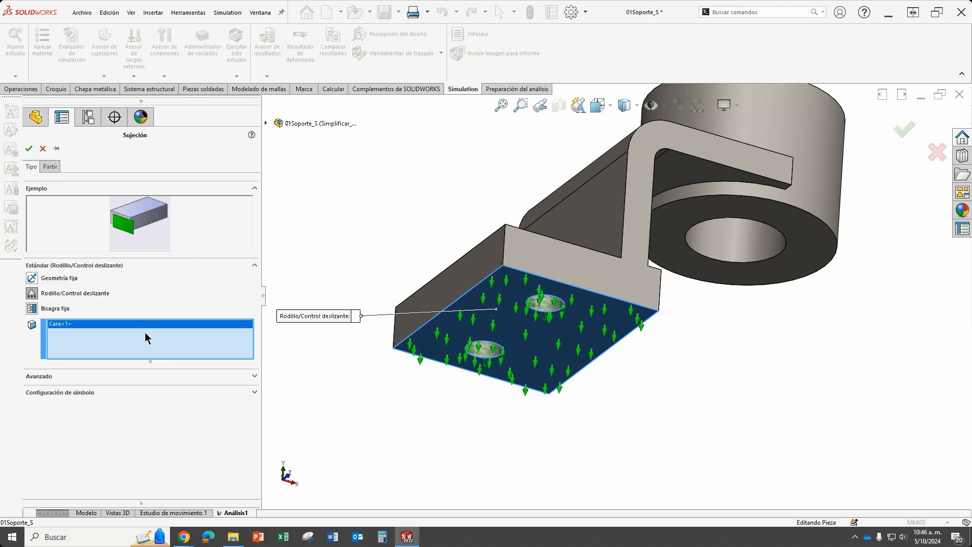
left_click(28, 148)
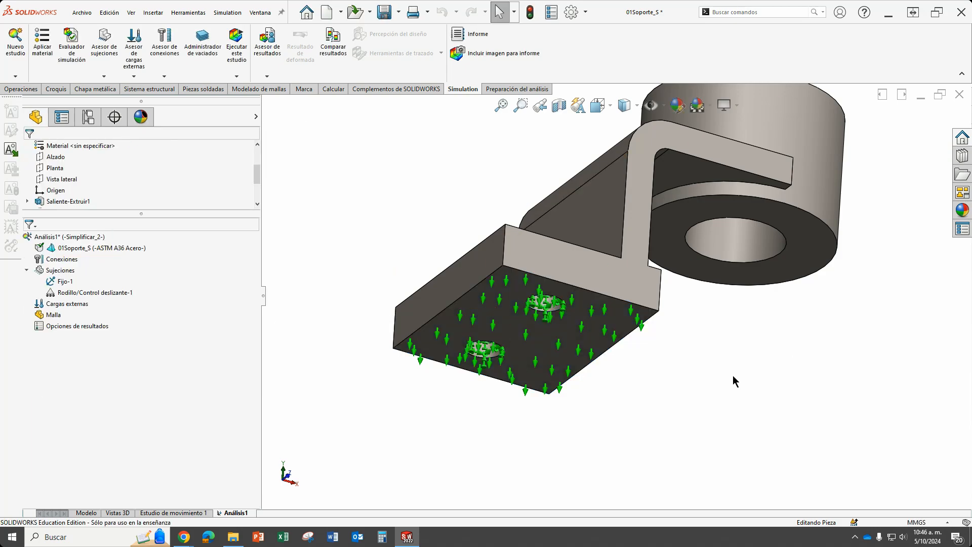
key("ctrl+7")
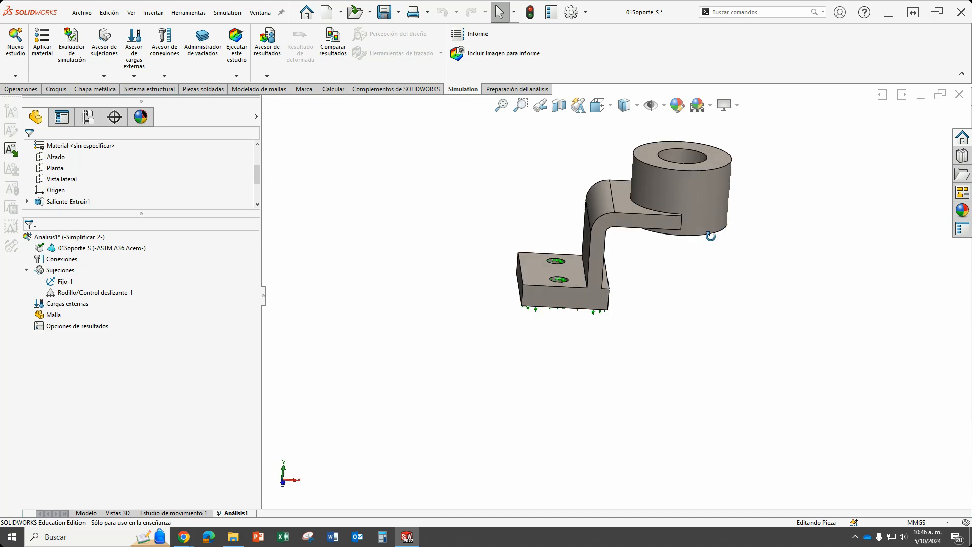
middle_click_drag(696, 199, 661, 243)
scroll(679, 202, "down", 3)
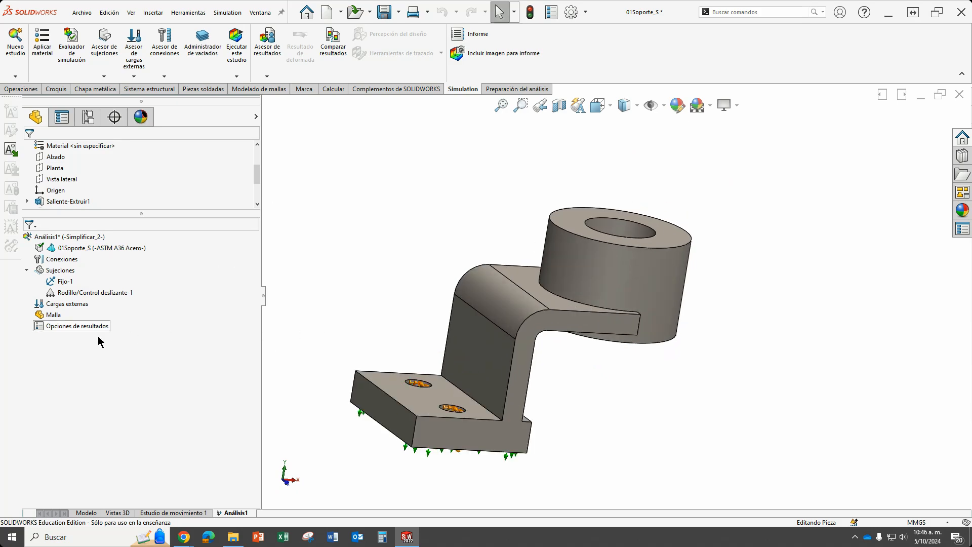
Apply a vertical force of 2500 N to the upper annular face of the bracket's cylindrical boss.
right_click(59, 307)
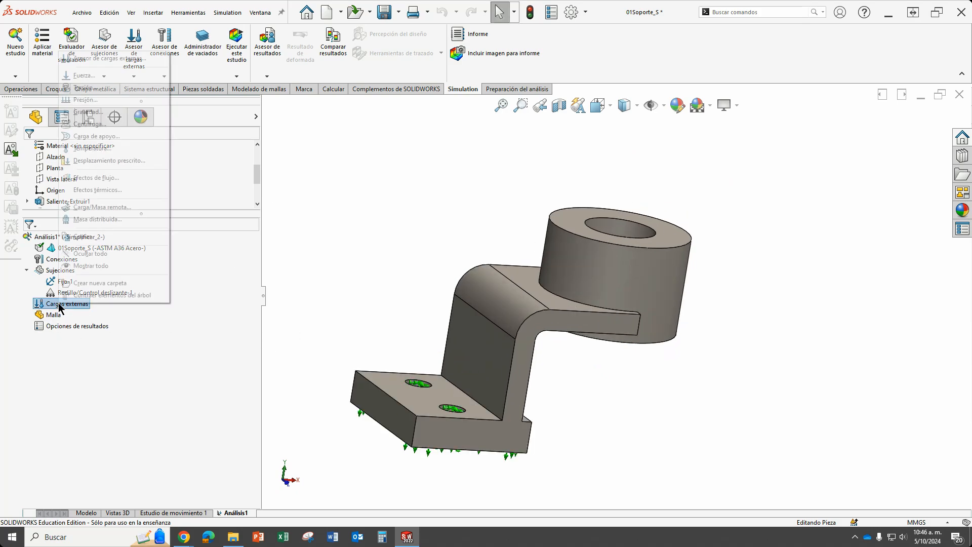
left_click(91, 76)
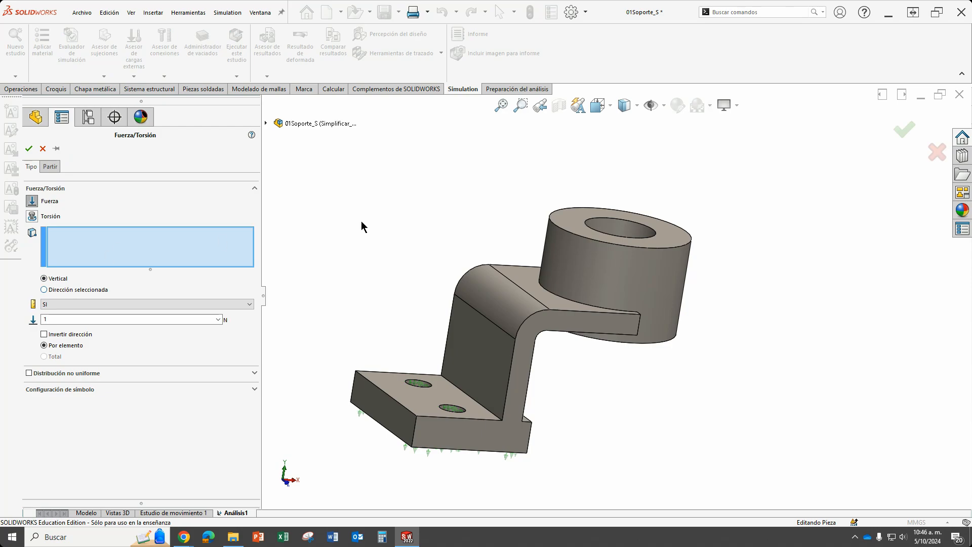
left_click(572, 212)
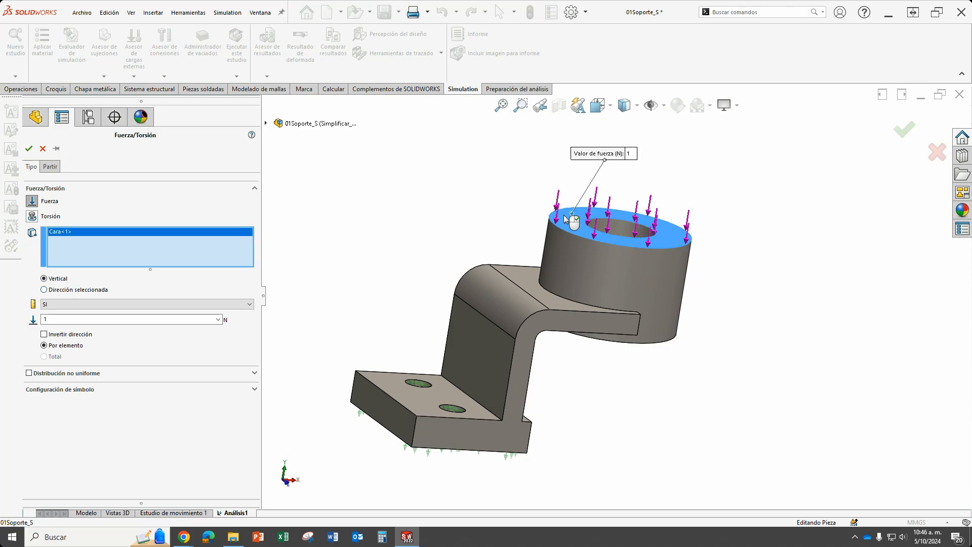
left_click(81, 319)
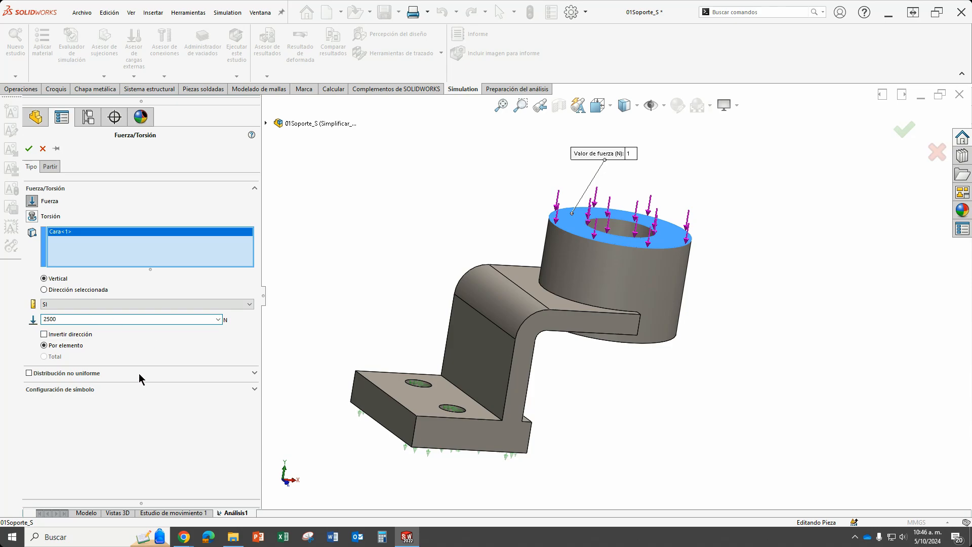
left_click(29, 148)
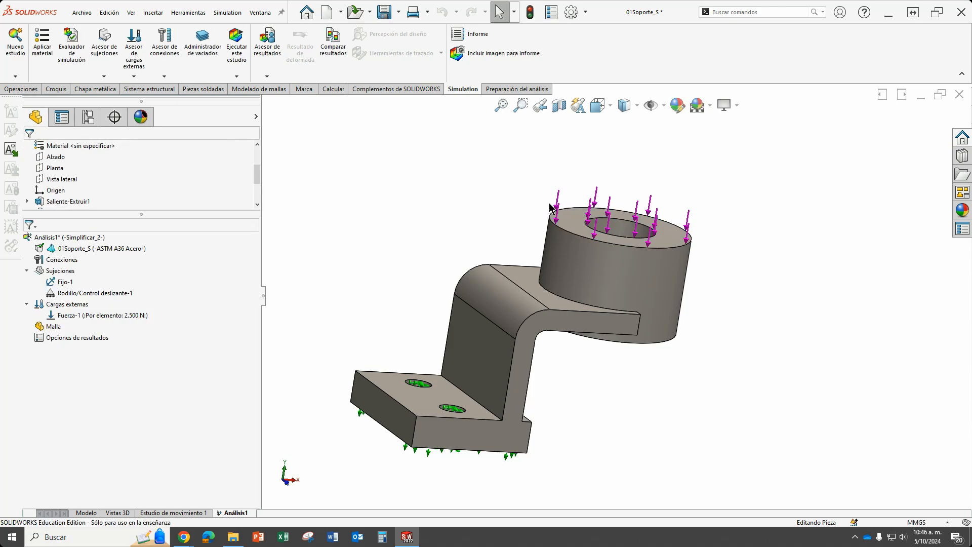
middle_click_drag(727, 385, 616, 387)
scroll(511, 377, "down", 3)
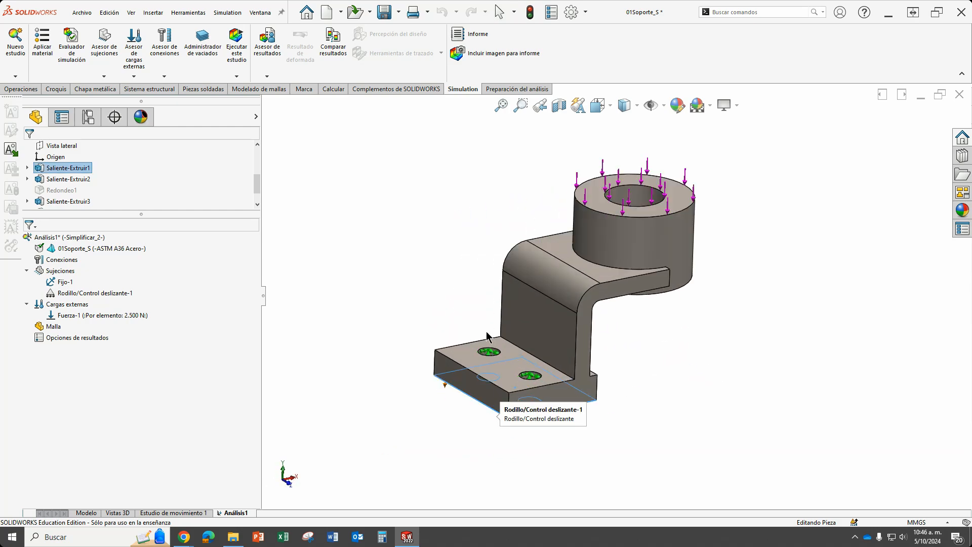
scroll(691, 195, "up", 3)
scroll(602, 174, "down", 4)
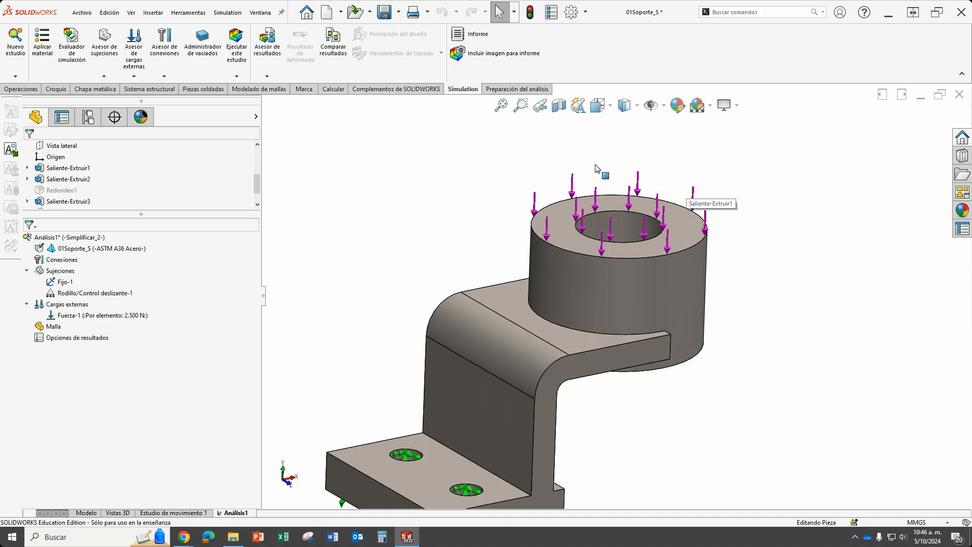
scroll(620, 282, "up", 3)
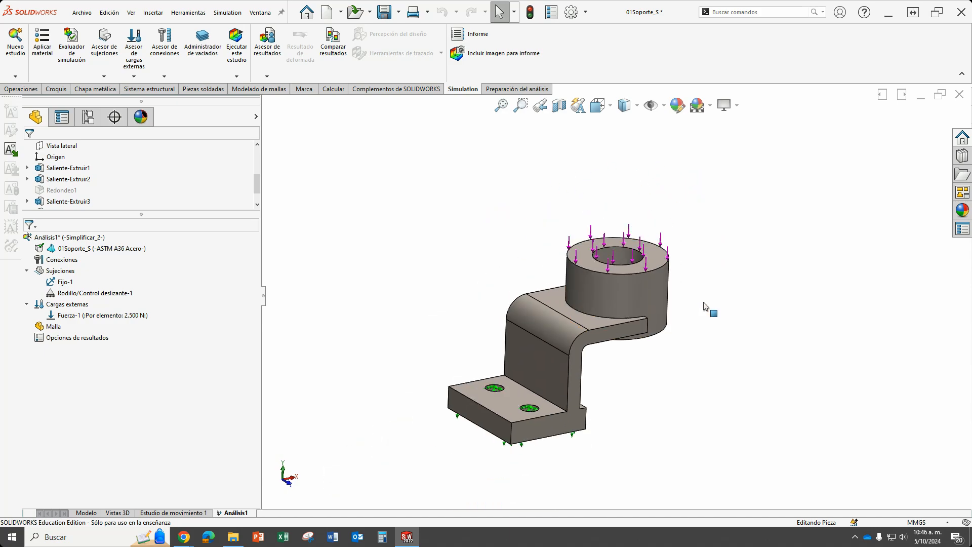
scroll(492, 466, "down", 2)
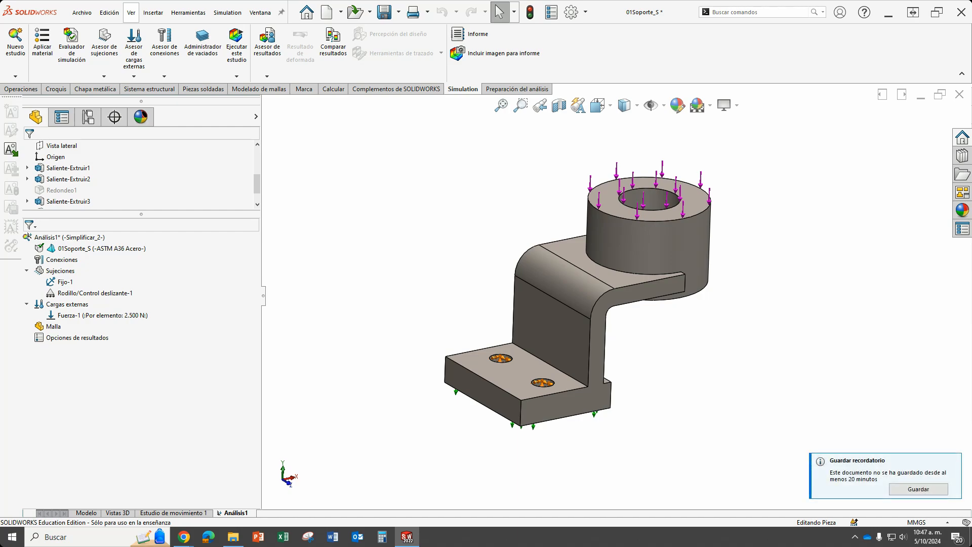
Mesh the bracket with the Malla estándar type, enabling the mesh parameters and keeping the default density.
right_click(50, 330)
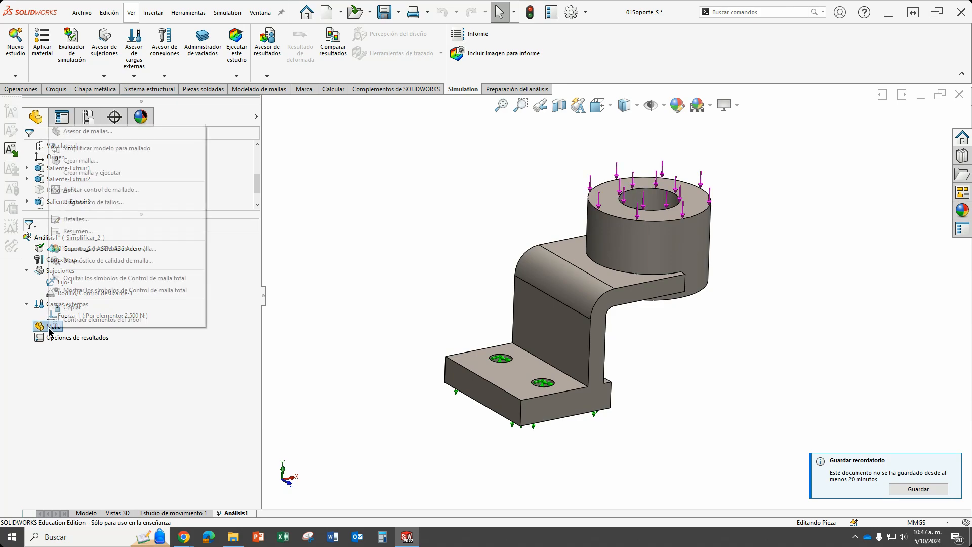
left_click(91, 161)
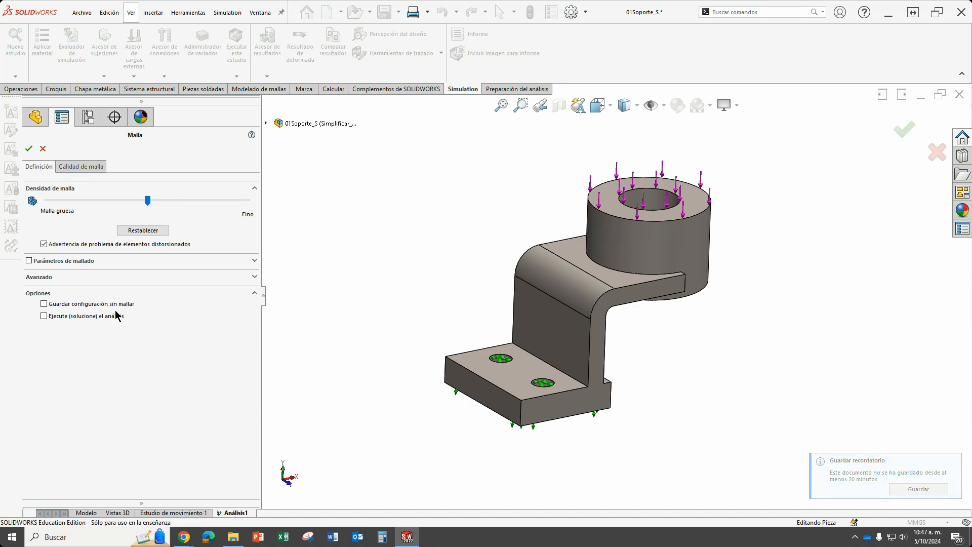
left_click(126, 261)
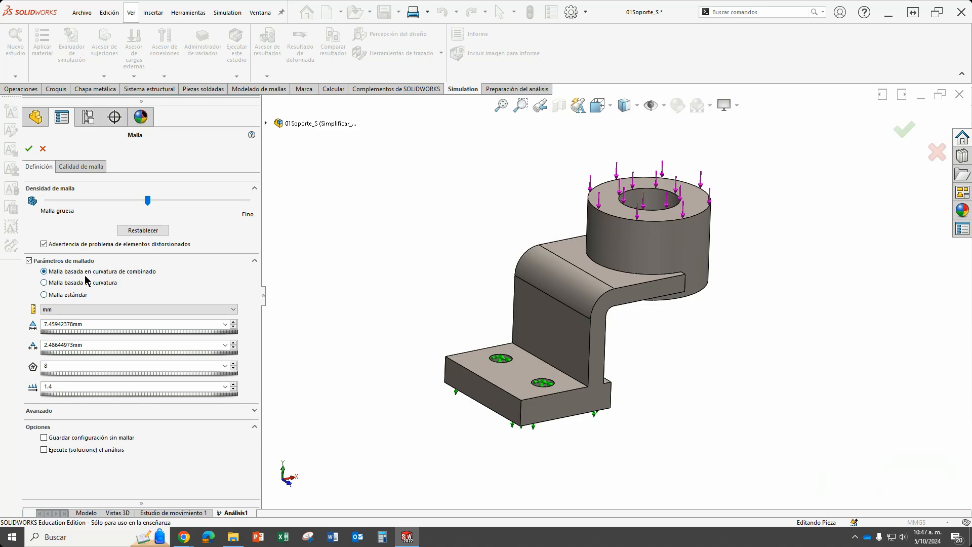
left_click(68, 295)
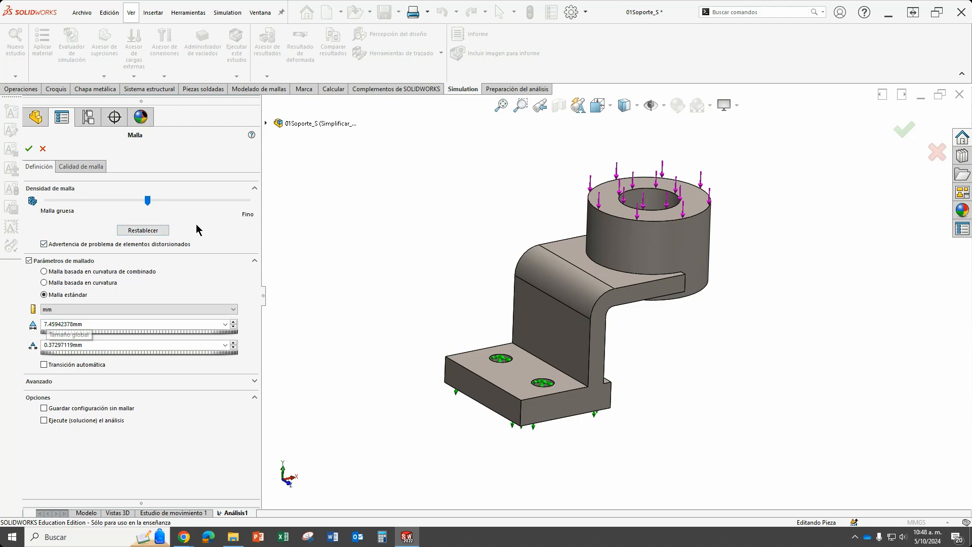
left_click(28, 149)
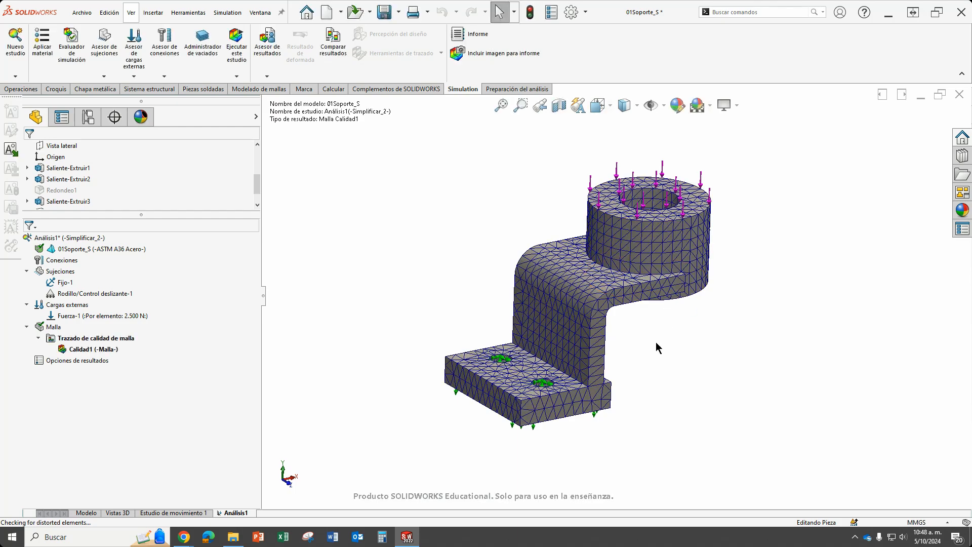
Remesh the bracket with the Malla basada en curvatura type at the default density.
middle_click_drag(683, 339, 627, 363)
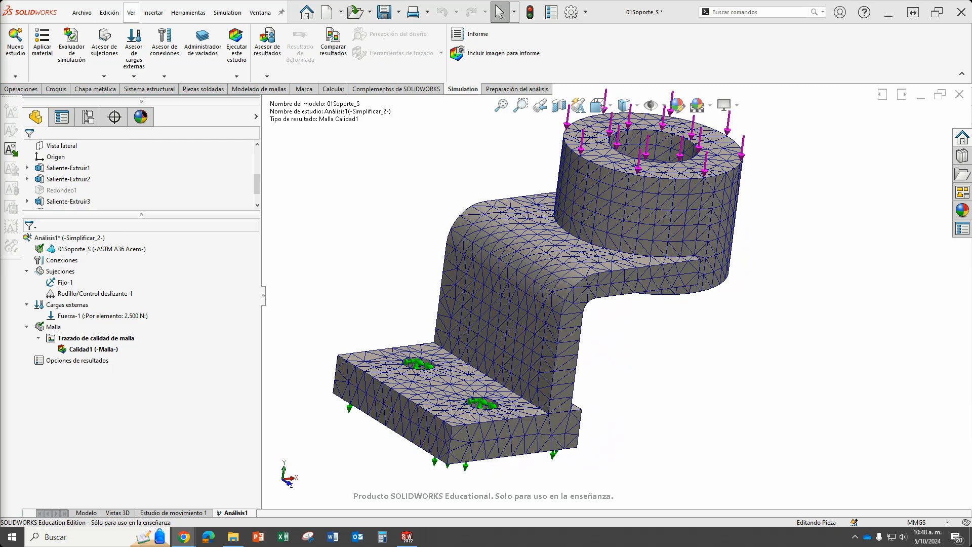
scroll(642, 333, "up", 3)
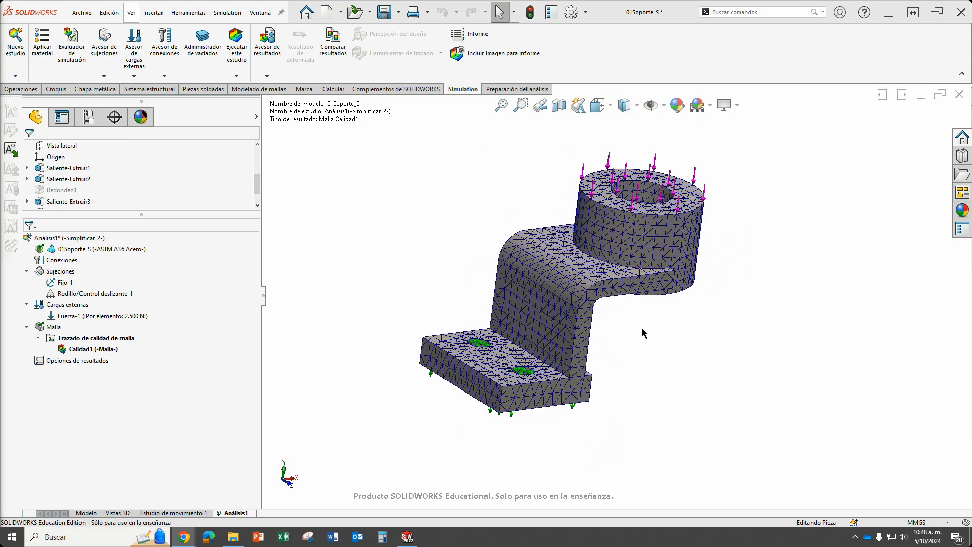
middle_click_drag(642, 333, 562, 207)
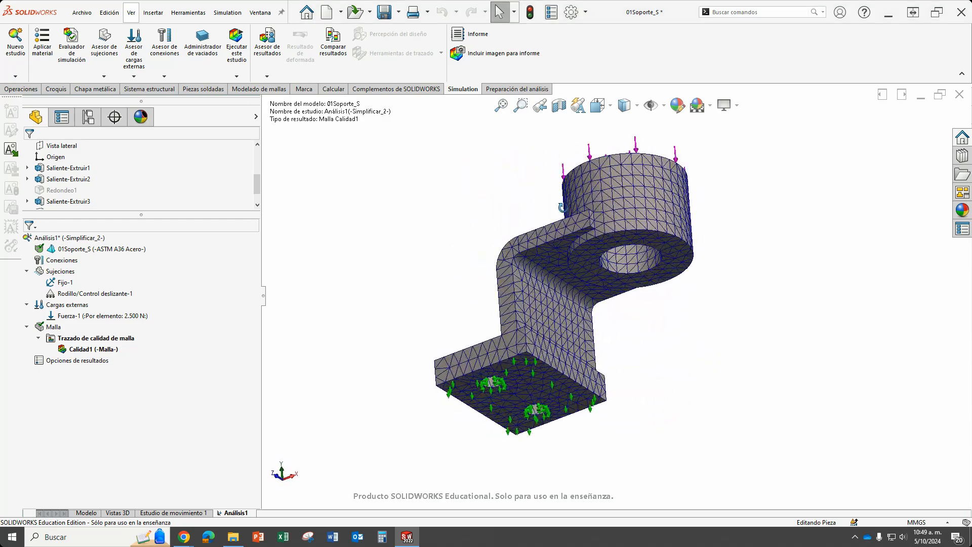
right_click(52, 327)
left_click(81, 160)
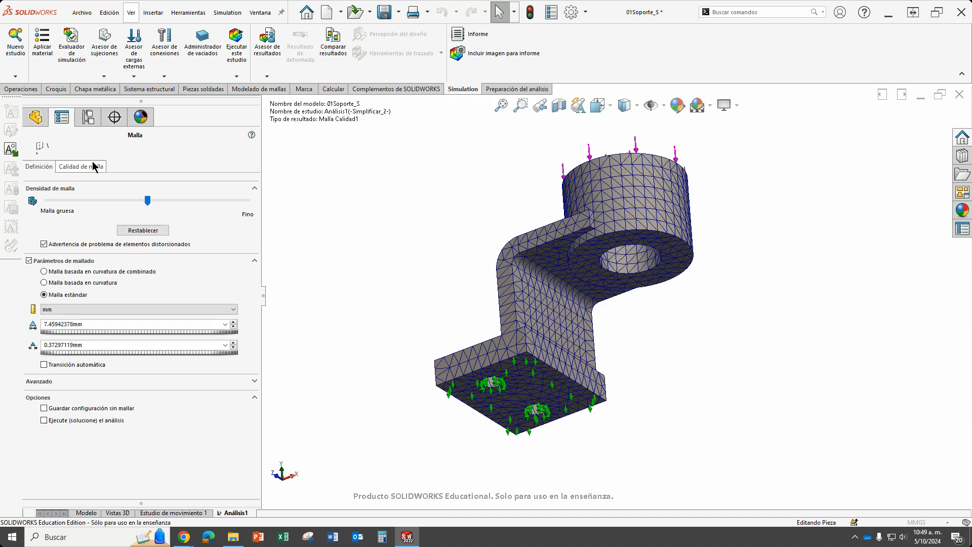
left_click(76, 283)
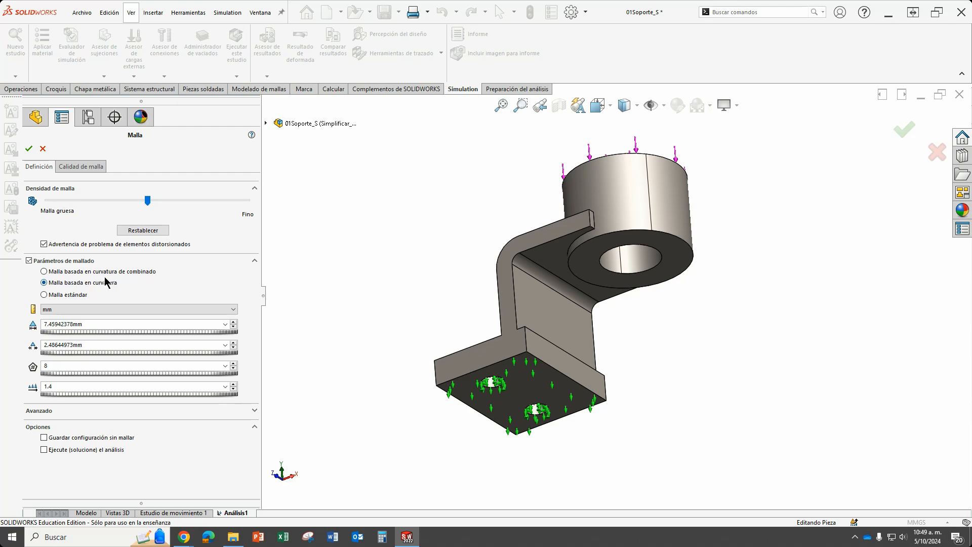
left_click(31, 150)
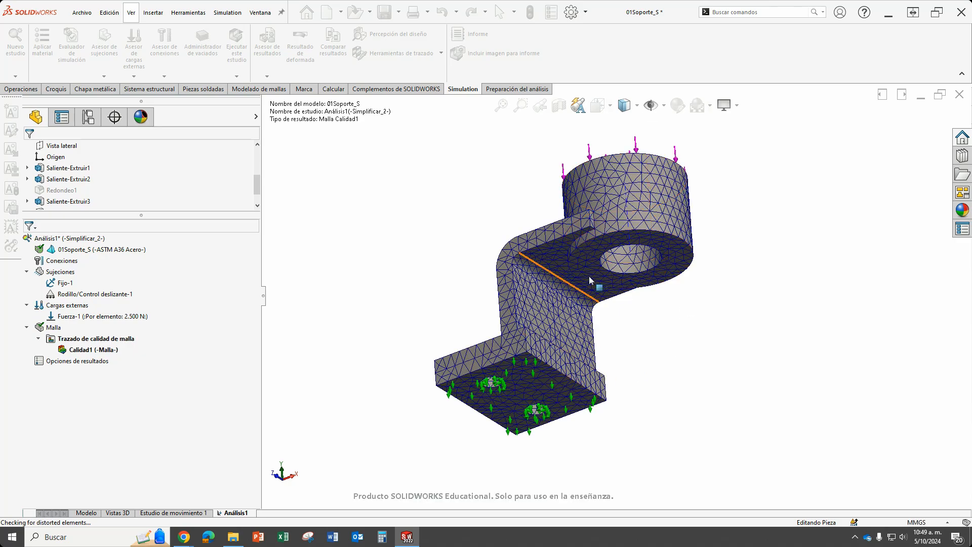
Examine the curvature-based mesh around the bracket's bend, the boss underside and the mounting holes in the base plate.
middle_click_drag(615, 213, 553, 238)
scroll(554, 238, "down", 8)
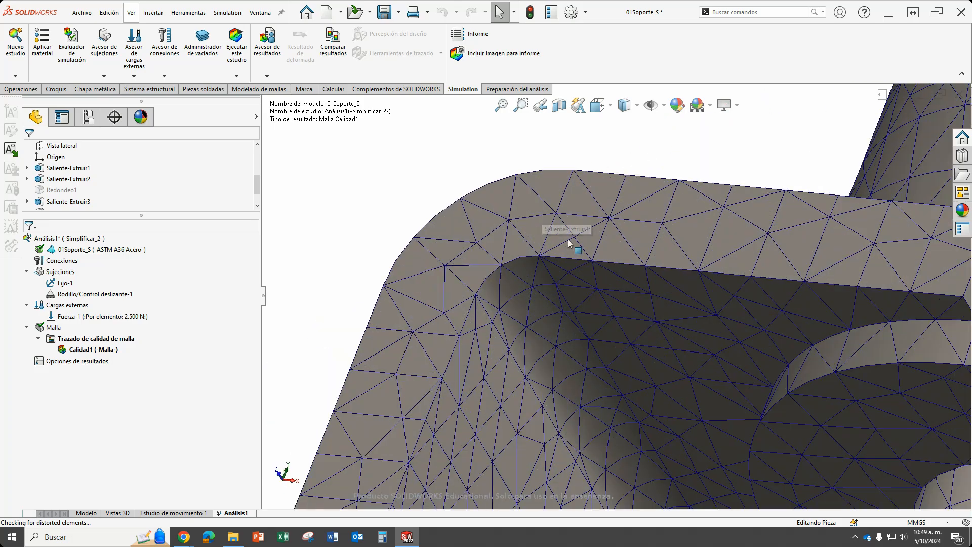
scroll(559, 282, "up", 8)
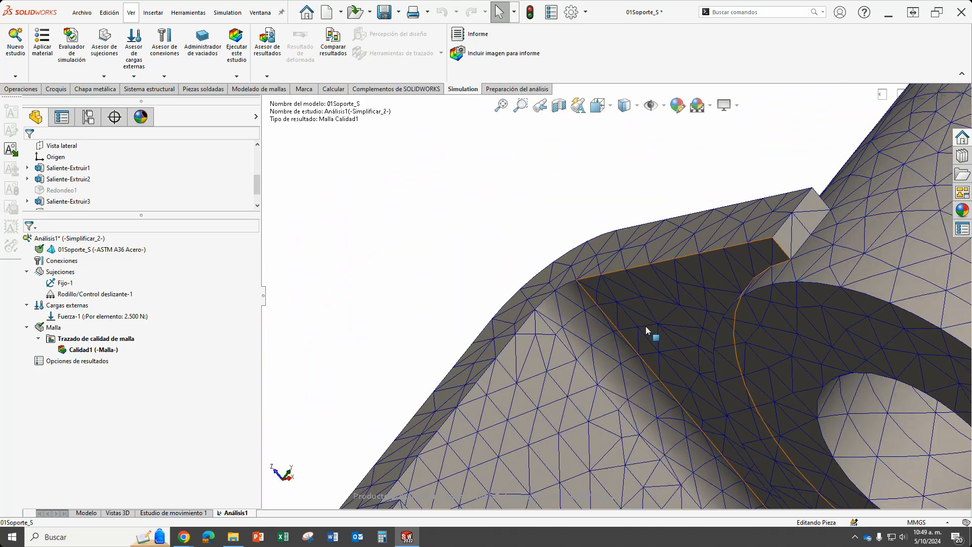
scroll(648, 323, "up", 2)
scroll(742, 300, "up", 3)
middle_click_drag(463, 423, 377, 322)
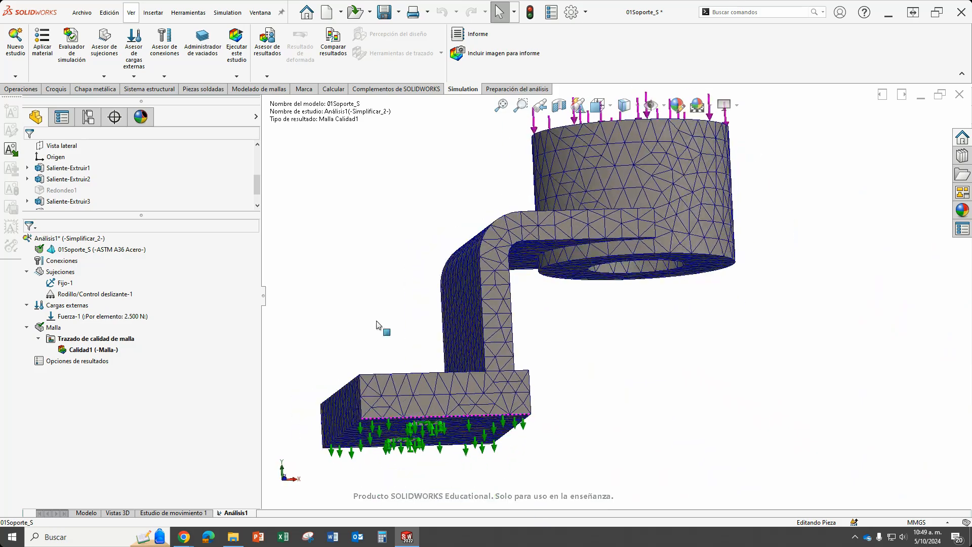
middle_click_drag(400, 365, 430, 421)
scroll(429, 422, "down", 6)
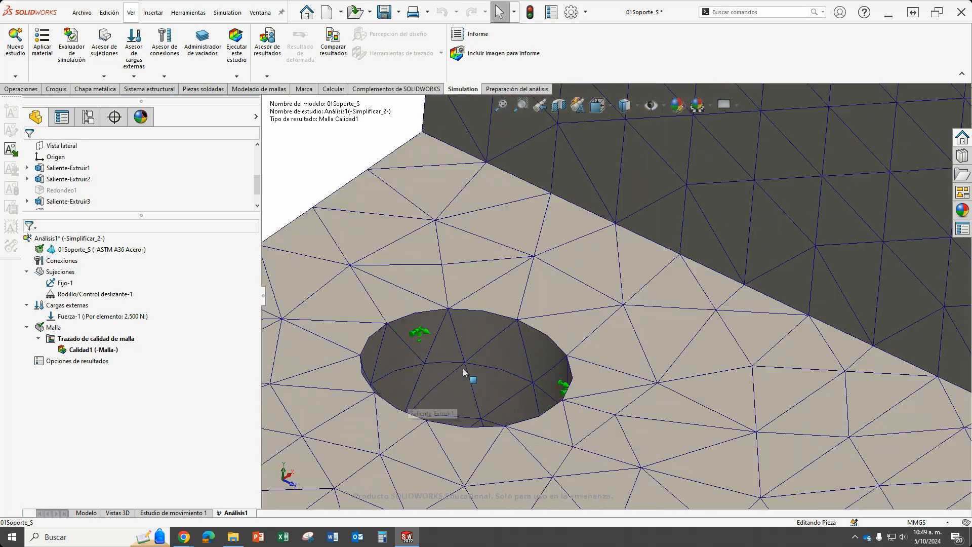
scroll(557, 324, "down", 5)
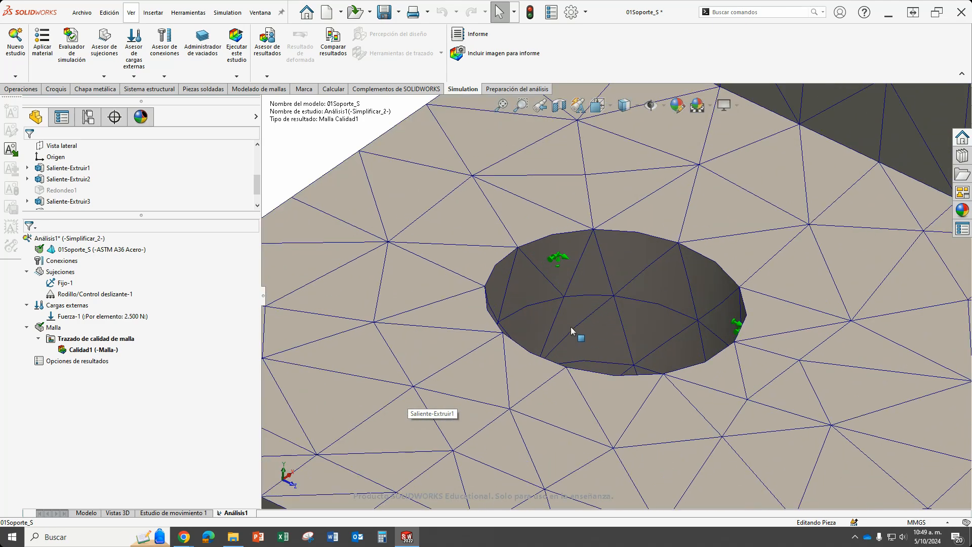
scroll(584, 314, "up", 2)
scroll(587, 305, "down", 2)
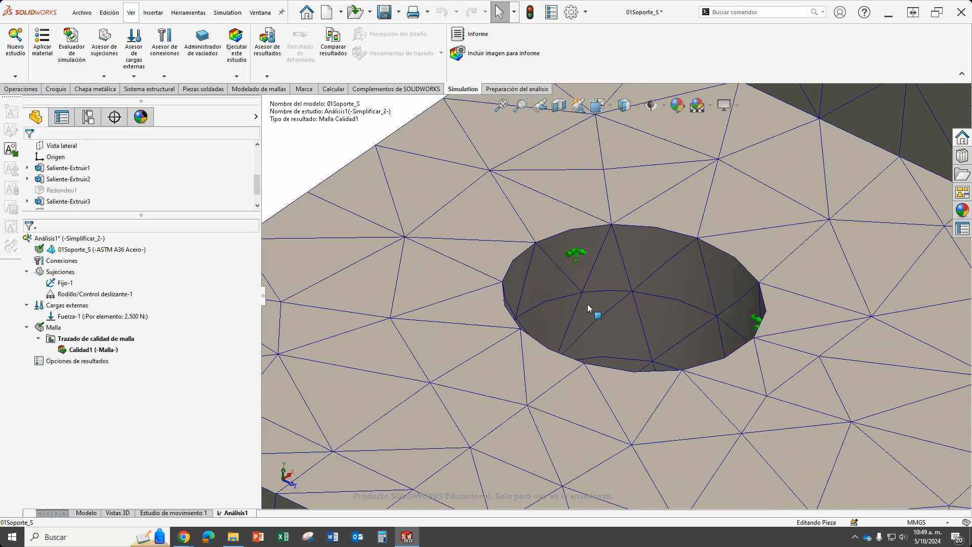
scroll(602, 308, "up", 10)
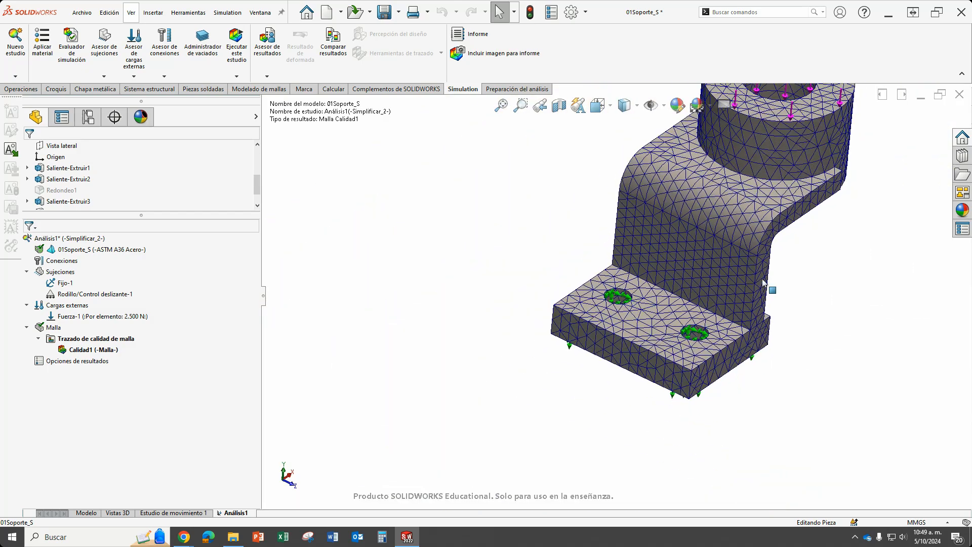
mouse_move(780, 280)
middle_mouse_down()
mouse_move(661, 278)
mouse_move(766, 299)
mouse_move(809, 191)
mouse_move(746, 309)
mouse_move(782, 289)
mouse_move(770, 278)
middle_mouse_up()
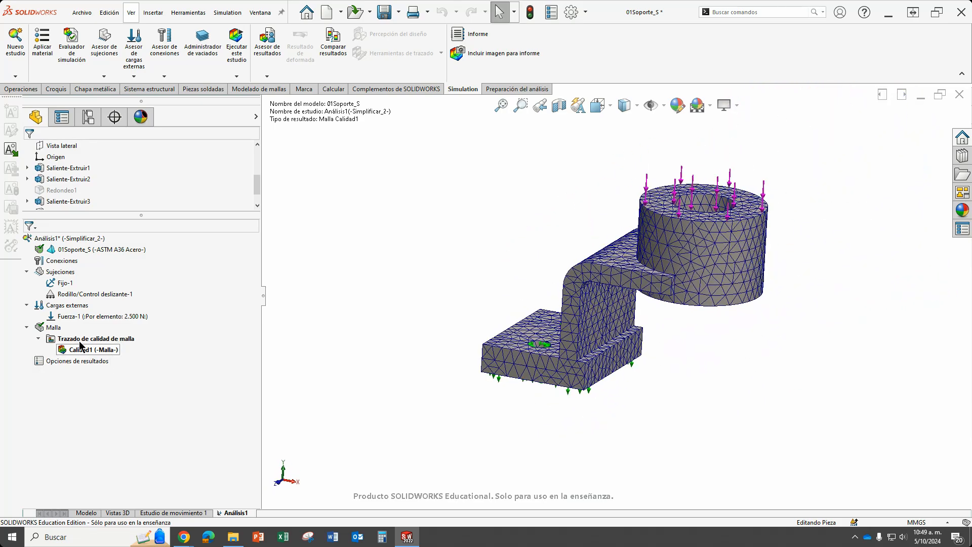
Remesh the bracket with the Malla basada en curvatura de combinado type at the default density.
right_click(53, 328)
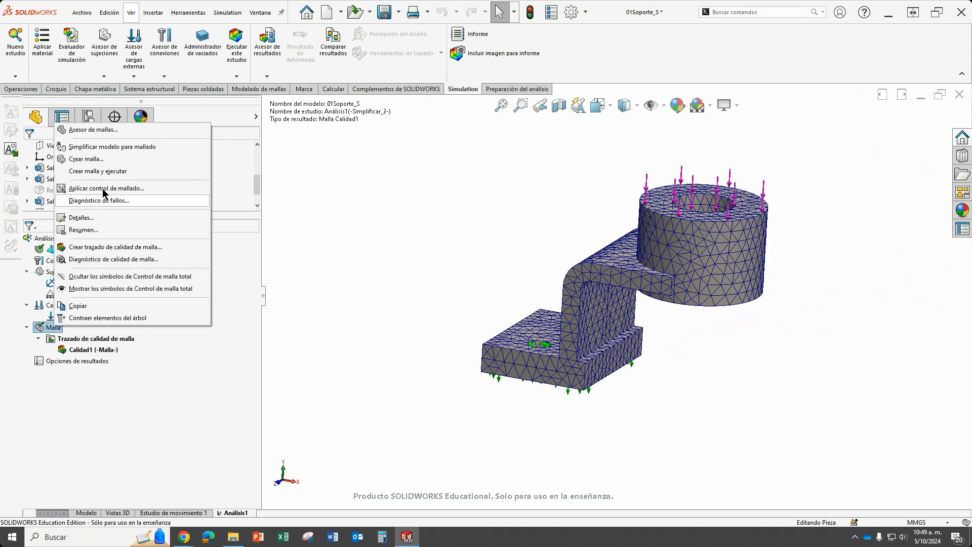
left_click(97, 159)
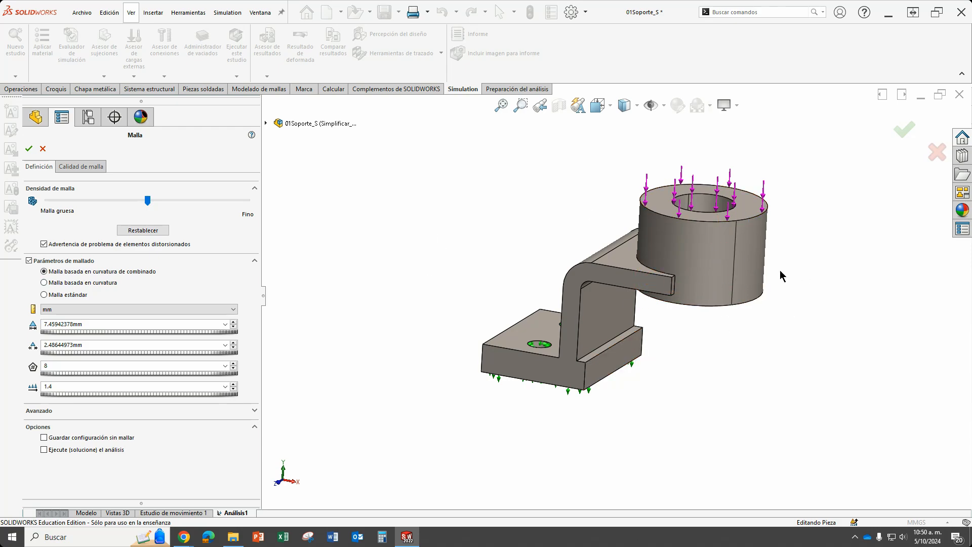
left_click(29, 149)
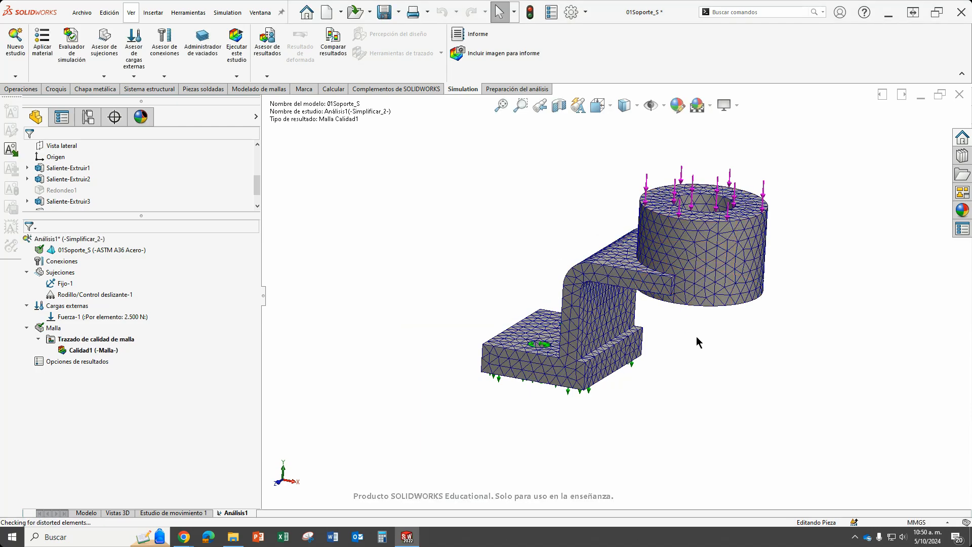
middle_click_drag(697, 341, 520, 294)
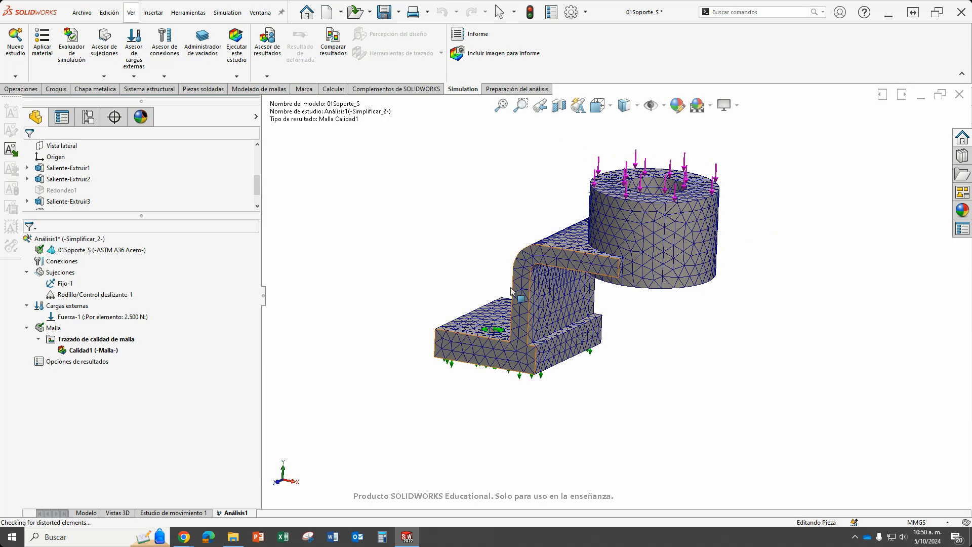
scroll(506, 258, "down", 1)
scroll(559, 292, "up", 2)
scroll(622, 194, "down", 2)
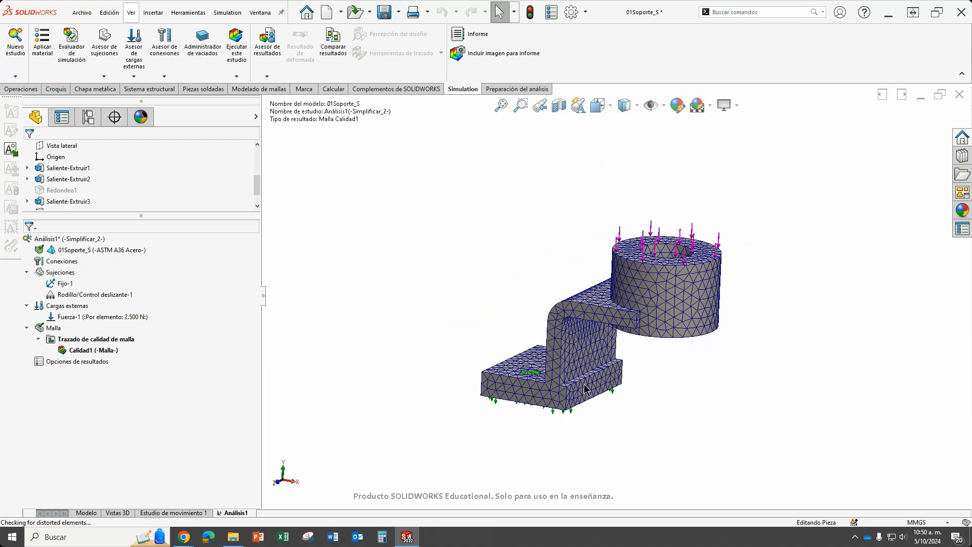
scroll(588, 386, "up", 1)
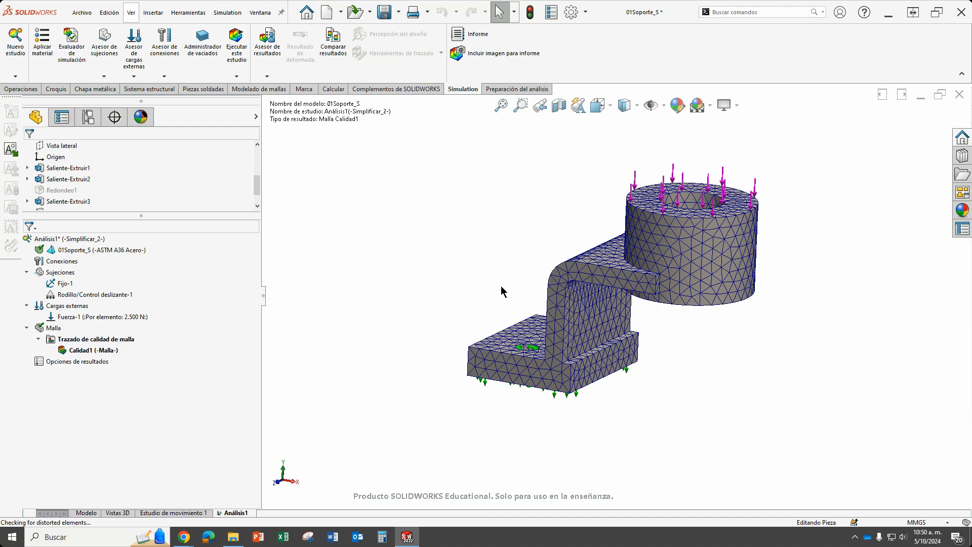
middle_click_drag(638, 296, 648, 324)
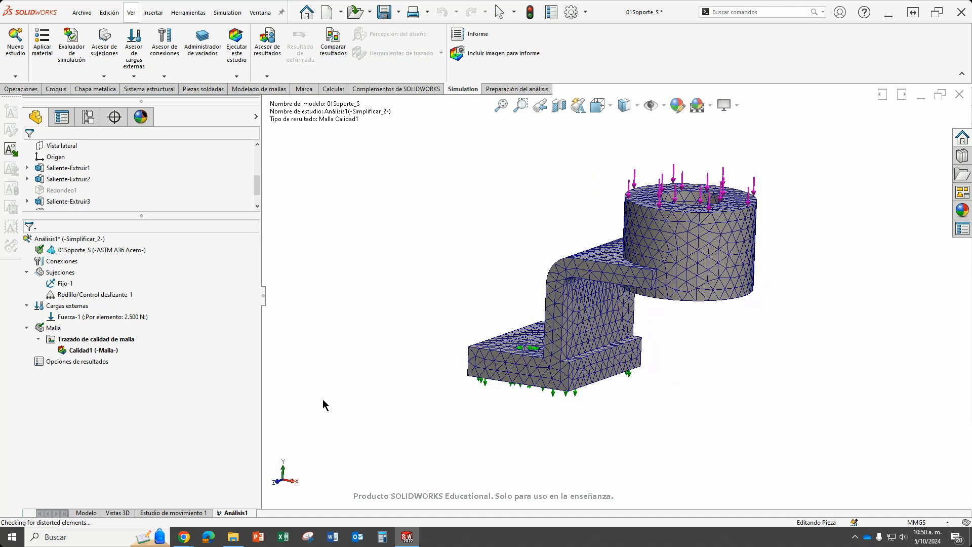
Create a mesh quality plot that displays the Cociente de aspecto of the bracket's mesh.
right_click(86, 343)
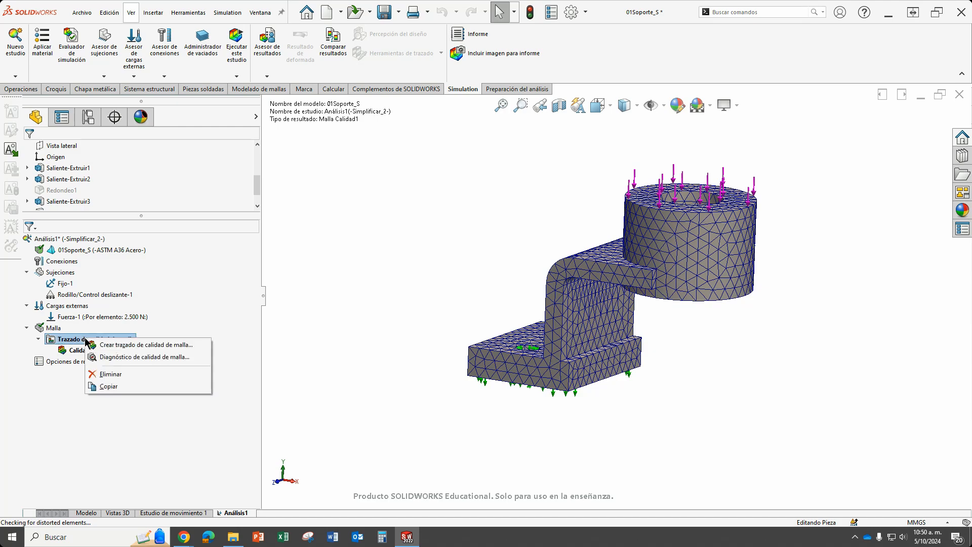
left_click(119, 349)
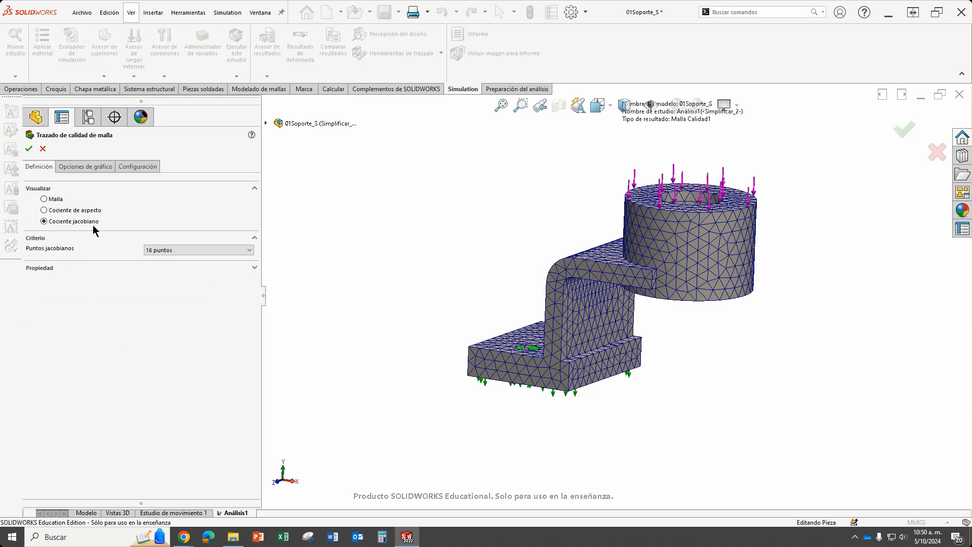
left_click(55, 212)
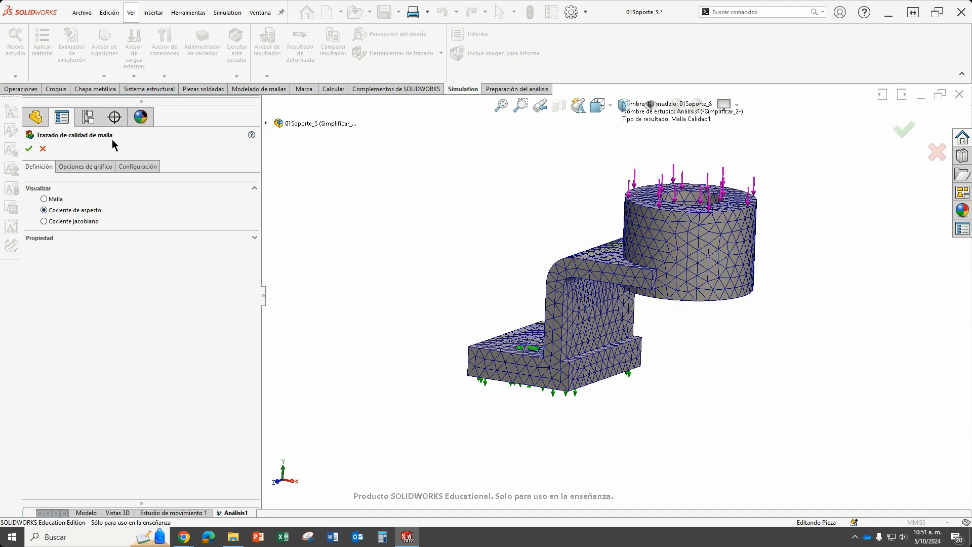
left_click(28, 150)
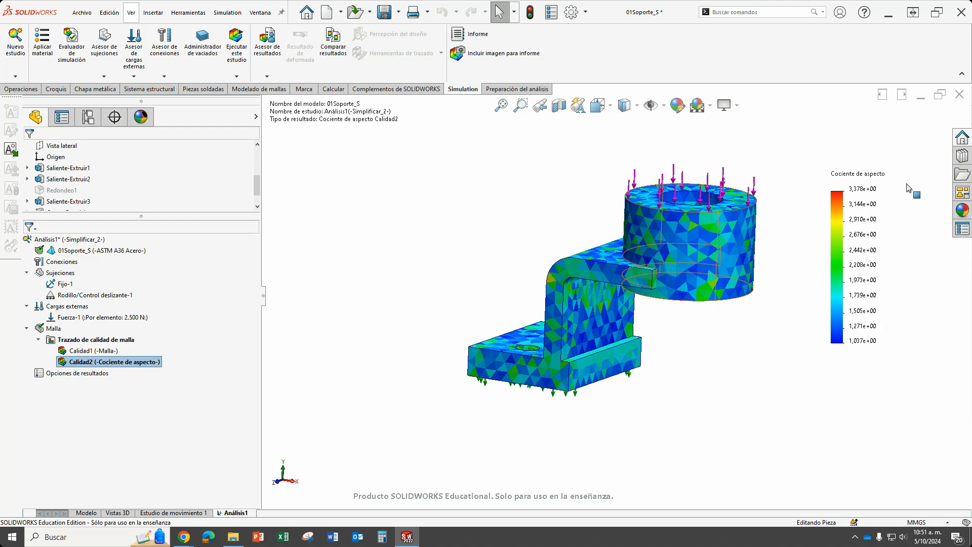
Set the aspect ratio plot's legend to the flotante number format with 2 decimals.
middle_click_drag(553, 280, 628, 342)
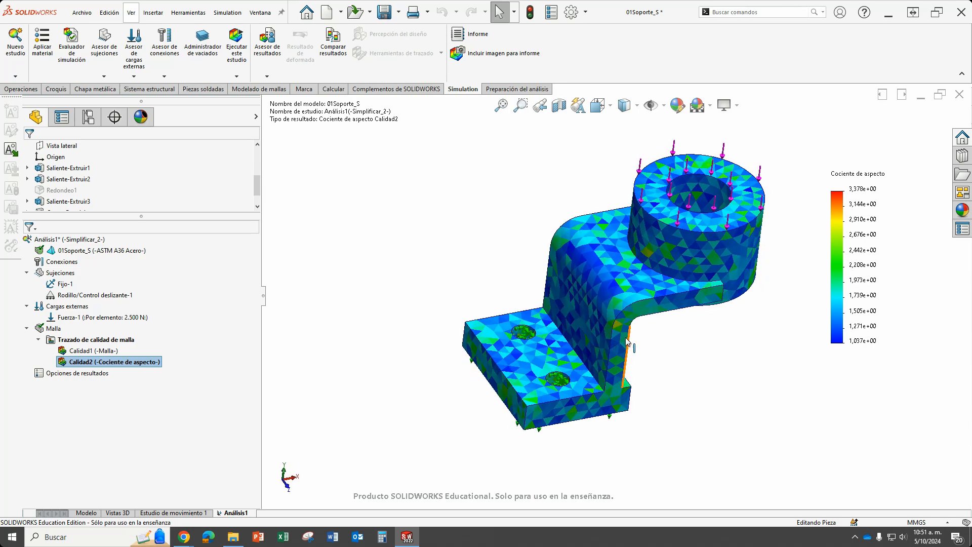
scroll(529, 336, "down", 6)
scroll(612, 330, "up", 7)
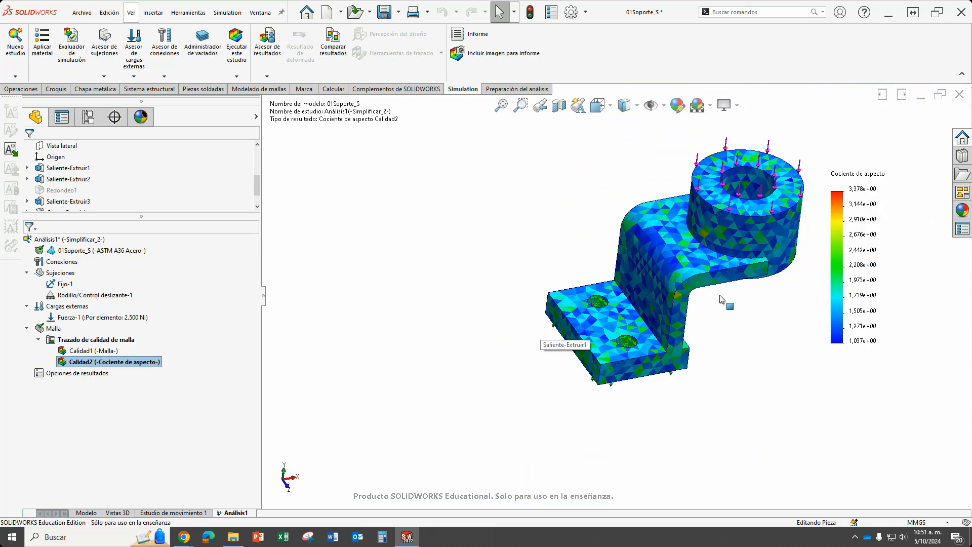
scroll(786, 259, "down", 2)
middle_click_drag(746, 282, 644, 325)
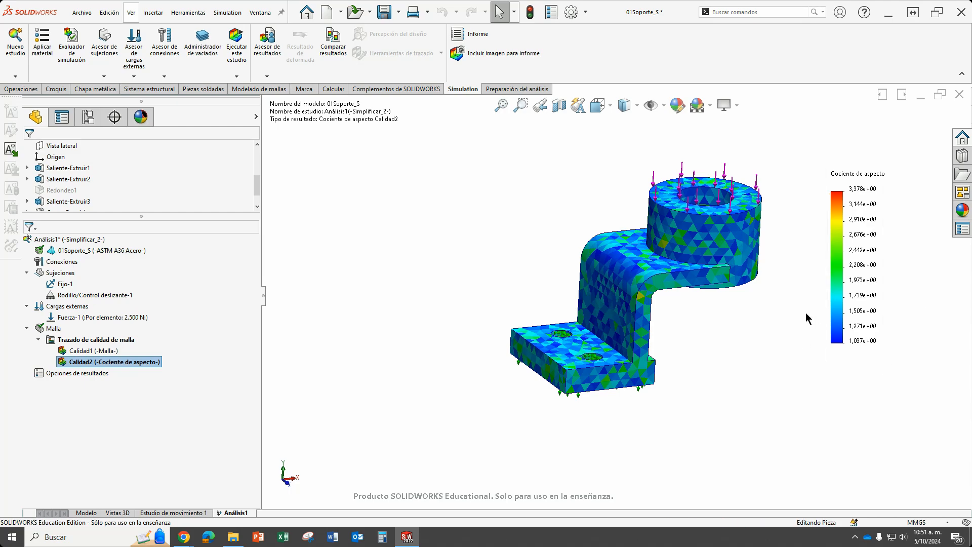
double_click(859, 233)
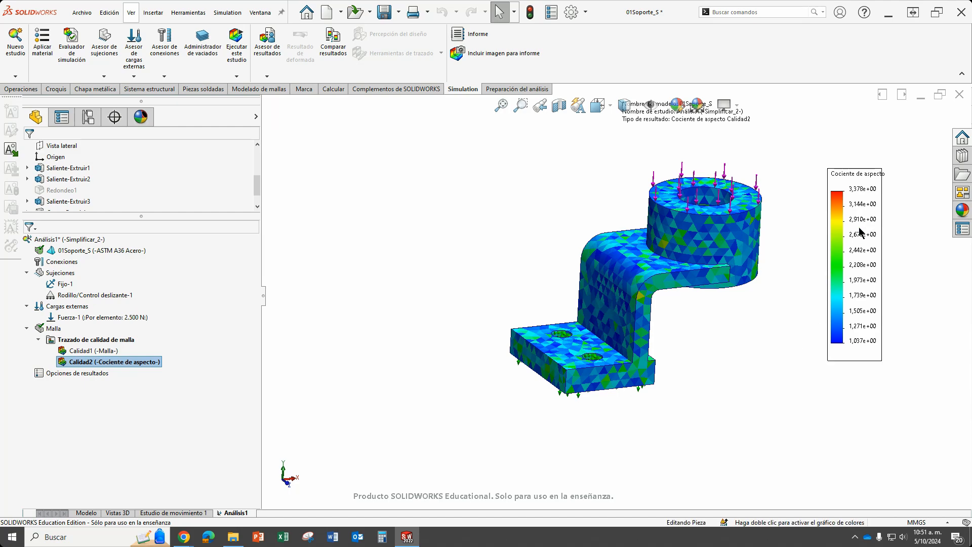
left_click(196, 407)
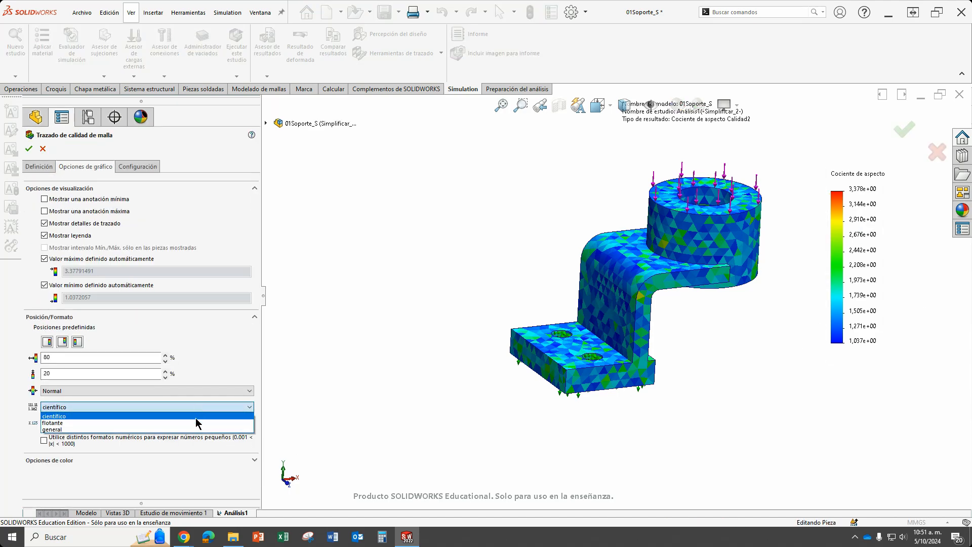
left_click(196, 423)
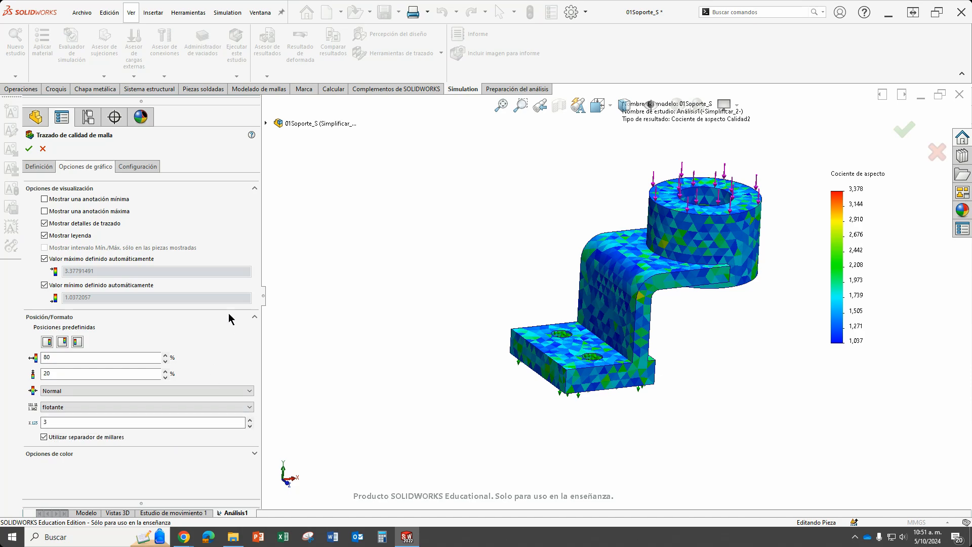
left_click(249, 426)
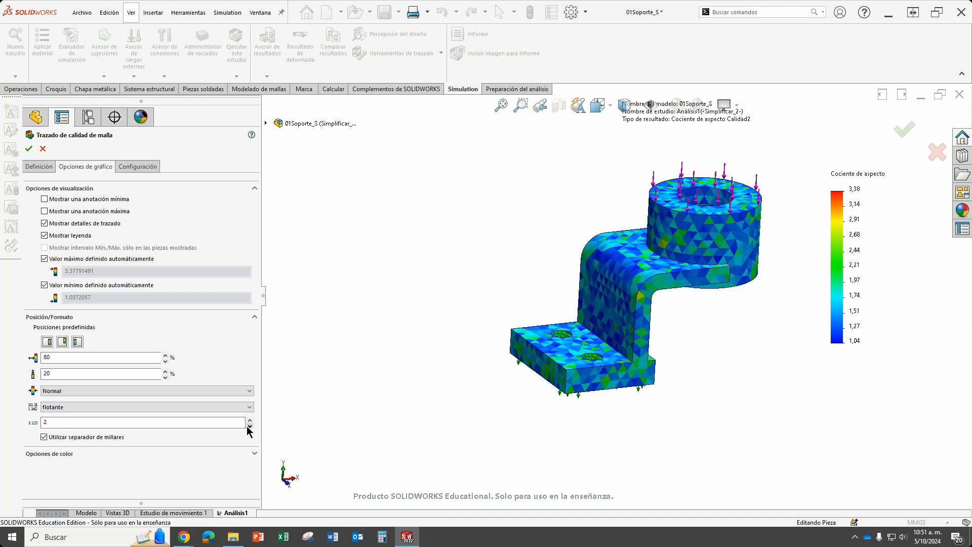
left_click(29, 149)
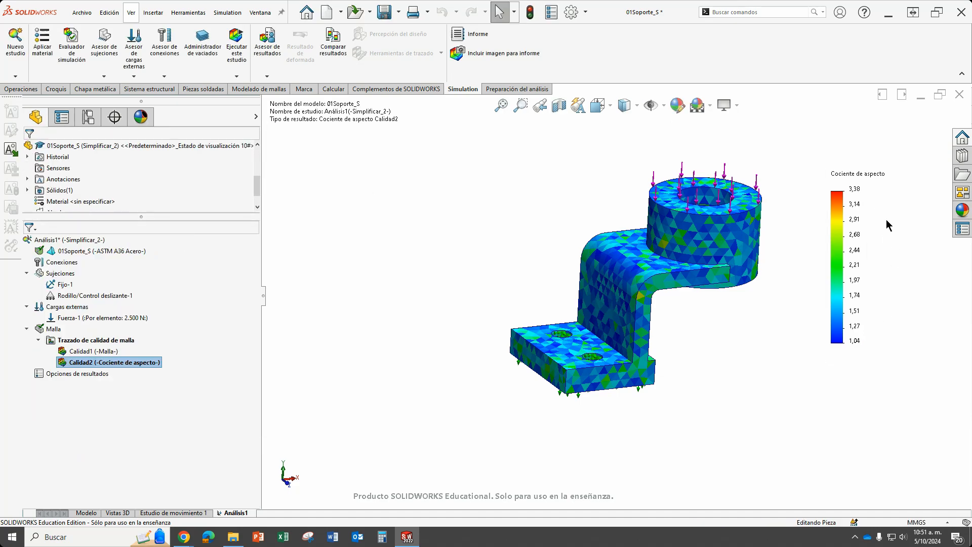
Examine the aspect ratio colours across the bracket and on the elements inside the base plate's mounting holes.
scroll(871, 334, "down", 2)
scroll(814, 339, "up", 2)
middle_click_drag(540, 314, 533, 341)
scroll(502, 440, "down", 5)
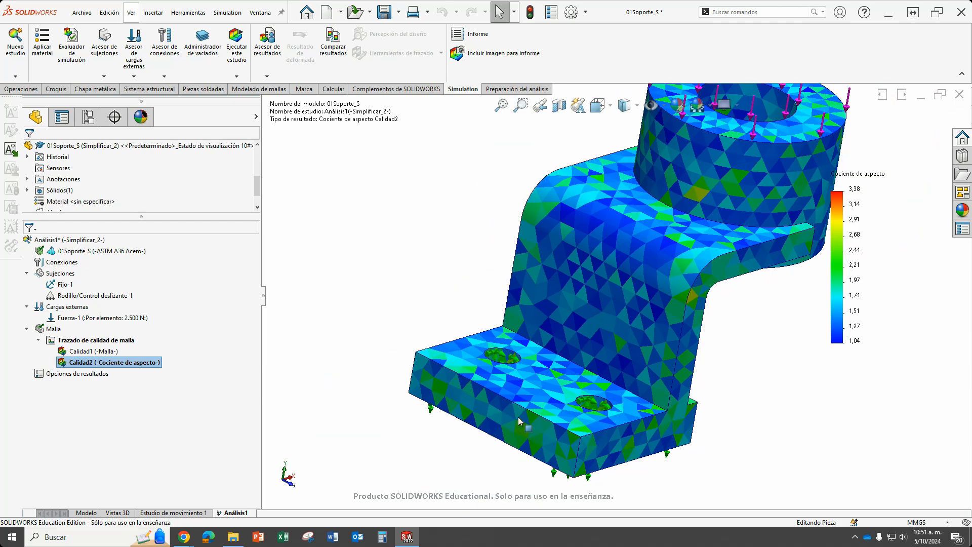
scroll(841, 251, "up", 2)
scroll(855, 207, "down", 3)
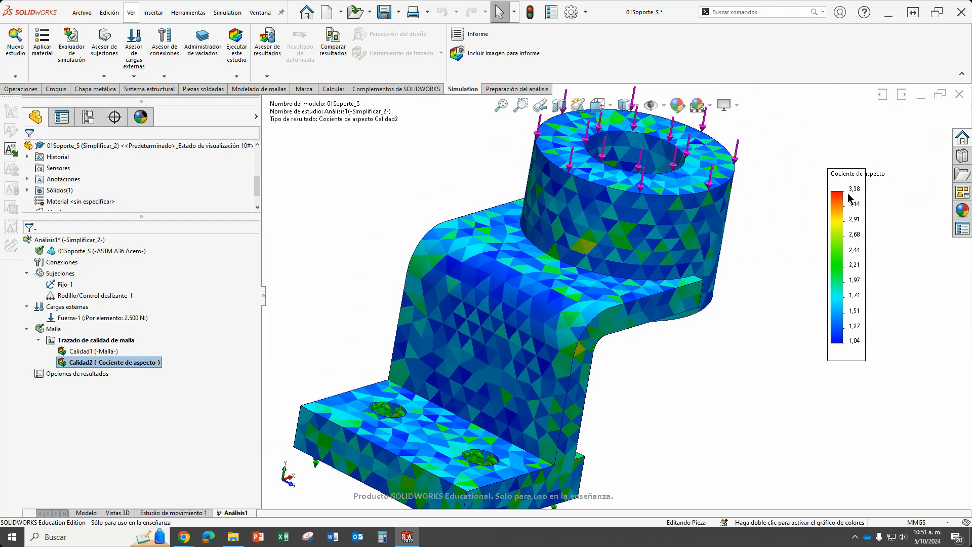
middle_click_drag(630, 172, 639, 275)
scroll(627, 281, "up", 2)
scroll(496, 309, "down", 6)
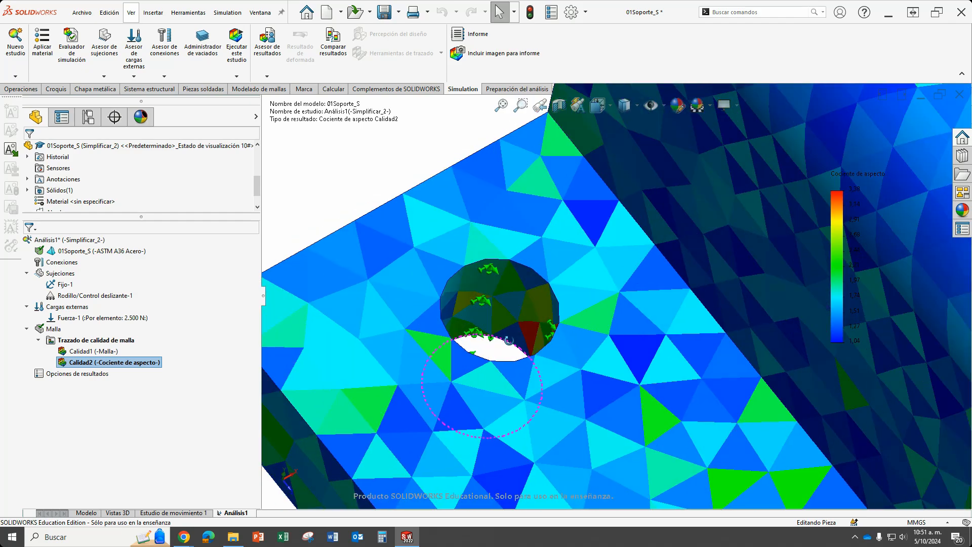
middle_click_drag(496, 307, 522, 372)
scroll(537, 356, "down", 5)
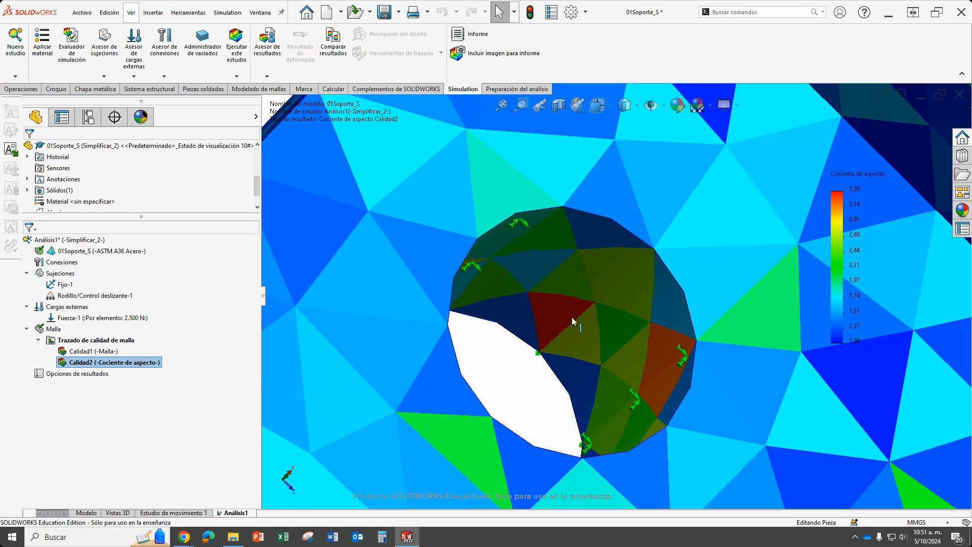
scroll(567, 329, "up", 3)
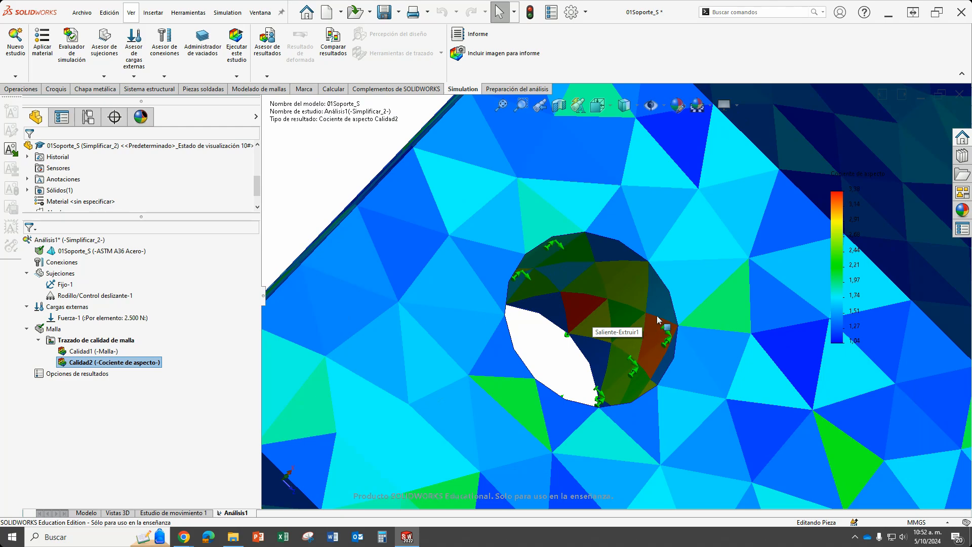
scroll(664, 337, "up", 10)
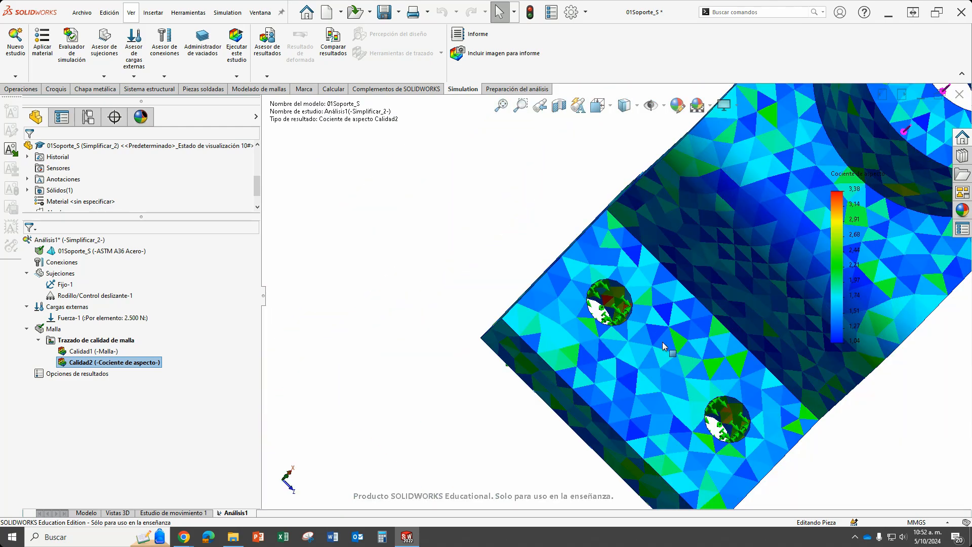
middle_click_drag(785, 332, 734, 278)
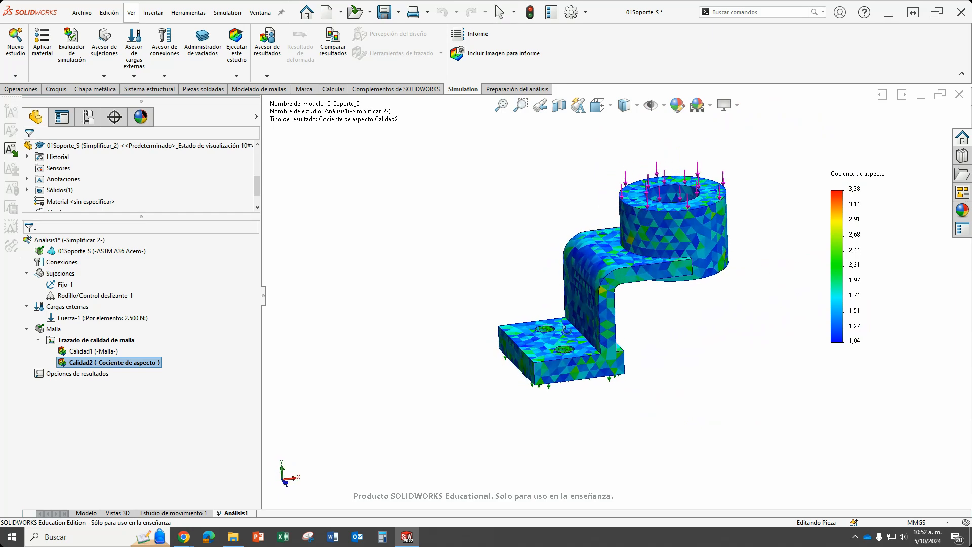
Compare the elements on the mounting hole walls with the legend's high aspect ratio colours, including the surrounding base plate.
scroll(586, 232, "down", 1)
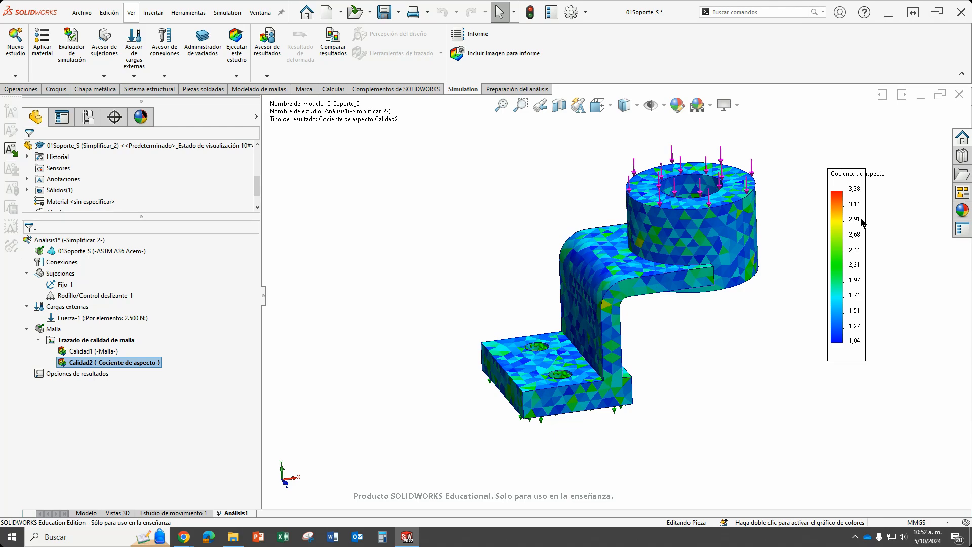
middle_click_drag(540, 268, 527, 374)
scroll(527, 373, "down", 5)
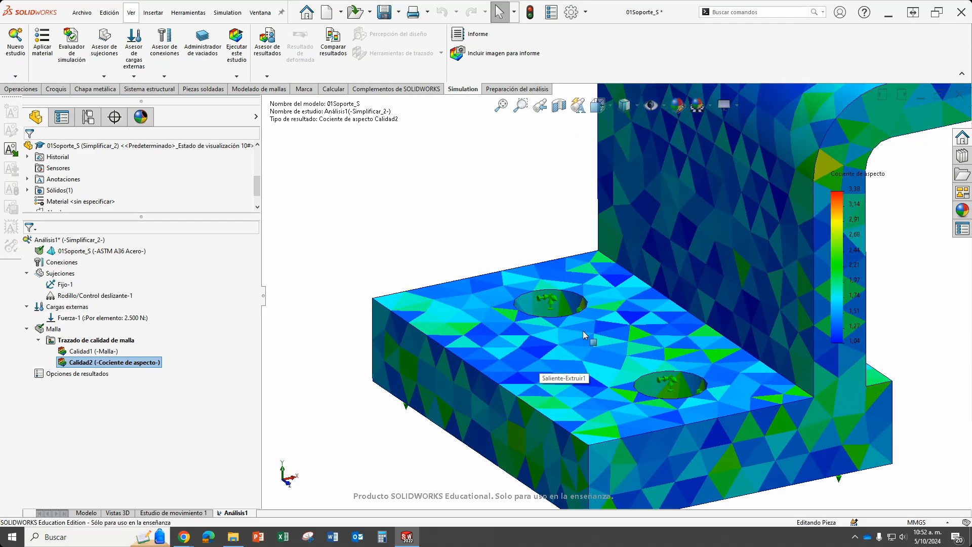
middle_click_drag(583, 330, 601, 395)
scroll(547, 294, "down", 5)
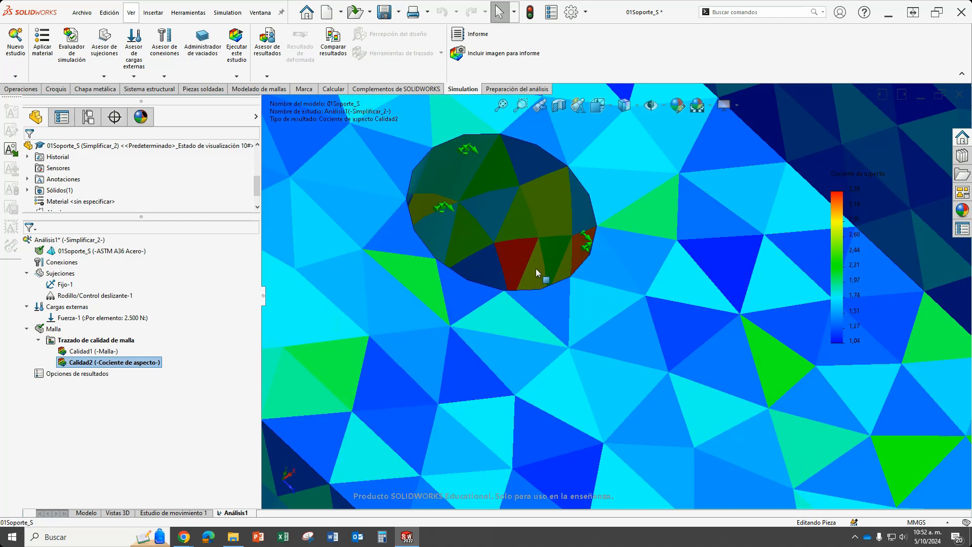
mouse_move(535, 269)
middle_mouse_down()
mouse_move(562, 289)
mouse_move(548, 268)
middle_mouse_up()
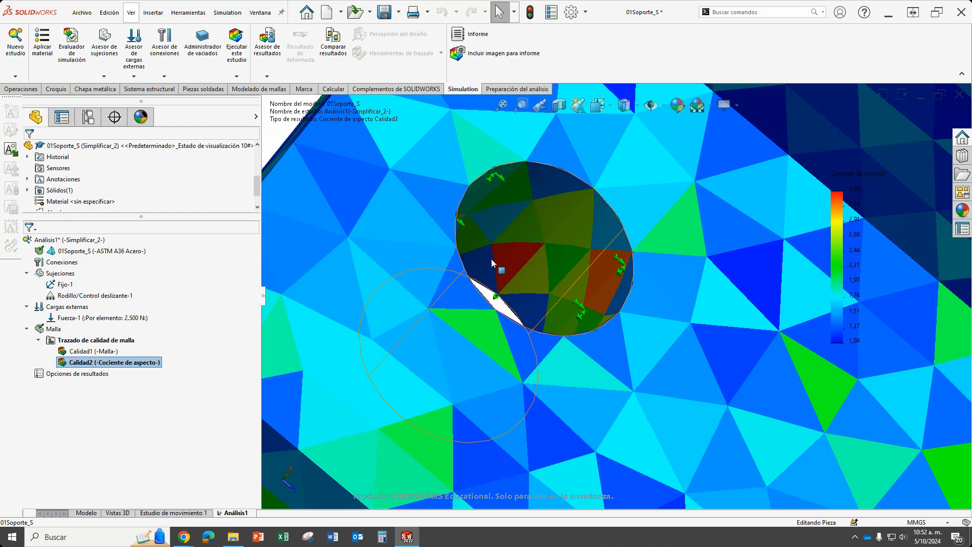
scroll(597, 284, "up", 5)
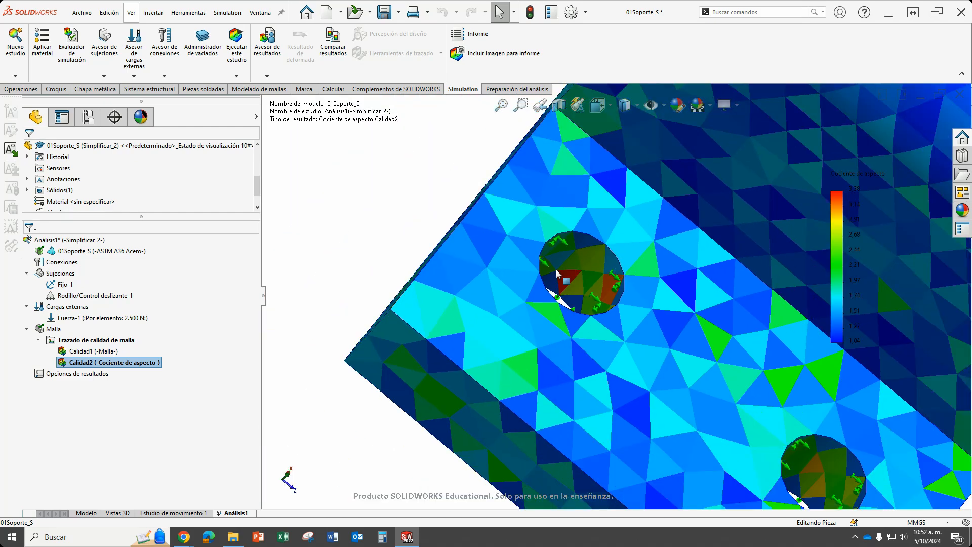
scroll(597, 282, "up", 5)
middle_click_drag(597, 282, 694, 296)
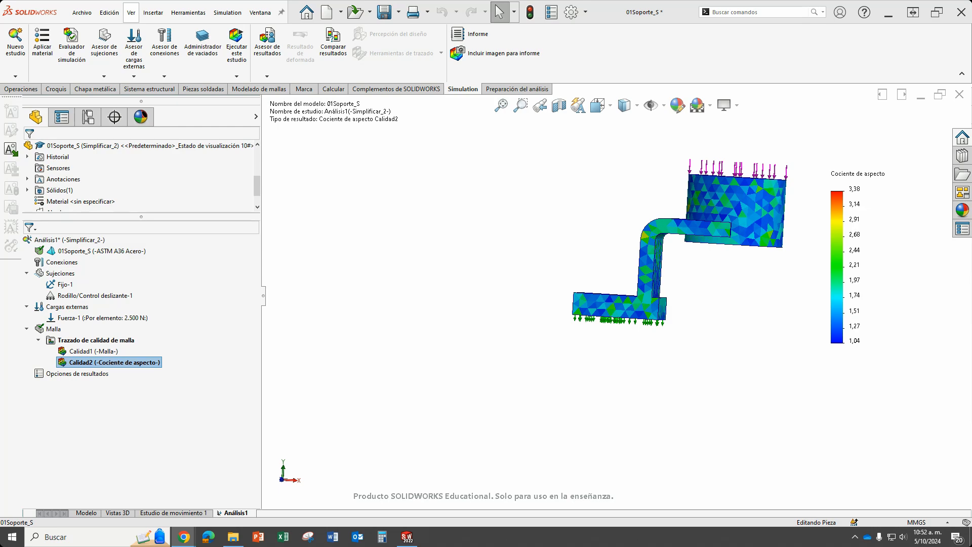
Create a mesh quality plot of the Cociente jacobiano using 16 puntos.
scroll(30, 161, "down", 3)
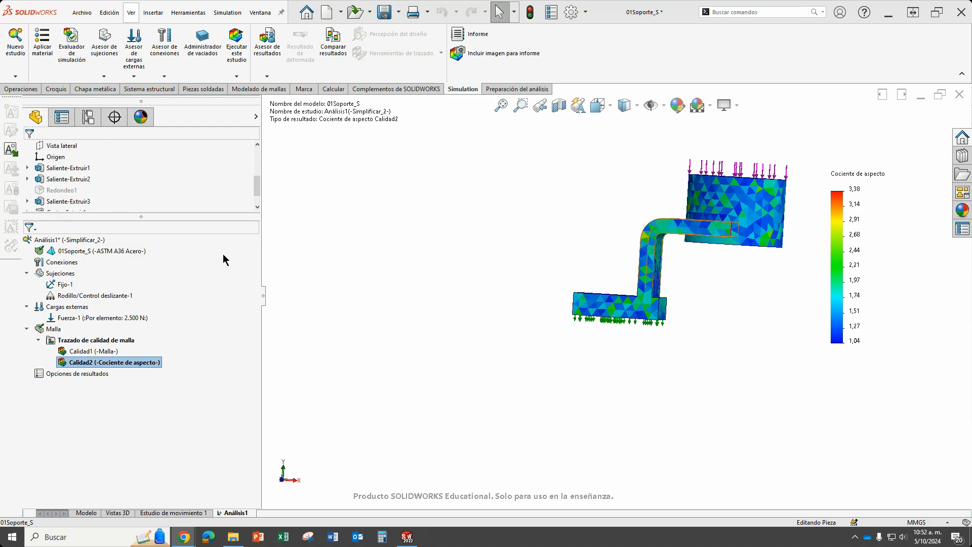
right_click(88, 344)
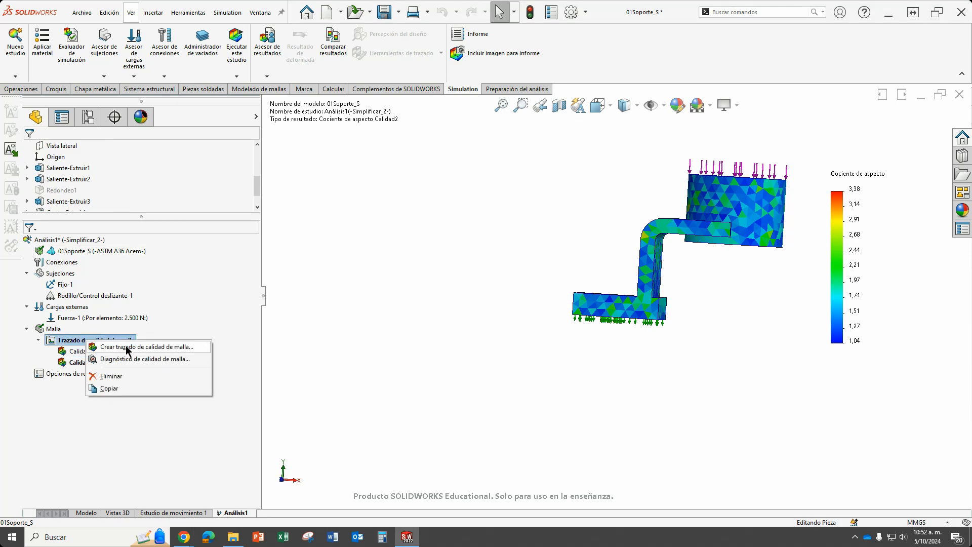
left_click(123, 347)
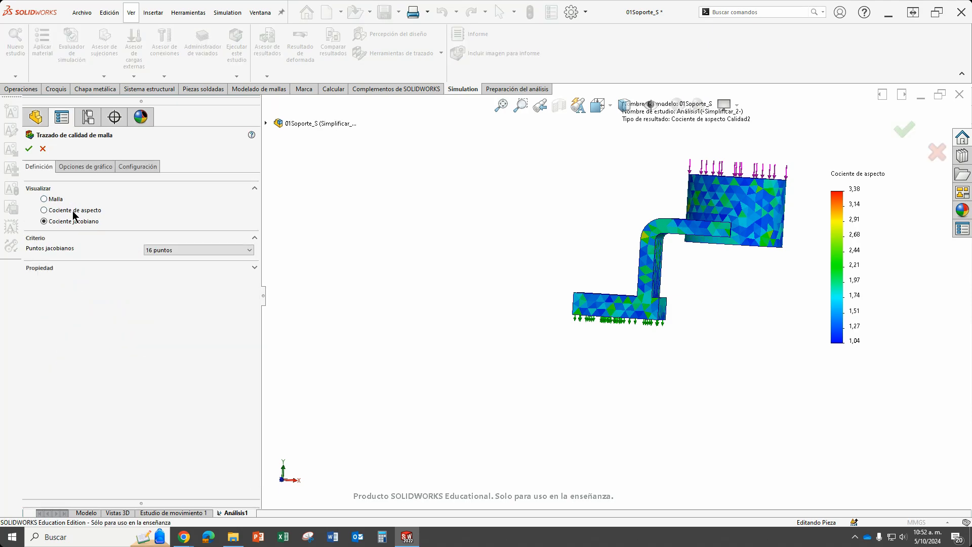
left_click(29, 148)
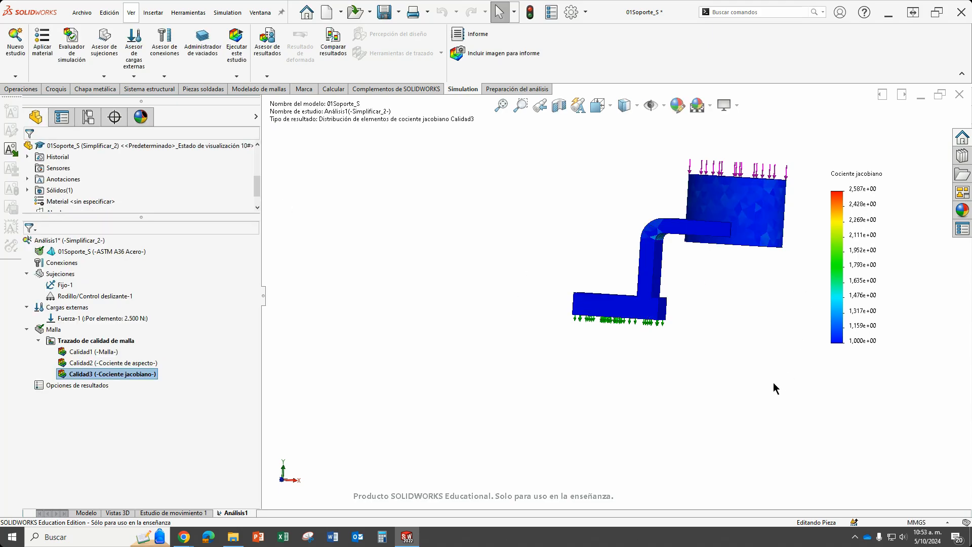
Set the Jacobian ratio plot's legend to the flotante number format with 2 decimals.
middle_click_drag(775, 387, 627, 245)
scroll(74, 208, "down", 3)
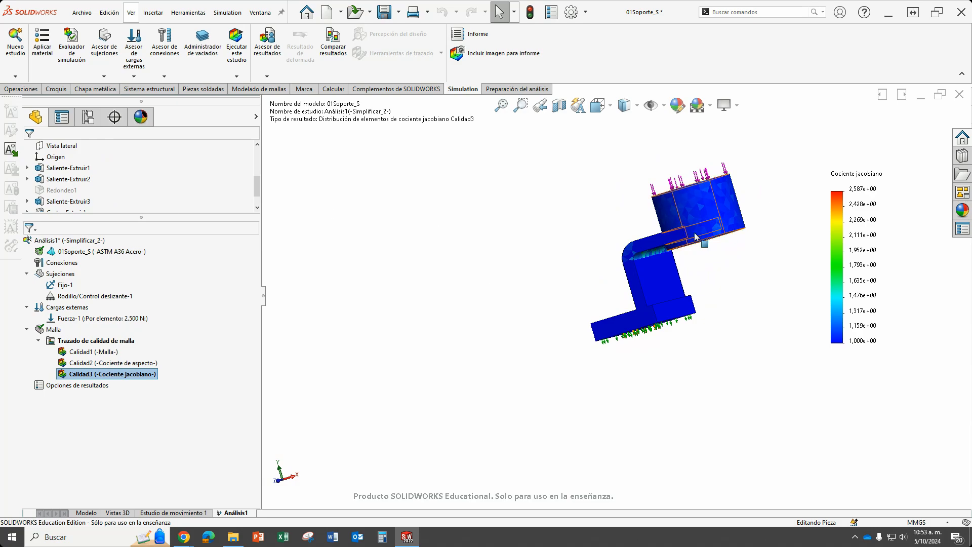
double_click(850, 235)
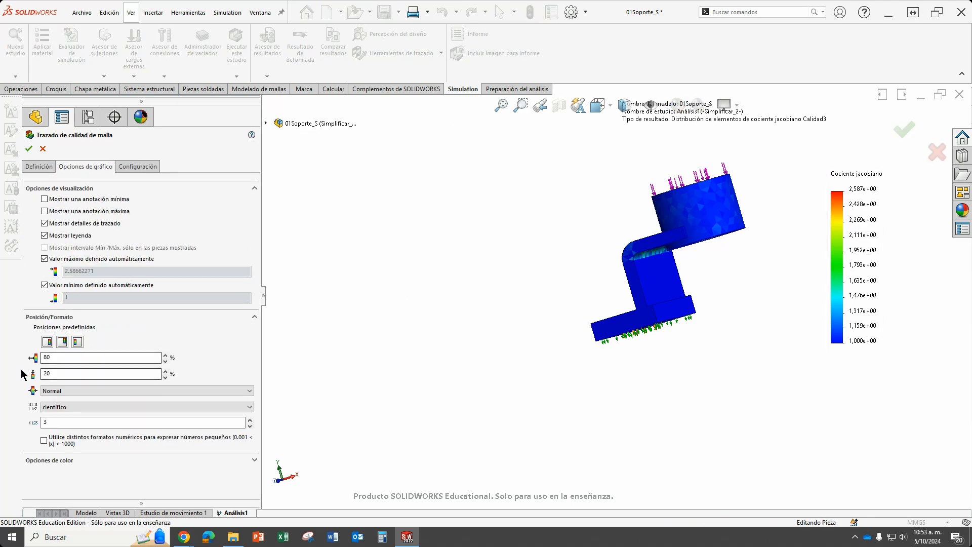
left_click(88, 406)
left_click(84, 420)
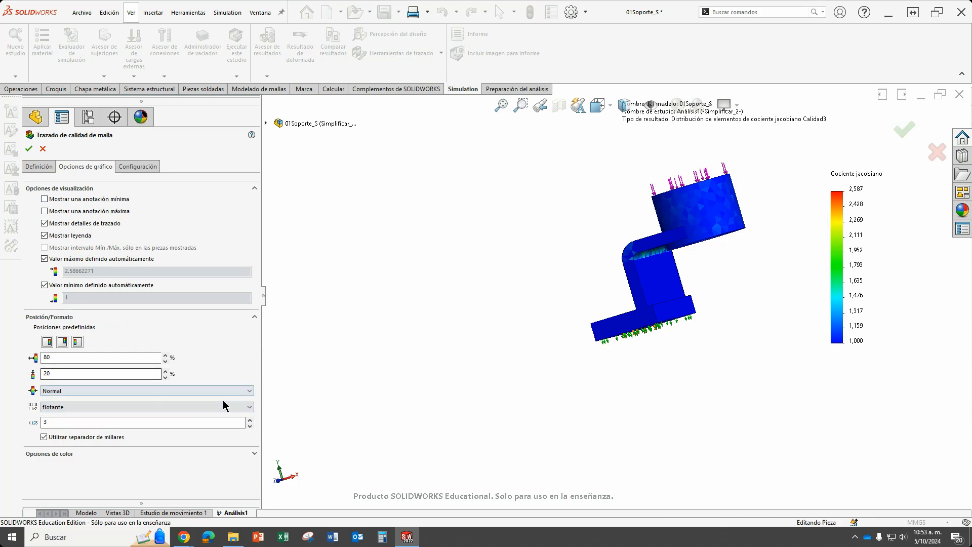
left_click(249, 426)
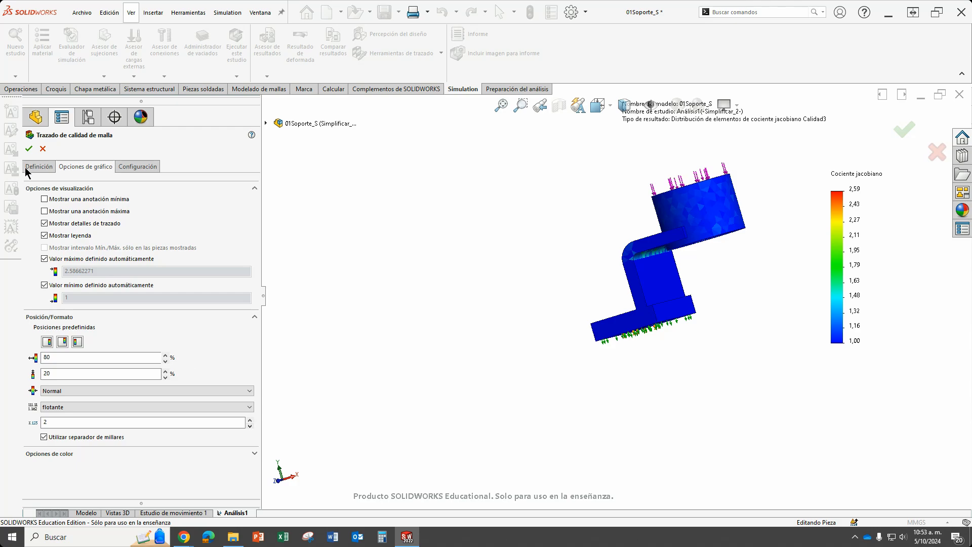
left_click(29, 148)
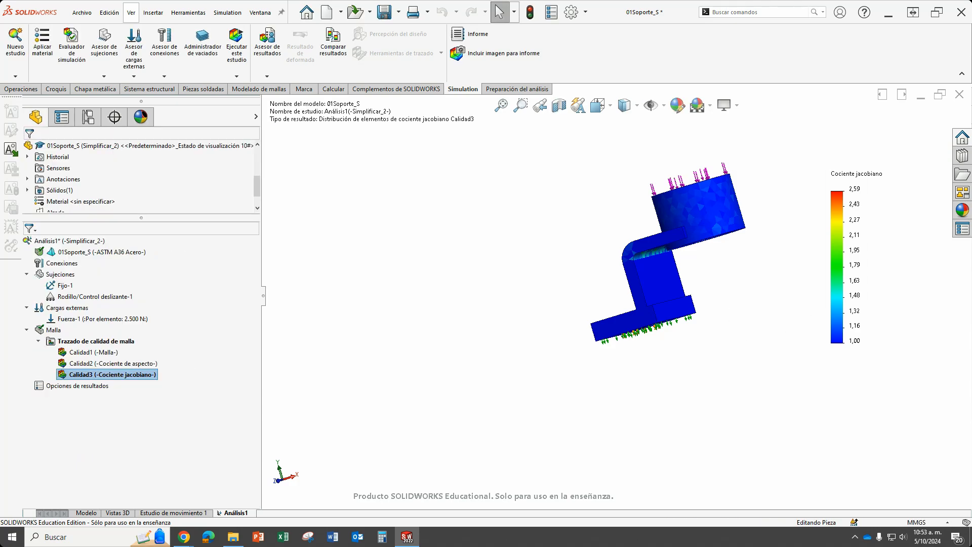
middle_click_drag(759, 230, 758, 283)
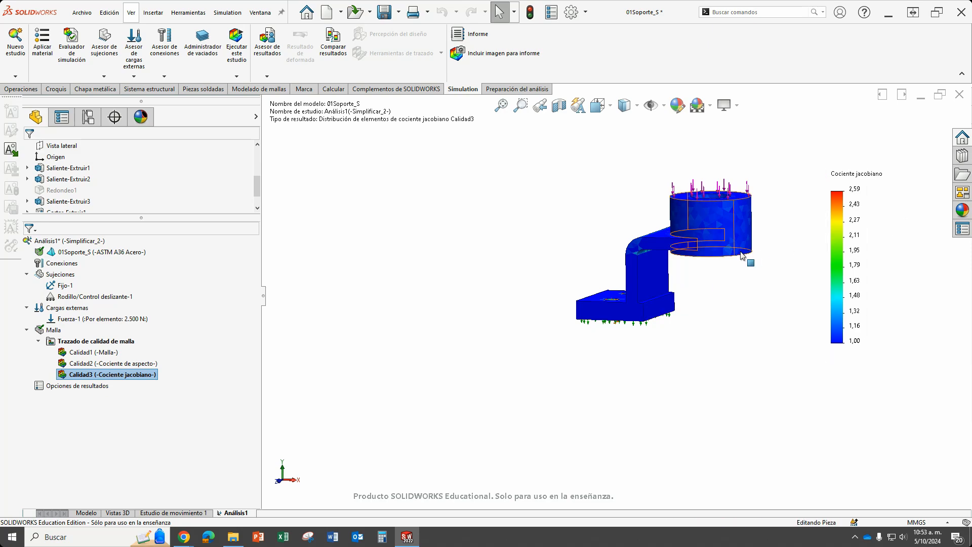
Examine the Jacobian ratio colours on the bend's inner fillet and on the underside of the base plate.
scroll(637, 275, "down", 5)
scroll(617, 281, "down", 1)
scroll(617, 282, "up", 3)
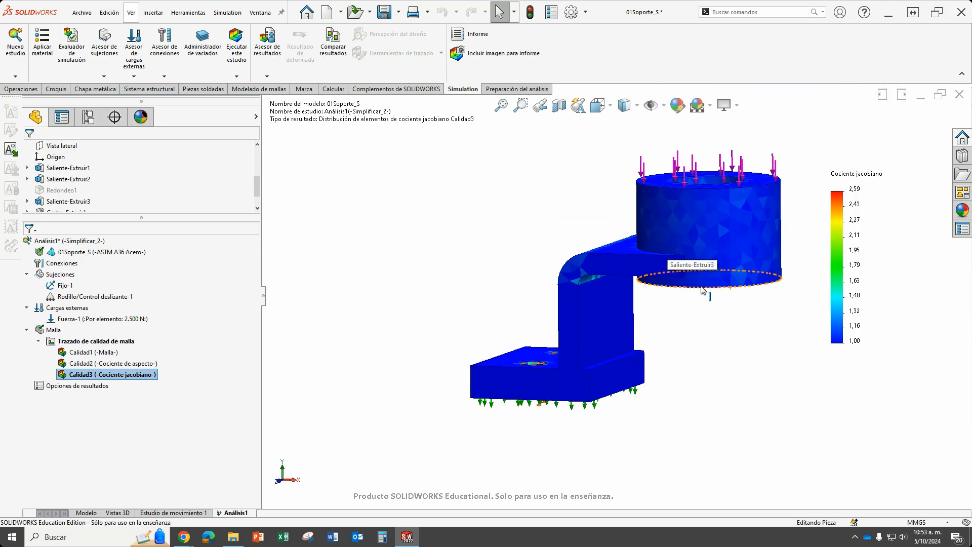
mouse_move(702, 286)
middle_mouse_down()
mouse_move(629, 219)
mouse_move(585, 211)
mouse_move(653, 218)
middle_mouse_up()
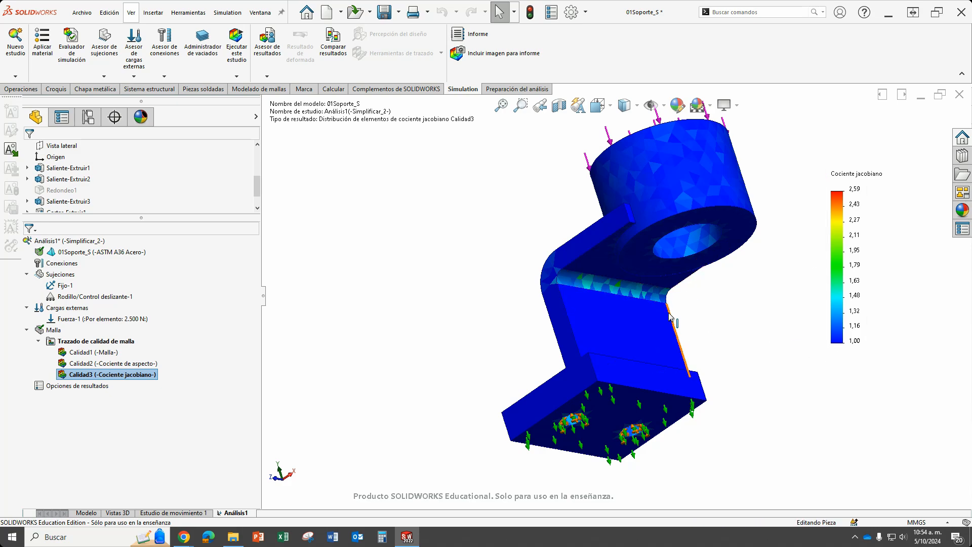
scroll(612, 360, "down", 3)
scroll(630, 303, "down", 1)
scroll(630, 302, "up", 4)
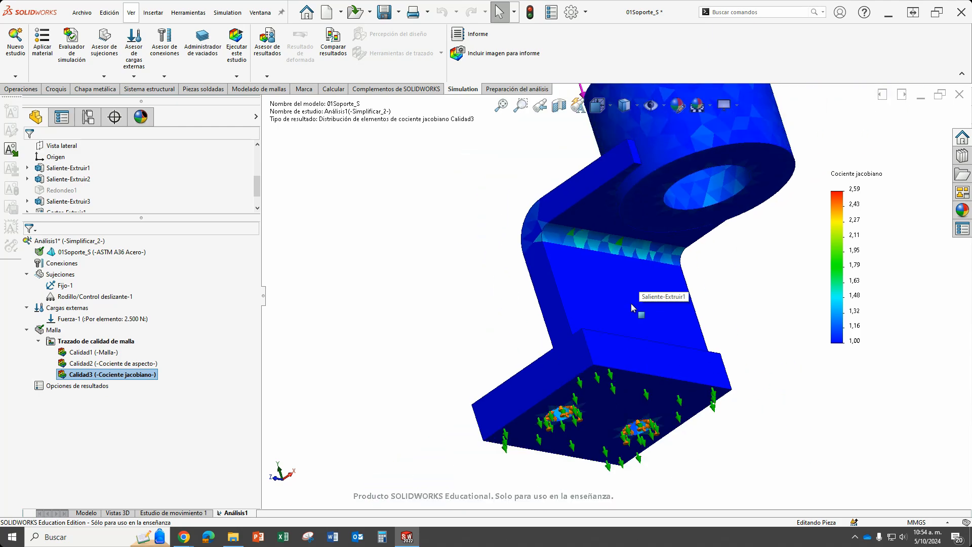
scroll(632, 283, "up", 3)
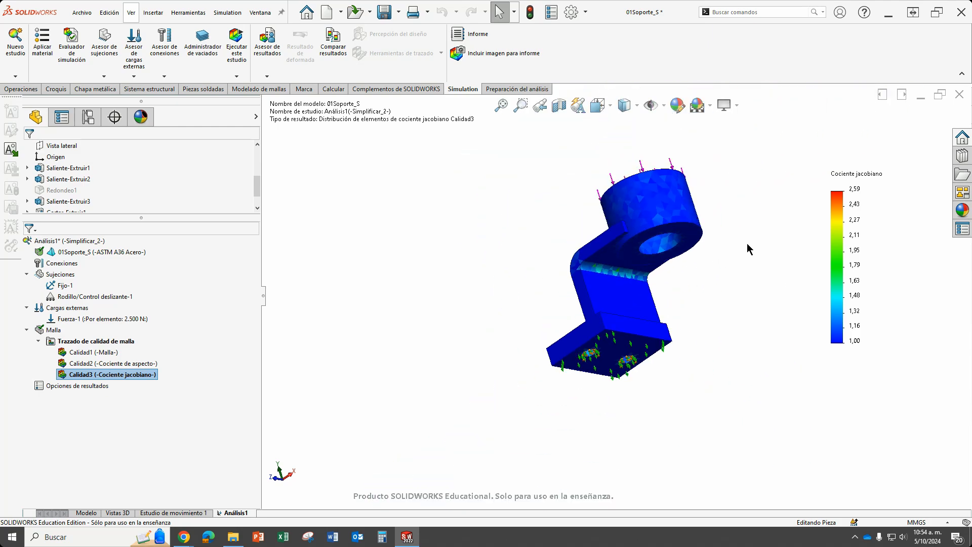
Inspect the Jacobian ratio of the elements on the walls and around the edges of the base plate's mounting holes.
middle_click_drag(568, 298, 578, 411)
scroll(538, 360, "down", 3)
scroll(533, 351, "down", 8)
scroll(579, 411, "up", 12)
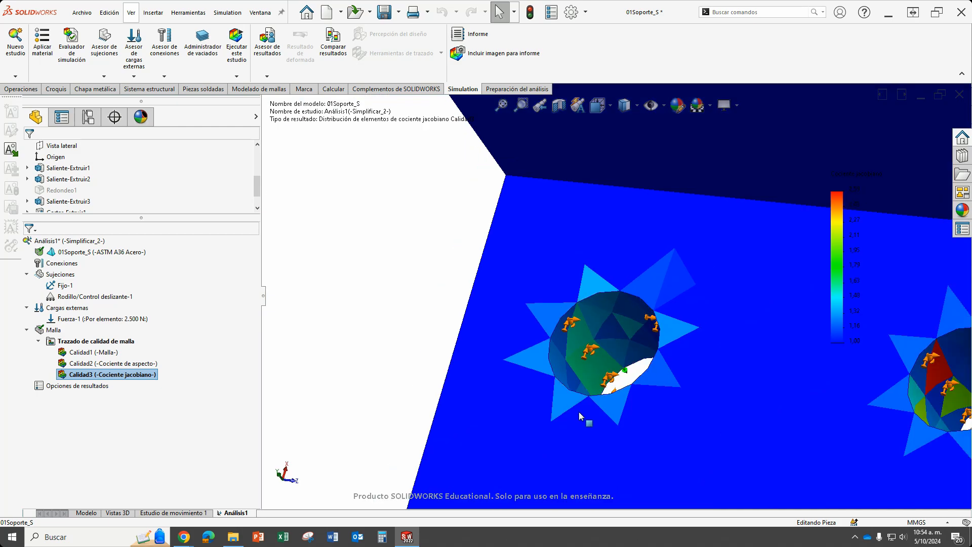
scroll(689, 252, "down", 3)
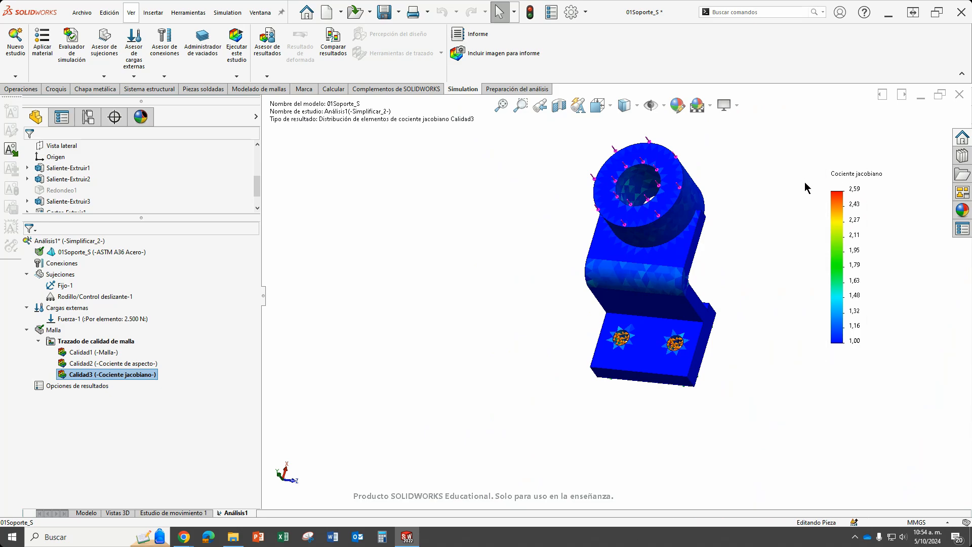
Compare the Jacobian ratio colours across the cylinder, bend and base plate with the legend's range.
scroll(622, 243, "down", 3)
middle_click_drag(623, 243, 659, 244)
scroll(673, 253, "up", 4)
middle_click_drag(712, 276, 668, 354)
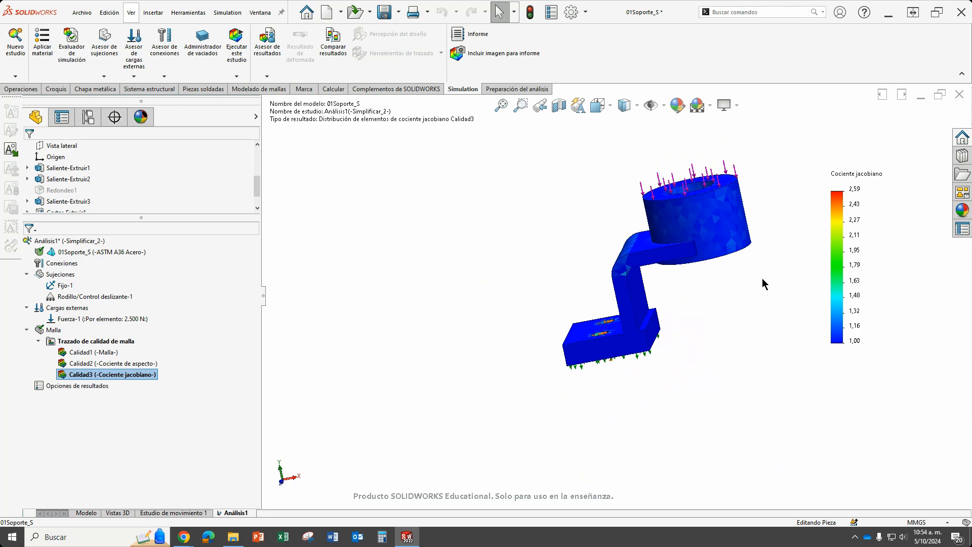
mouse_move(763, 279)
middle_mouse_down()
mouse_move(745, 288)
mouse_move(754, 269)
mouse_move(785, 263)
mouse_move(751, 289)
middle_mouse_up()
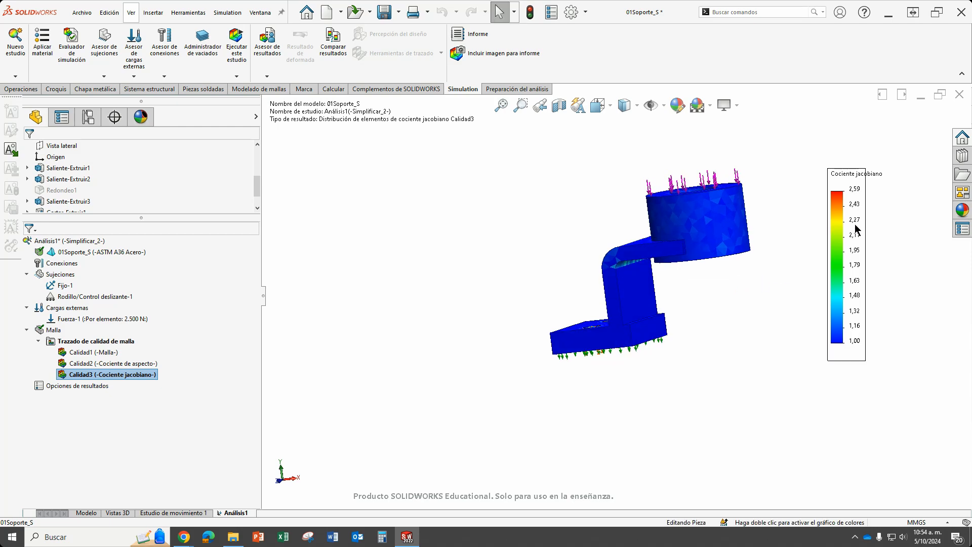
scroll(601, 324, "down", 5)
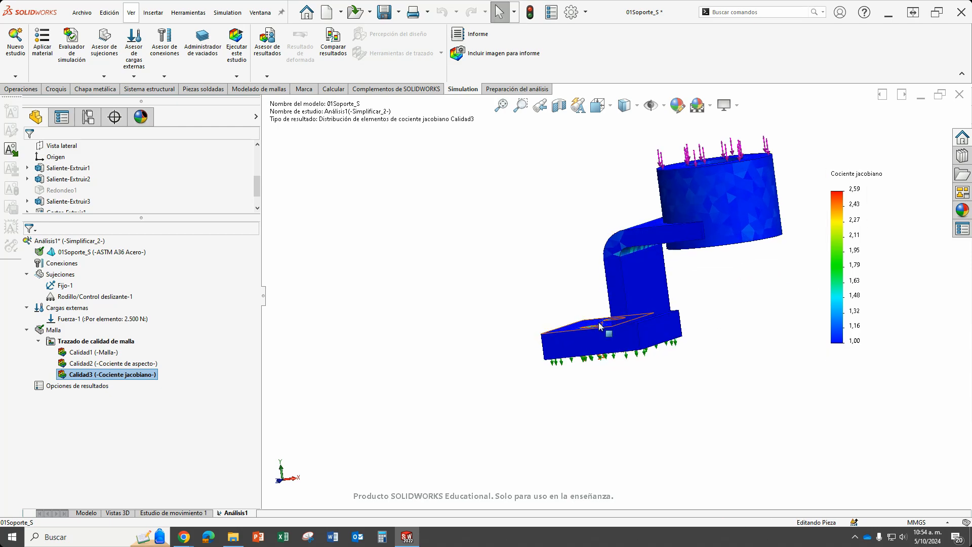
scroll(601, 323, "up", 3)
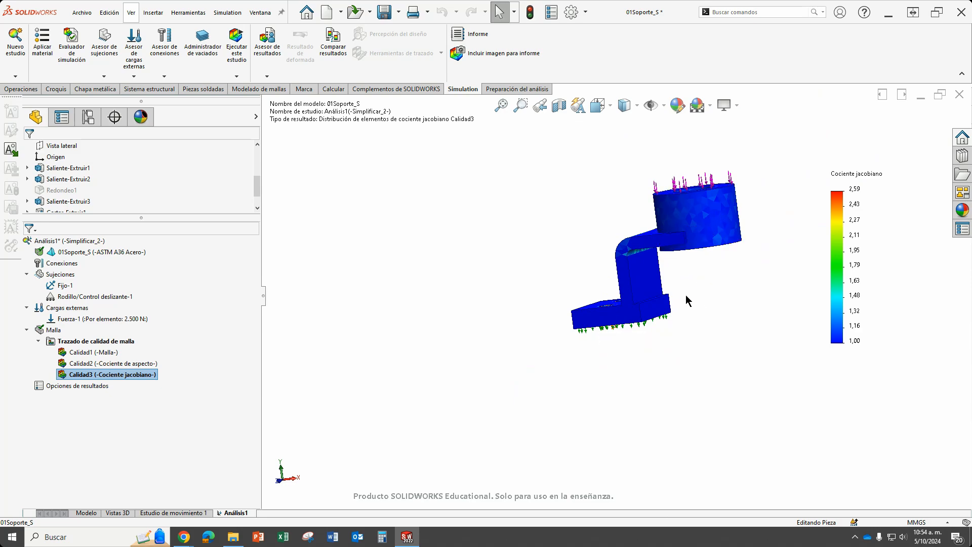
middle_click_drag(686, 297, 721, 307)
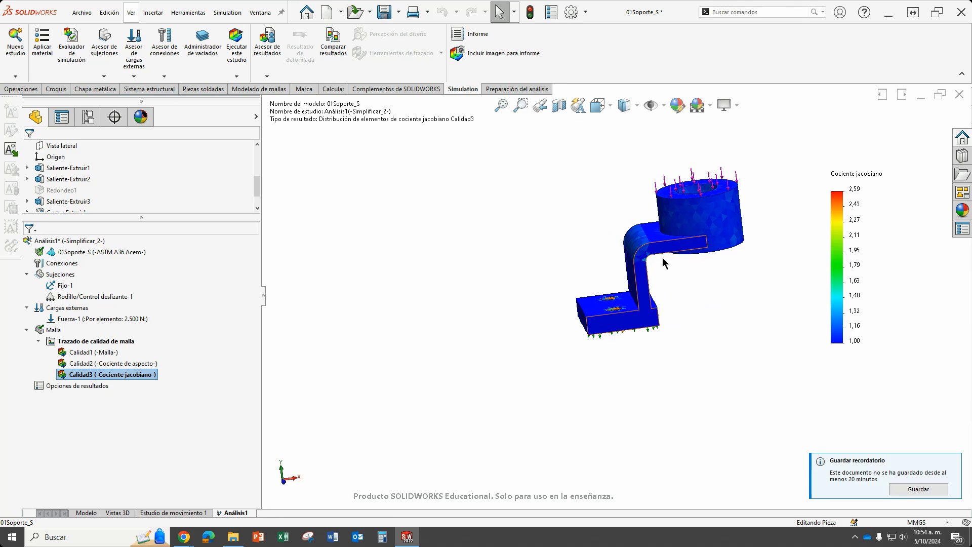
scroll(679, 208, "down", 2)
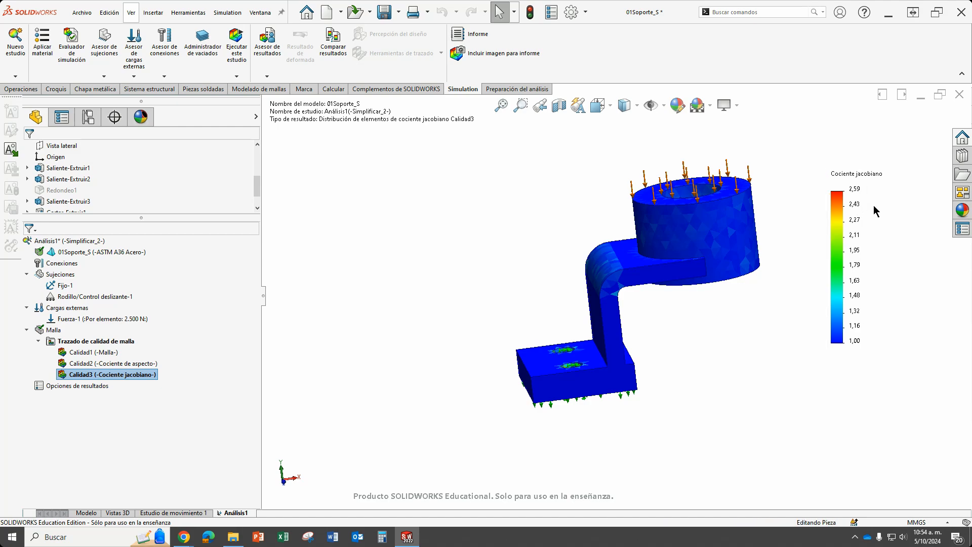
Run the Análisis1 static study and view the resulting von Mises stress plot on the deformed bracket.
left_click(51, 330)
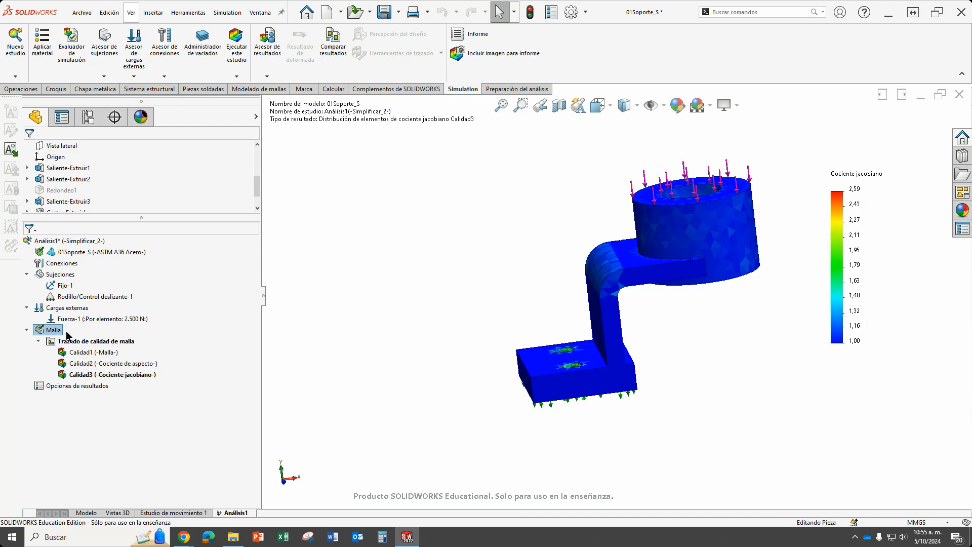
left_click(237, 54)
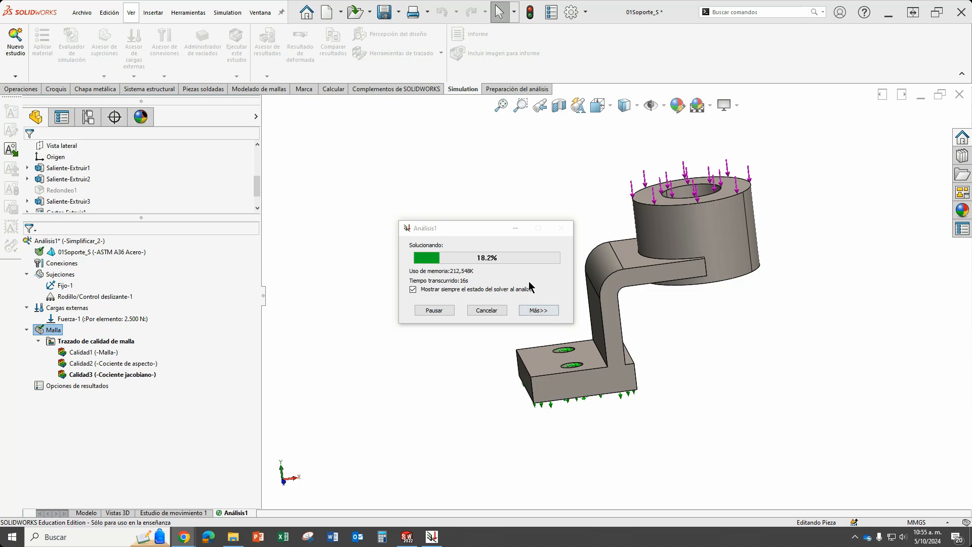
left_click(492, 227)
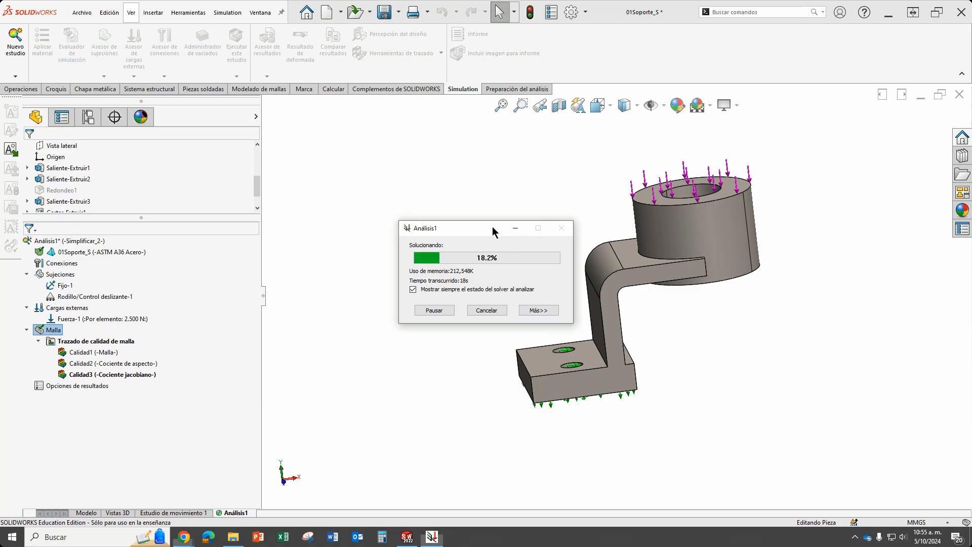
left_click_drag(492, 227, 441, 178)
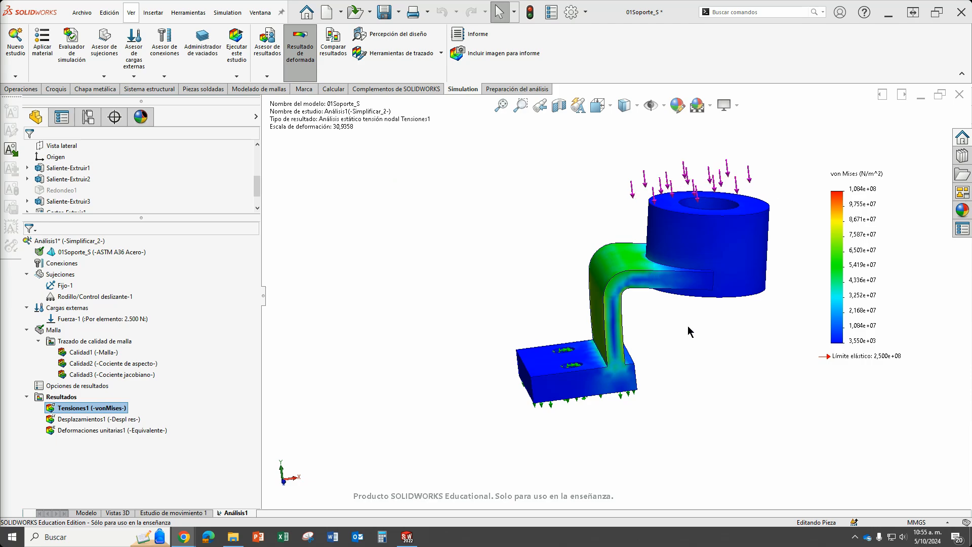
middle_click_drag(692, 333, 605, 346)
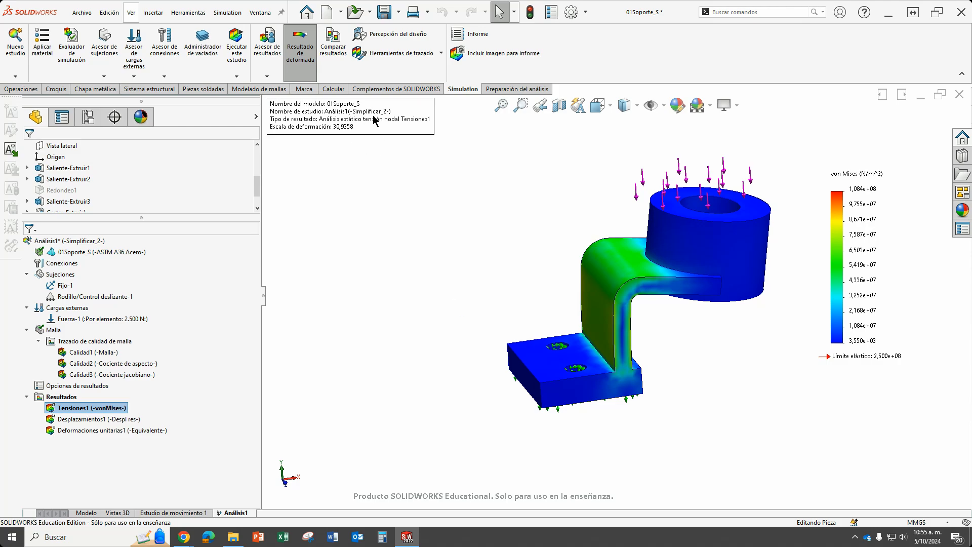
Set the von Mises stress plot's legend to the flotante number format with 2 decimals.
double_click(877, 236)
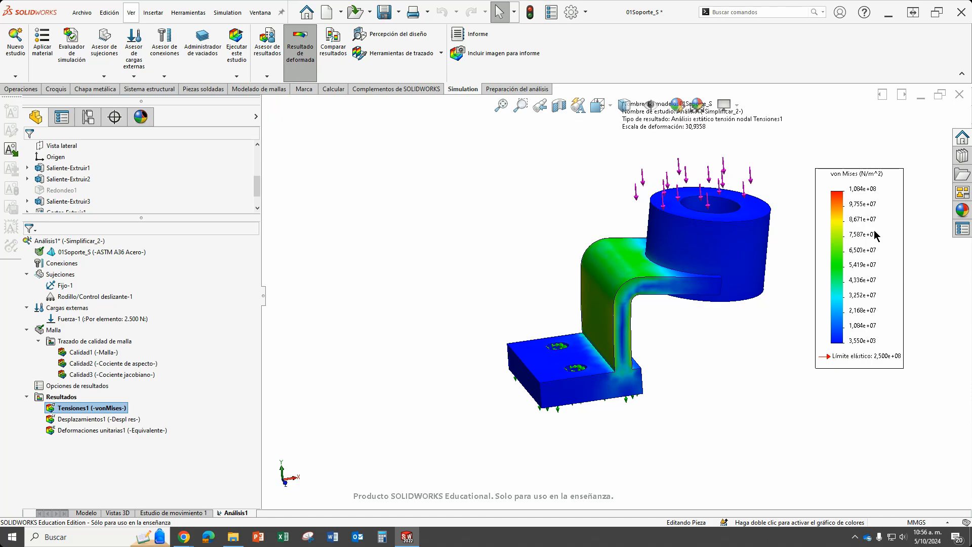
double_click(865, 201)
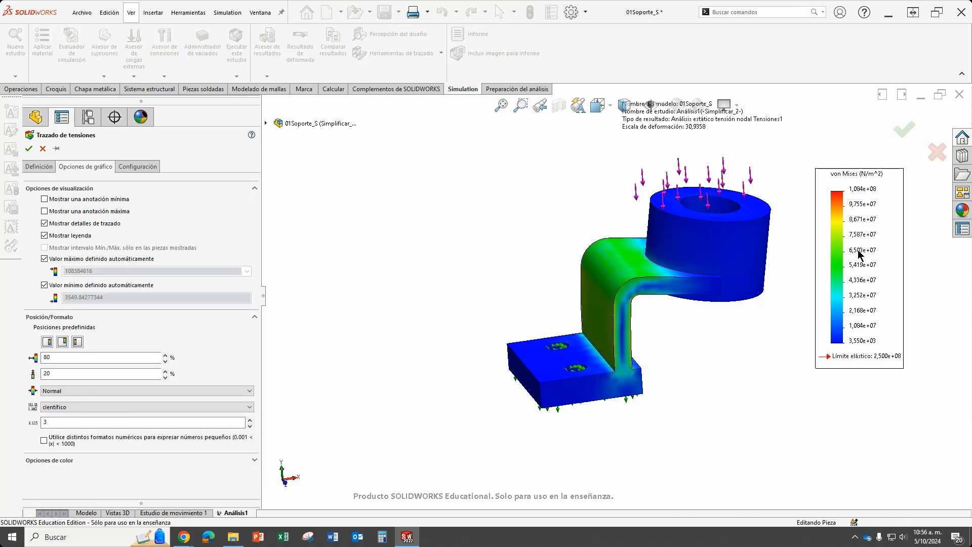
left_click(167, 407)
left_click(160, 423)
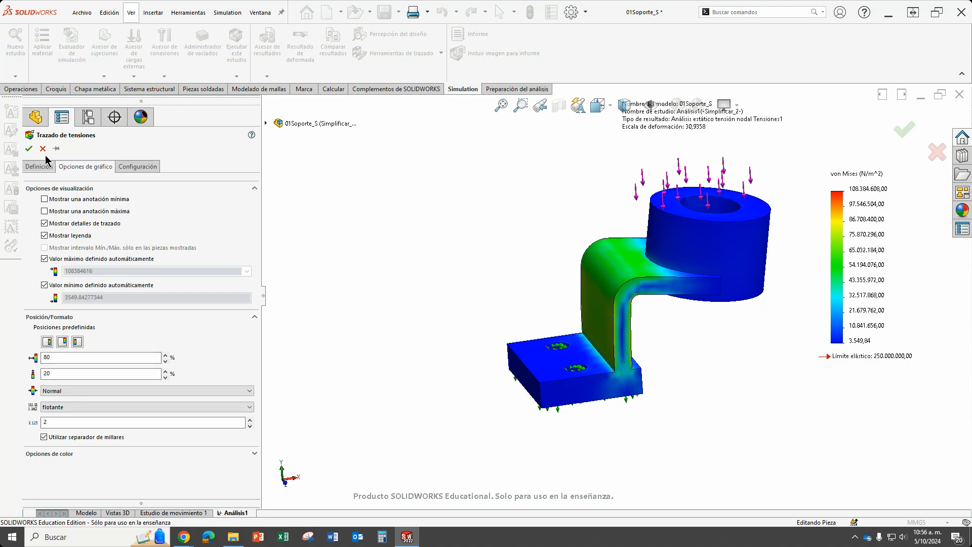
Set the stress plot's units to N/mm^2 (MPa) and its deformed shape to a user-defined scale of 10.
left_click(38, 169)
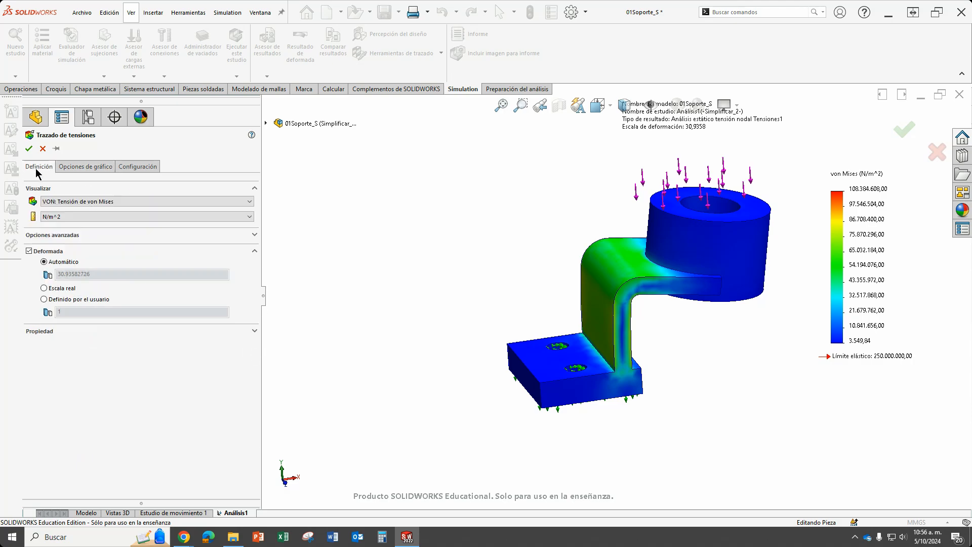
left_click(77, 217)
left_click(72, 248)
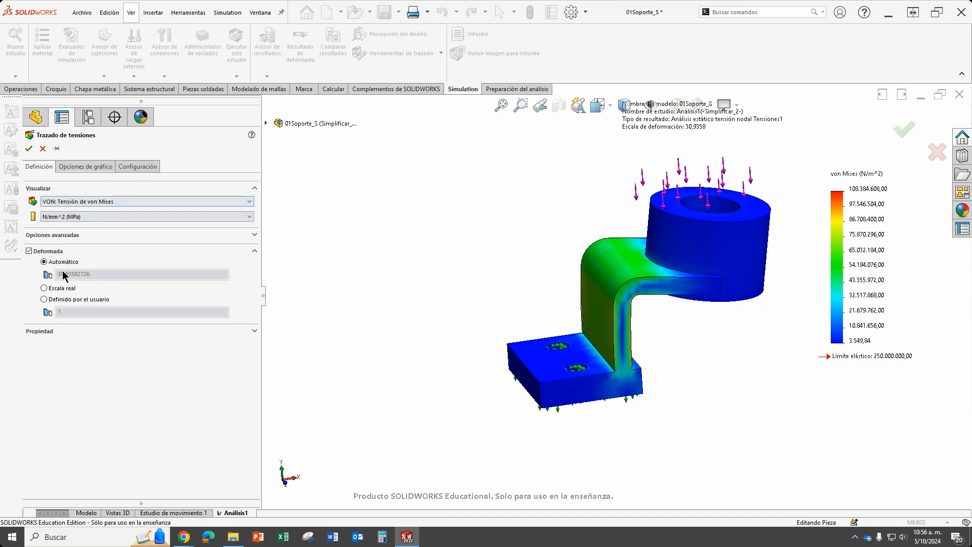
left_click(49, 299)
left_click_drag(76, 310, 55, 310)
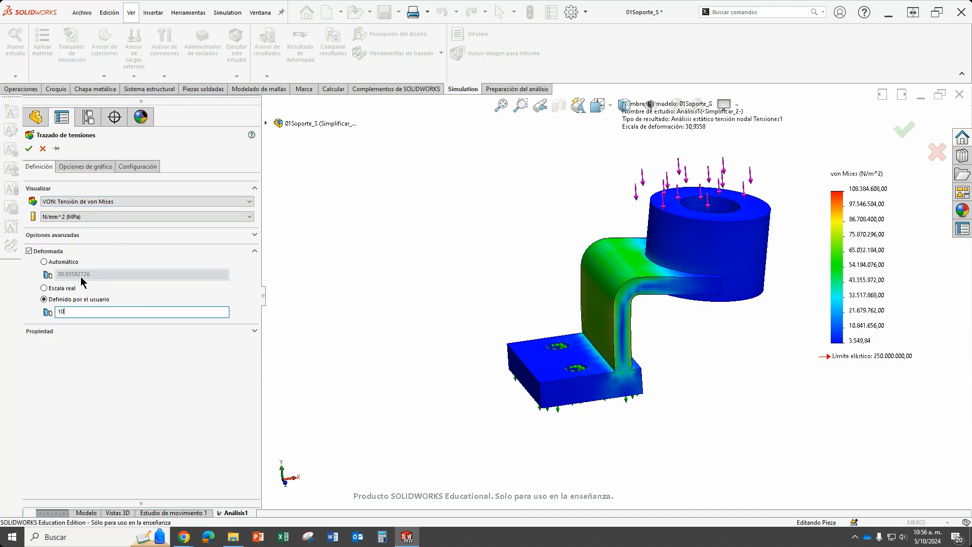
Change the stress plot's border option to Discreto and inspect the colour bands around the bend.
left_click(139, 168)
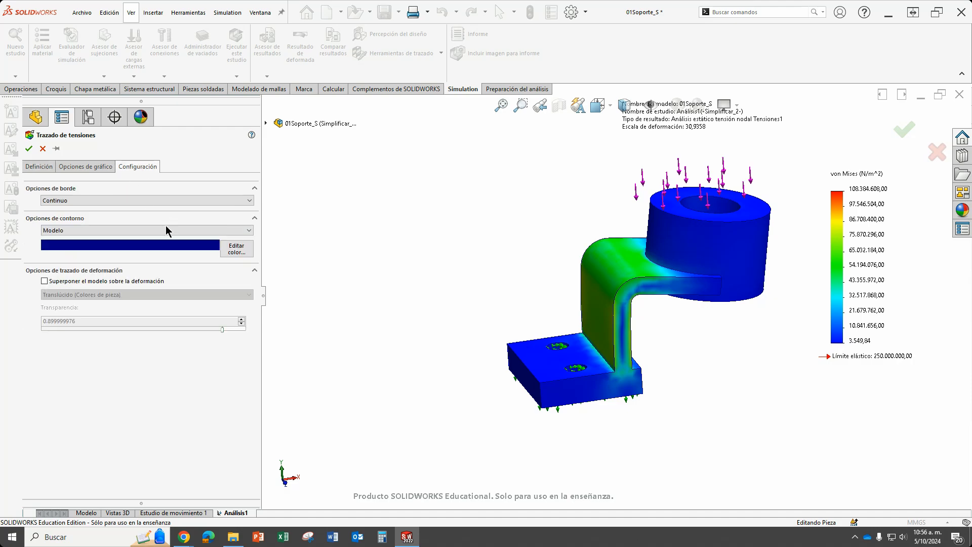
scroll(664, 257, "down", 2)
scroll(664, 258, "up", 3)
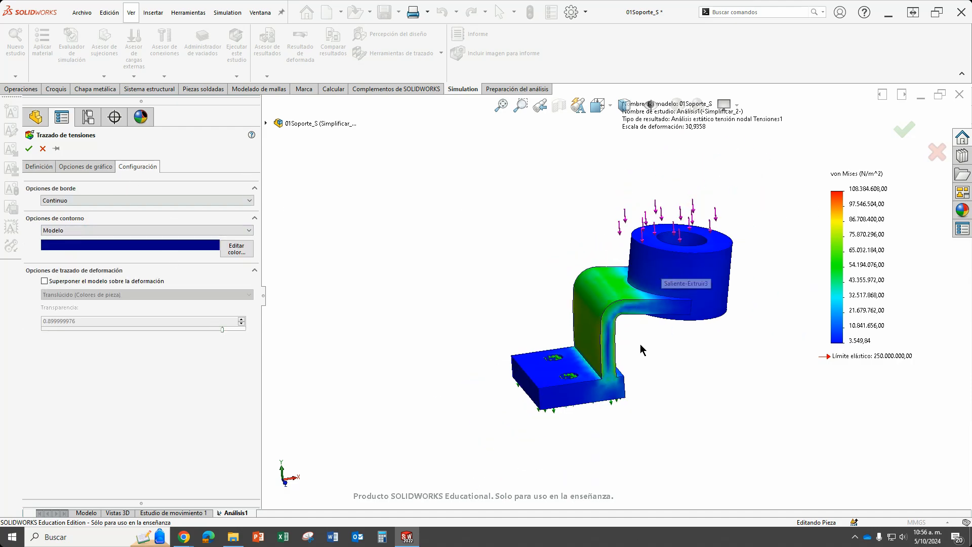
middle_click_drag(642, 346, 656, 345)
scroll(653, 324, "down", 5)
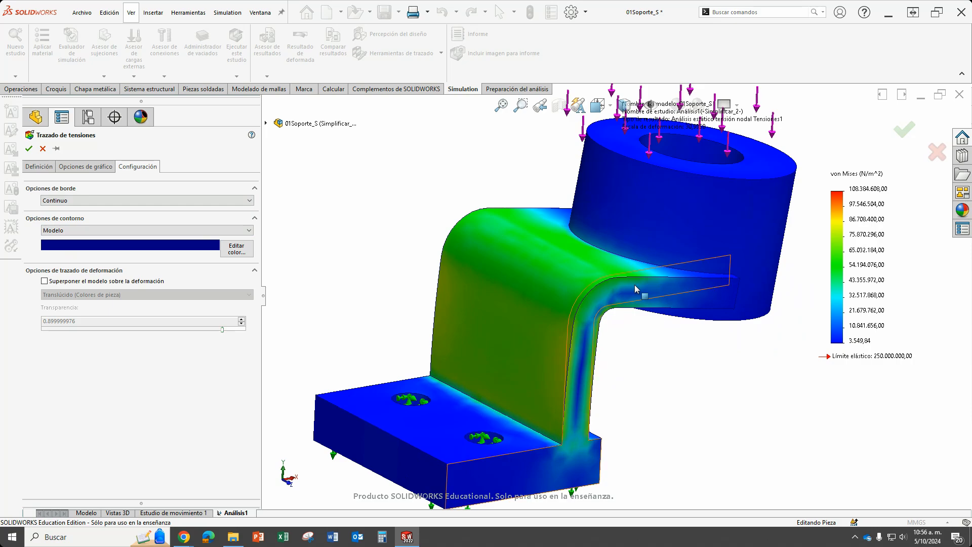
scroll(641, 300, "up", 5)
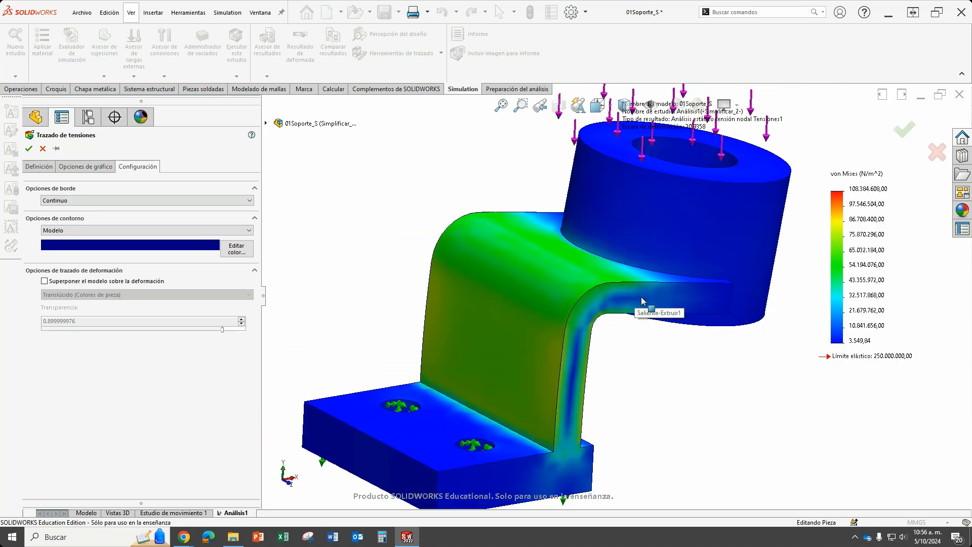
left_click(194, 201)
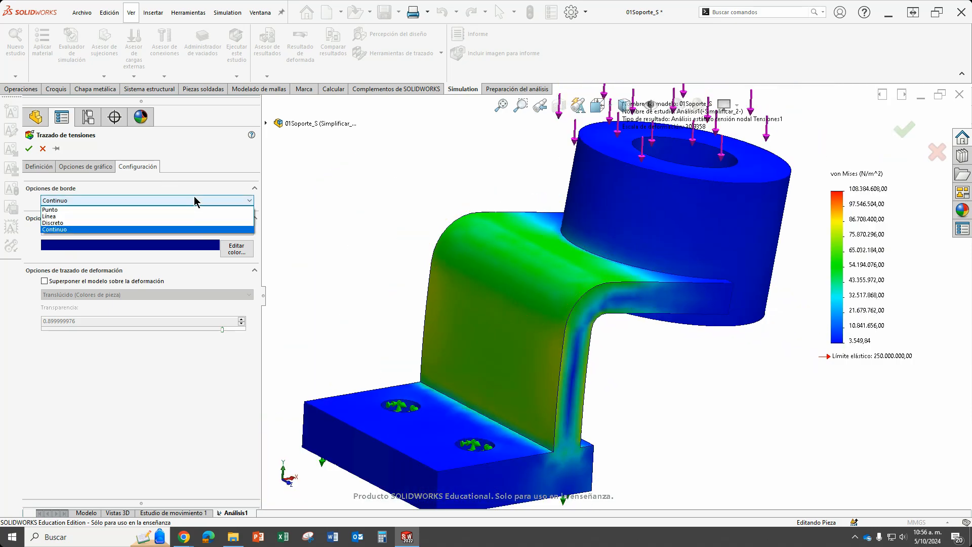
left_click(155, 223)
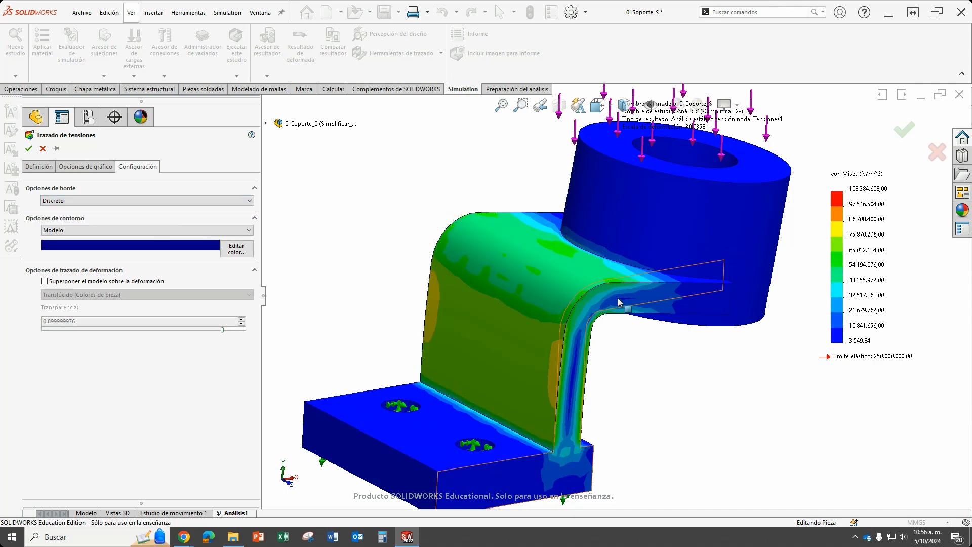
scroll(618, 297, "down", 3)
scroll(619, 298, "down", 5)
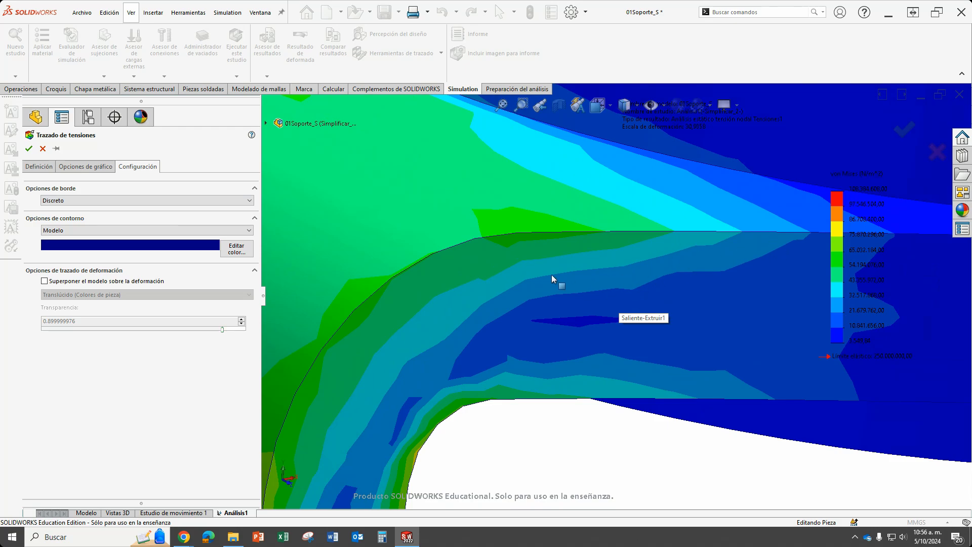
scroll(615, 268, "up", 2)
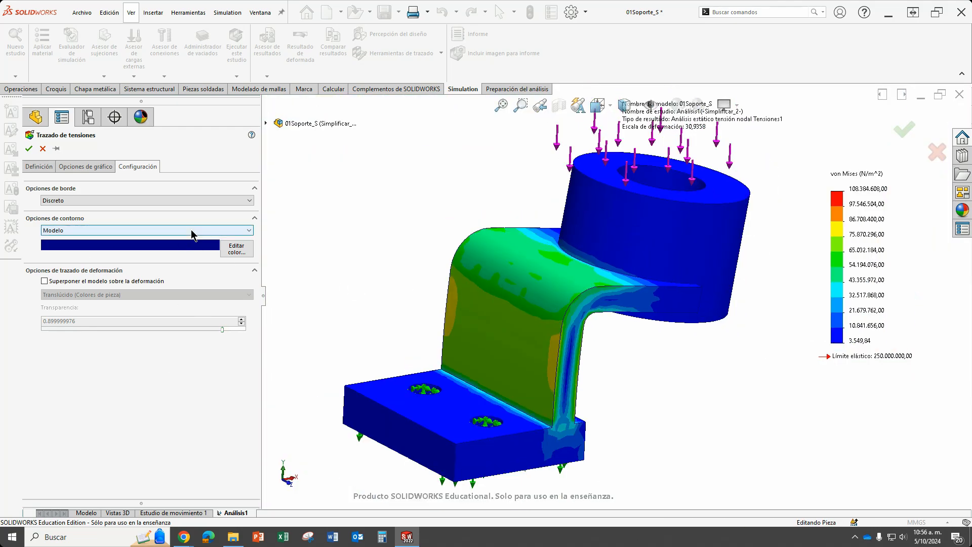
Set the stress plot's contour option to Malla and apply the plot settings.
left_click(191, 231)
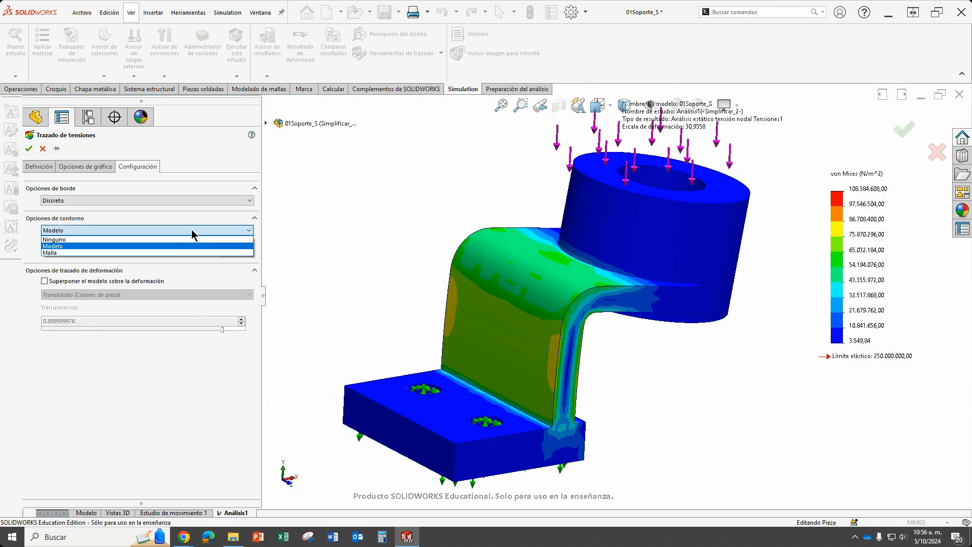
left_click(114, 252)
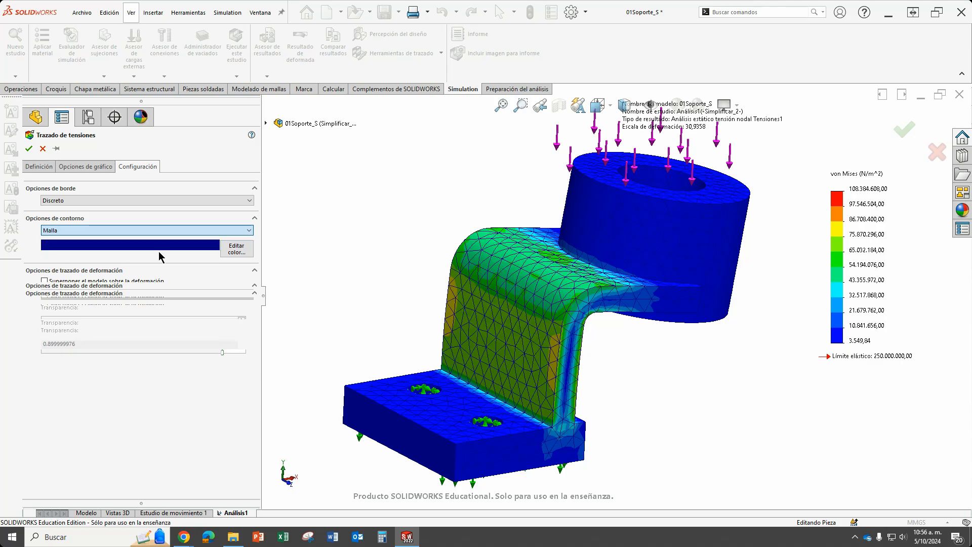
middle_click_drag(631, 350, 581, 330)
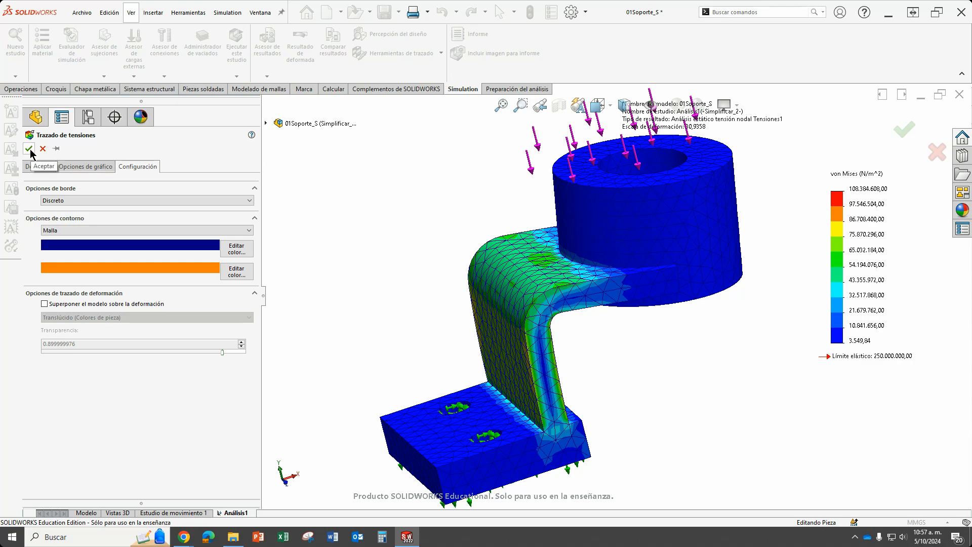
left_click(29, 148)
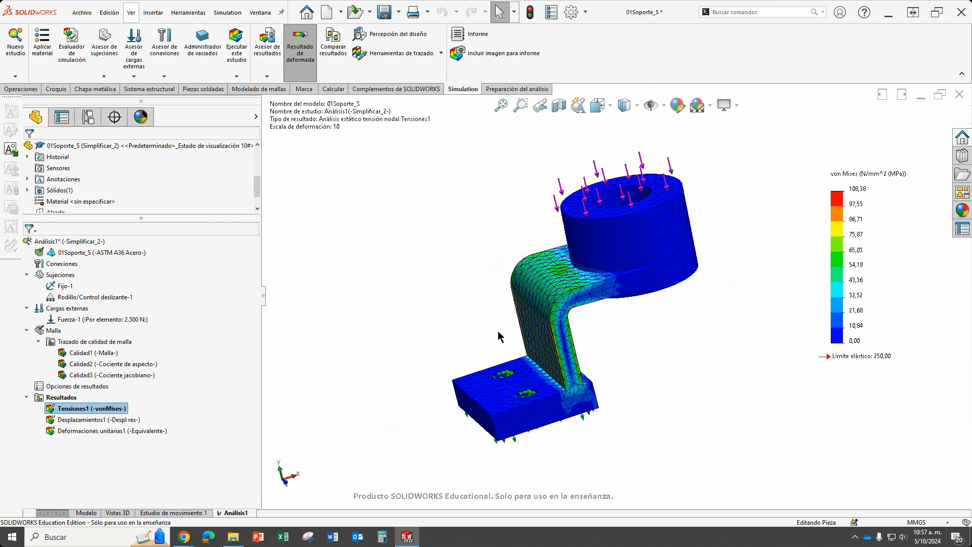
Examine the von Mises stress distribution over the bracket's outer bend, vertical web and side edges.
middle_click_drag(591, 353, 630, 361)
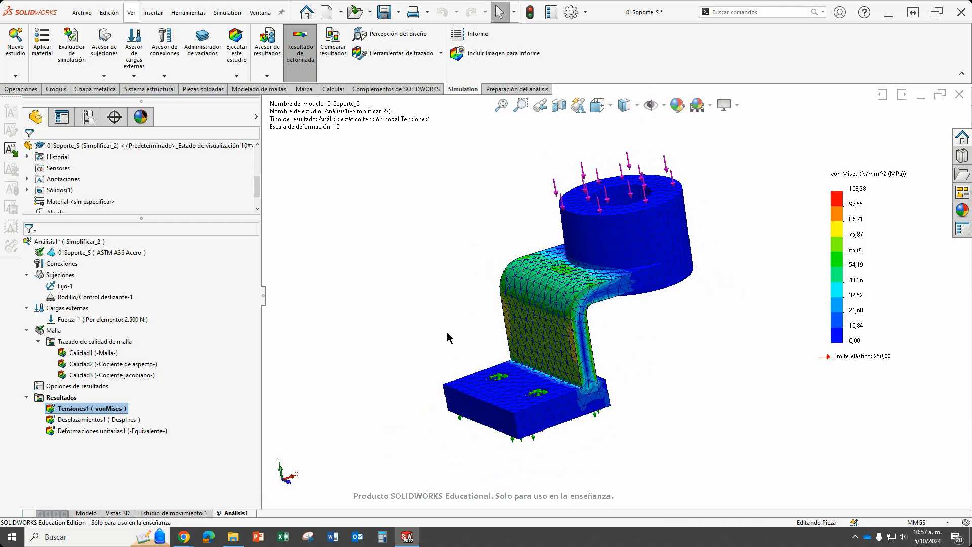
scroll(447, 333, "down", 1)
middle_click_drag(530, 327, 596, 354)
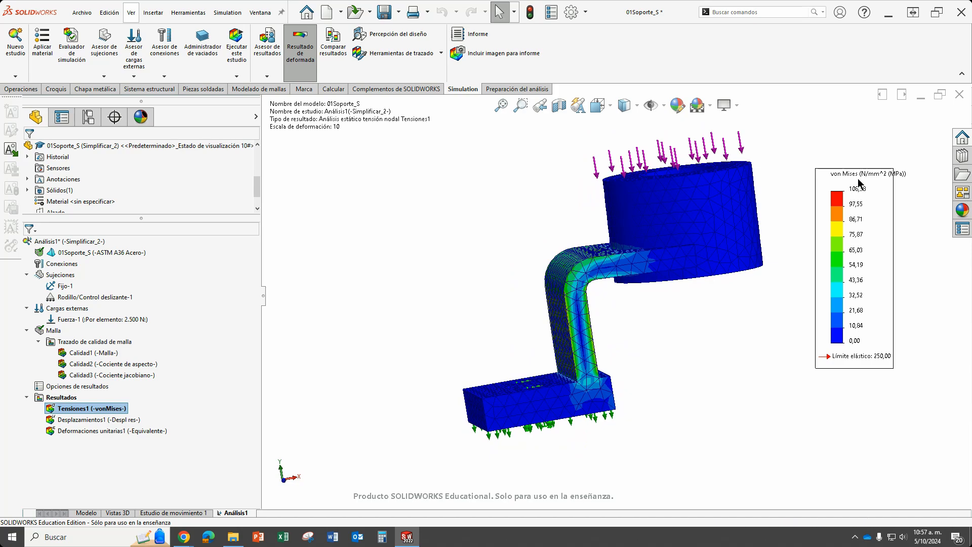
mouse_move(717, 359)
middle_mouse_down()
mouse_move(622, 303)
mouse_move(644, 337)
mouse_move(746, 405)
mouse_move(745, 375)
mouse_move(705, 336)
mouse_move(727, 357)
middle_mouse_up()
scroll(558, 294, "down", 3)
scroll(564, 290, "up", 4)
scroll(611, 285, "down", 4)
scroll(620, 273, "down", 3)
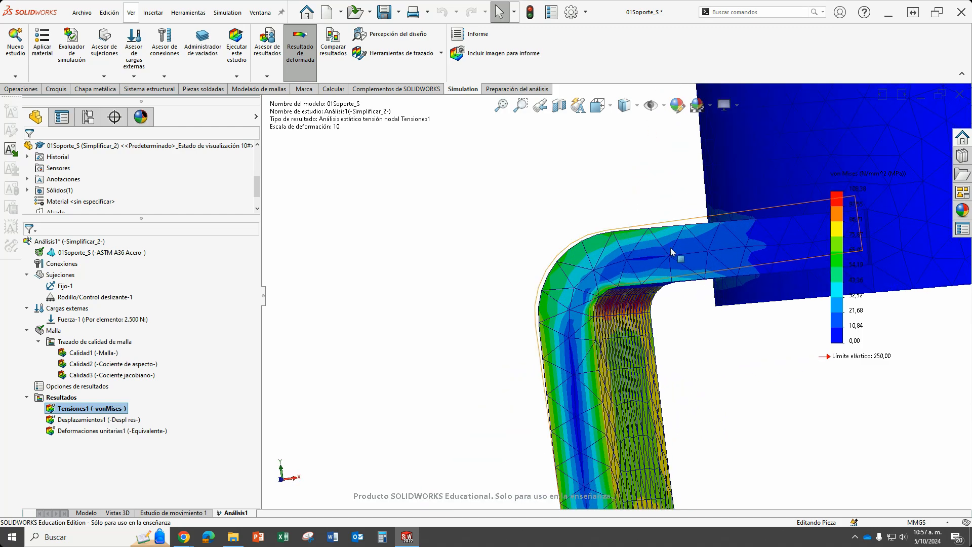
middle_click_drag(550, 325, 570, 421)
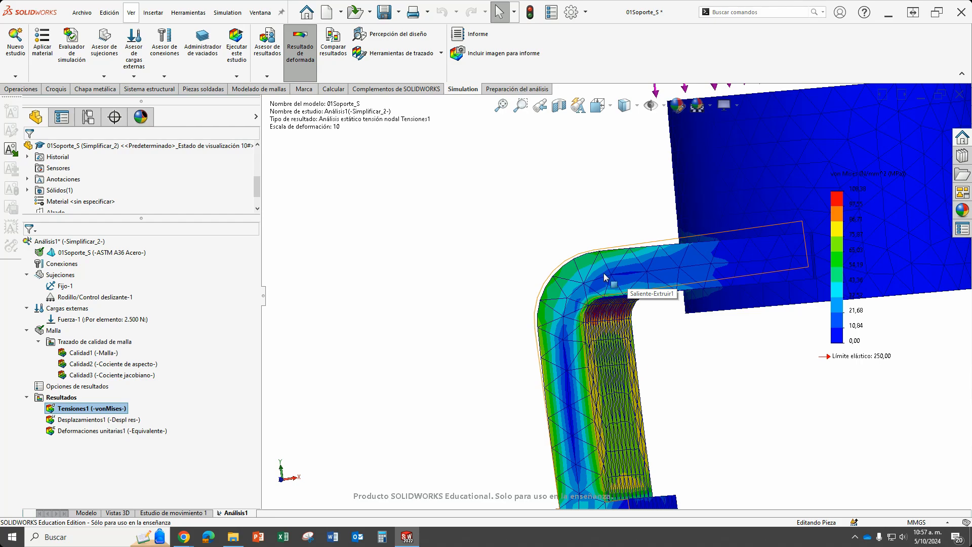
middle_click(570, 310)
middle_click_drag(569, 310, 724, 346)
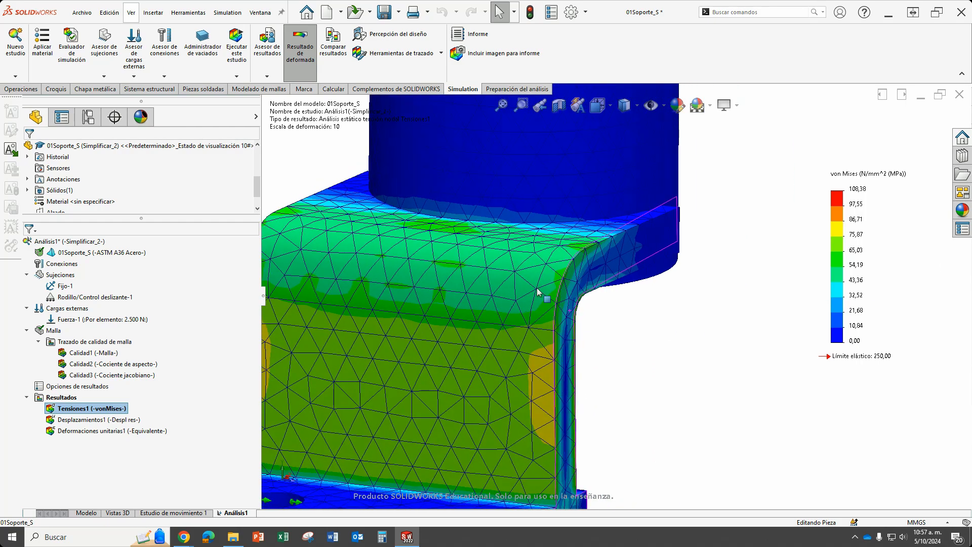
Examine the stress bands along the inner fillet of the bend beneath the cylindrical boss.
middle_click_drag(537, 292, 651, 313)
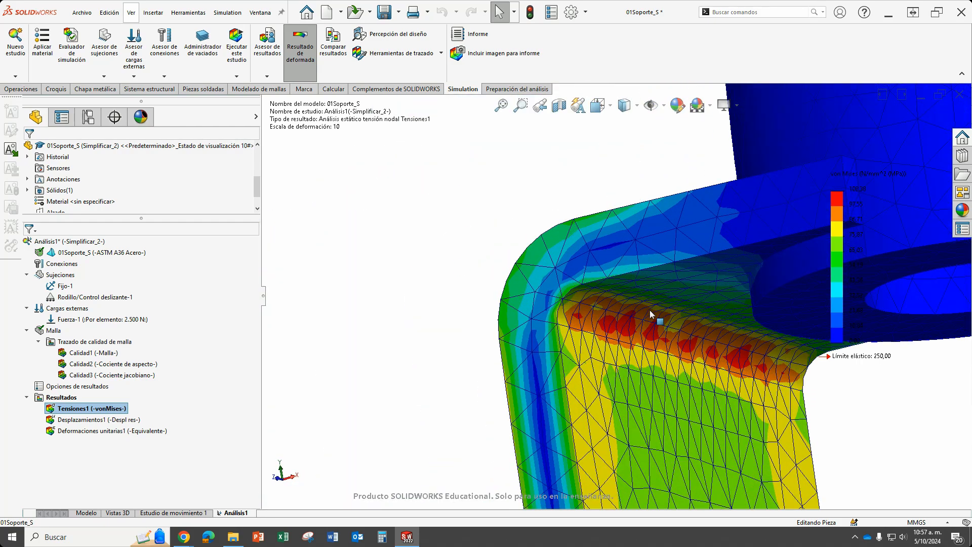
scroll(675, 329, "up", 5)
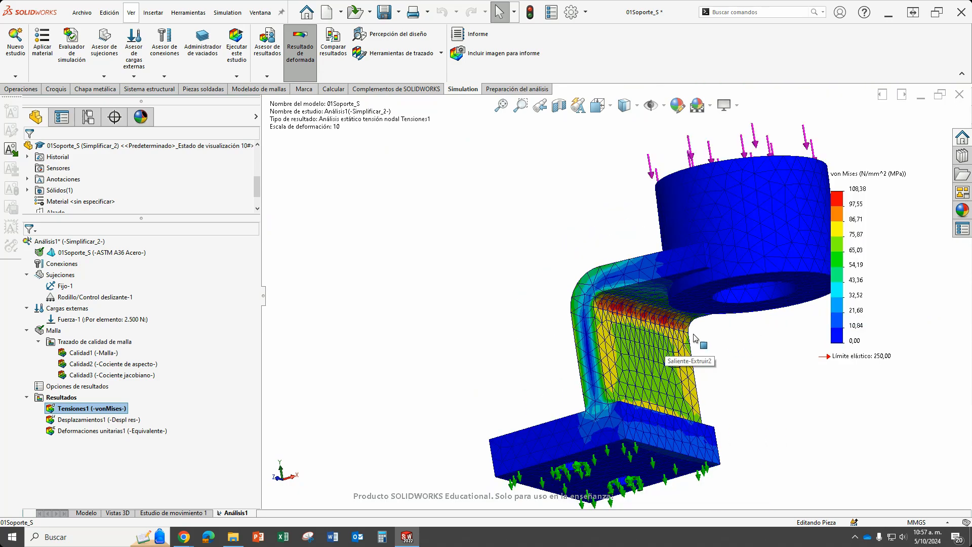
scroll(616, 315, "down", 5)
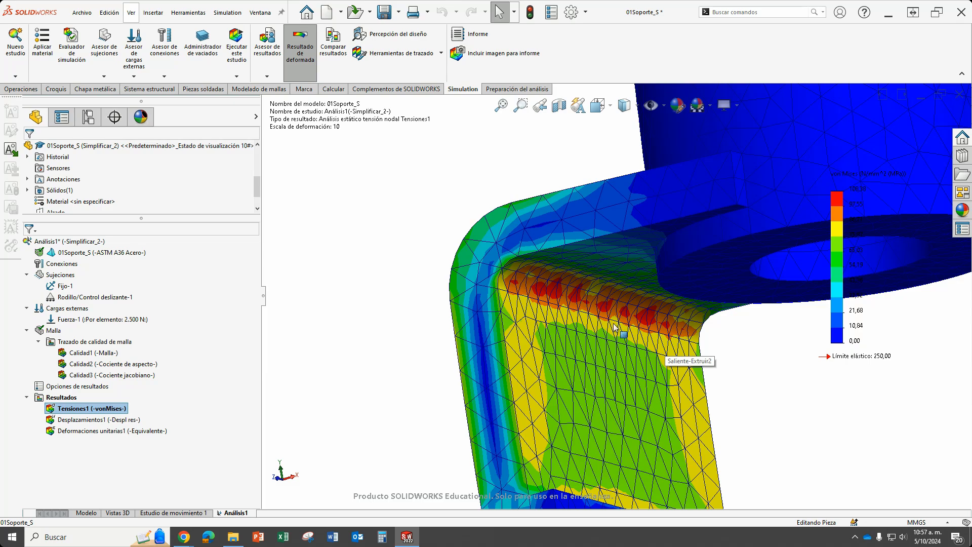
middle_click_drag(618, 329, 574, 302)
scroll(515, 290, "down", 5)
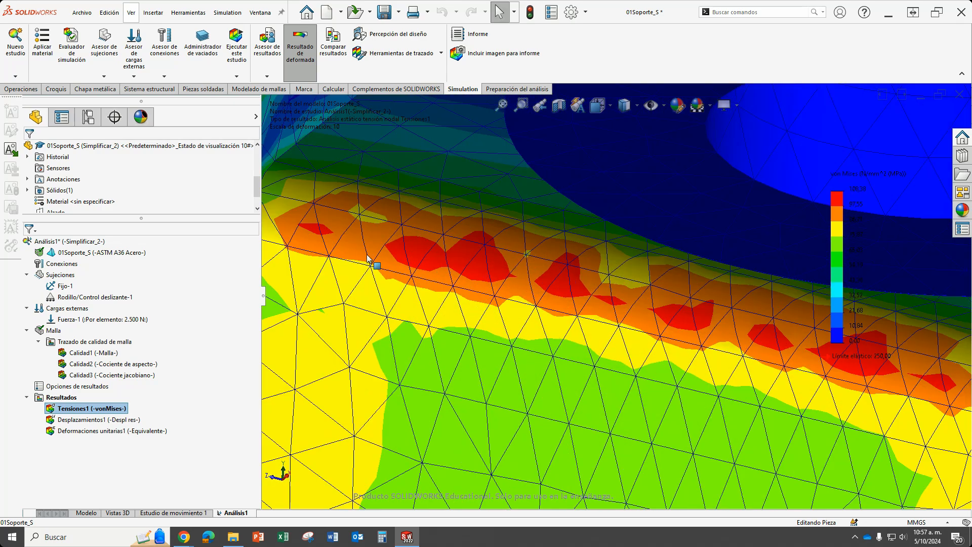
scroll(576, 276, "up", 4)
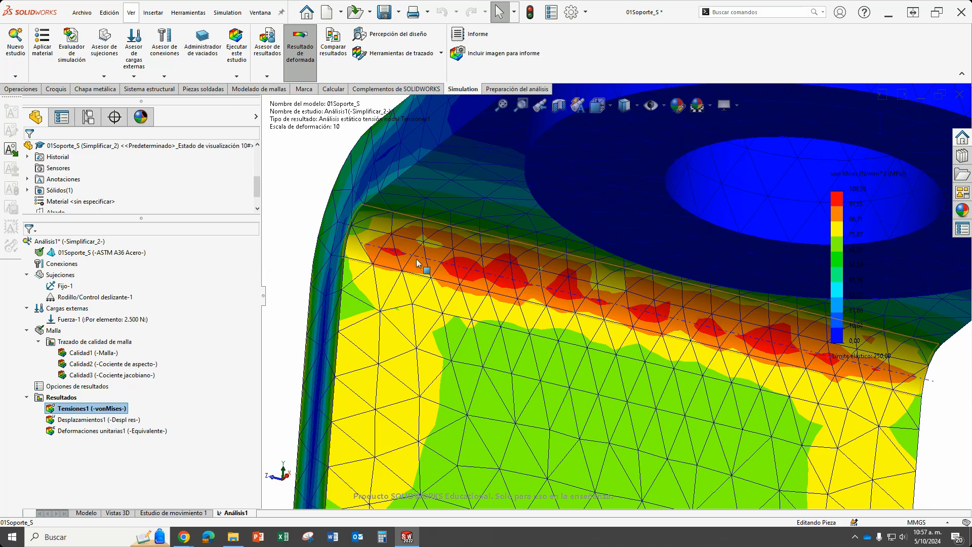
scroll(691, 330, "up", 2)
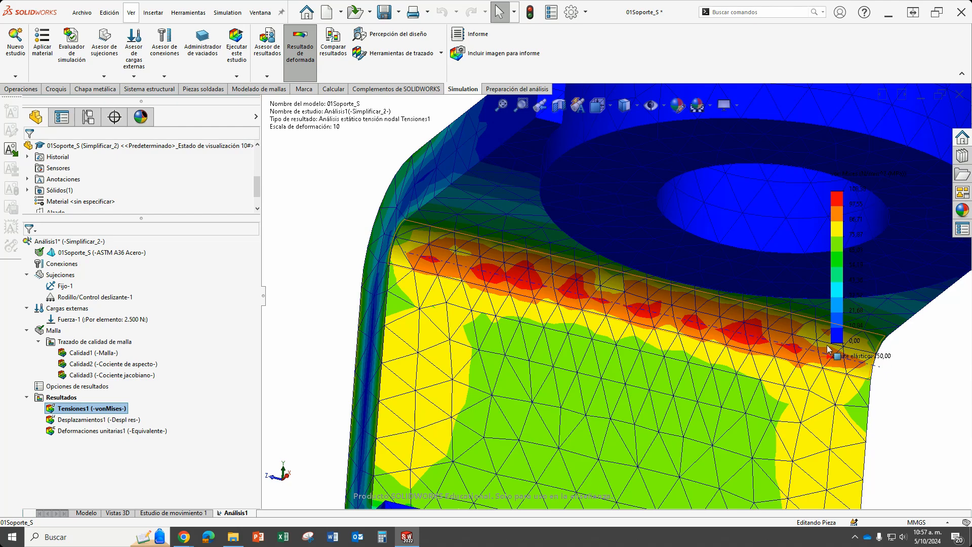
scroll(562, 304, "up", 5)
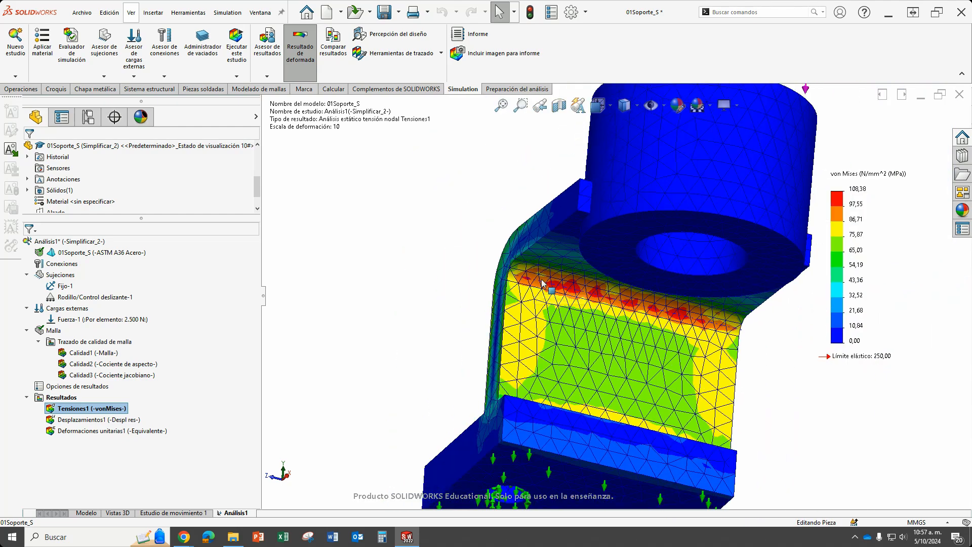
scroll(678, 303, "down", 5)
scroll(734, 339, "up", 5)
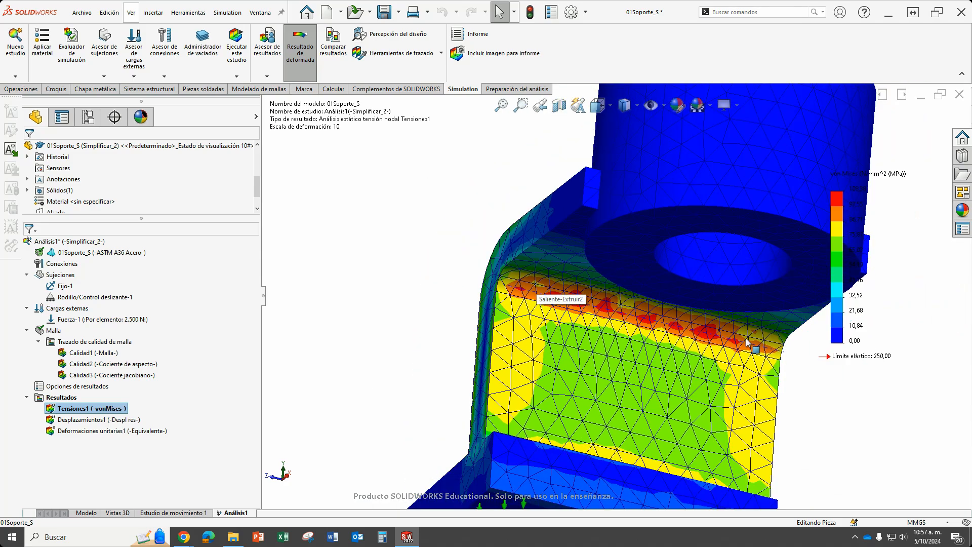
middle_click_drag(623, 325, 681, 293)
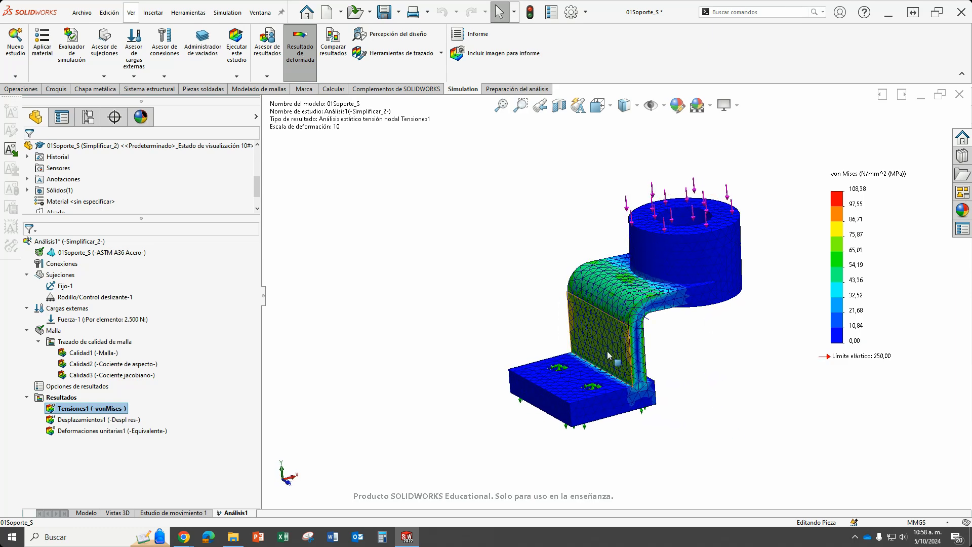
Hide the symbols of the Fuerza-1 load and of the Fijo-1 and Rodillo/Control deslizante-1 fixtures.
right_click(96, 322)
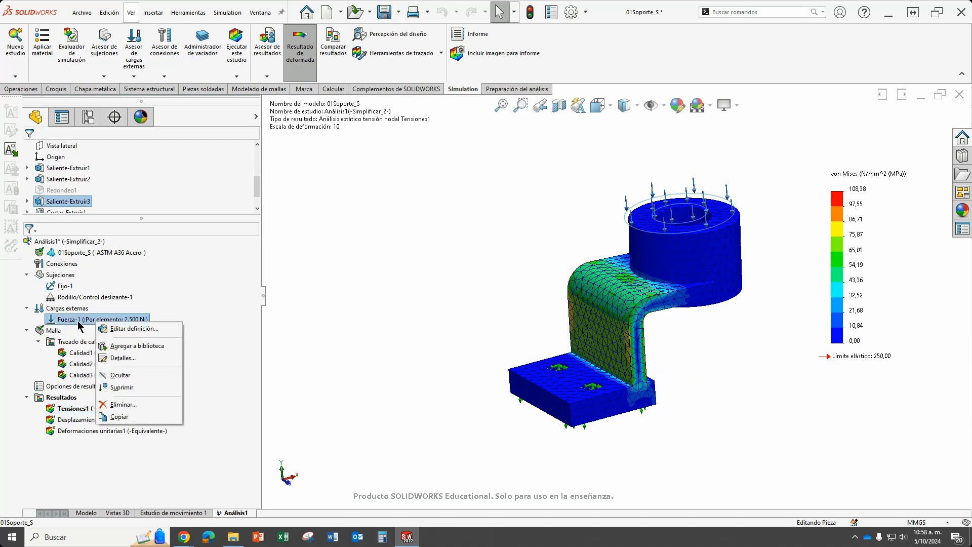
left_click(124, 375)
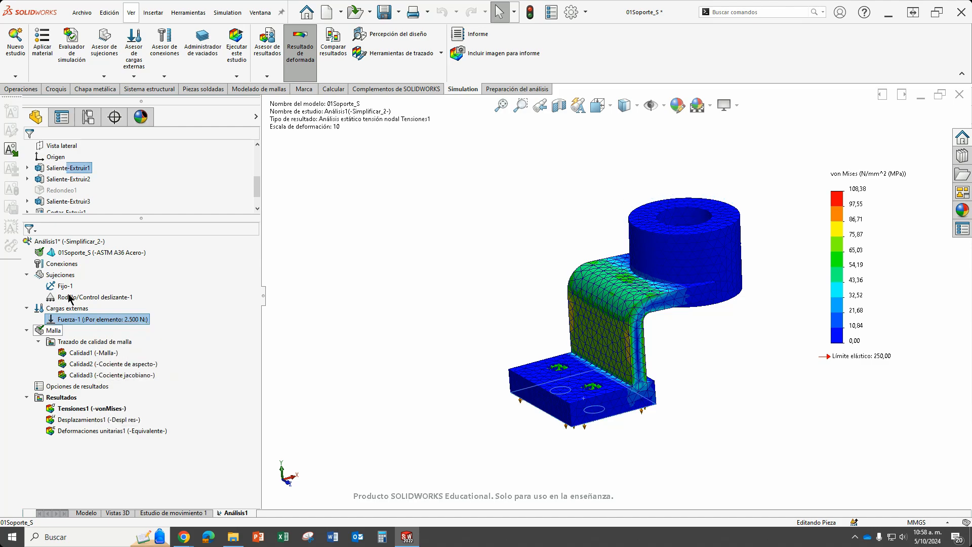
right_click(62, 288)
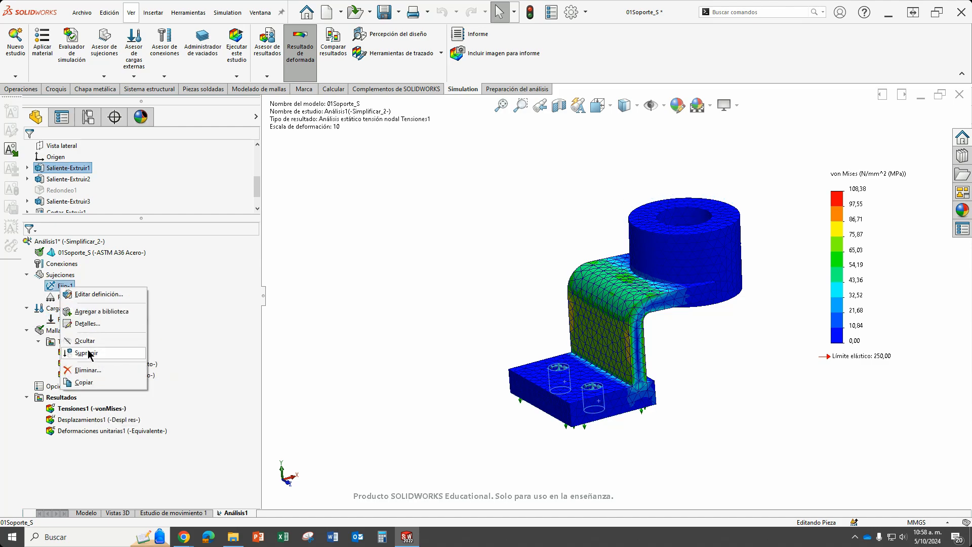
left_click(89, 343)
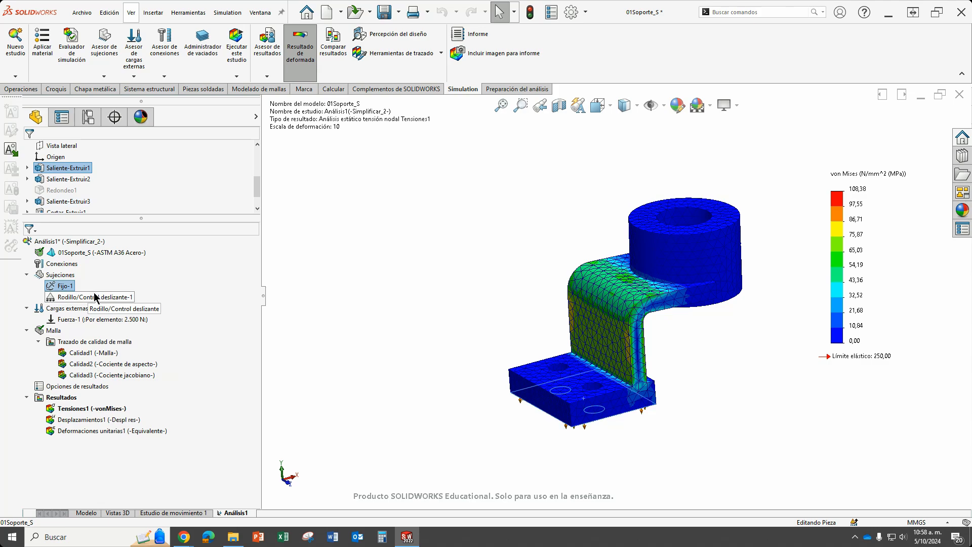
right_click(98, 297)
left_click(122, 349)
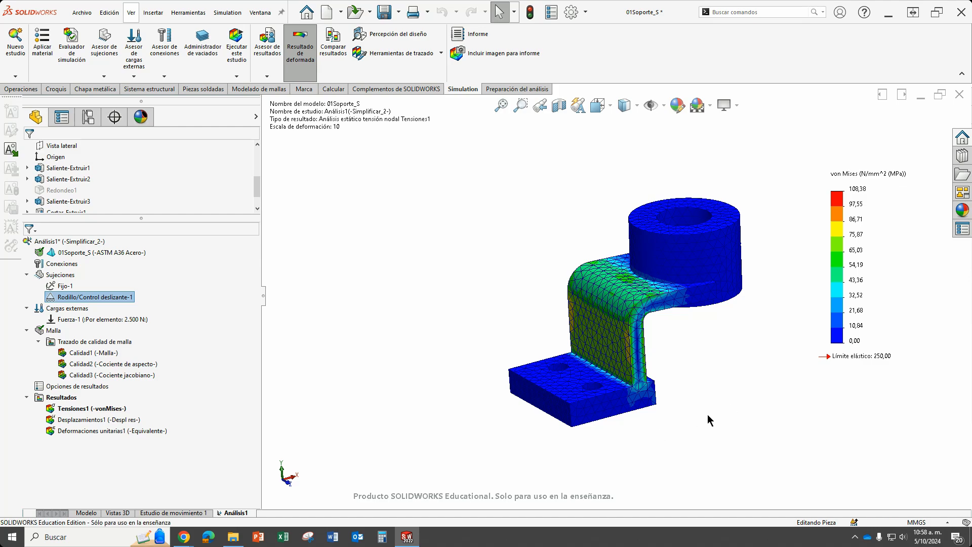
Display the Desplazamientos1 plot and set its legend to the flotante number format with 3 decimals.
key("ctrl+7")
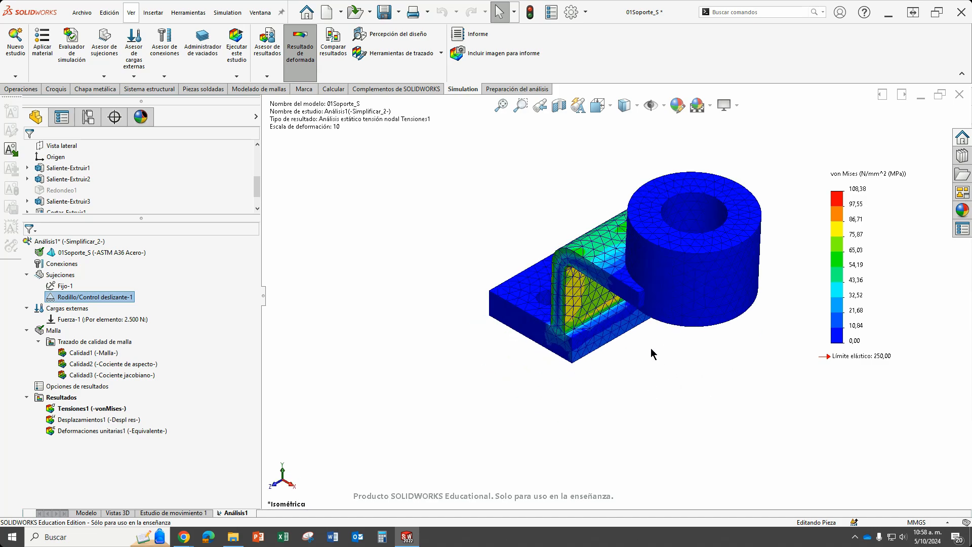
middle_click_drag(694, 217, 675, 371)
scroll(574, 416, "up", 2)
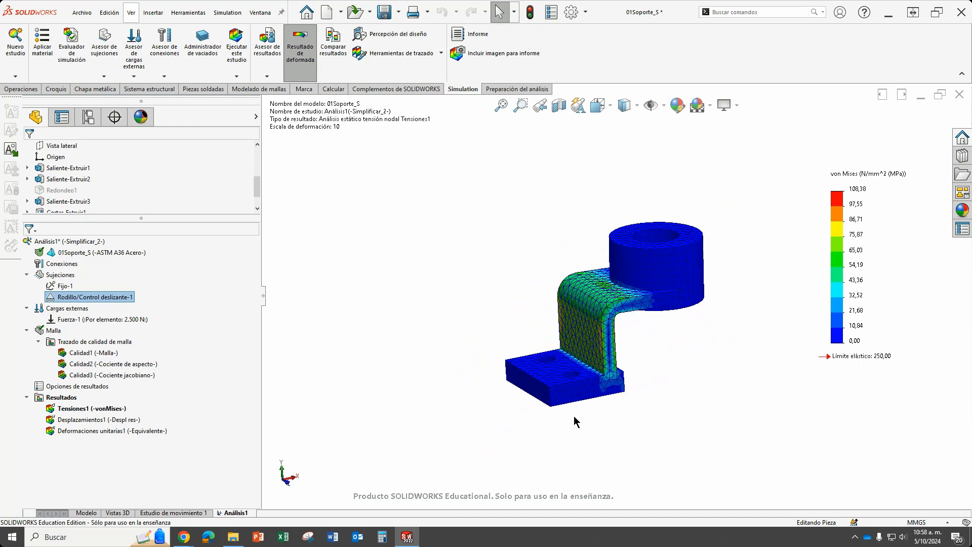
scroll(574, 416, "down", 2)
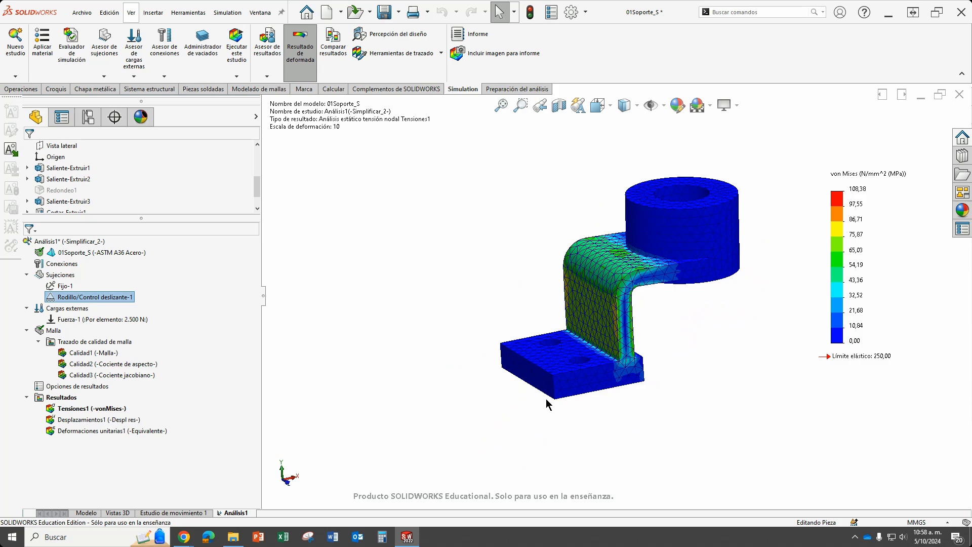
double_click(101, 419)
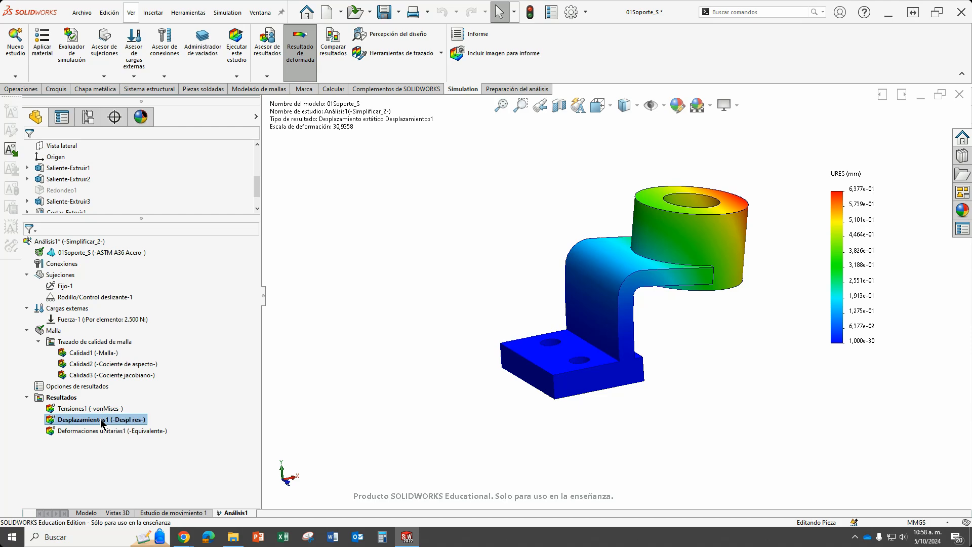
double_click(866, 219)
left_click(161, 408)
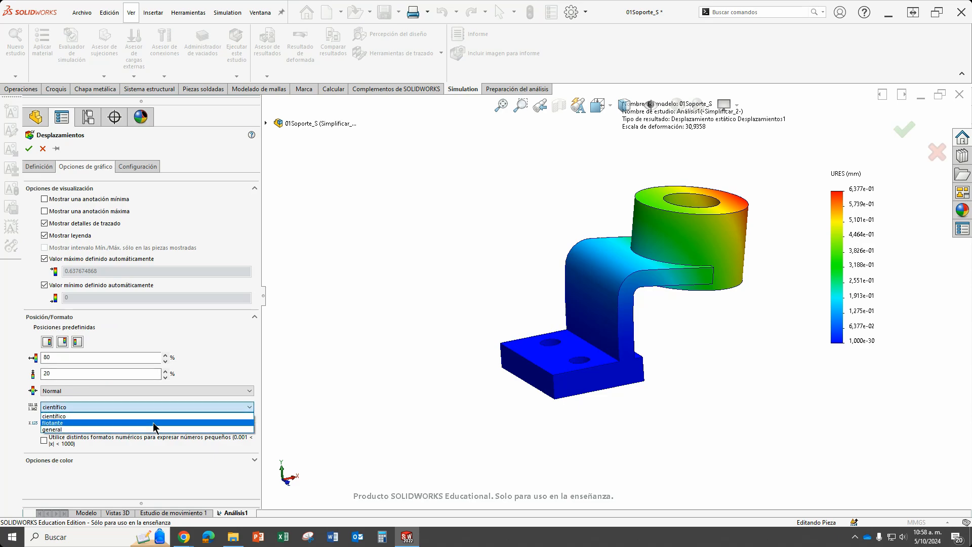
left_click(153, 422)
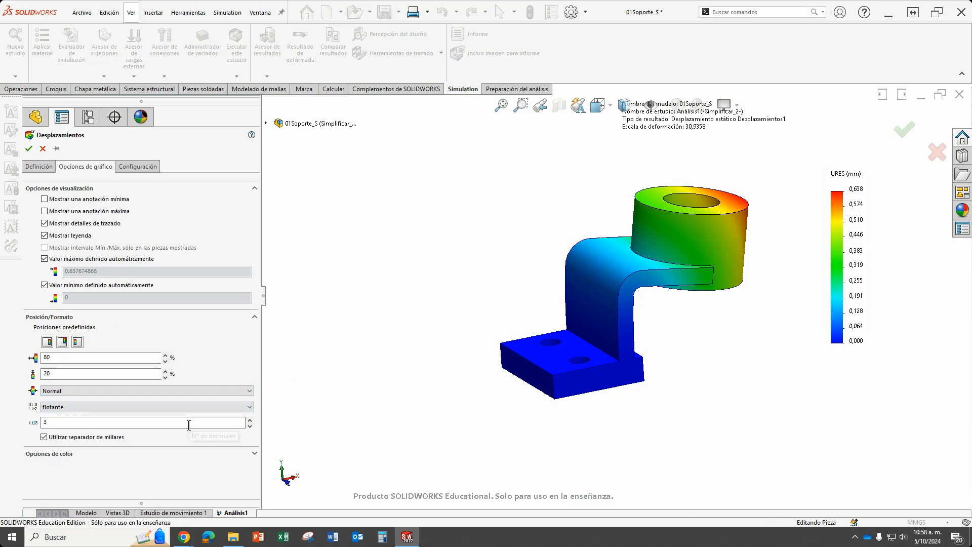
left_click(58, 426)
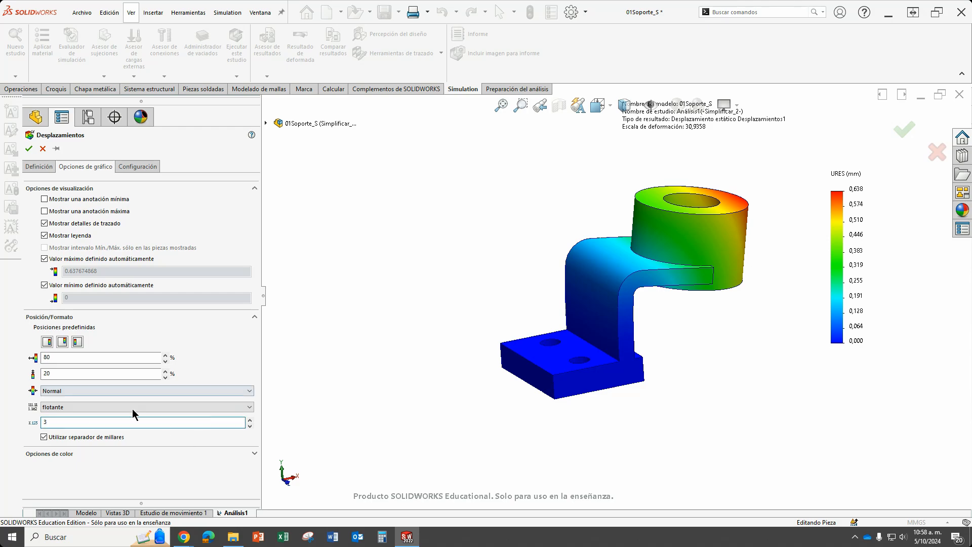
Set the displacement plot's border option to Discreto and its contour option to Malla, and apply the settings.
left_click(149, 166)
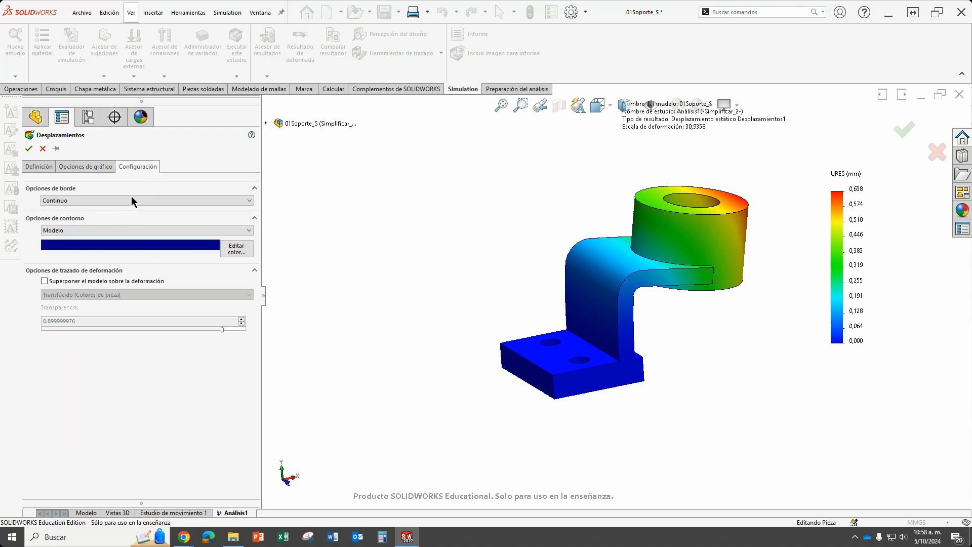
left_click(132, 201)
left_click(120, 224)
left_click(133, 230)
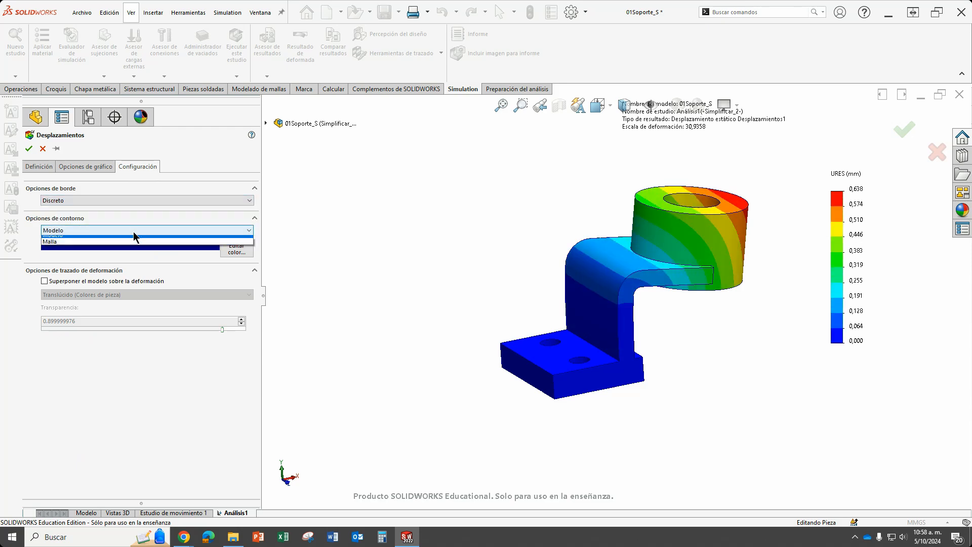
left_click(126, 247)
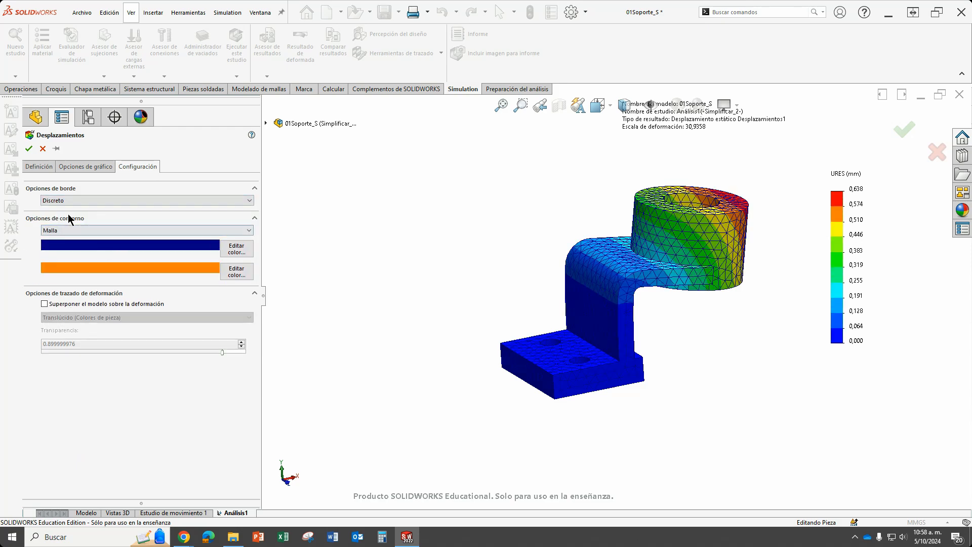
left_click(29, 148)
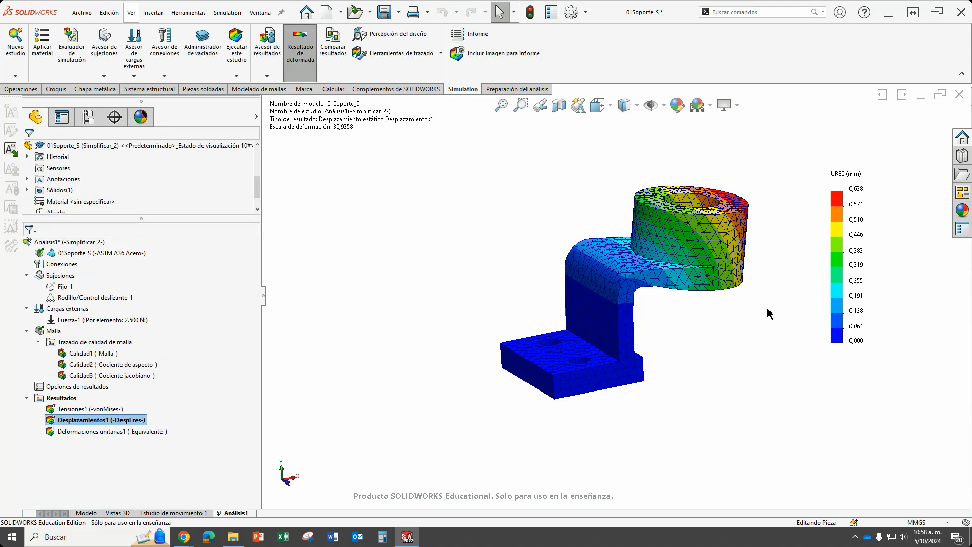
middle_click_drag(747, 331, 708, 250)
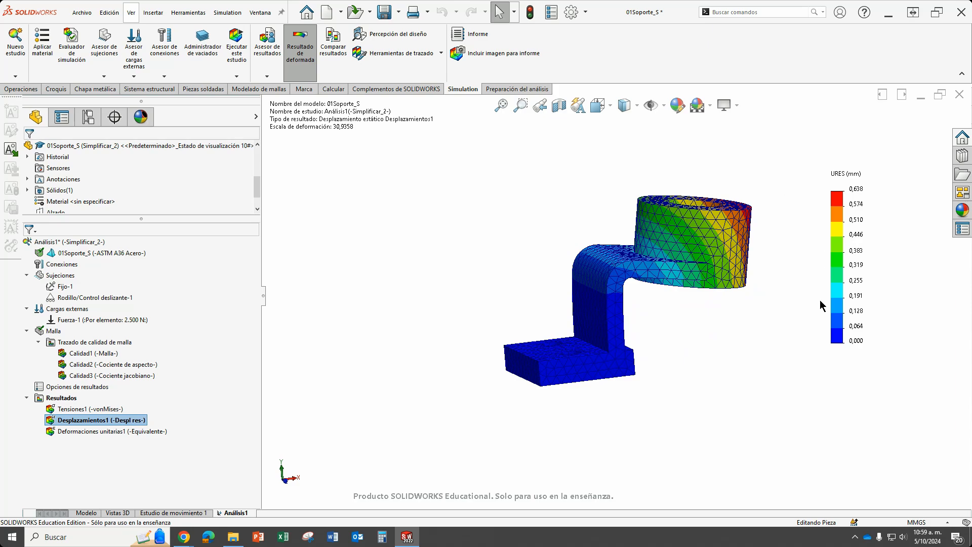
Display the Tensiones1 von Mises plot again and examine the stress bands around the bend.
double_click(86, 409)
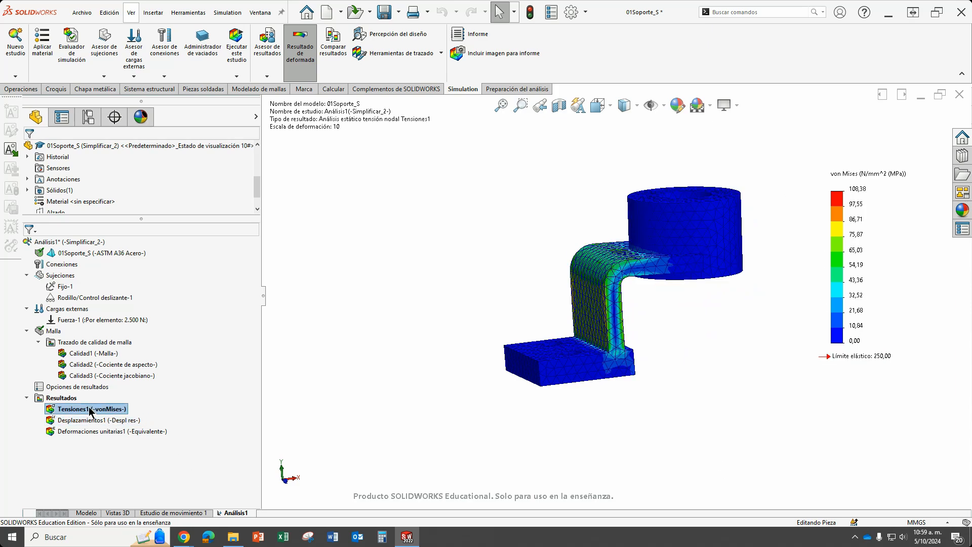
scroll(596, 226, "down", 1)
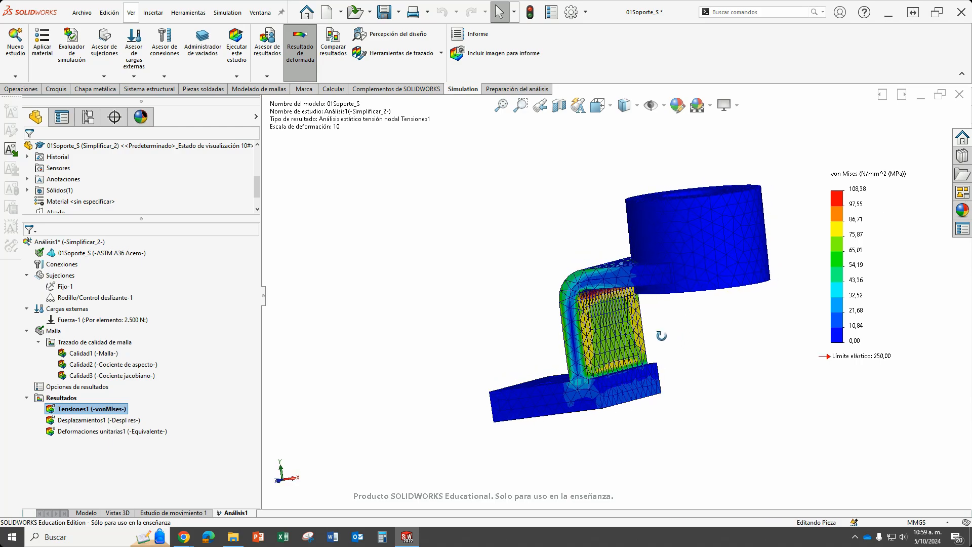
scroll(619, 274, "down", 5)
scroll(619, 275, "down", 3)
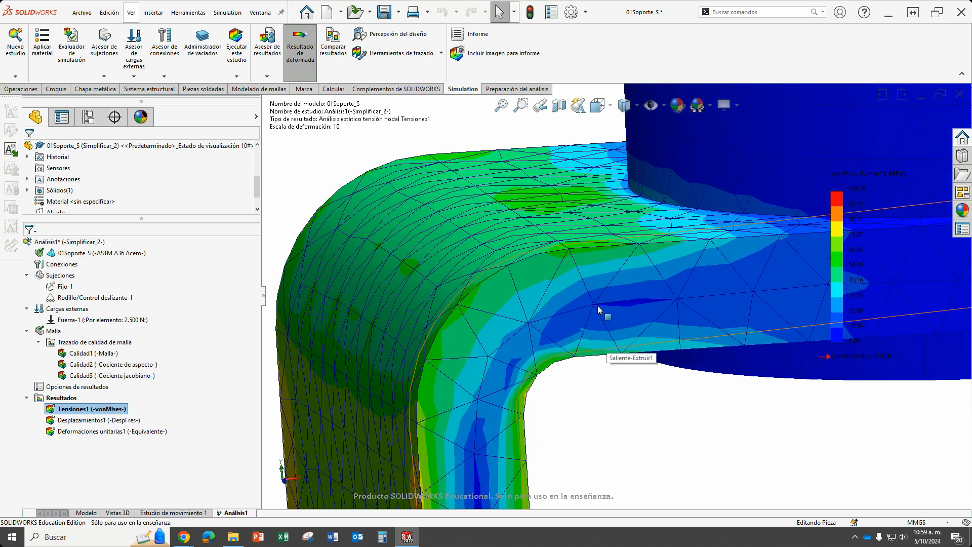
scroll(595, 309, "up", 8)
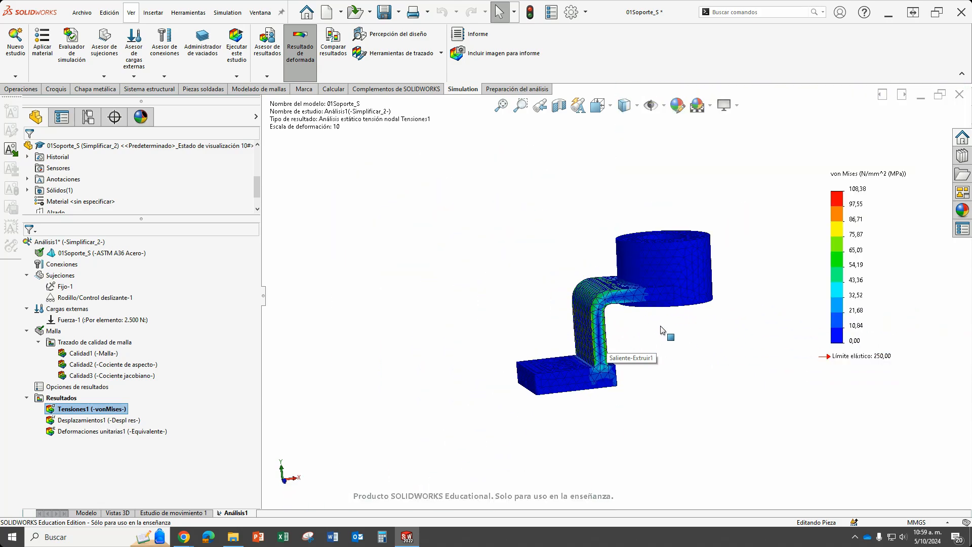
Recreate the mesh with a finer density, using a maximum element size of 5.31483945 mm and a minimum of 1.77159543 mm.
middle_click_drag(666, 332, 627, 332)
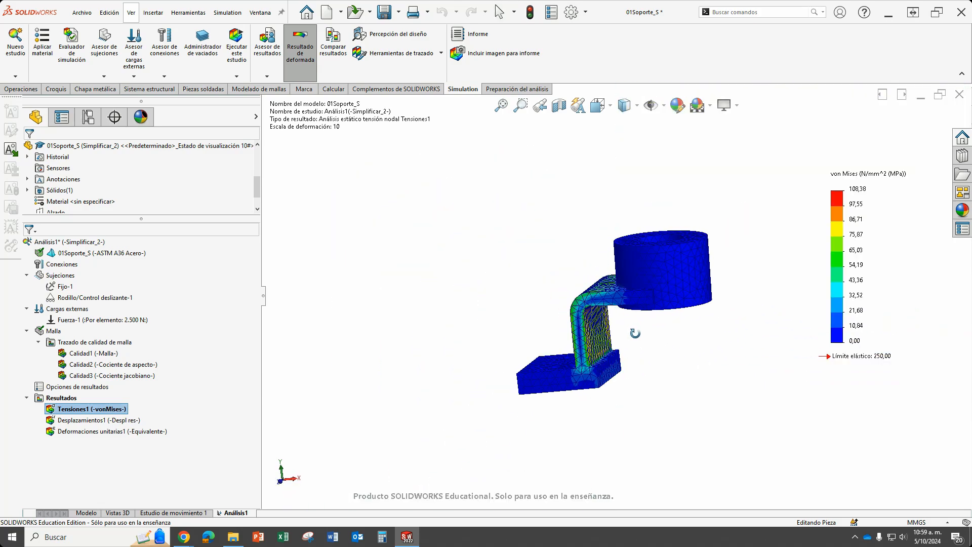
right_click(57, 334)
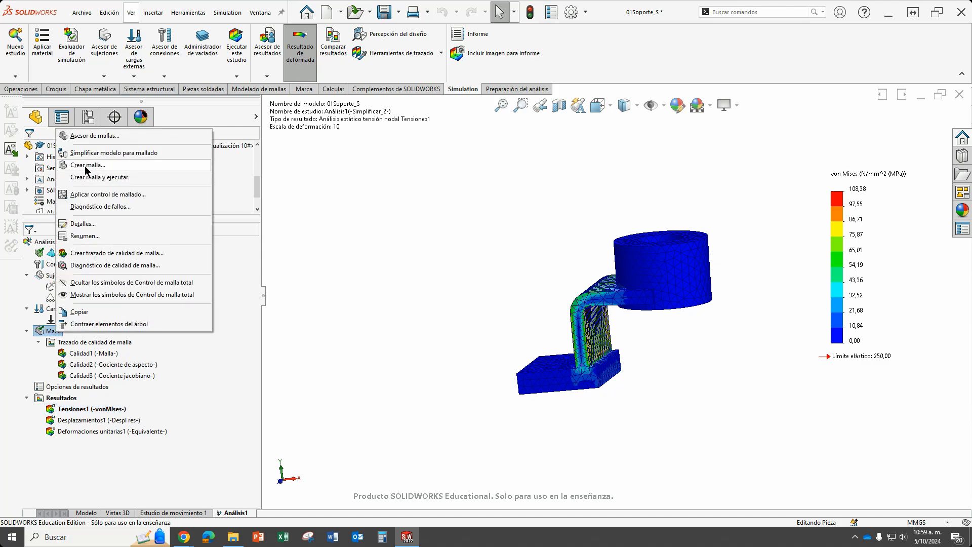
left_click(84, 165)
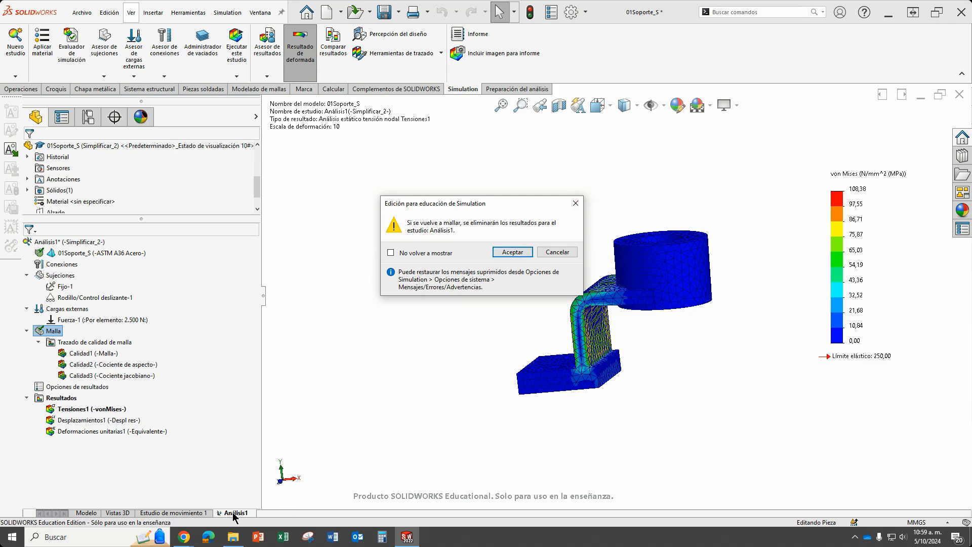
left_click(514, 252)
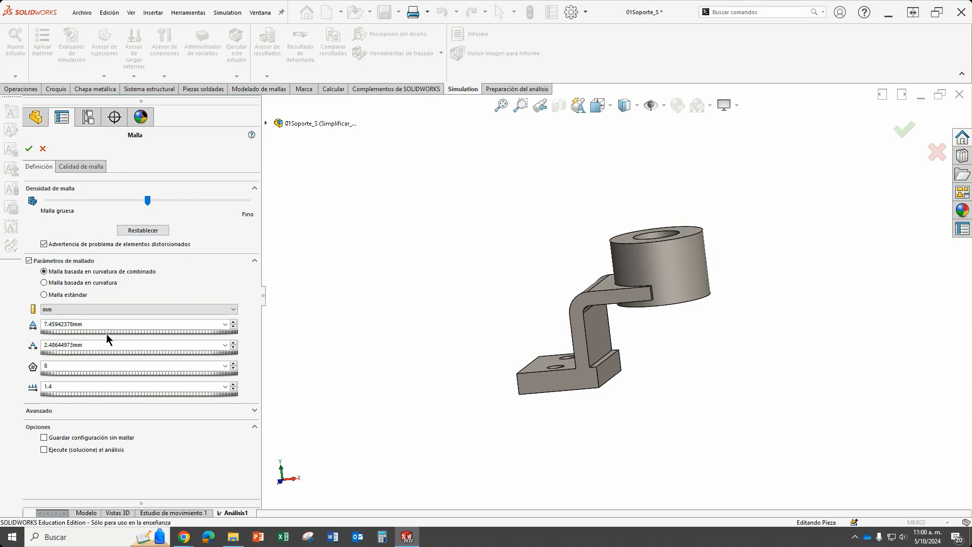
left_click_drag(135, 330, 136, 330)
left_click_drag(167, 205, 205, 204)
left_click(29, 148)
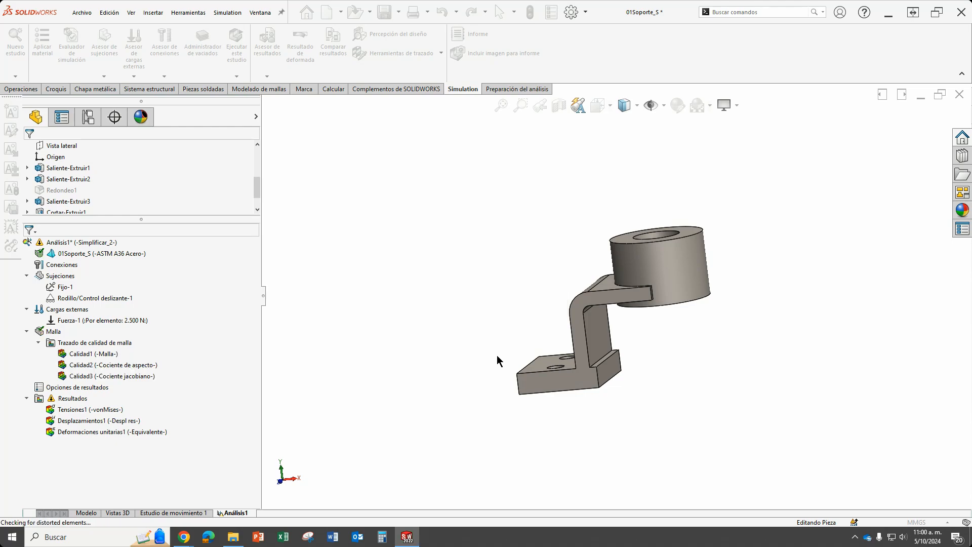
Examine the refined mesh elements on the bend and across the whole bracket.
middle_click_drag(658, 317, 565, 294)
scroll(568, 283, "down", 5)
scroll(568, 281, "down", 3)
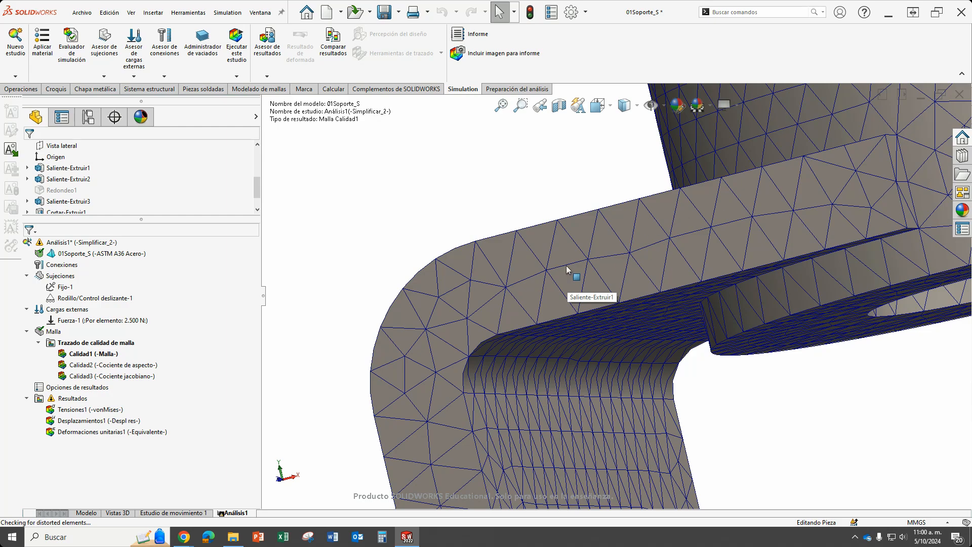
scroll(557, 284, "up", 6)
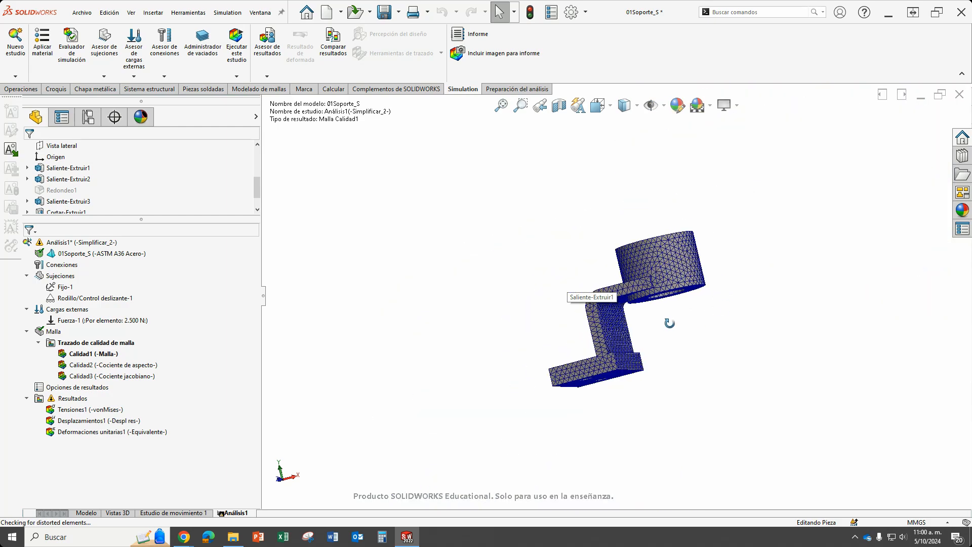
middle_click_drag(669, 322, 689, 373)
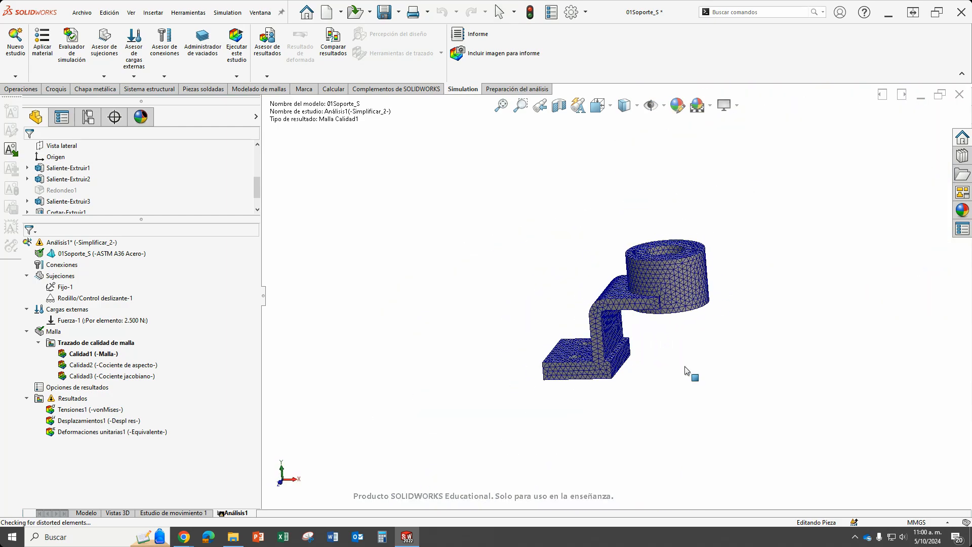
Display the Calidad2 aspect ratio plot and examine the elements inside the base plate's hole.
double_click(109, 366)
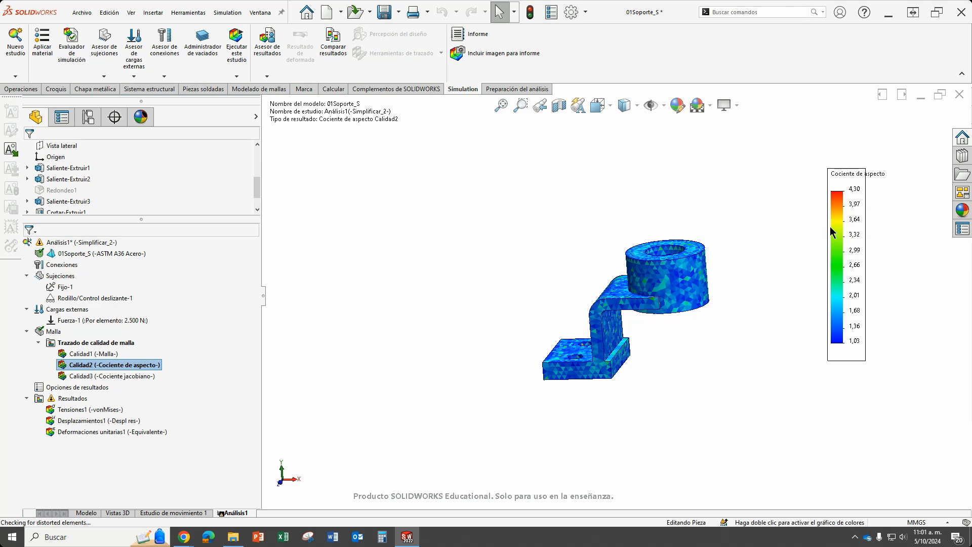
middle_click_drag(571, 331, 593, 345)
scroll(570, 340, "down", 3)
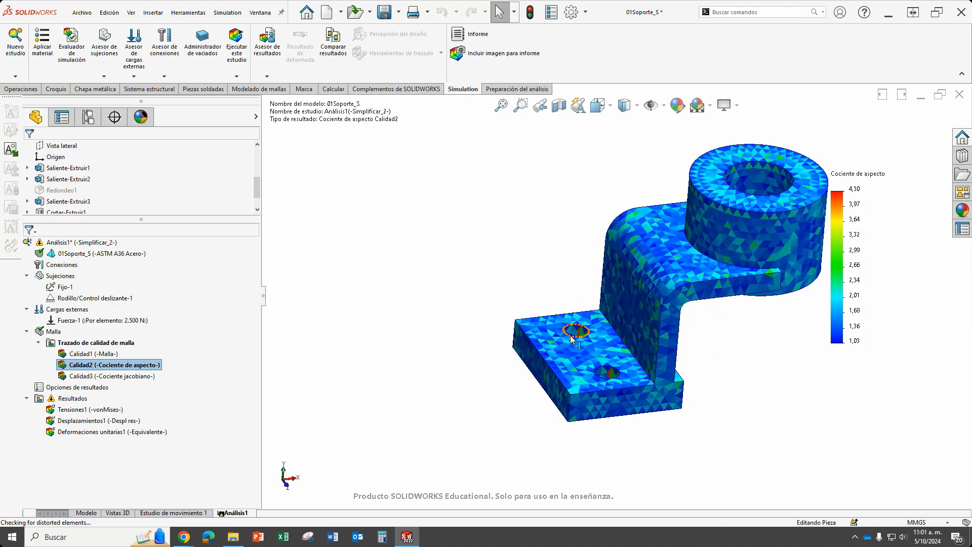
scroll(571, 339, "down", 10)
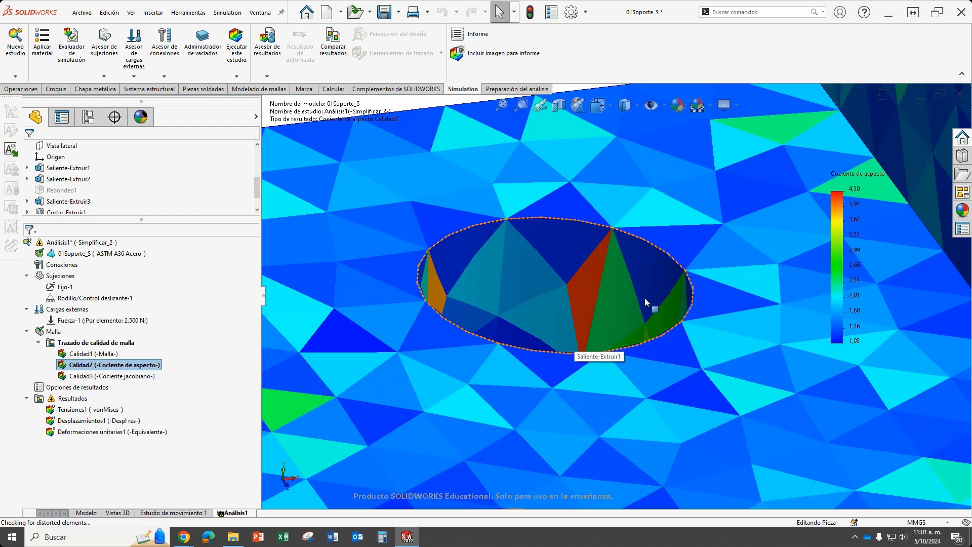
middle_click_drag(645, 297, 641, 364)
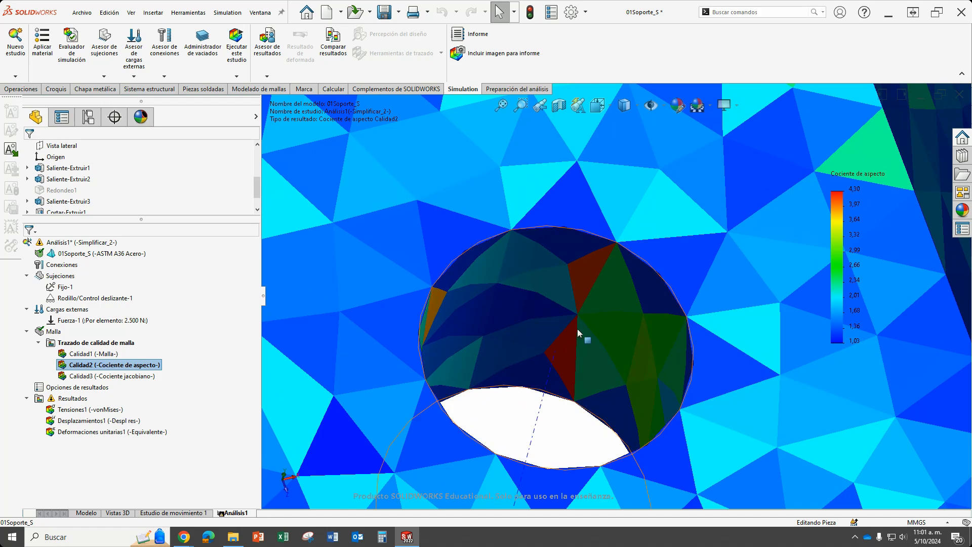
scroll(584, 283, "up", 10)
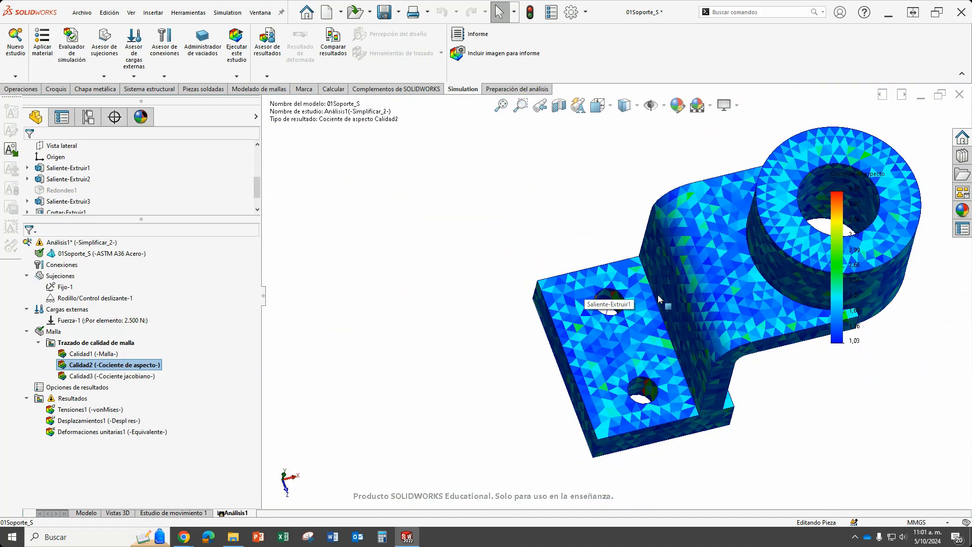
Display the Calidad3 Jacobian ratio plot and examine the elements along the inner radius of the bend.
double_click(114, 377)
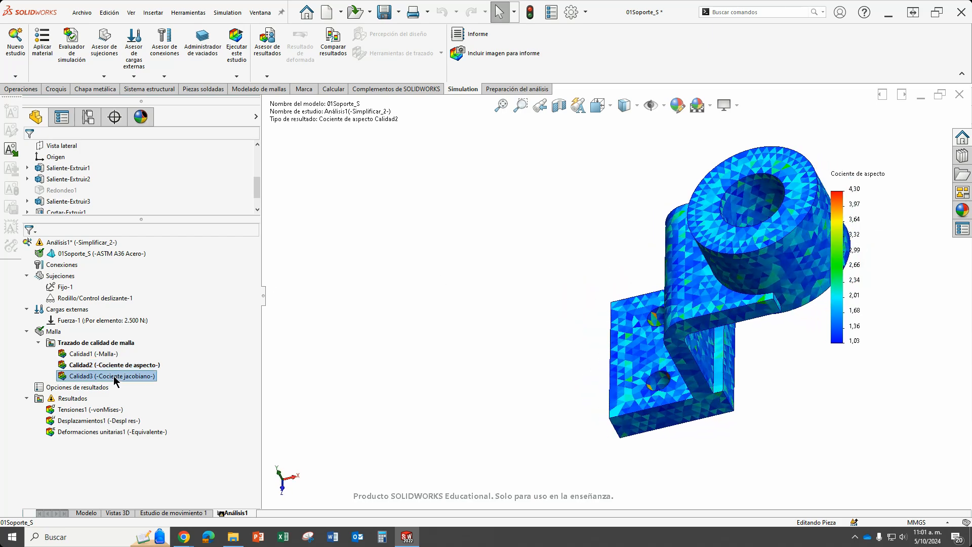
middle_click_drag(658, 243, 803, 195)
middle_click_drag(654, 153, 676, 303)
scroll(655, 268, "down", 9)
scroll(623, 277, "down", 4)
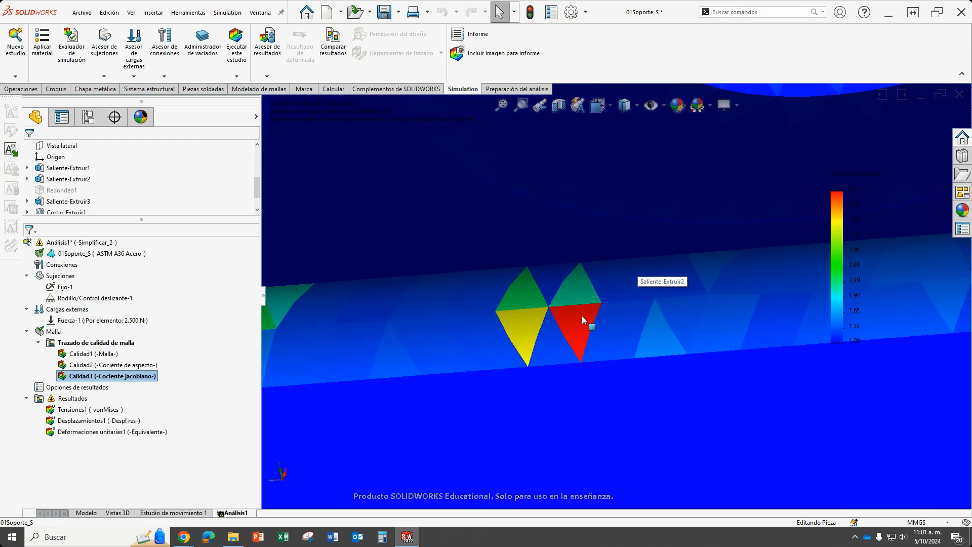
scroll(573, 323, "up", 4)
scroll(607, 304, "up", 5)
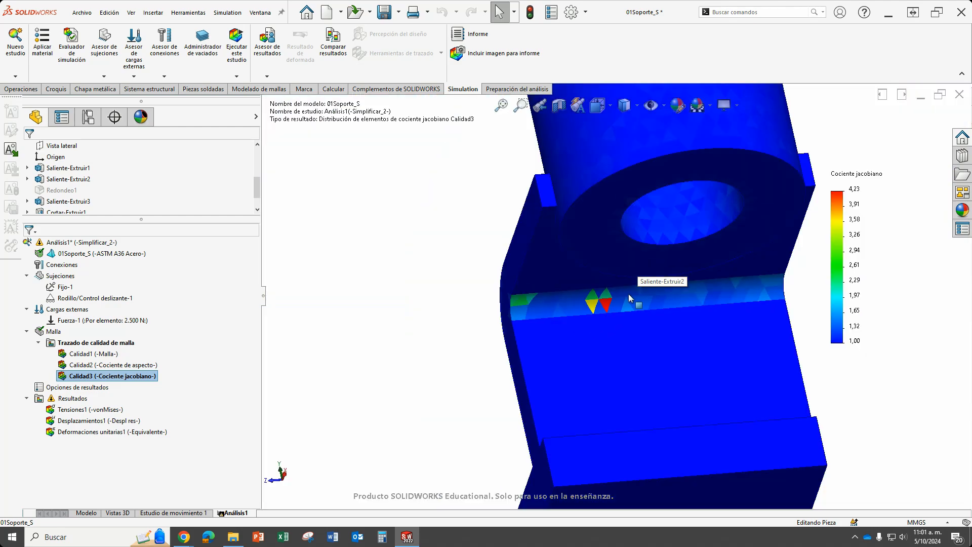
middle_click_drag(626, 306, 817, 226)
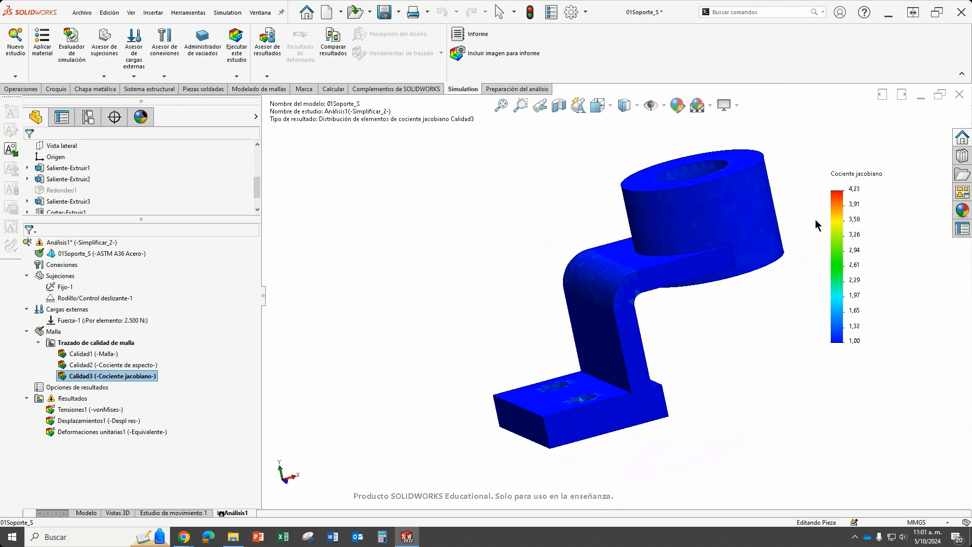
middle_click_drag(745, 357, 692, 367)
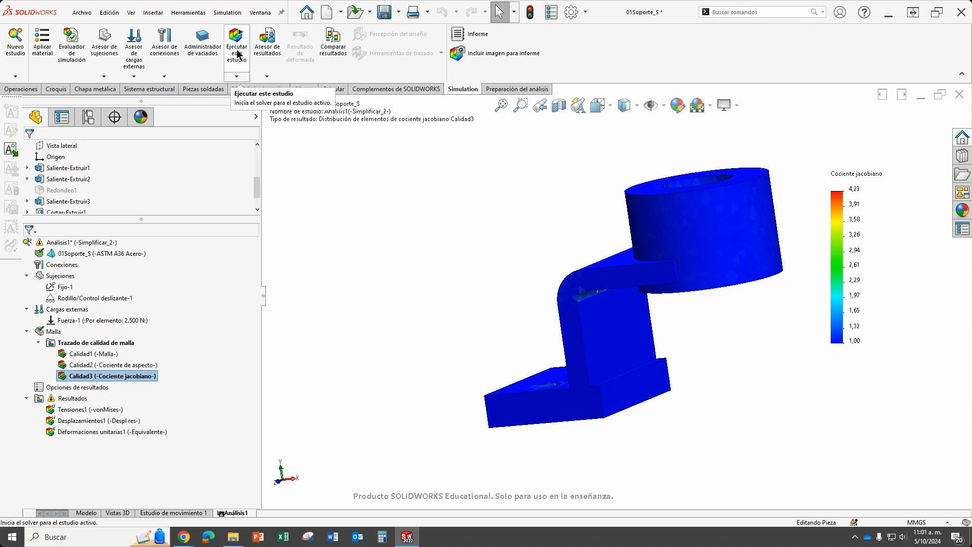
Review the mesh details of the study, including node and element counts, and close them.
right_click(51, 332)
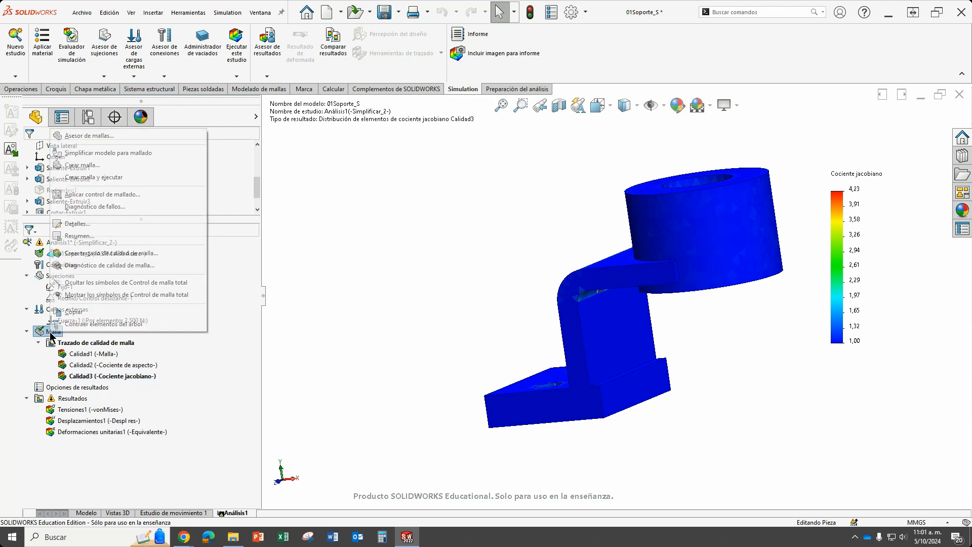
left_click(89, 224)
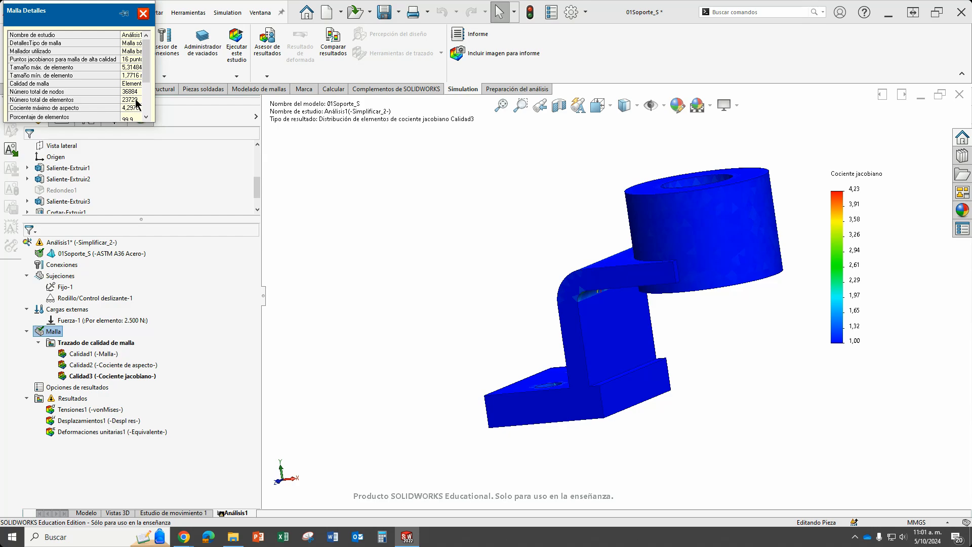
left_click(143, 15)
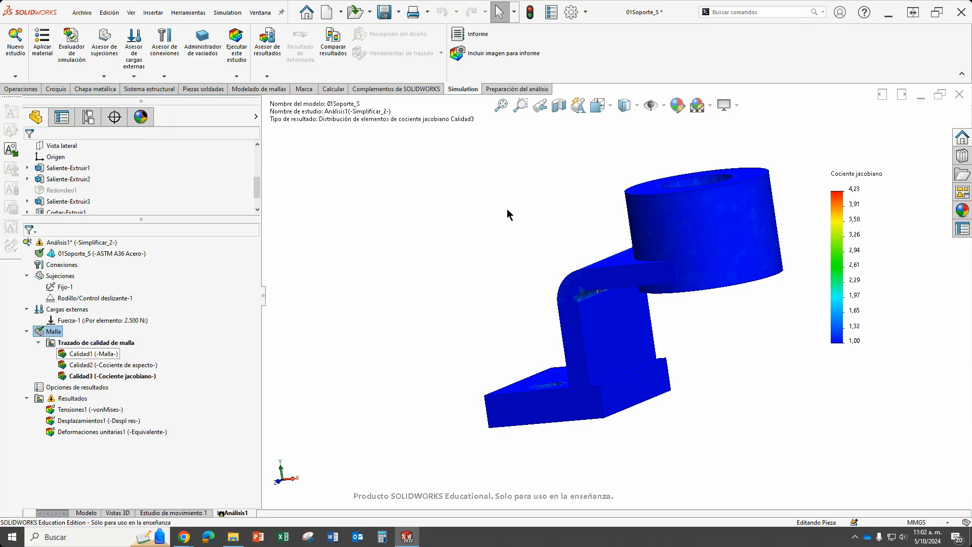
Run the Análisis1 static study with the refined mesh.
middle_click_drag(672, 341, 723, 340)
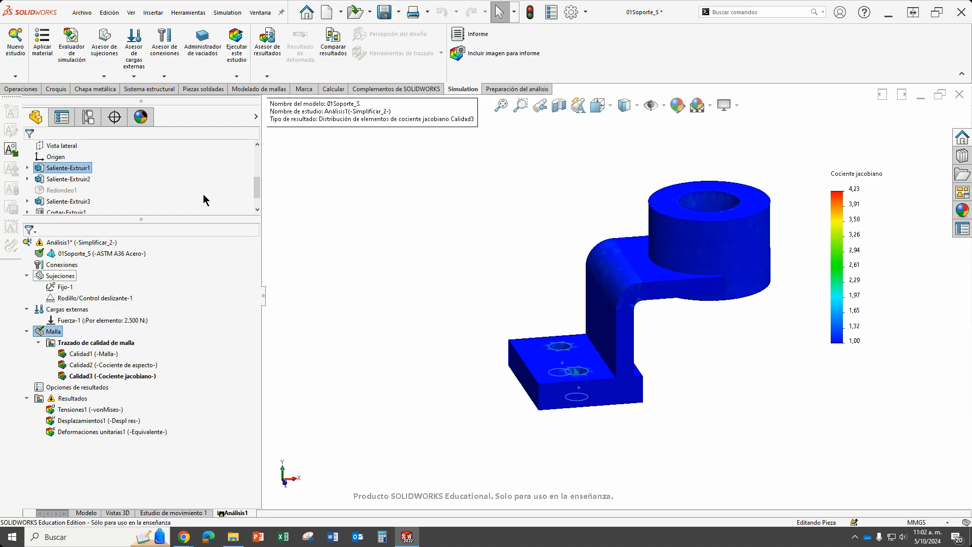
left_click(239, 52)
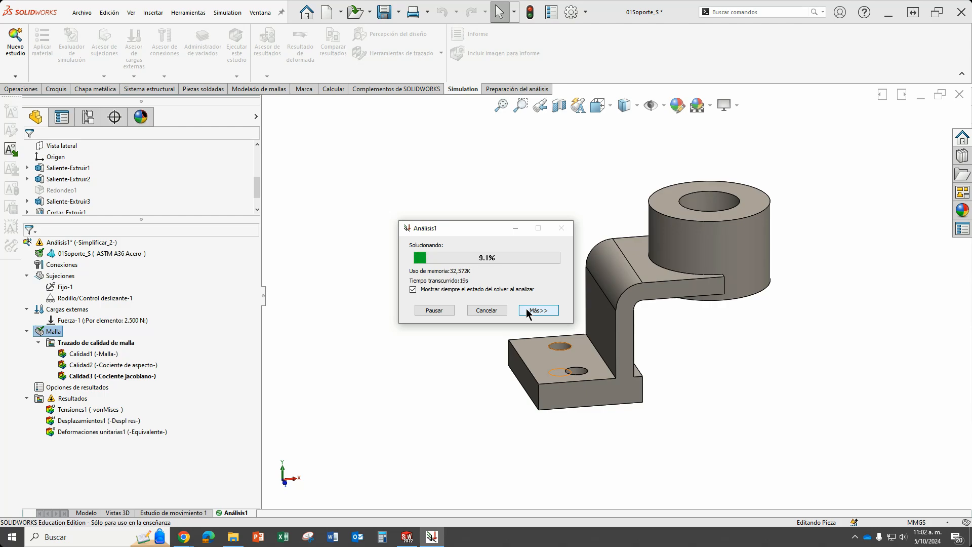
left_click_drag(484, 235, 408, 168)
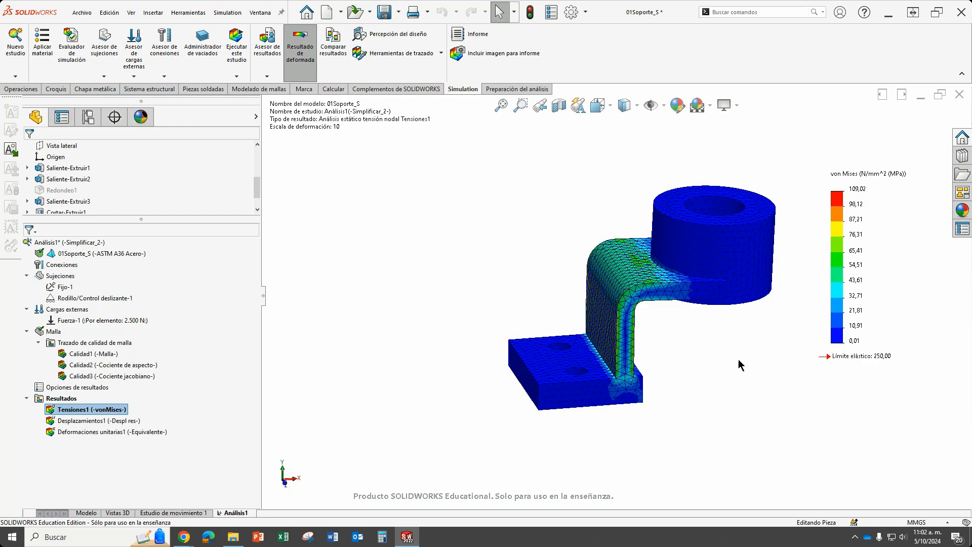
Examine the Tensiones1 von Mises stress bands along the inner bend and their distribution over the mesh elements.
middle_click_drag(757, 365, 636, 299)
scroll(636, 298, "down", 8)
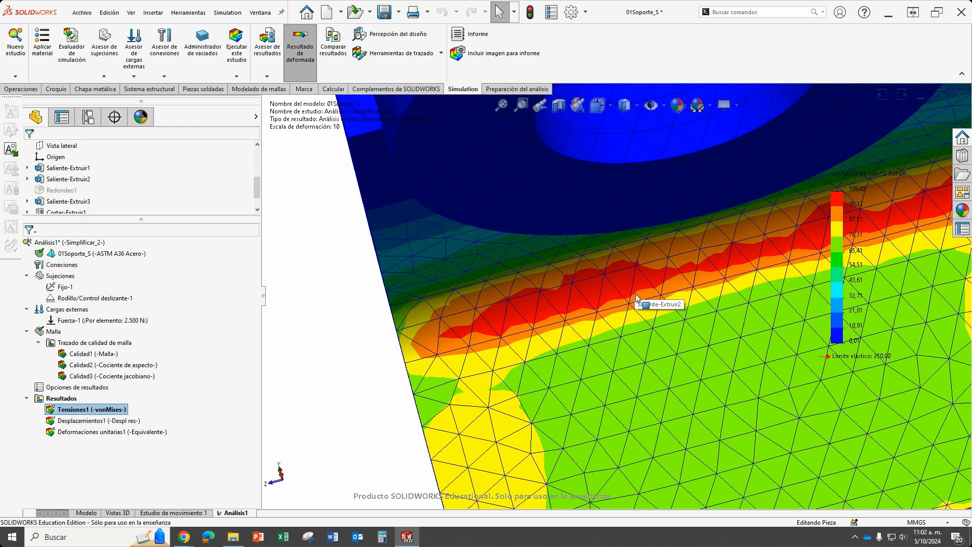
scroll(635, 297, "up", 5)
scroll(751, 258, "down", 6)
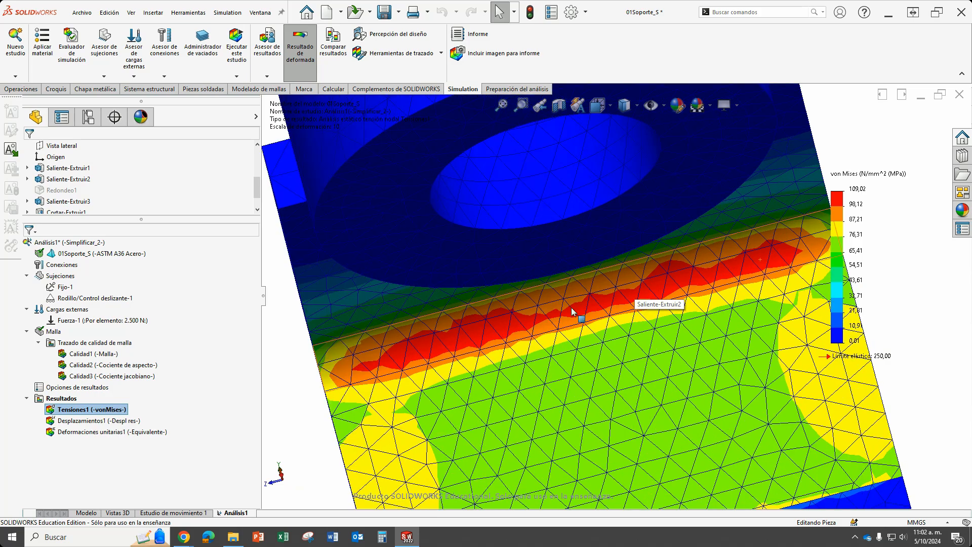
middle_click_drag(404, 348, 490, 307)
scroll(591, 343, "up", 5)
scroll(608, 309, "down", 6)
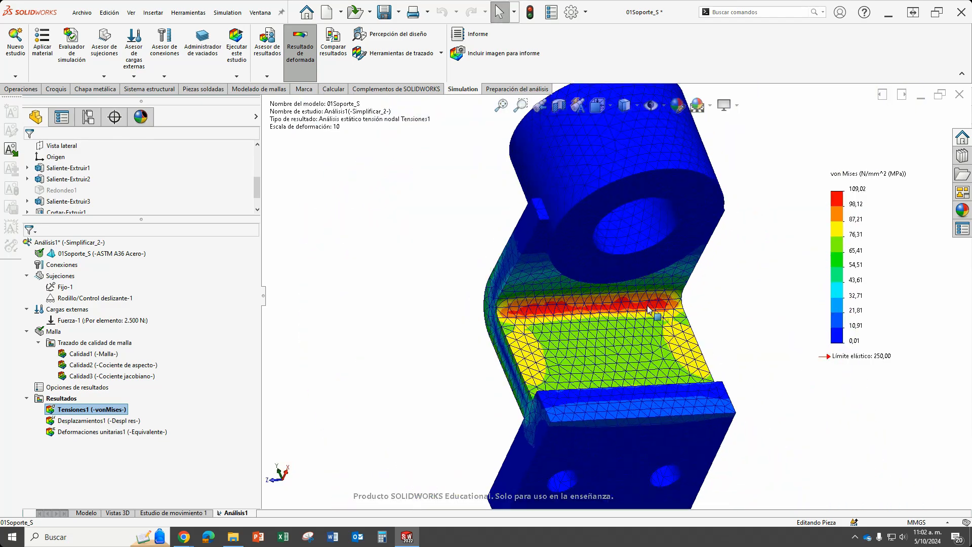
scroll(466, 311, "down", 4)
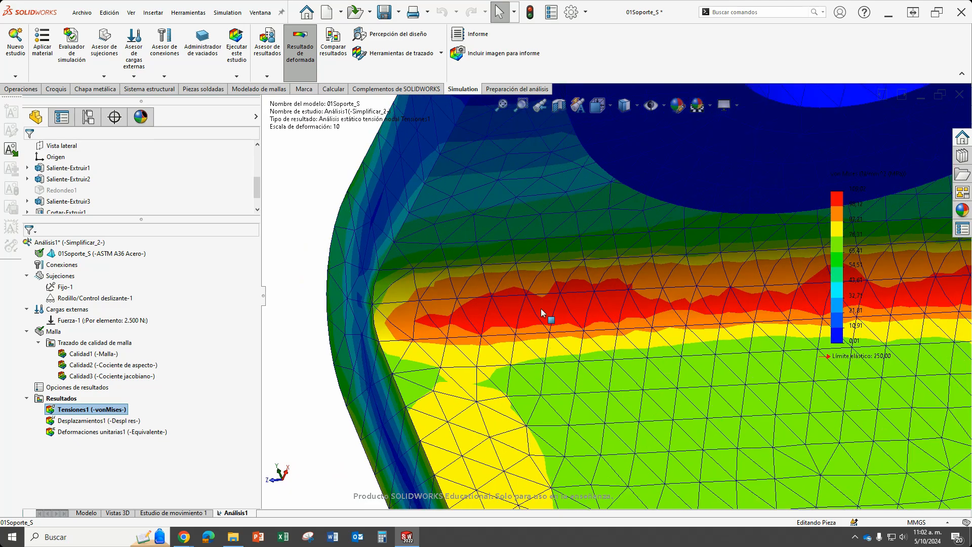
scroll(661, 314, "up", 4)
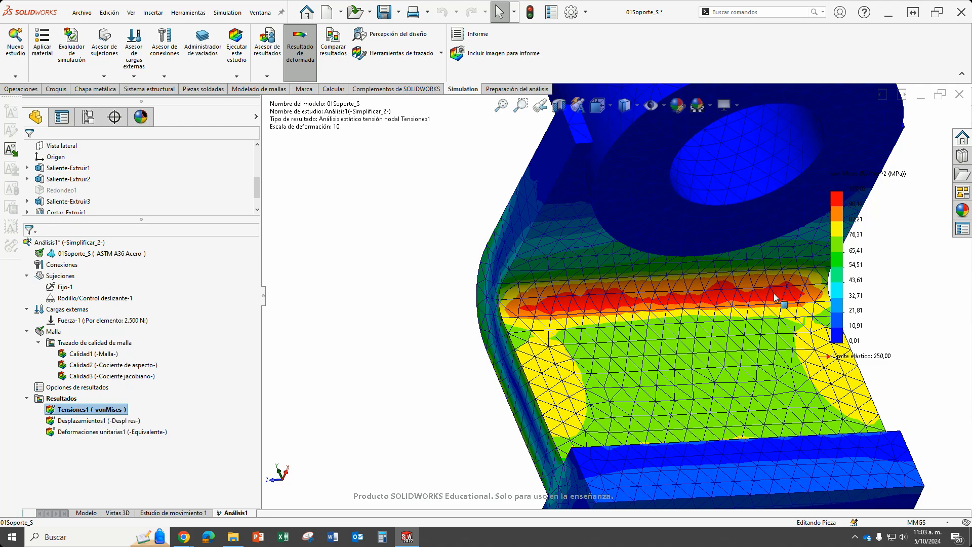
scroll(653, 319, "up", 5)
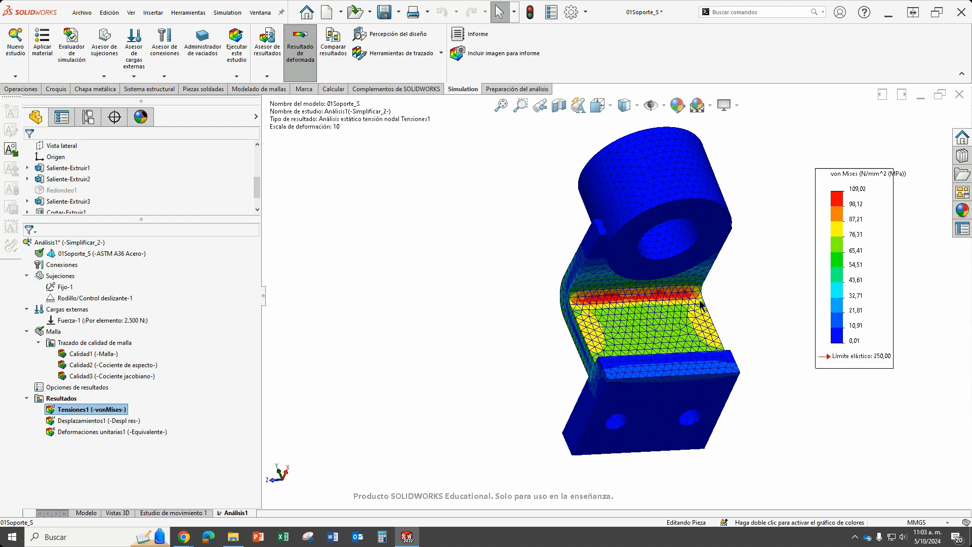
middle_click_drag(527, 317, 565, 293)
scroll(618, 303, "up", 2)
scroll(660, 300, "down", 1)
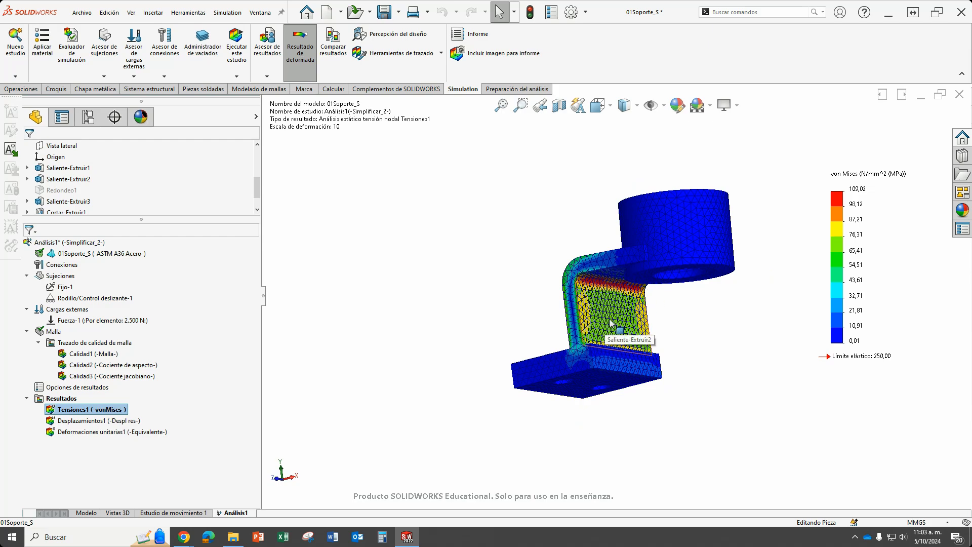
Recreate the mesh with the density set to the finest level, accepting the deletion of the existing results.
right_click(55, 334)
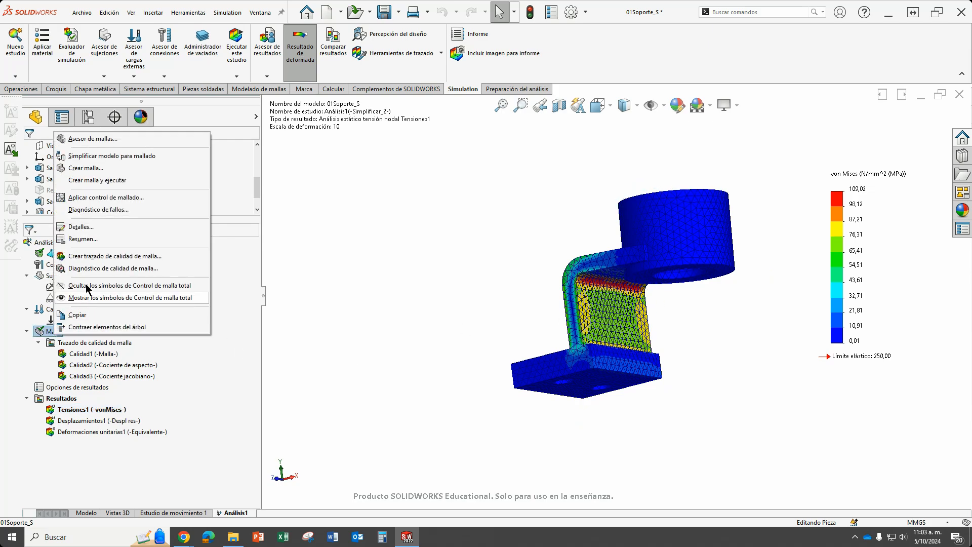
left_click(94, 169)
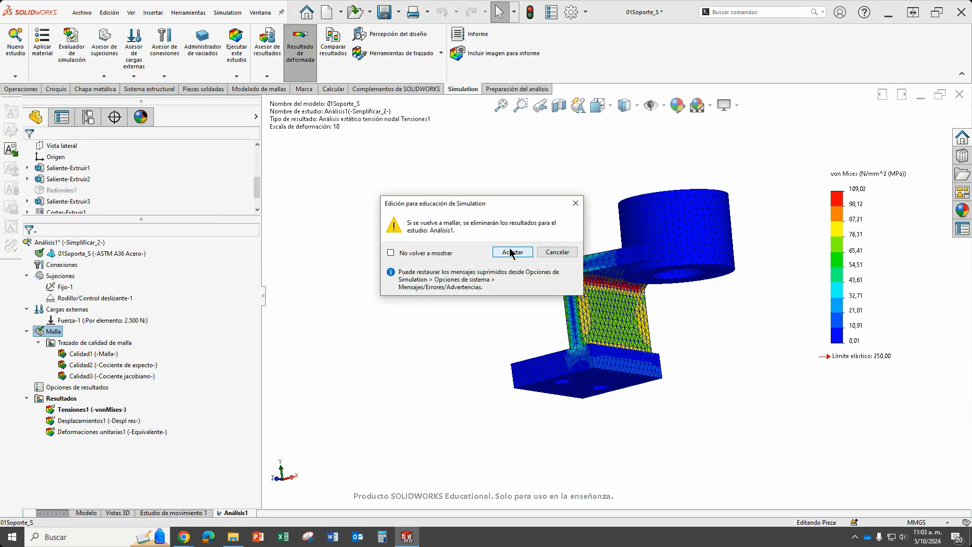
left_click(512, 251)
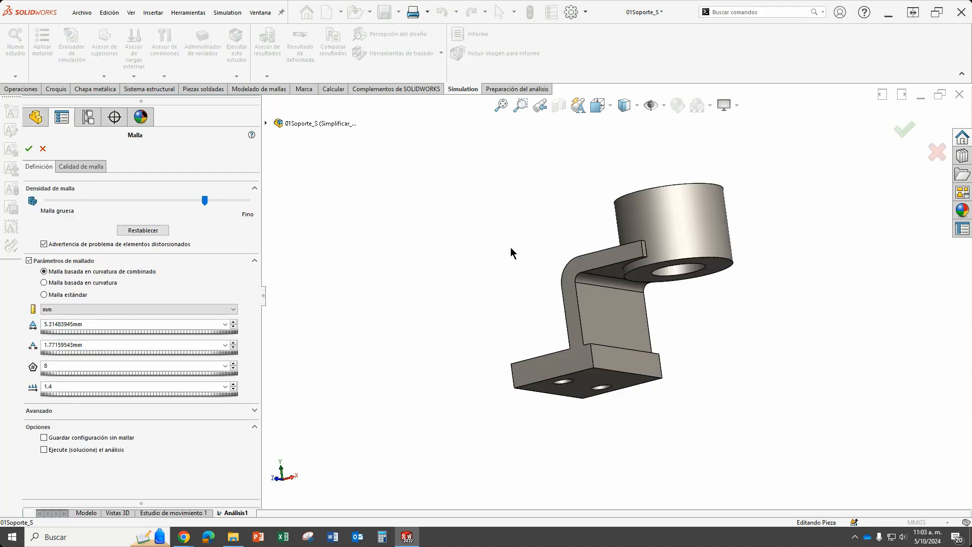
left_click_drag(205, 200, 270, 206)
left_click(29, 150)
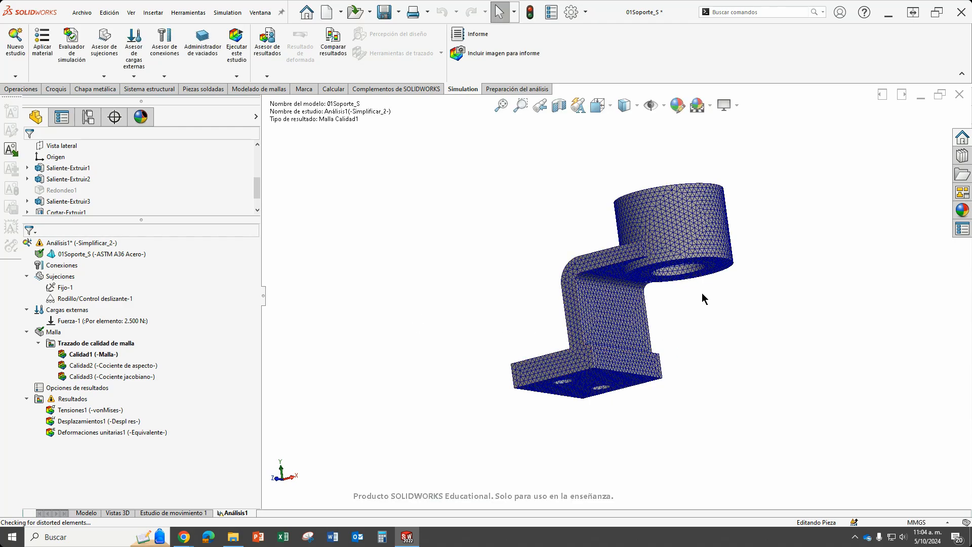
Inspect the refined mesh across the thickness of the upper bend, then review and close the mesh details.
middle_click_drag(702, 294, 690, 329)
scroll(557, 250, "down", 6)
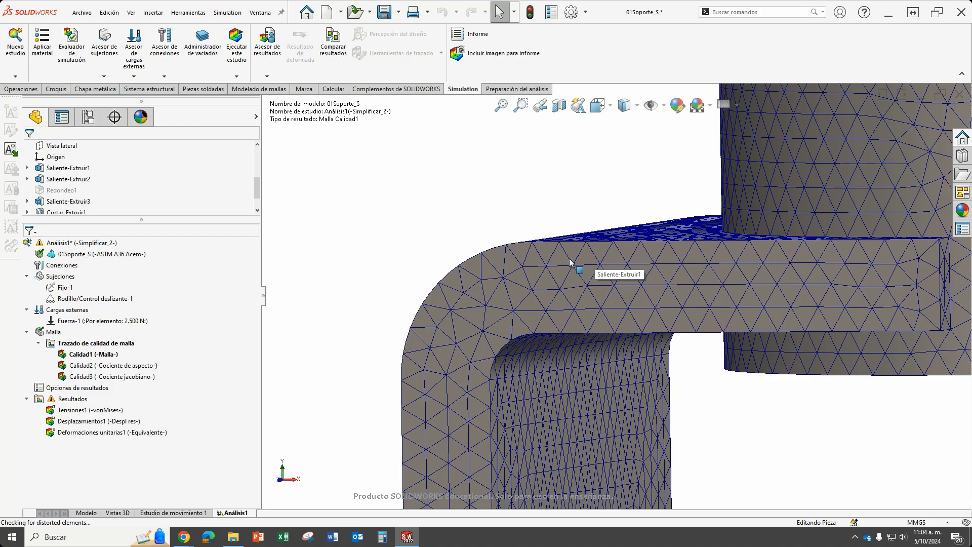
scroll(582, 320, "up", 5)
middle_click_drag(652, 397, 728, 421)
scroll(785, 374, "down", 2)
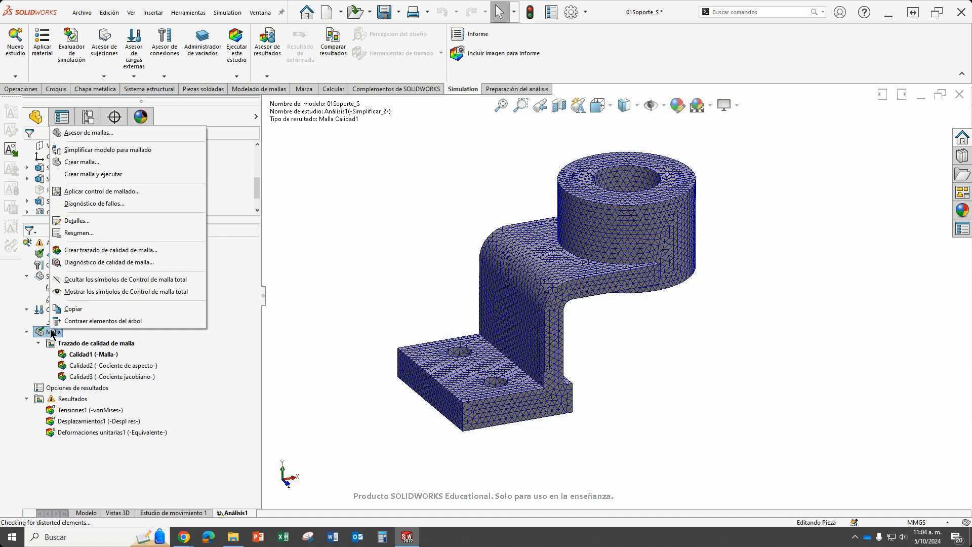
left_click(73, 221)
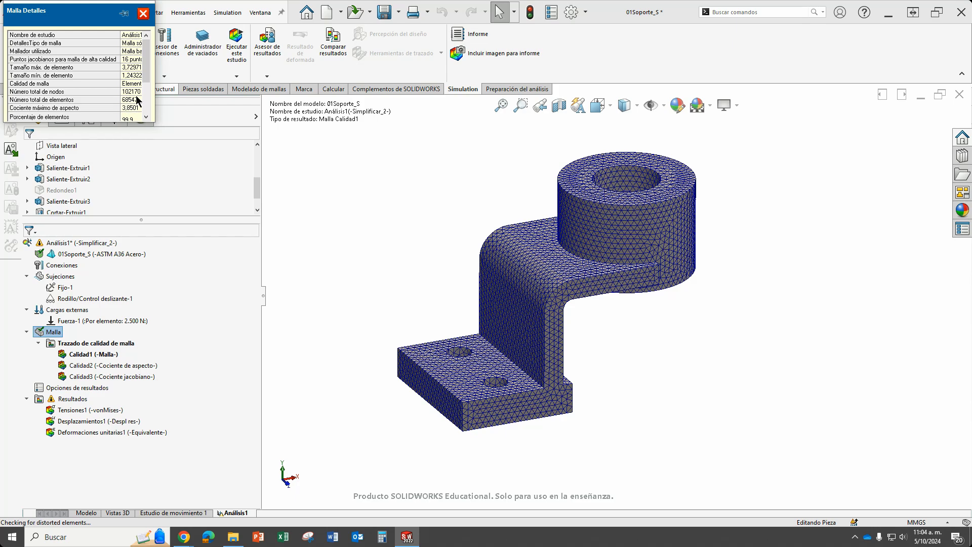
left_click(143, 13)
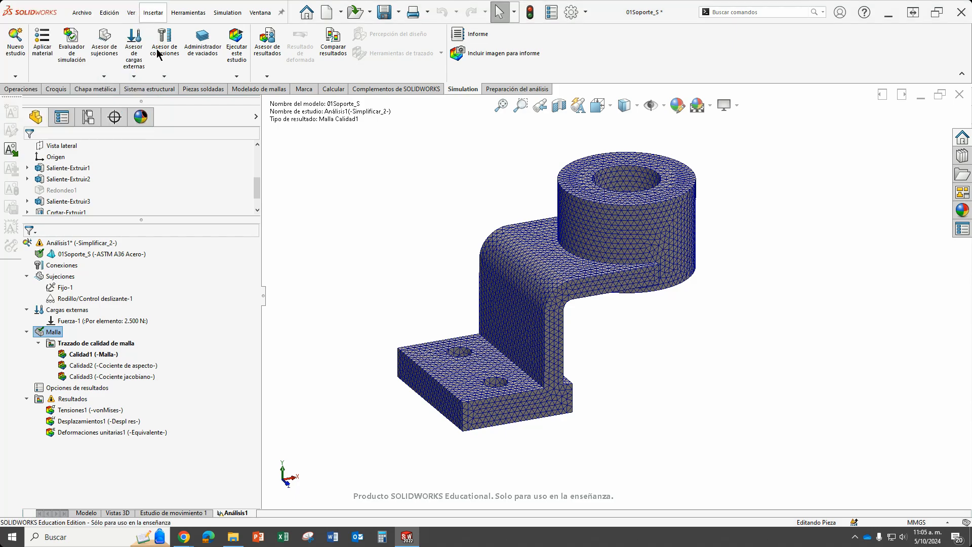
Run the Análisis1 static study with the finest mesh and expand the solver progress details.
left_click(235, 54)
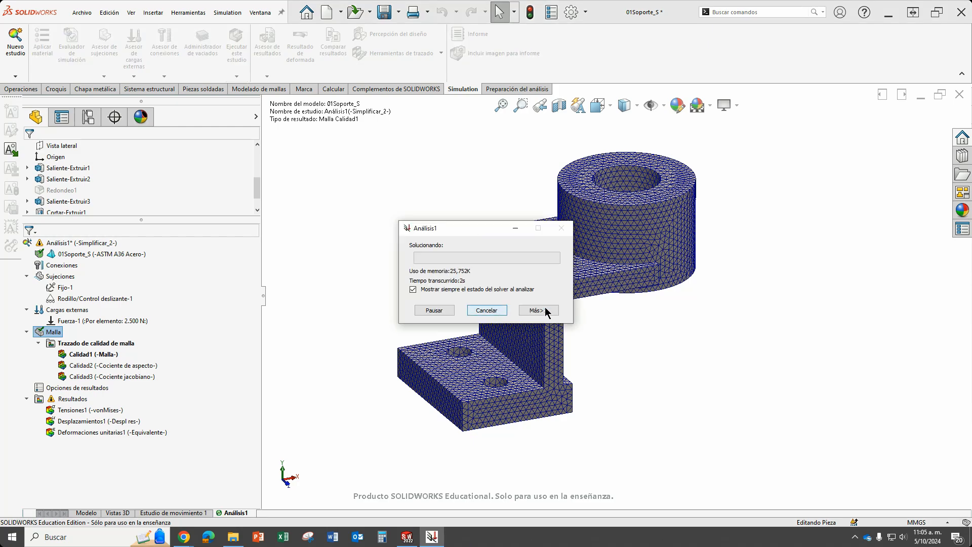
left_click_drag(483, 228, 353, 141)
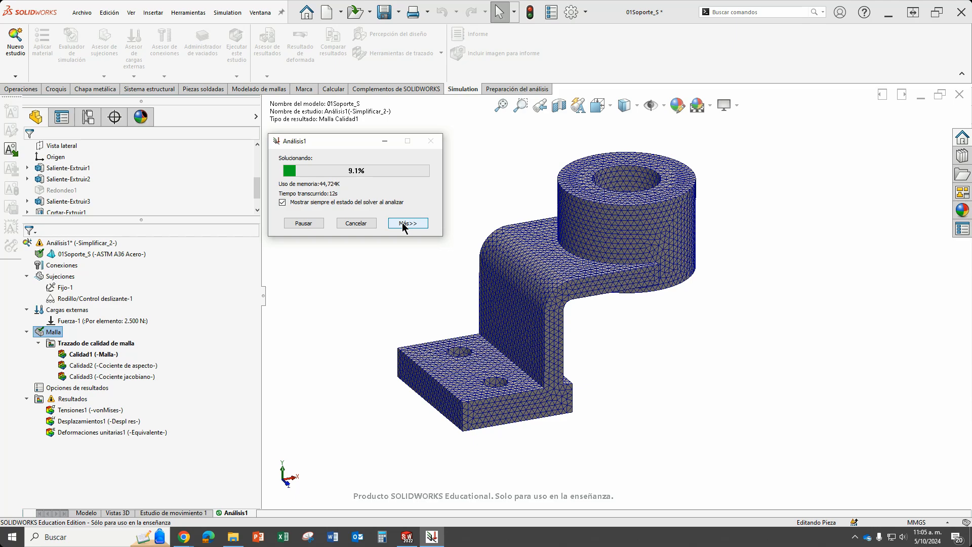
left_click(404, 226)
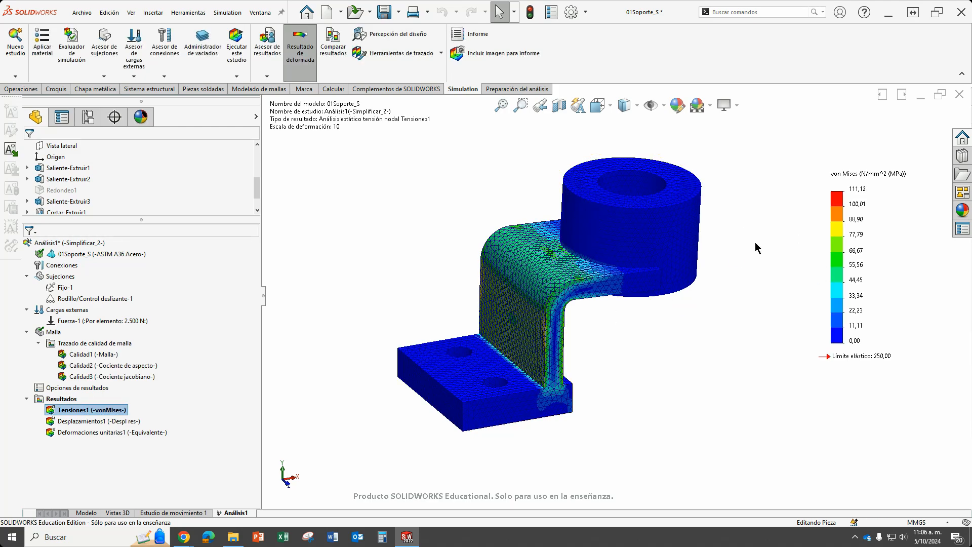
Examine the Tensiones1 von Mises stress distribution along the inner bend, checking how the highest-stress band spans the mesh elements.
middle_click_drag(658, 332, 518, 227)
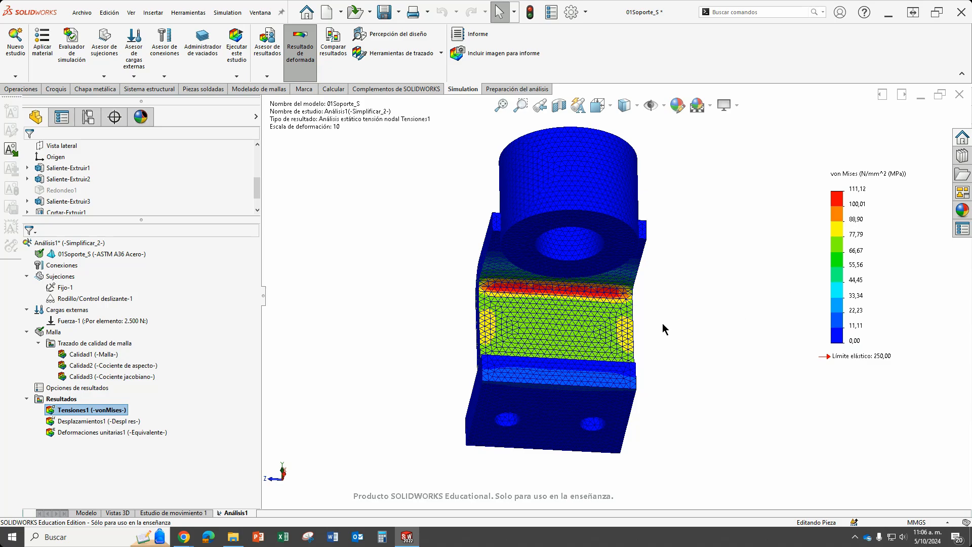
scroll(571, 284, "down", 5)
scroll(590, 294, "up", 5)
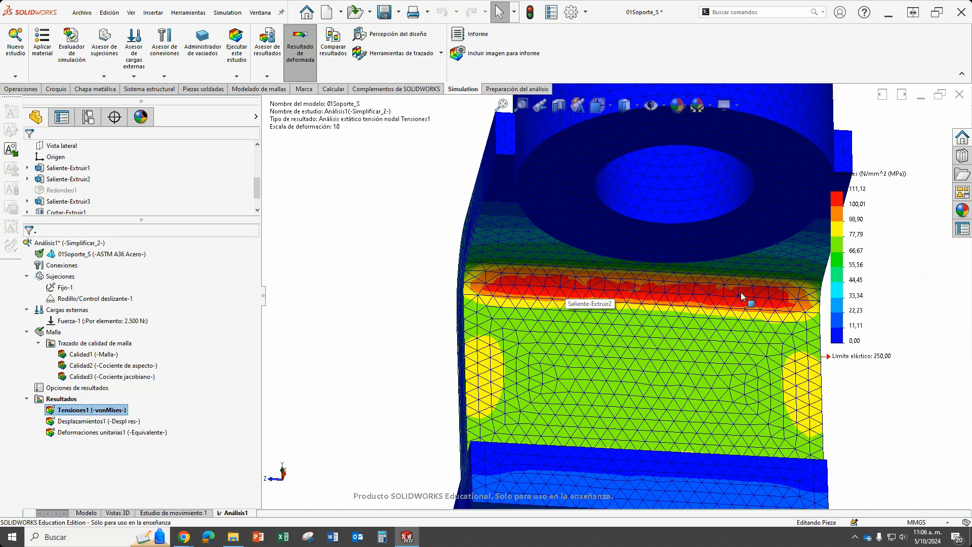
middle_click_drag(590, 293, 689, 275)
scroll(689, 275, "up", 5)
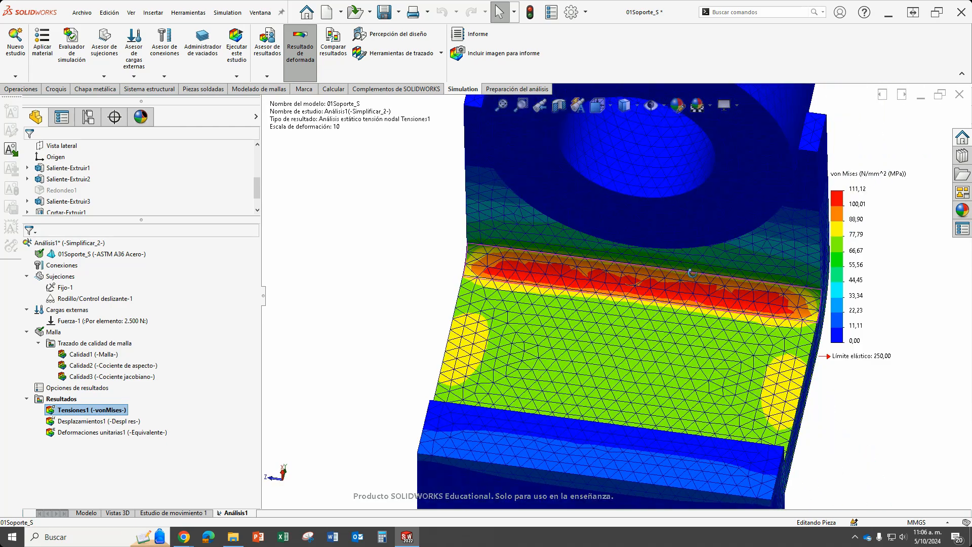
scroll(690, 309, "down", 3)
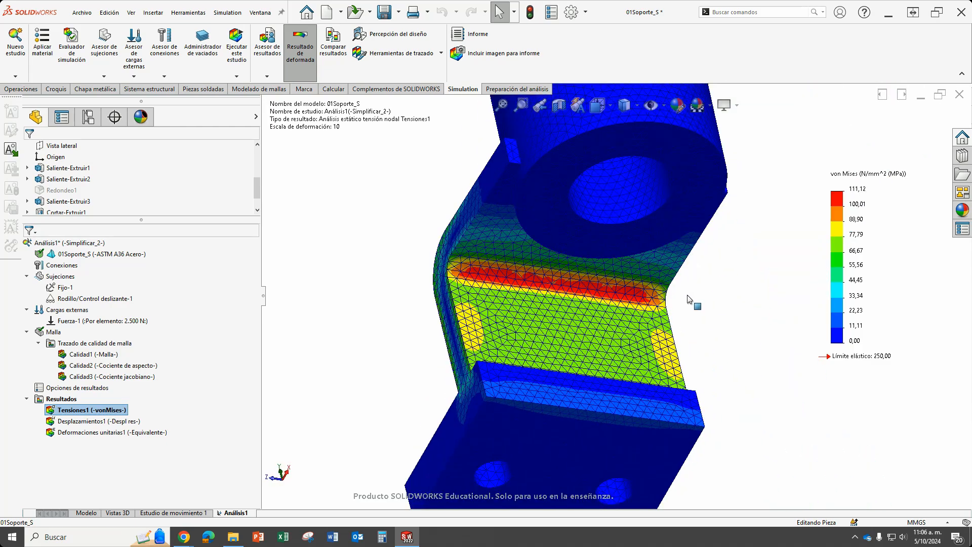
scroll(691, 308, "up", 4)
middle_click_drag(690, 308, 642, 378)
scroll(604, 282, "down", 3)
scroll(604, 282, "down", 5)
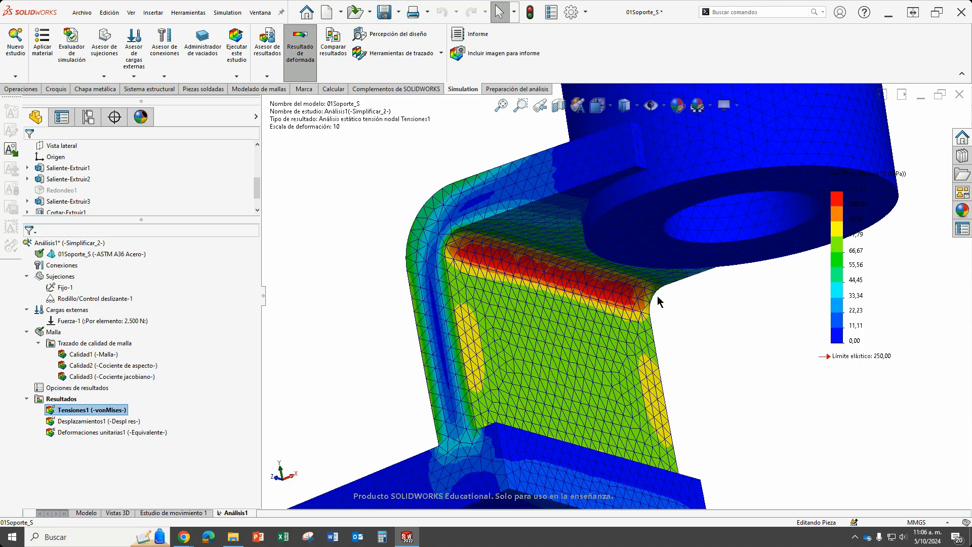
Compare the stress bands of the inner bend with those on the outer bend, side faces and base of the bracket.
scroll(597, 288, "up", 8)
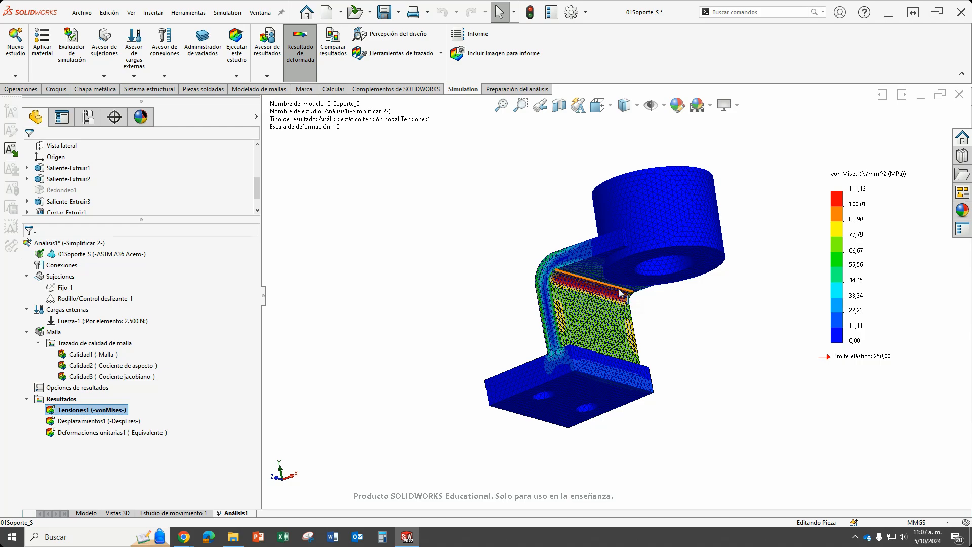
scroll(597, 290, "down", 4)
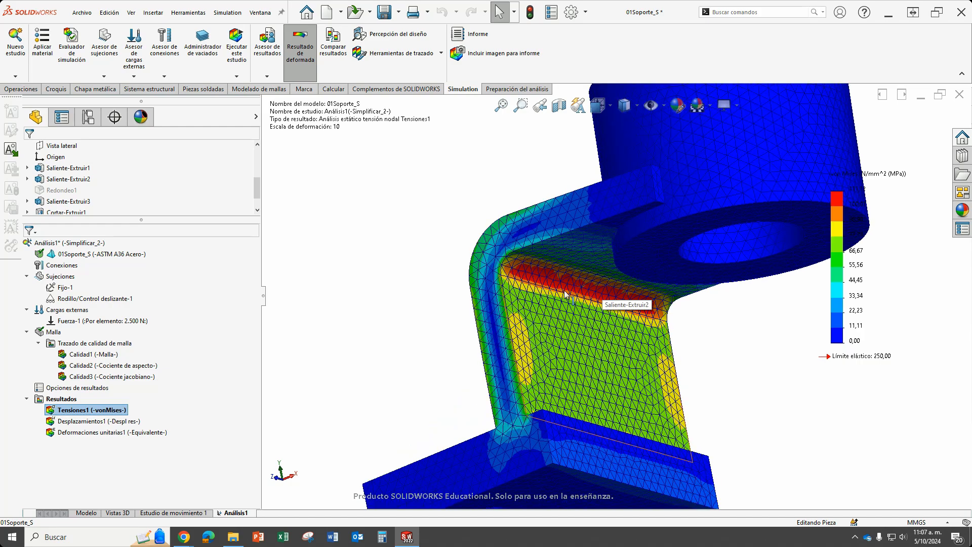
scroll(620, 300, "down", 4)
scroll(605, 304, "up", 3)
scroll(605, 304, "up", 3)
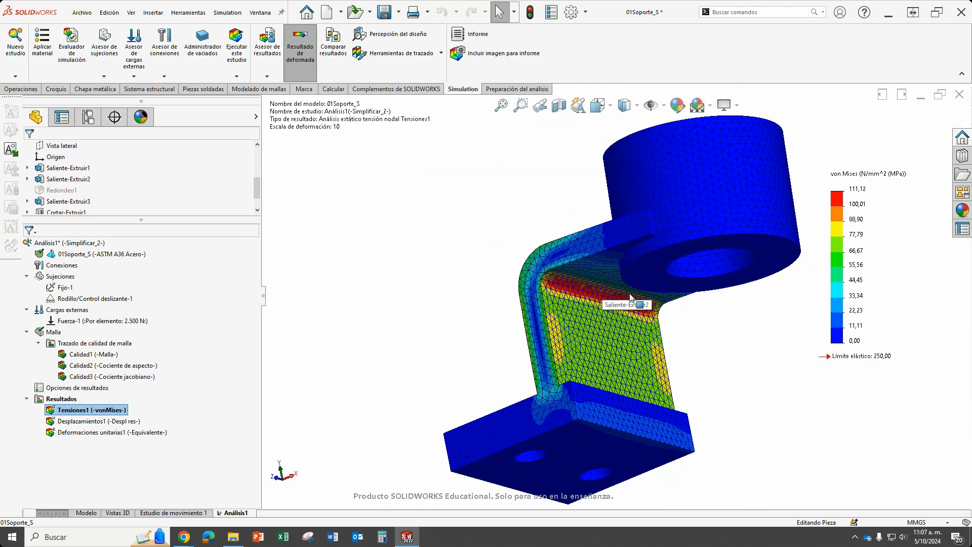
scroll(600, 301, "up", 2)
scroll(600, 302, "up", 2)
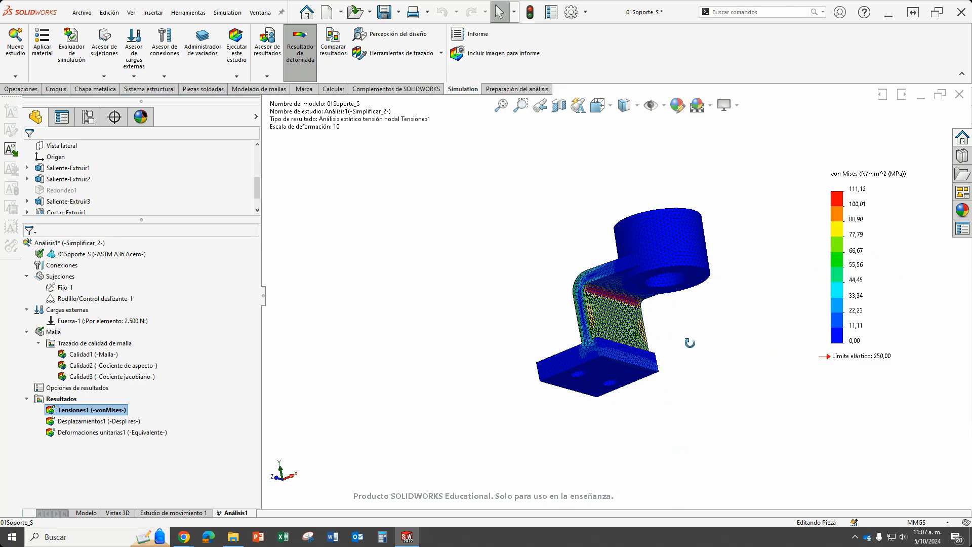
middle_click_drag(689, 342, 733, 384)
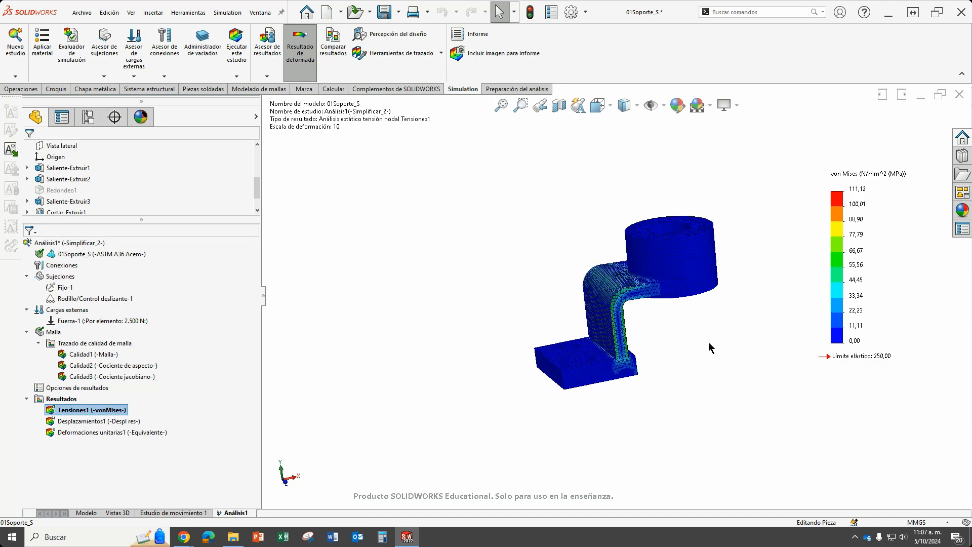
middle_click_drag(677, 353, 684, 387)
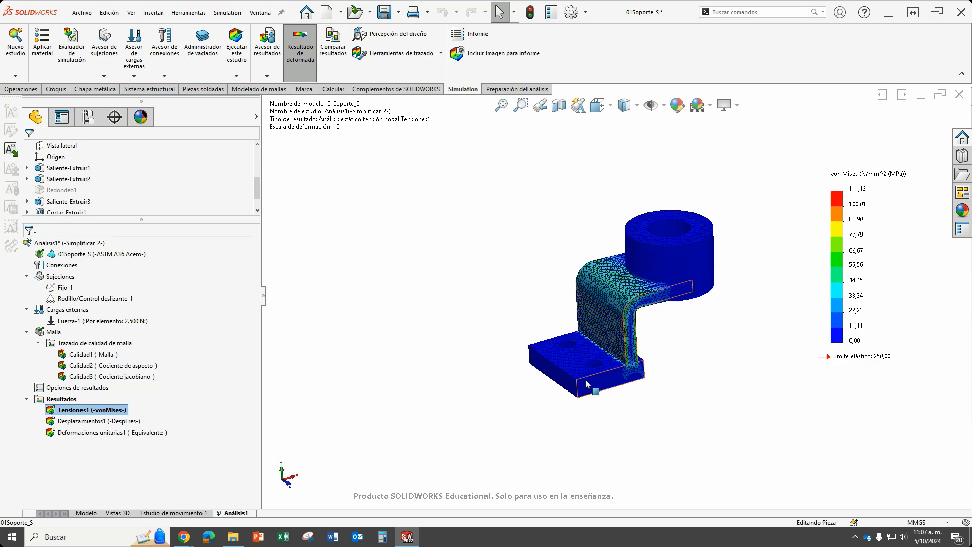
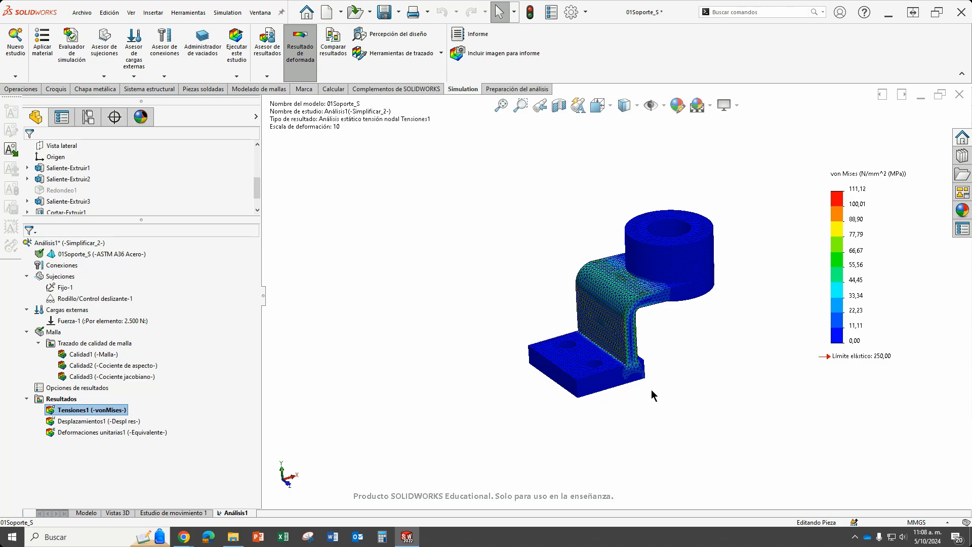
Animate the Tensiones1 von Mises plot, slow the animation speed to 46, and close the animation.
scroll(652, 395, "down", 2)
scroll(582, 303, "up", 1)
scroll(563, 223, "down", 3)
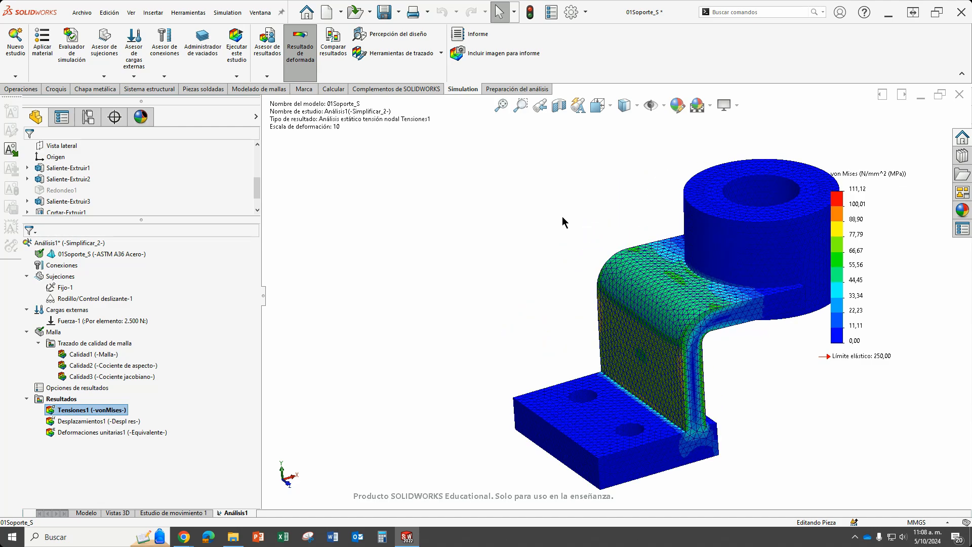
scroll(616, 298, "up", 2)
scroll(691, 390, "down", 1)
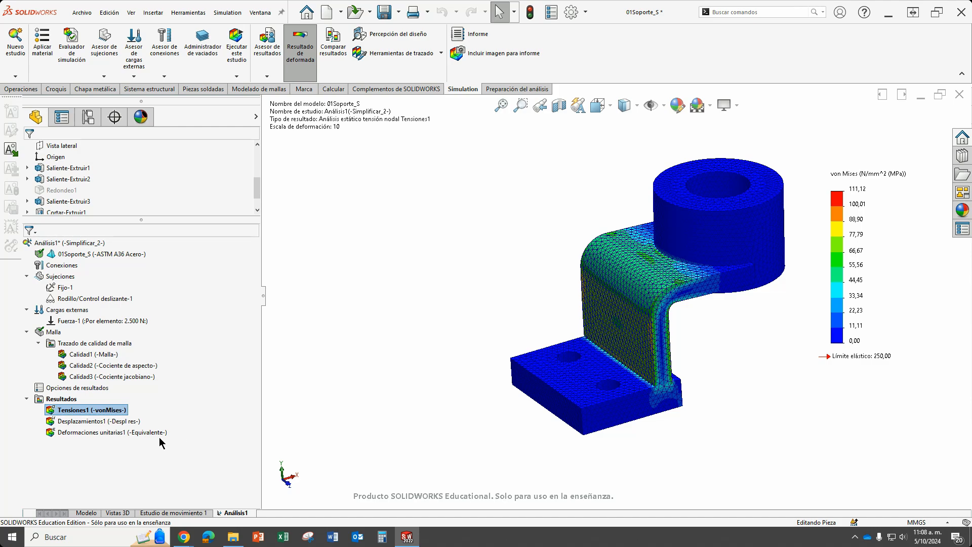
right_click(103, 414)
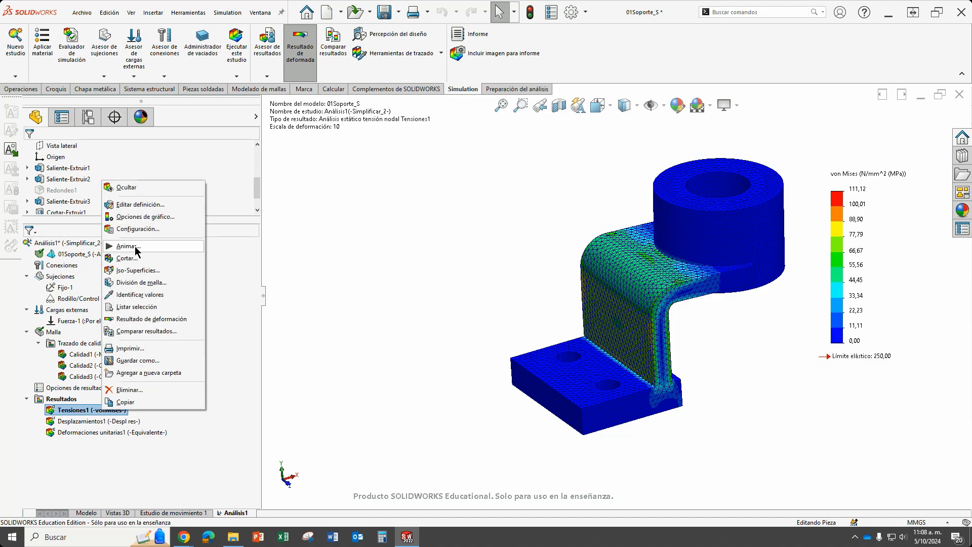
left_click(127, 246)
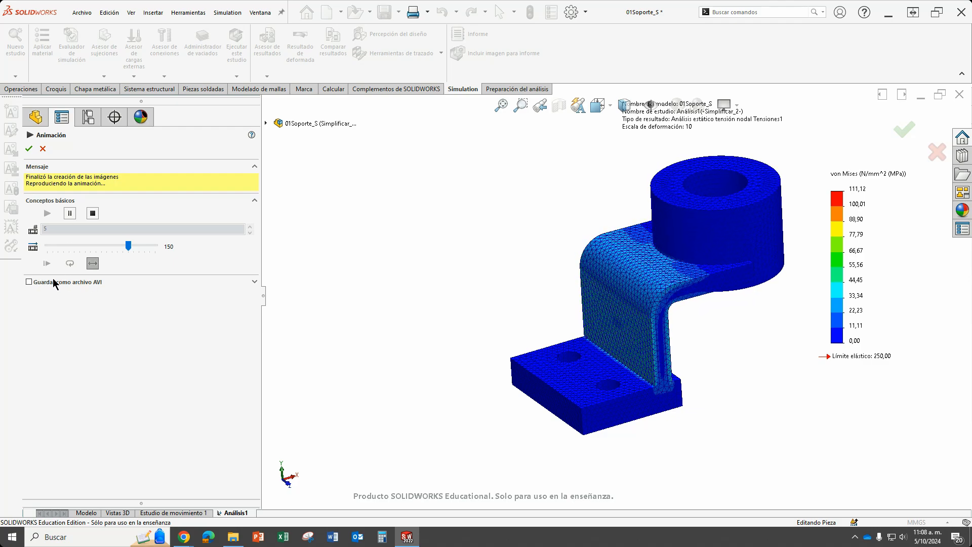
left_click_drag(126, 247, 102, 246)
left_click(71, 247)
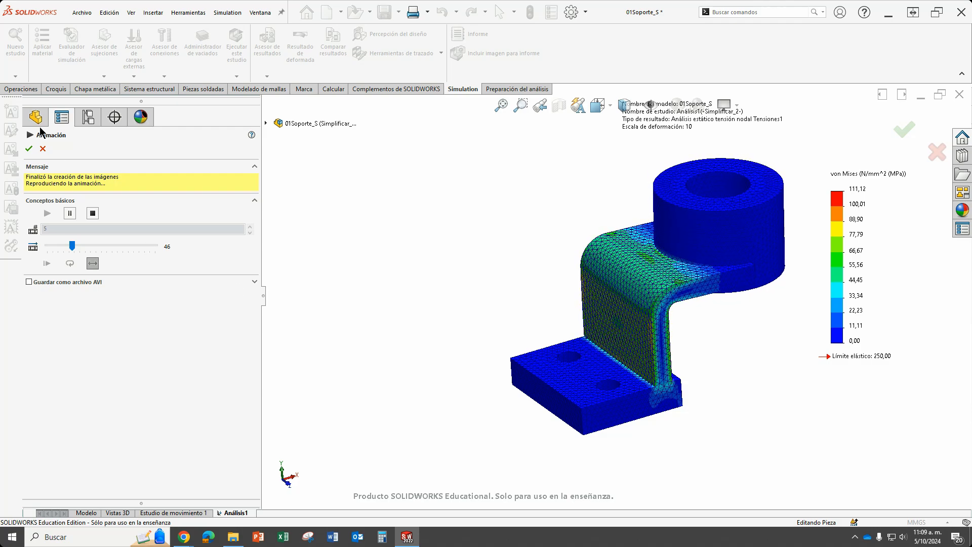
left_click(29, 151)
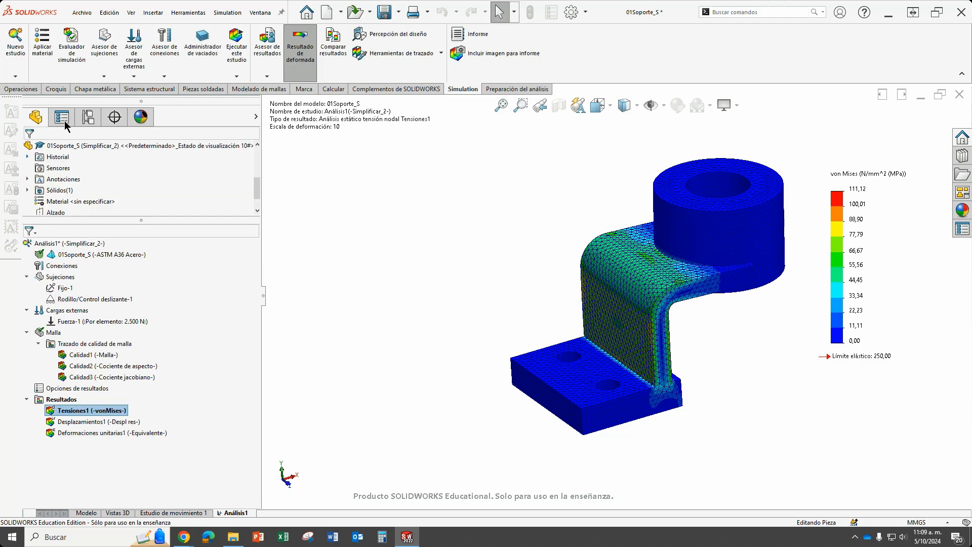
Display iso-surfaces of the Tensiones1 plot, set the iso value to 83.33 MPa, and examine the regions above that stress.
right_click(103, 415)
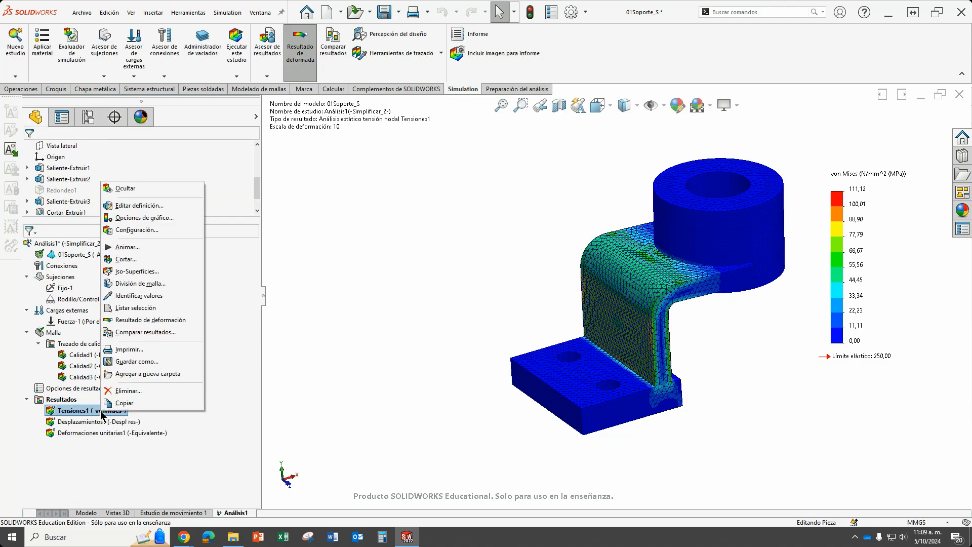
left_click(136, 271)
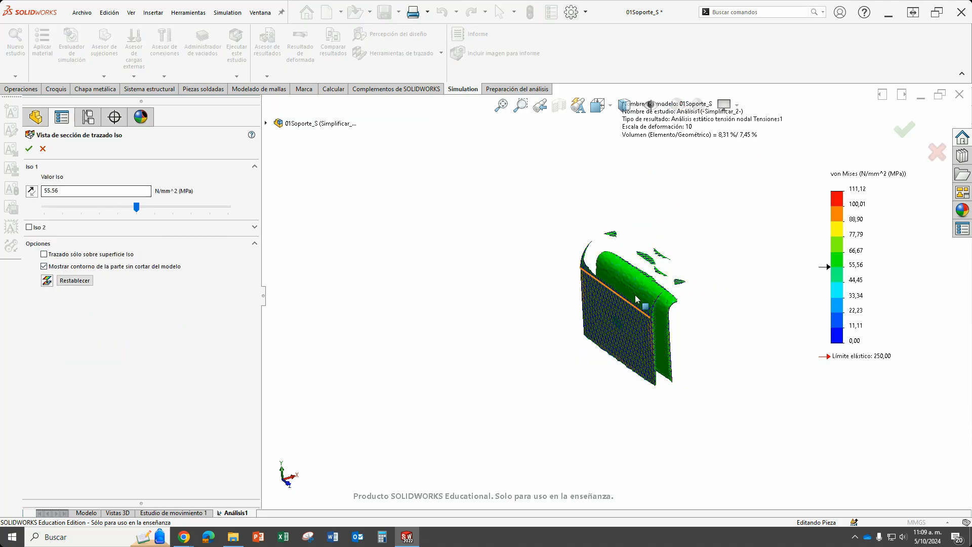
middle_click_drag(718, 347, 678, 335)
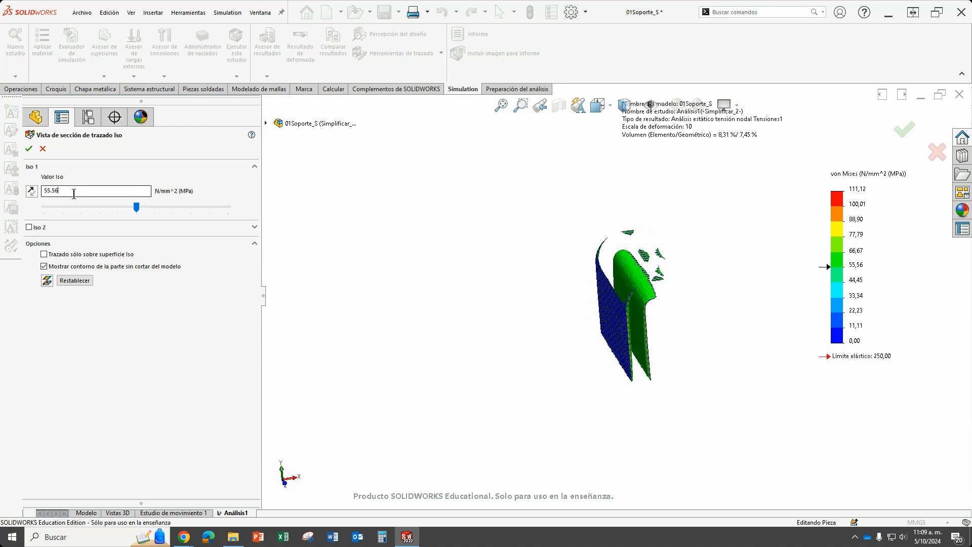
left_click_drag(74, 193, 32, 199)
left_click(217, 189)
middle_click_drag(673, 382, 606, 316)
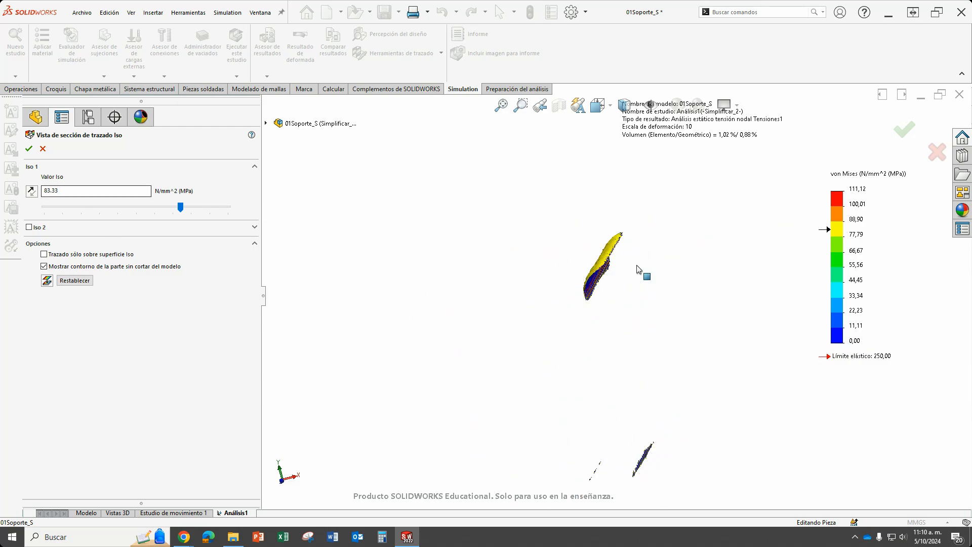
scroll(658, 289, "up", 3)
scroll(646, 419, "down", 1)
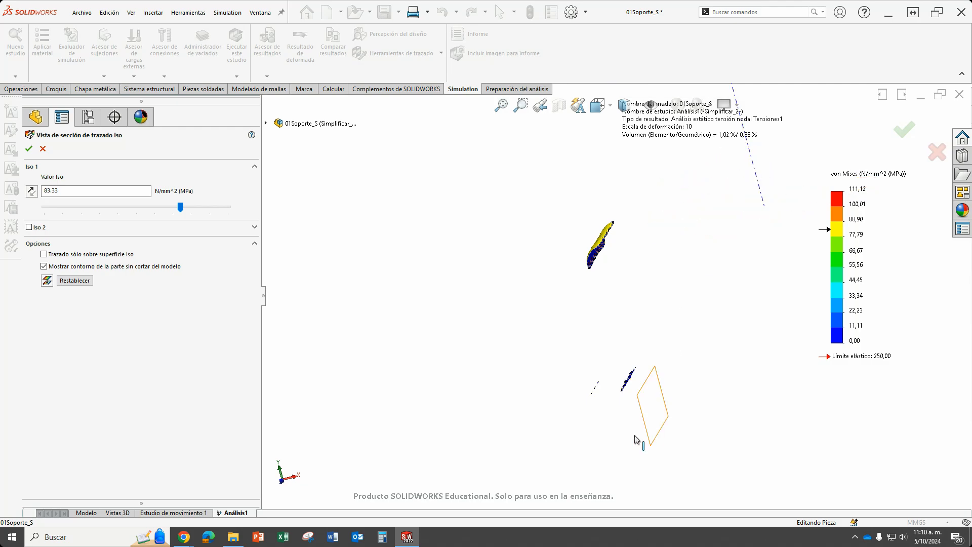
Raise the iso value to about 101.12 MPa and inspect the most stressed region of the inner bend.
left_click_drag(181, 207, 201, 210)
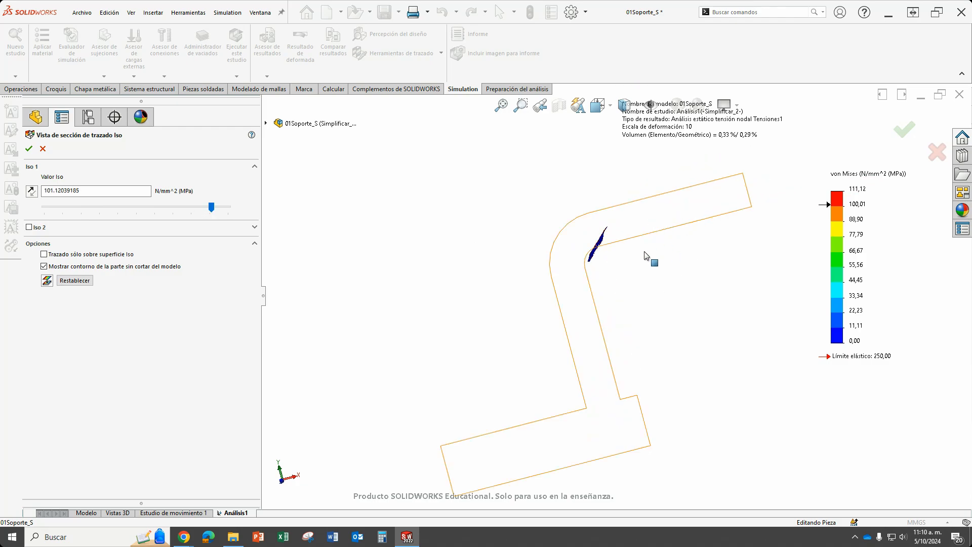
scroll(627, 241, "down", 2)
middle_click_drag(564, 273, 599, 308)
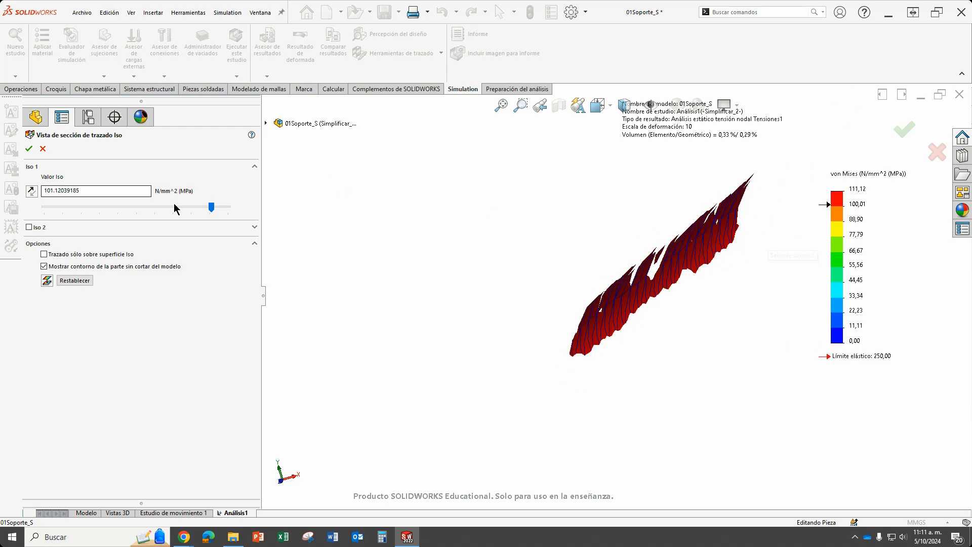
Check an iso value of 125 MPa, lower it to the scale minimum so the whole bracket shows, and accept.
left_click_drag(212, 207, 45, 207)
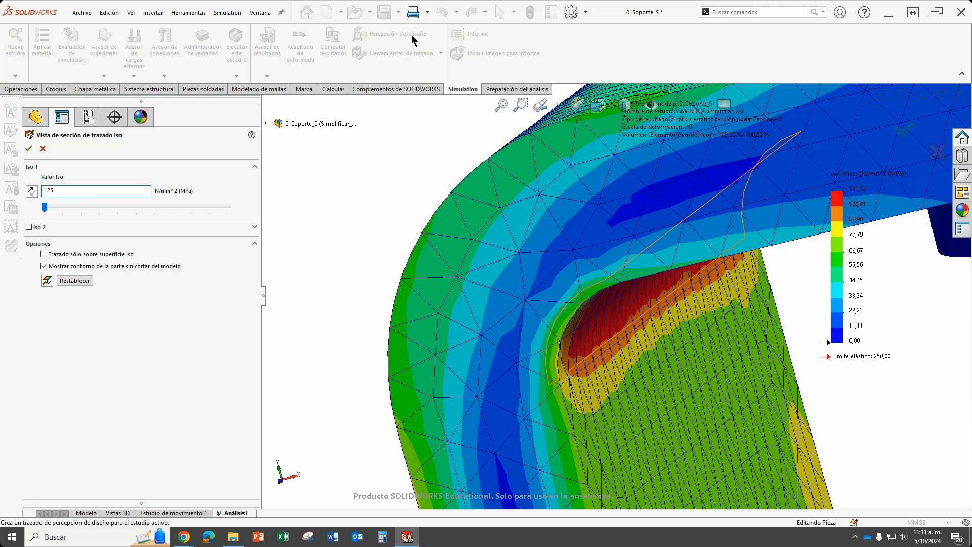
key("Return")
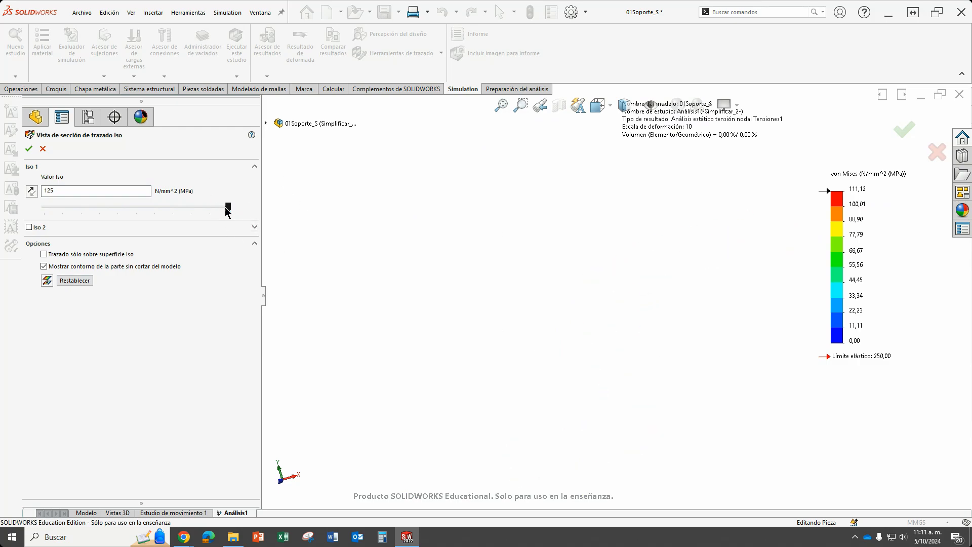
left_click_drag(229, 207, 18, 220)
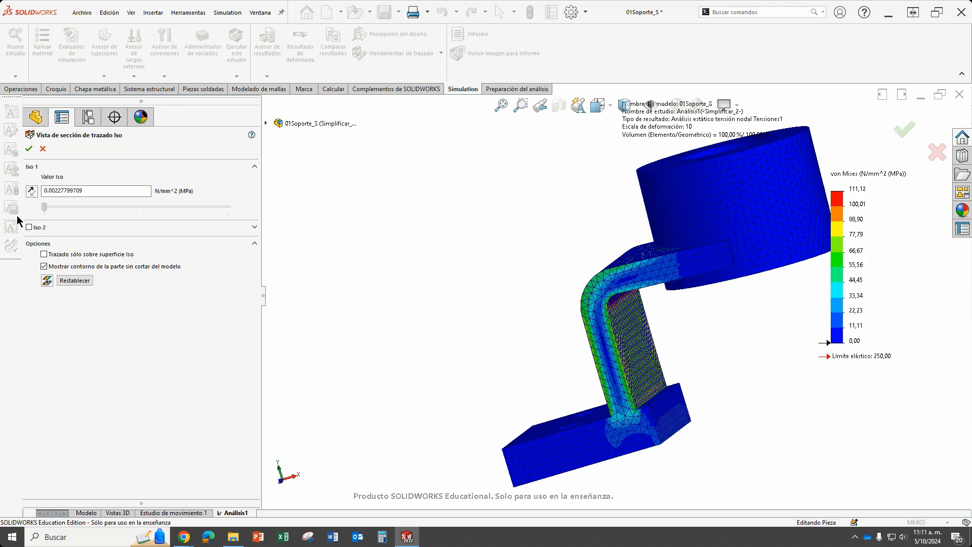
middle_click_drag(753, 275, 722, 348)
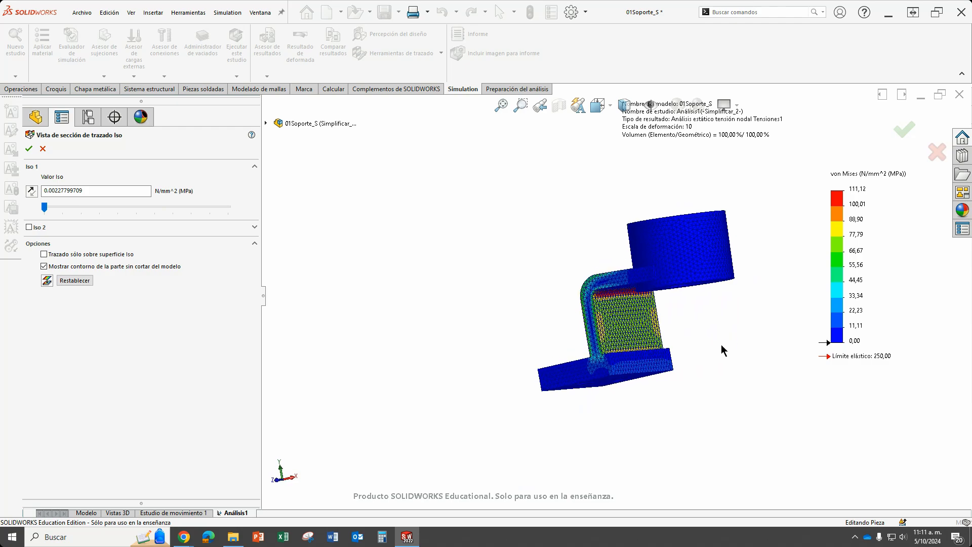
left_click(29, 148)
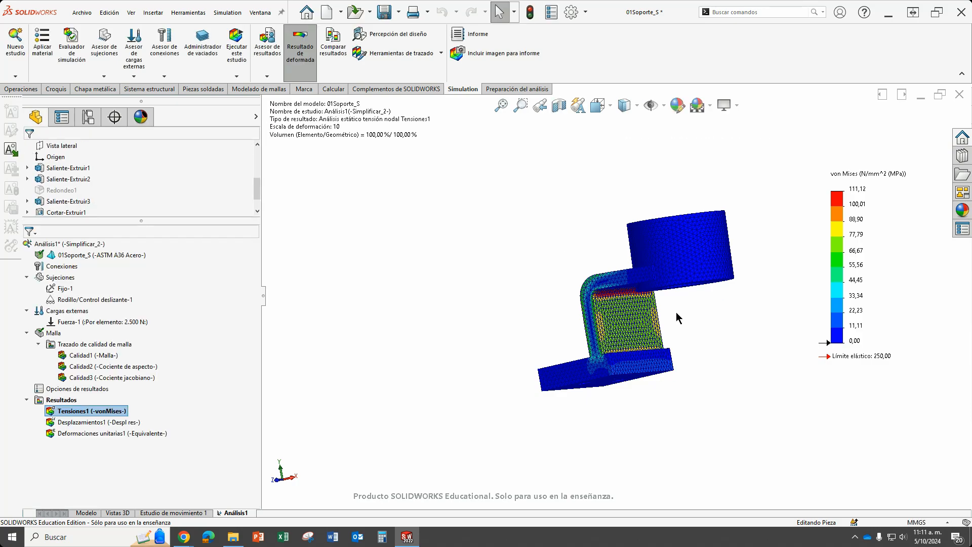
Start identifying Tensiones1 values by location on the inner bend, with annotations showing only the node number.
scroll(683, 317, "down", 2)
middle_click_drag(720, 318, 699, 283)
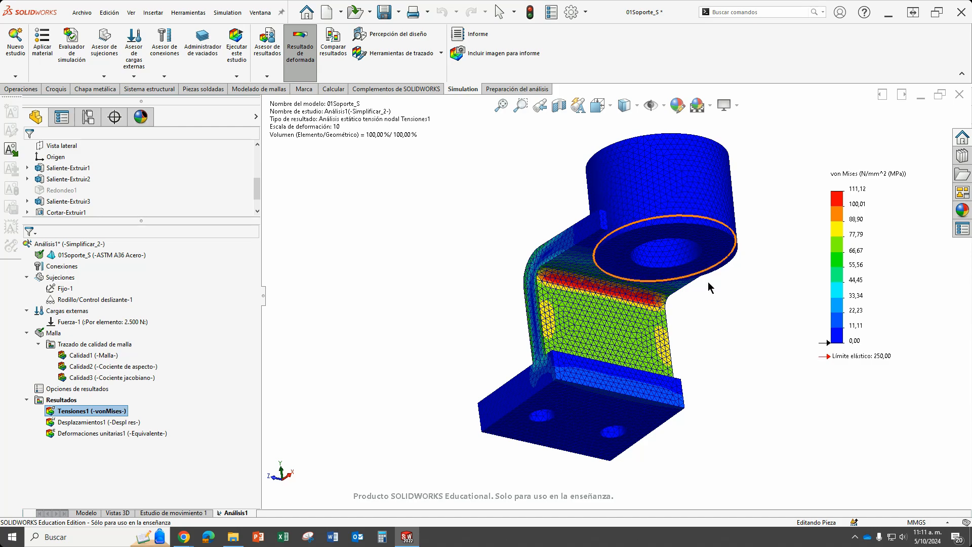
scroll(639, 279, "down", 2)
scroll(643, 284, "up", 1)
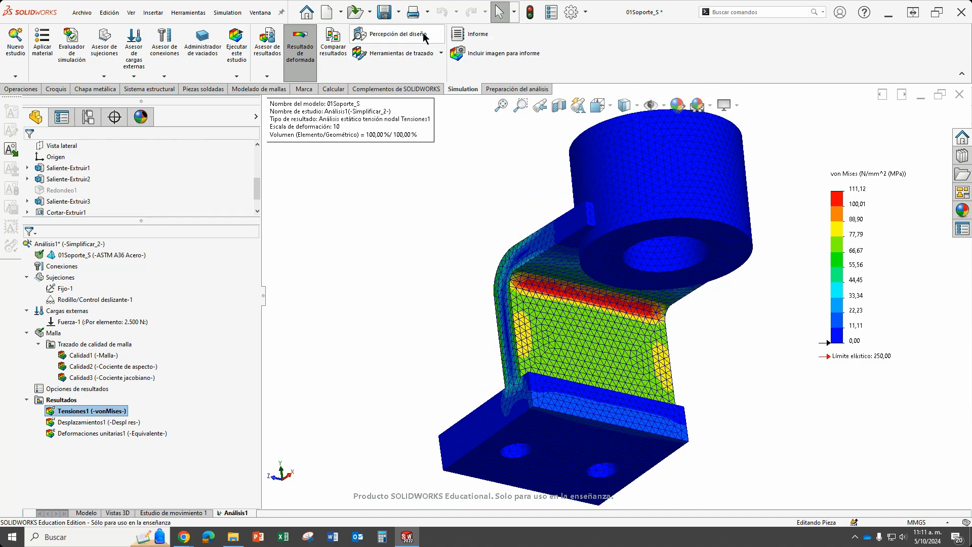
left_click(436, 54)
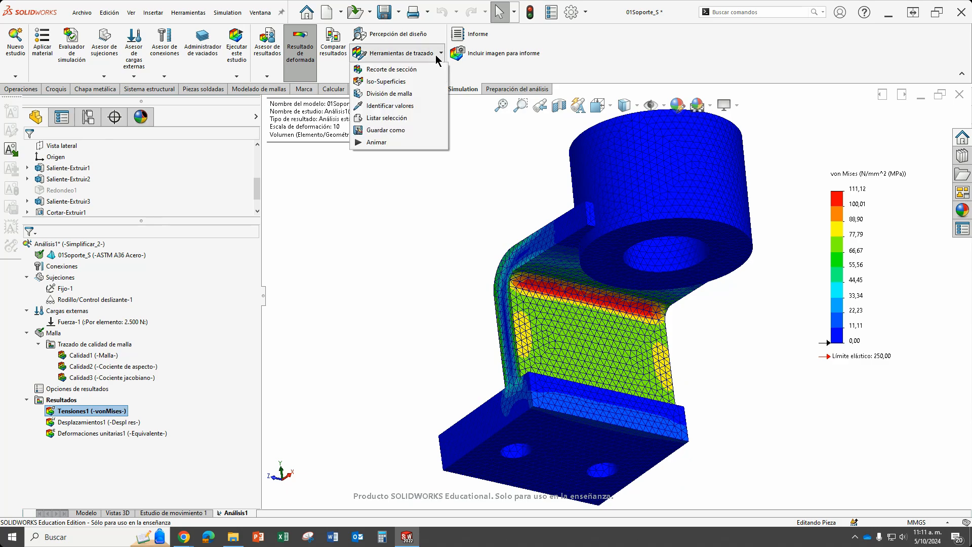
left_click(396, 106)
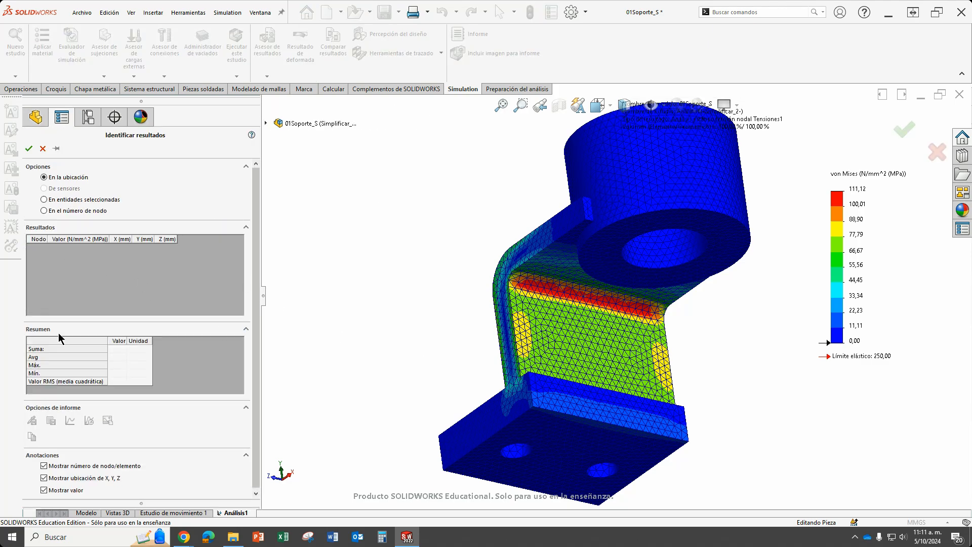
scroll(573, 287, "down", 5)
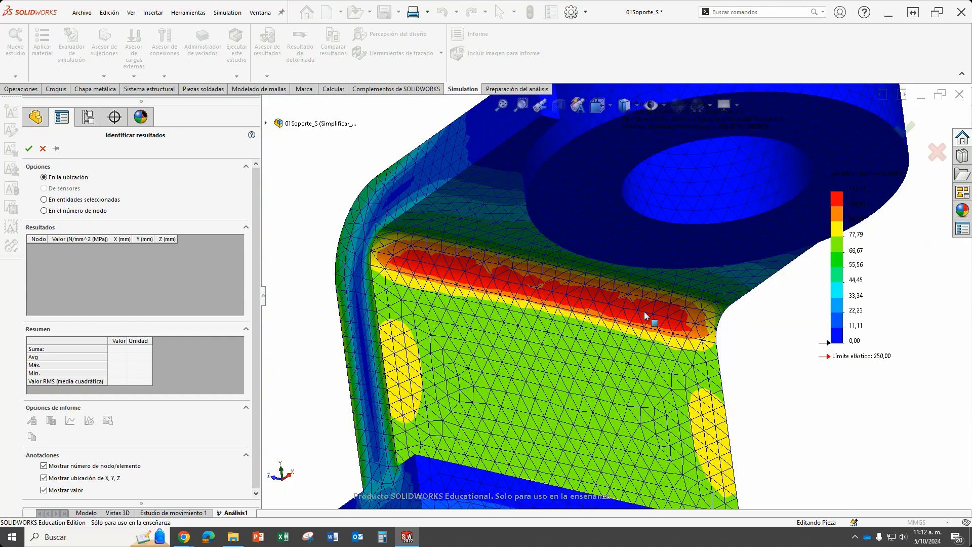
middle_click_drag(568, 334, 538, 310)
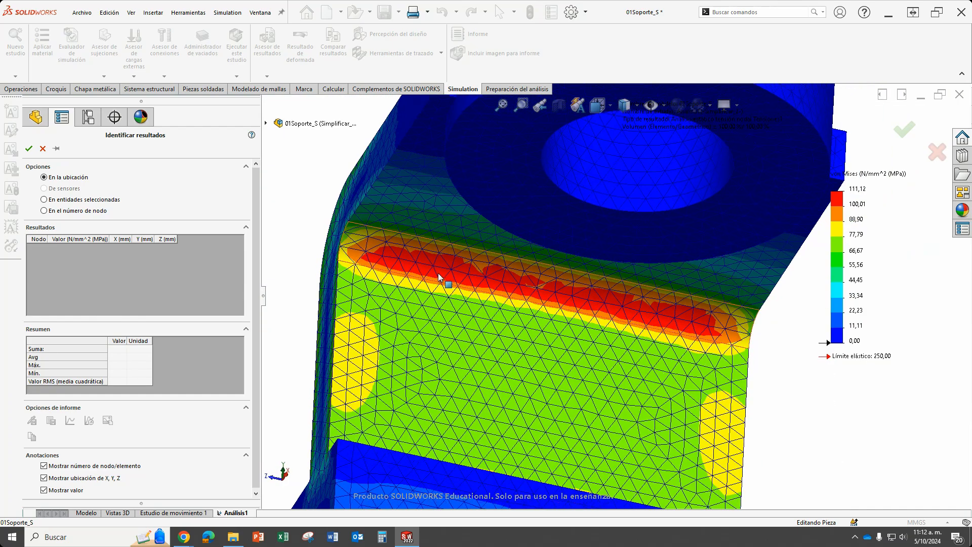
scroll(444, 269, "down", 1)
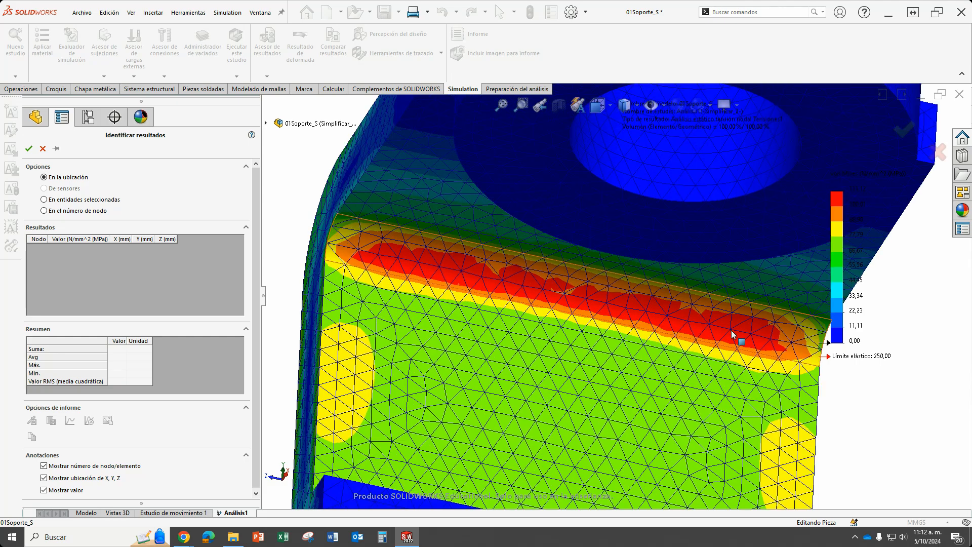
scroll(731, 330, "up", 1)
scroll(461, 297, "down", 1)
scroll(670, 322, "up", 1)
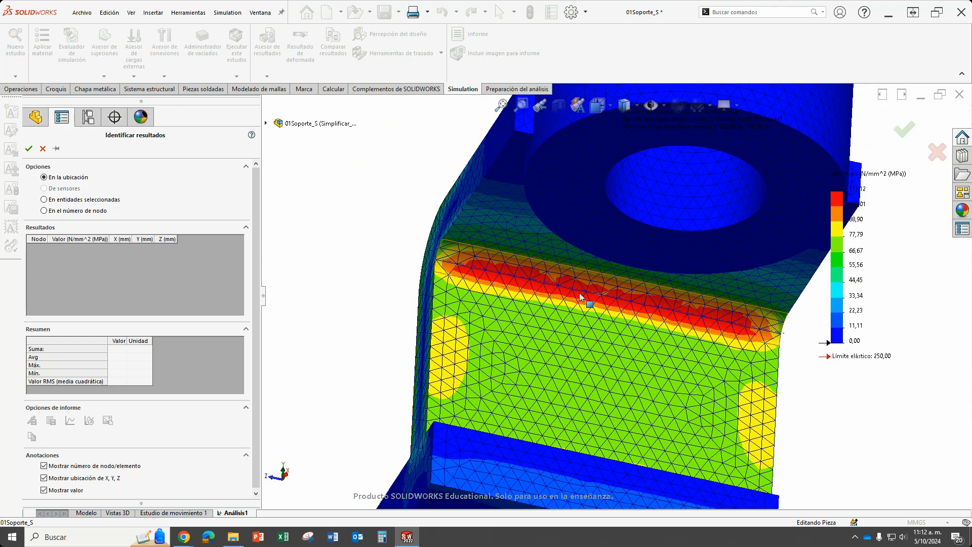
scroll(736, 292, "down", 1)
scroll(758, 342, "down", 1)
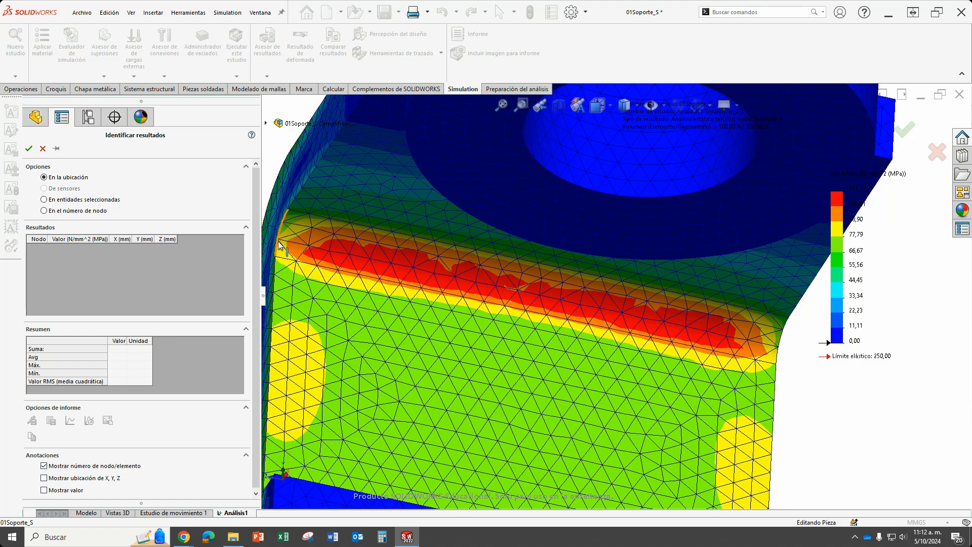
scroll(283, 244, "down", 2)
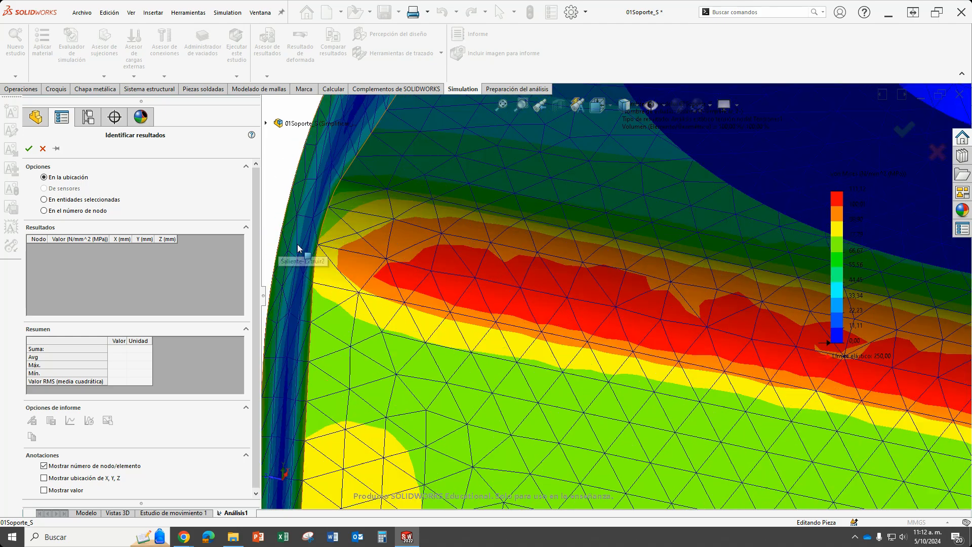
Probe eleven consecutive mesh nodes along the inner bend's centre line, starting at the bend's left-hand edge.
left_click(320, 248)
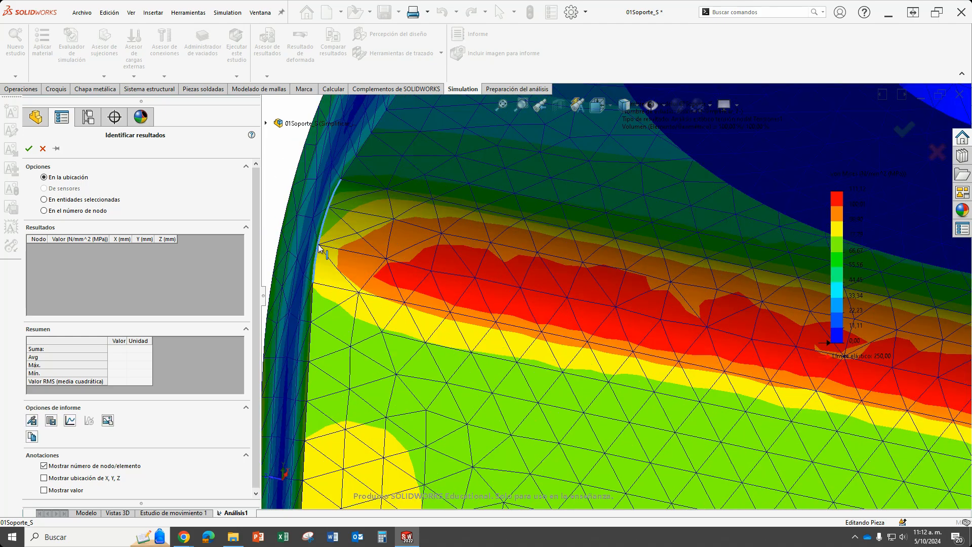
left_click(385, 260)
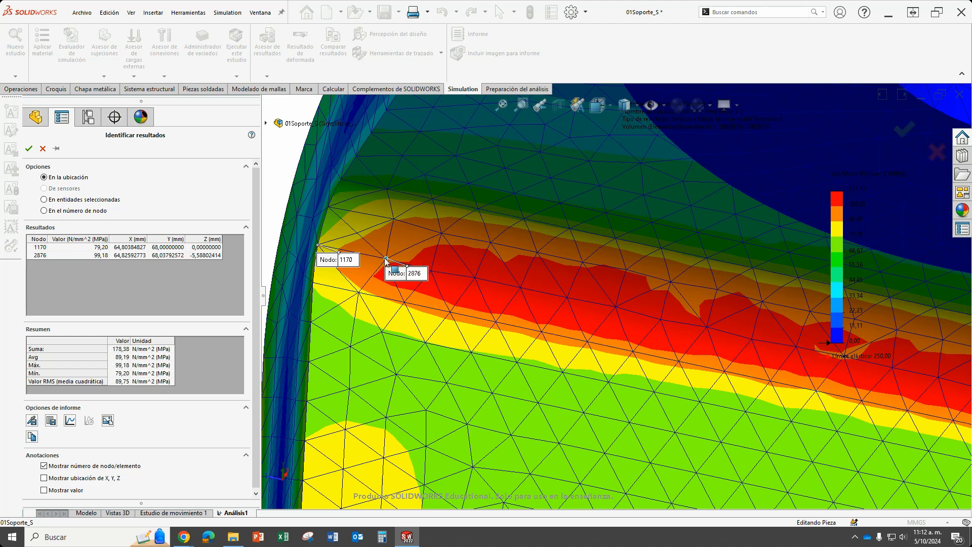
left_click(432, 272)
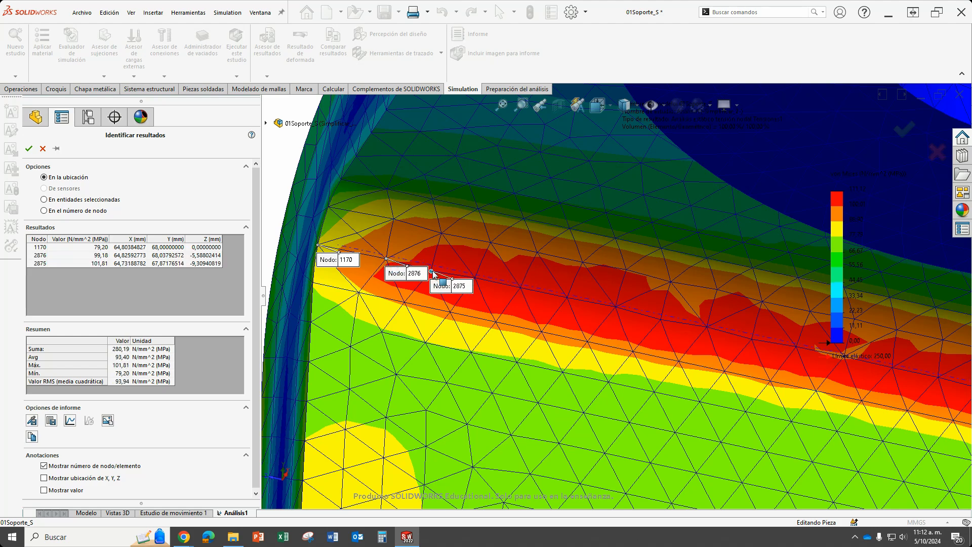
left_click(476, 280)
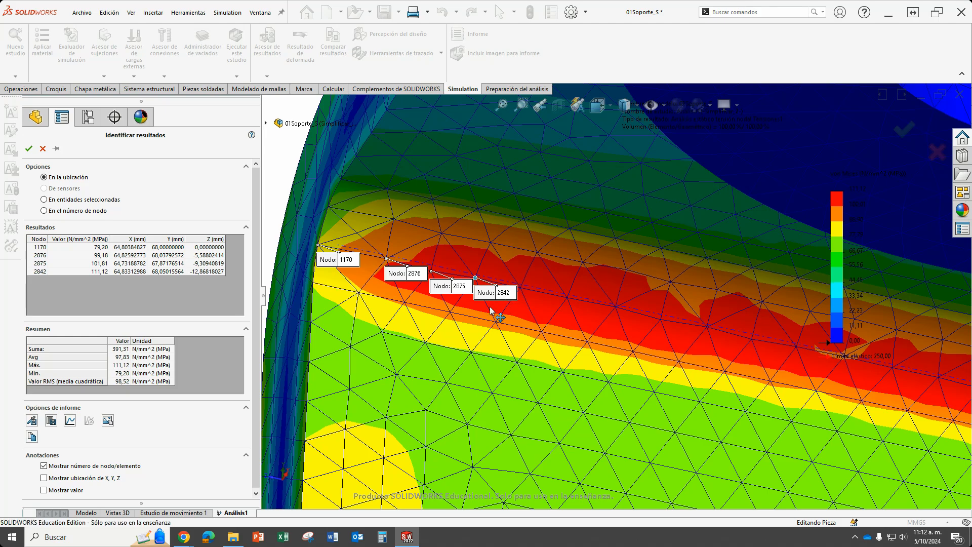
left_click(521, 287)
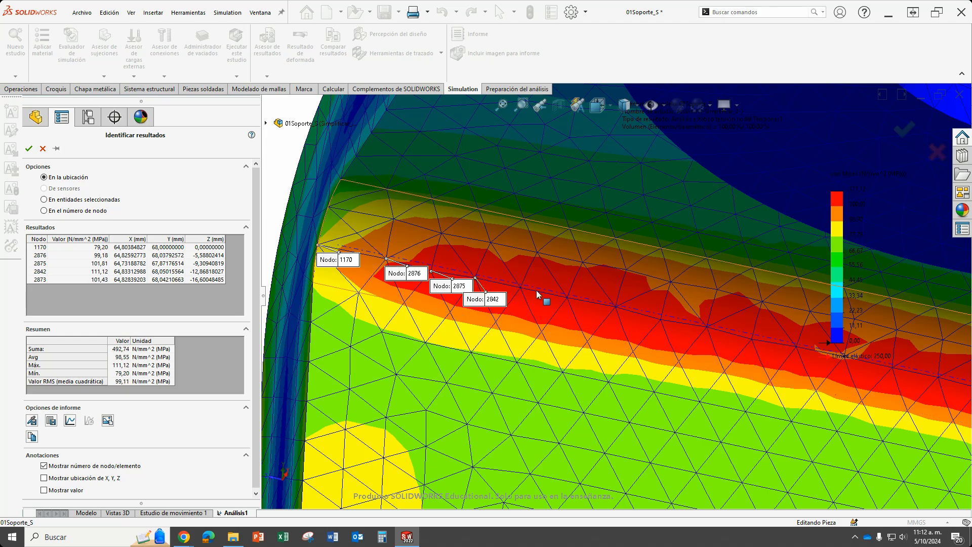
left_click(568, 299)
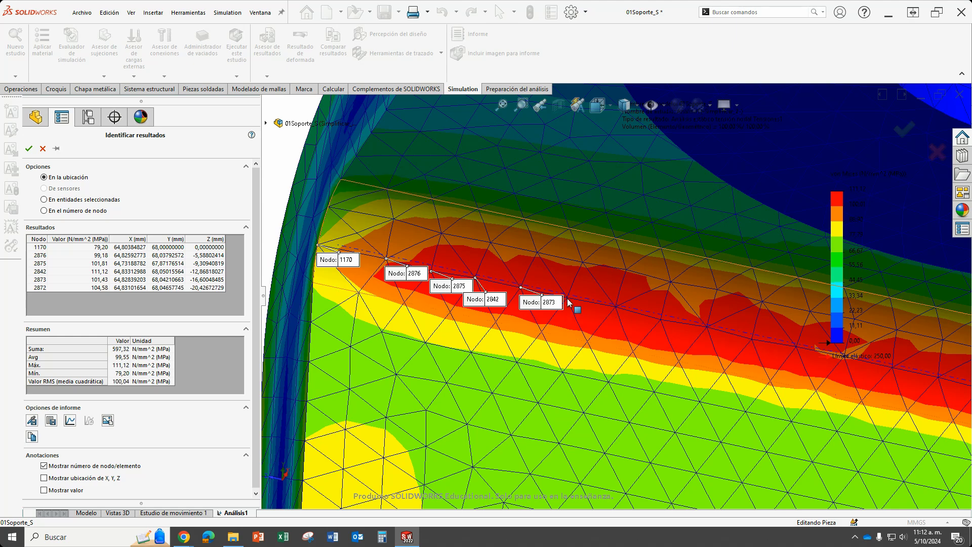
left_click(615, 307)
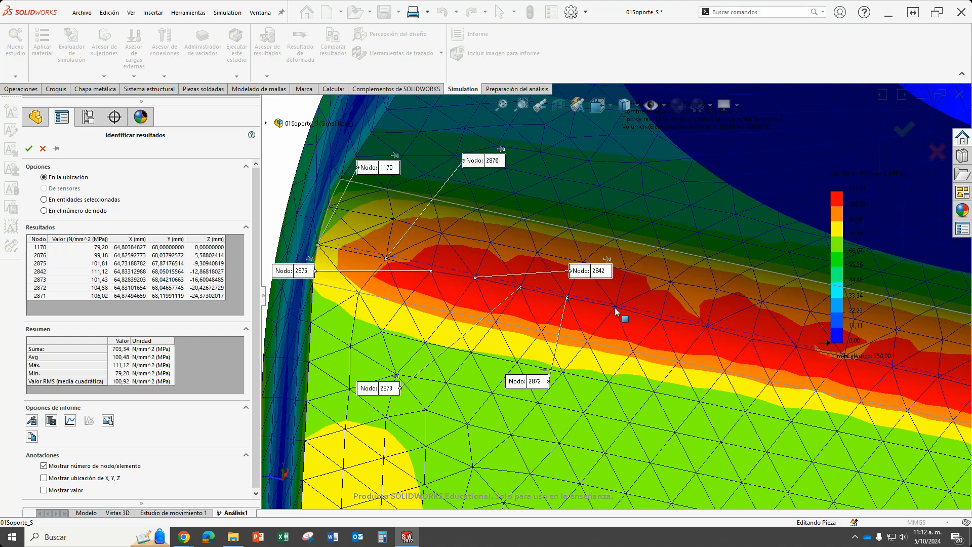
left_click(660, 320)
left_click(708, 328)
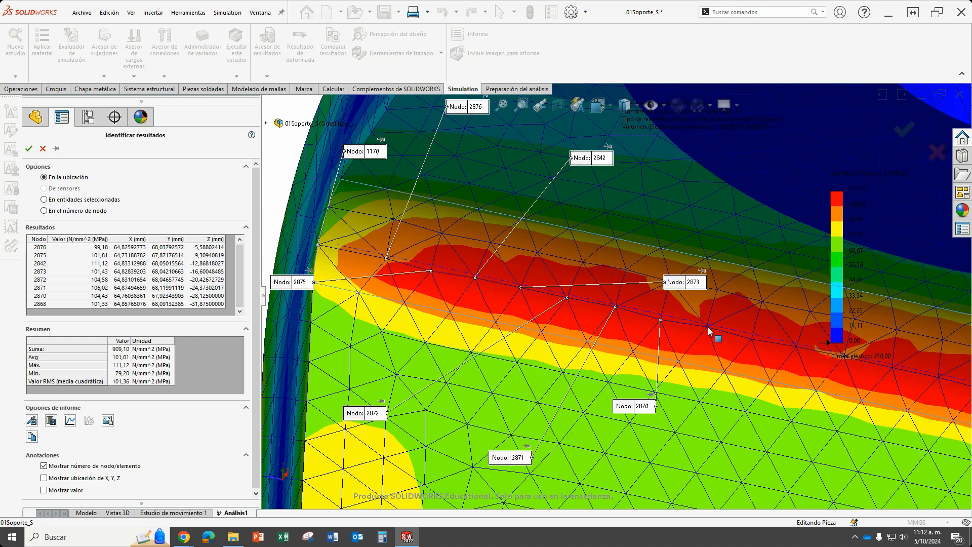
left_click(752, 339)
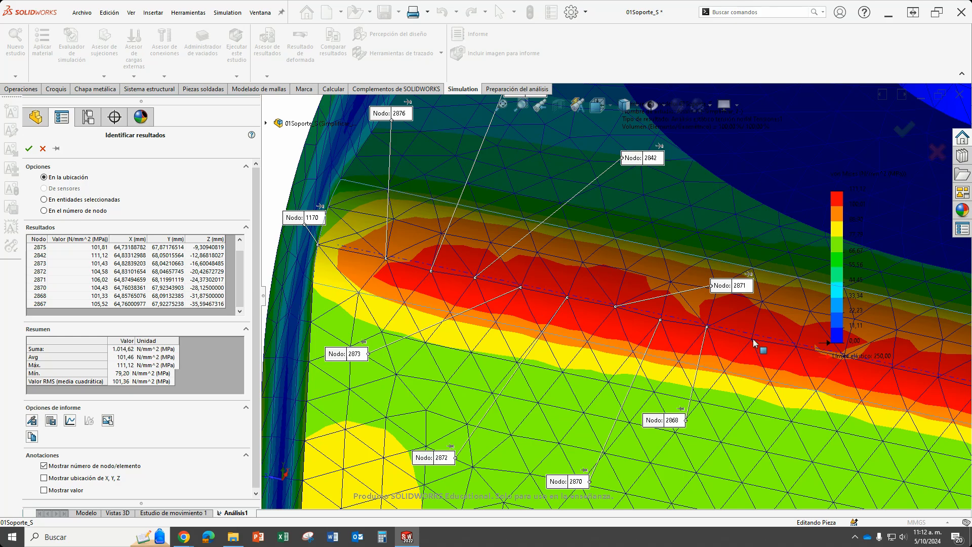
left_click(794, 347)
Continue probing the next seven consecutive nodes along the middle stretch of the inner bend's centre line.
scroll(769, 363, "up", 5)
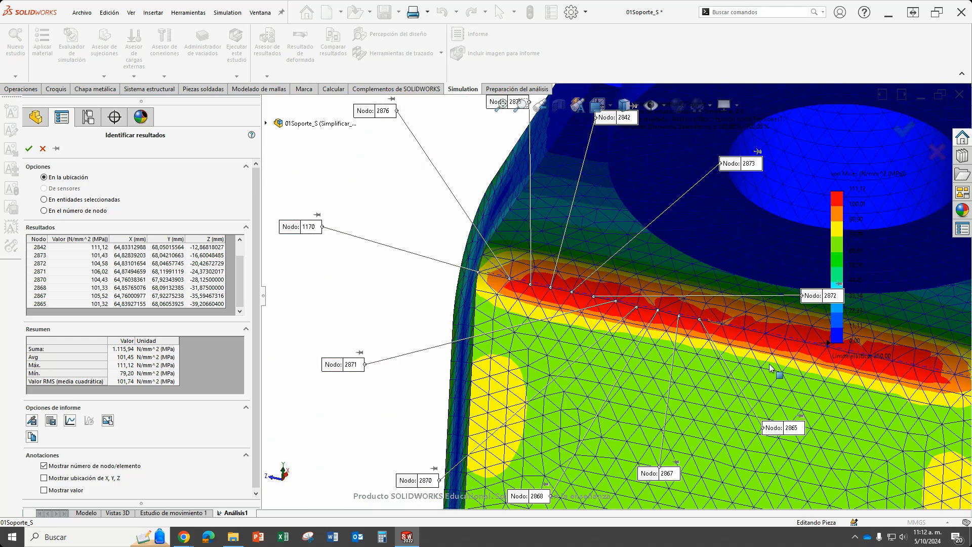
scroll(635, 296, "down", 10)
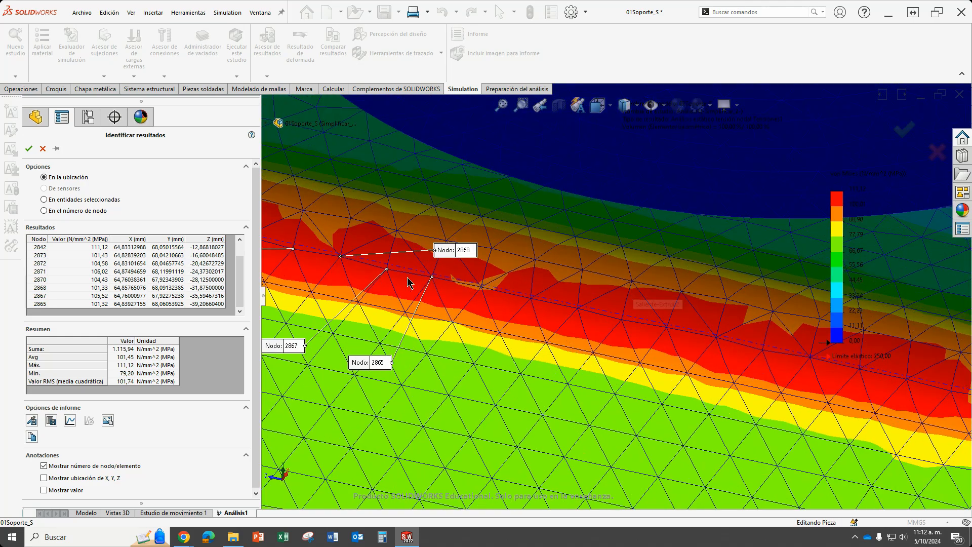
left_click(490, 289)
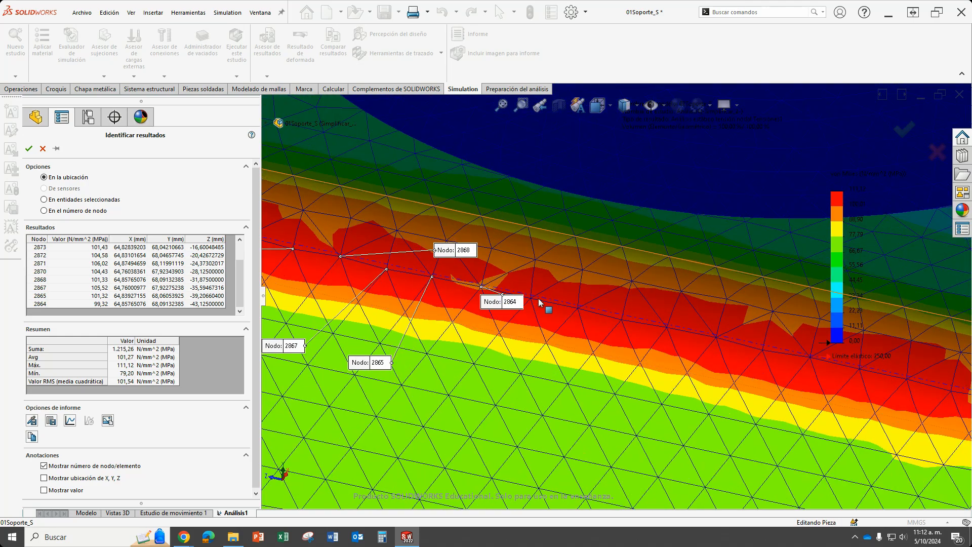
left_click(531, 298)
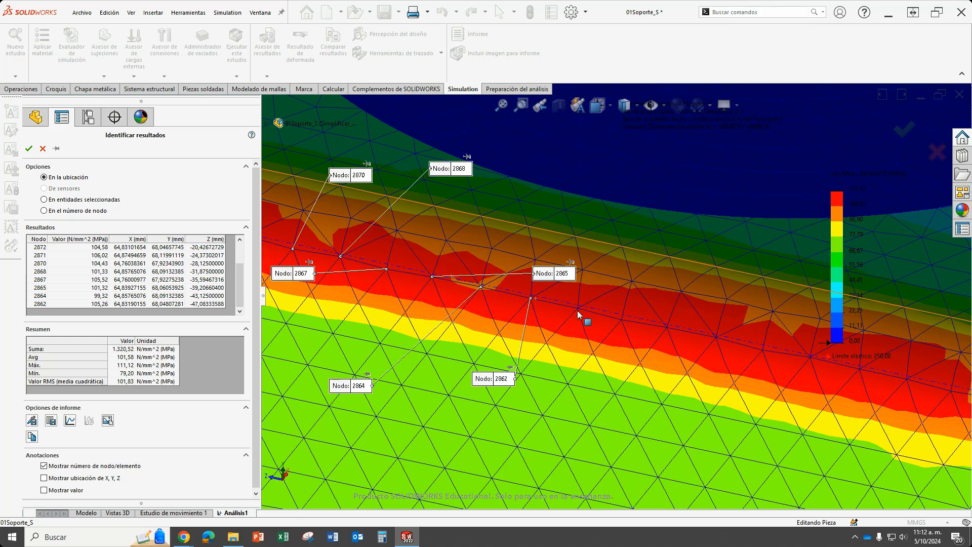
left_click(578, 309)
left_click(621, 321)
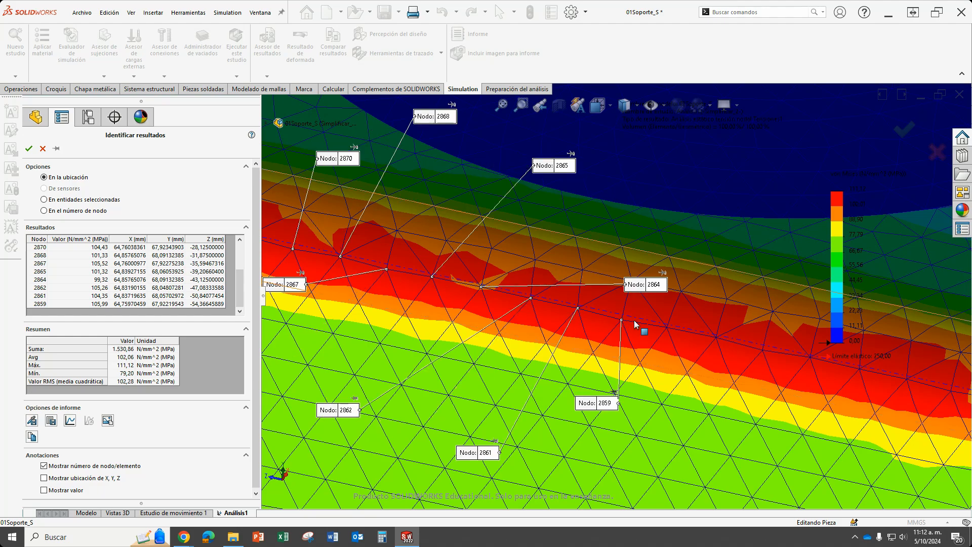
left_click(667, 327)
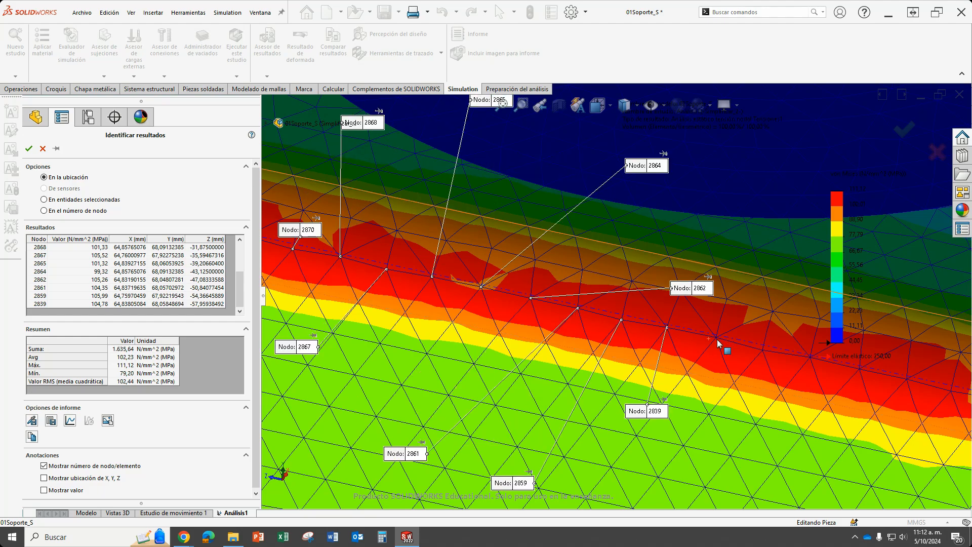
left_click(714, 337)
left_click(762, 349)
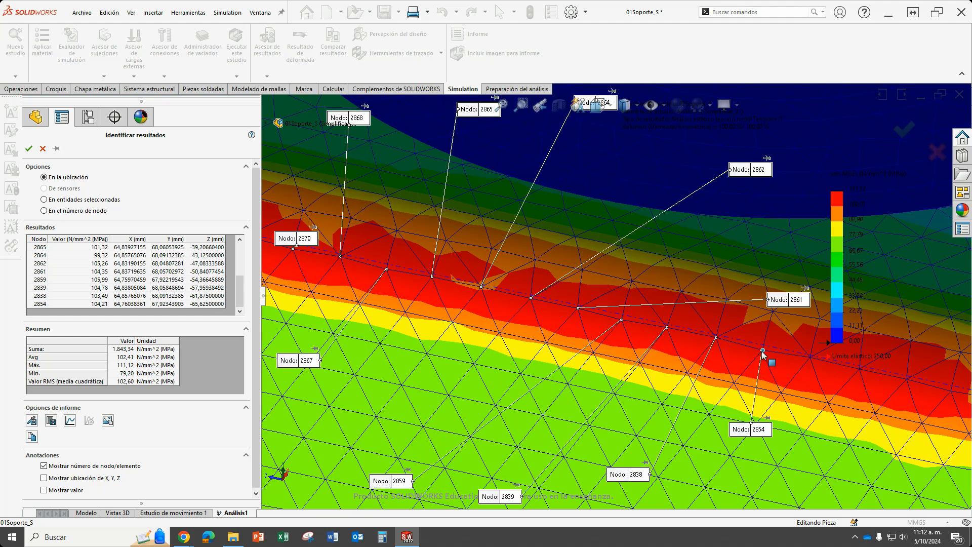
Probe the remaining six nodes along the bend's centre line, ending with the node on the opposite edge.
scroll(747, 358, "up", 5)
scroll(552, 288, "down", 7)
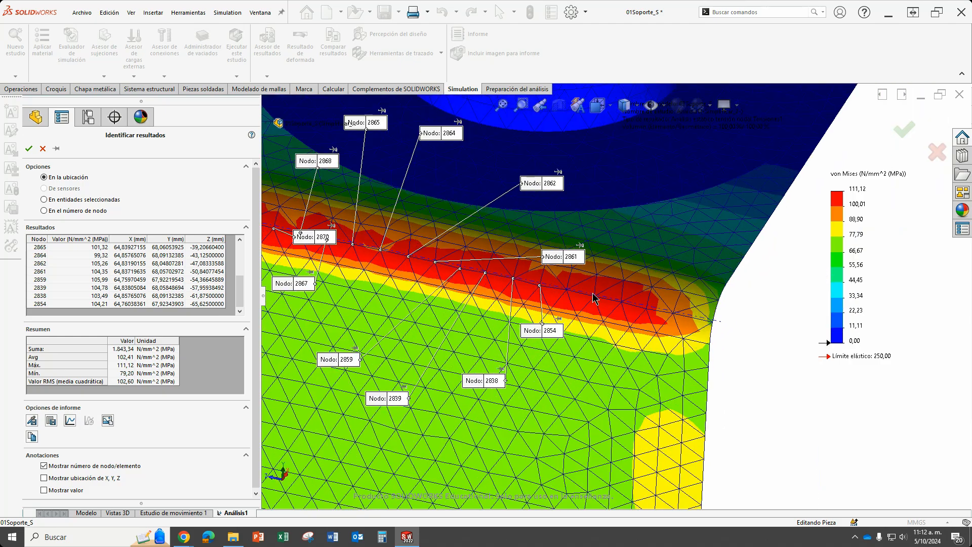
left_click(508, 277)
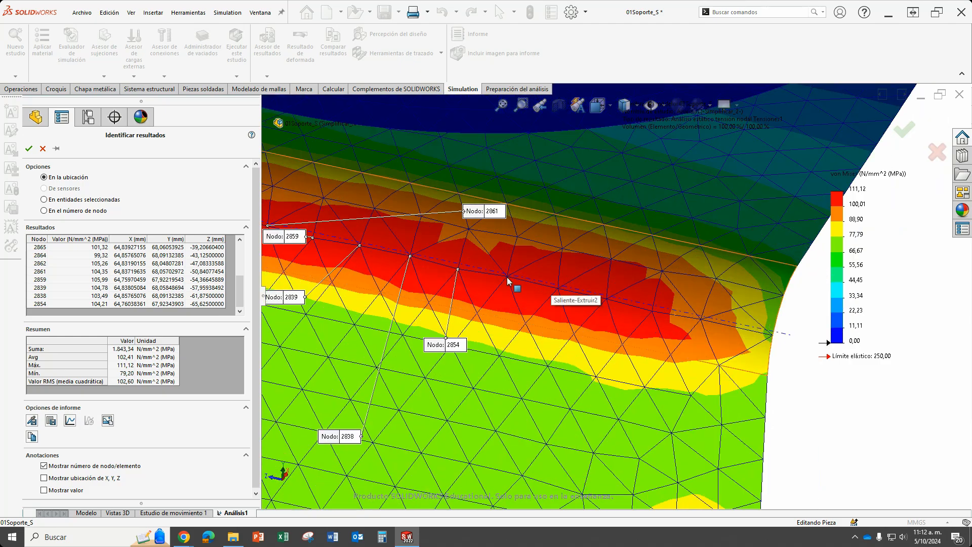
left_click(557, 289)
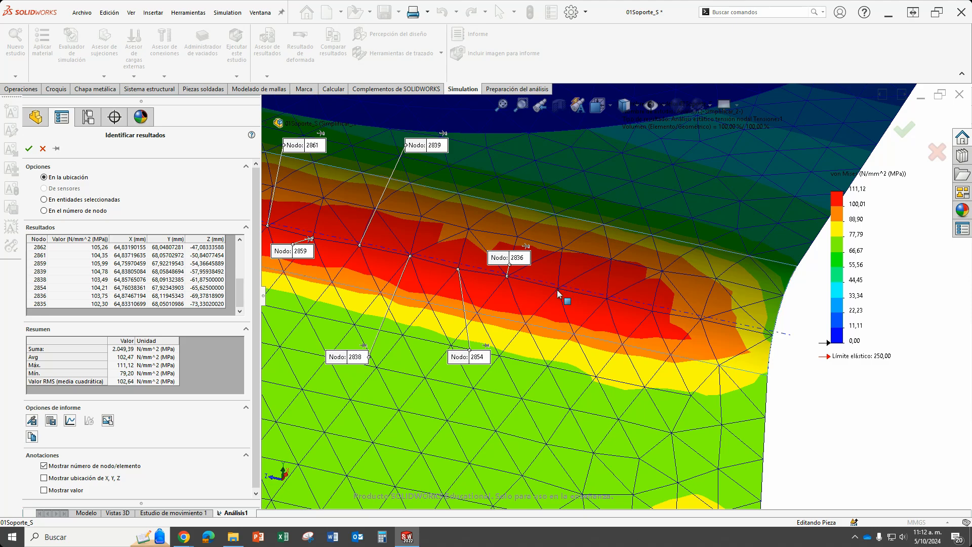
left_click(606, 299)
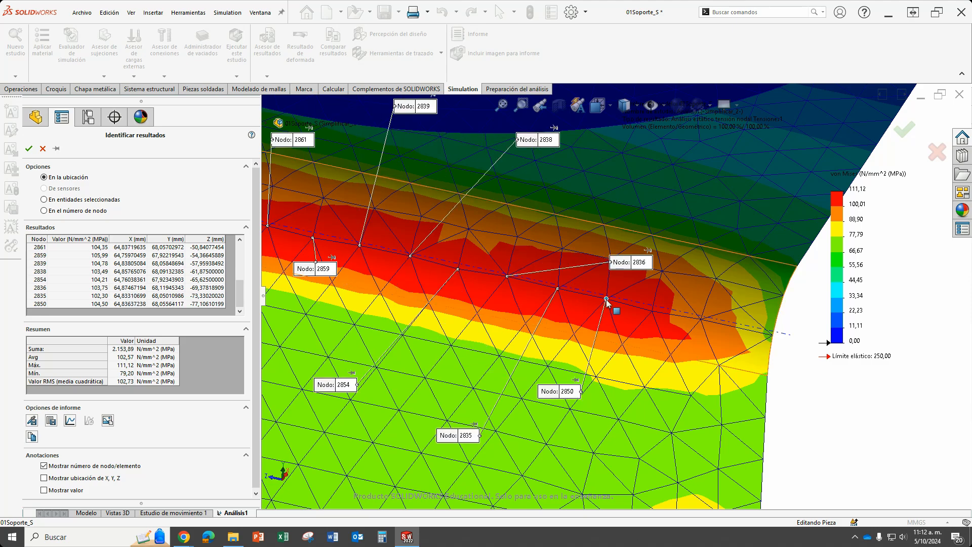
left_click(652, 310)
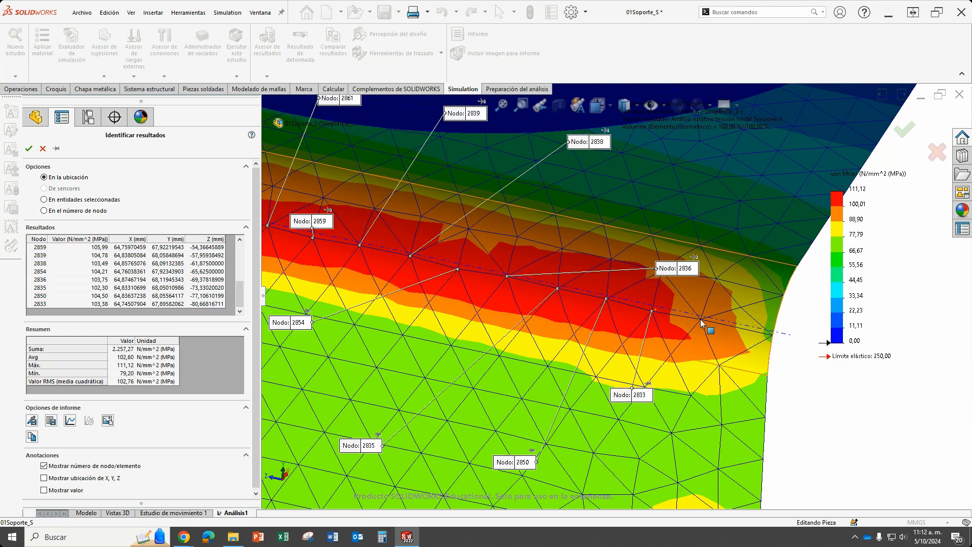
left_click(700, 320)
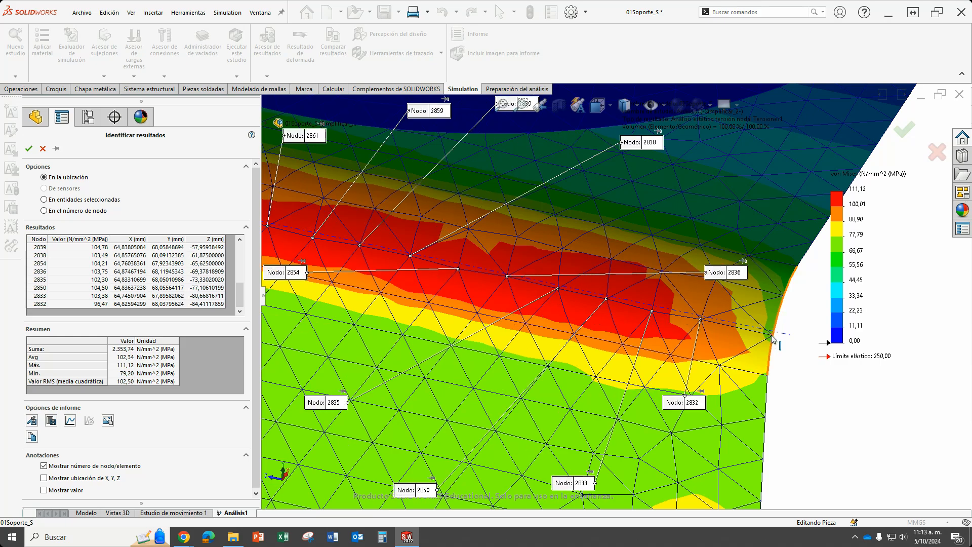
left_click(759, 413)
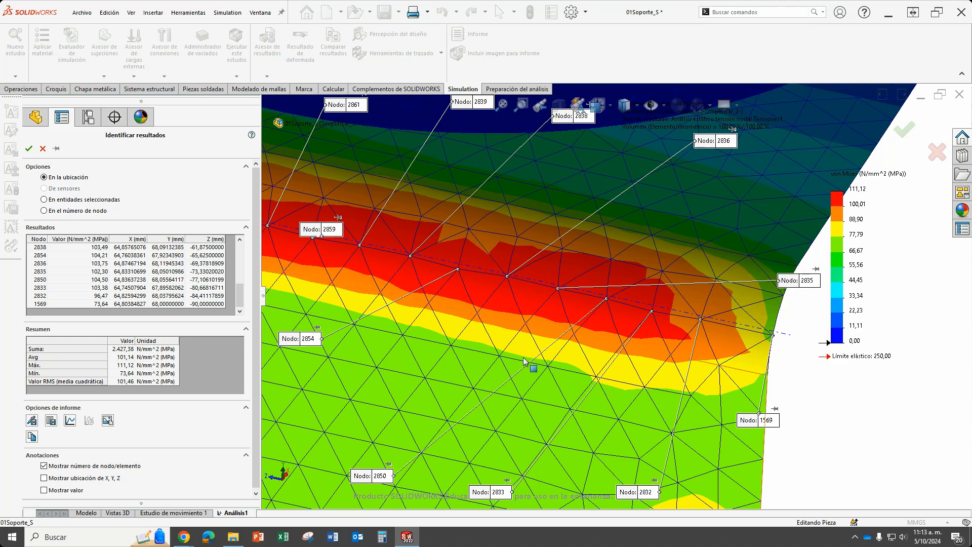
Plot the probed nodes' von Mises stresses as a graph, enlarge it to examine the curve, and leave result identification.
scroll(526, 362, "up", 8)
scroll(583, 282, "down", 3)
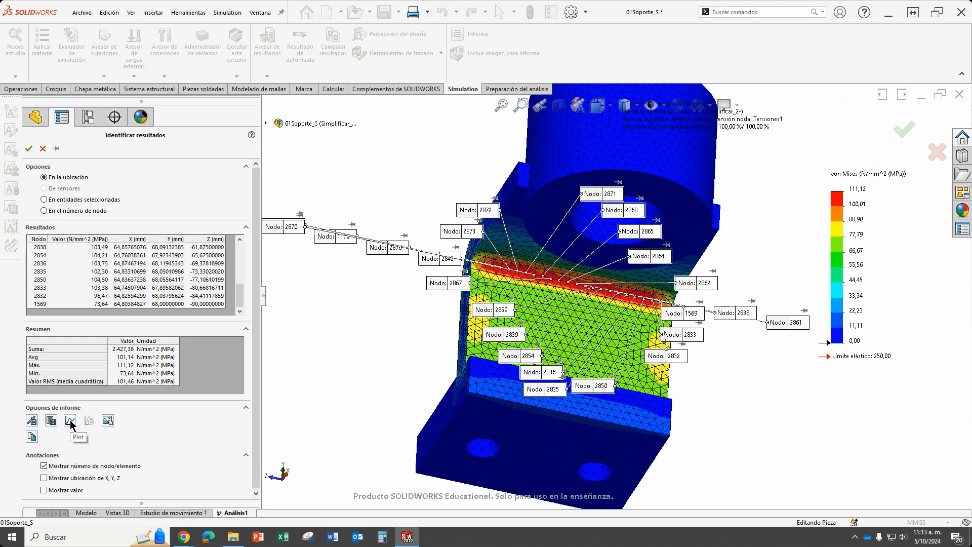
left_click(70, 421)
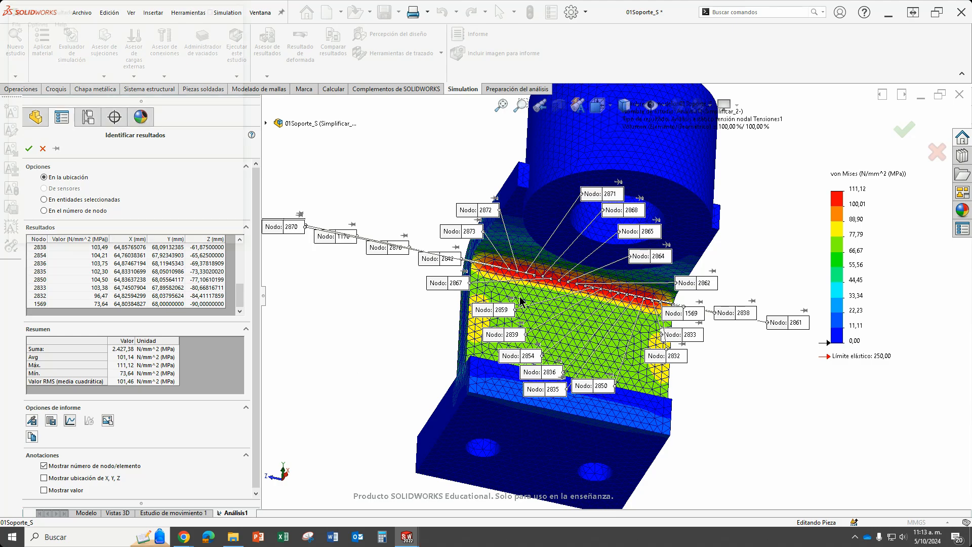
left_click_drag(140, 9, 421, 147)
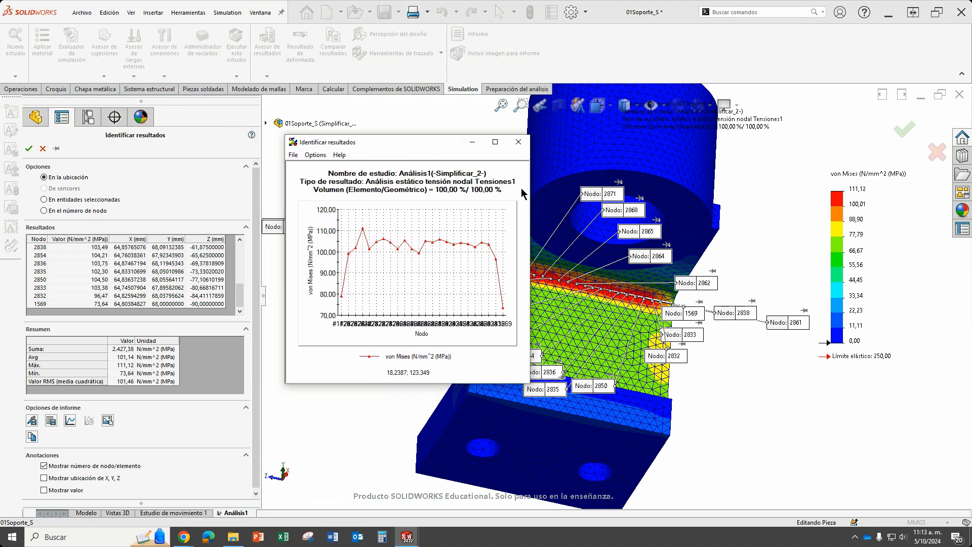
left_click_drag(528, 243, 812, 243)
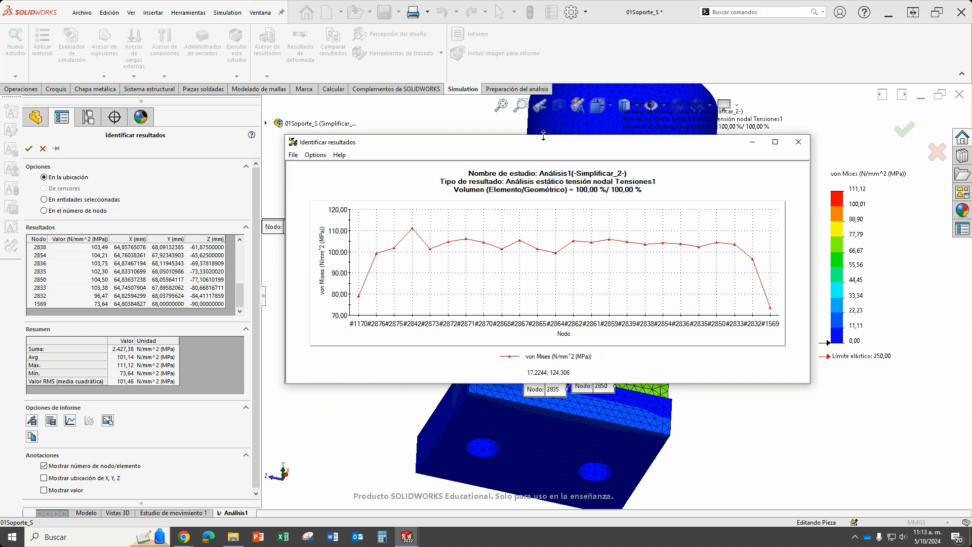
left_click_drag(543, 135, 544, 17)
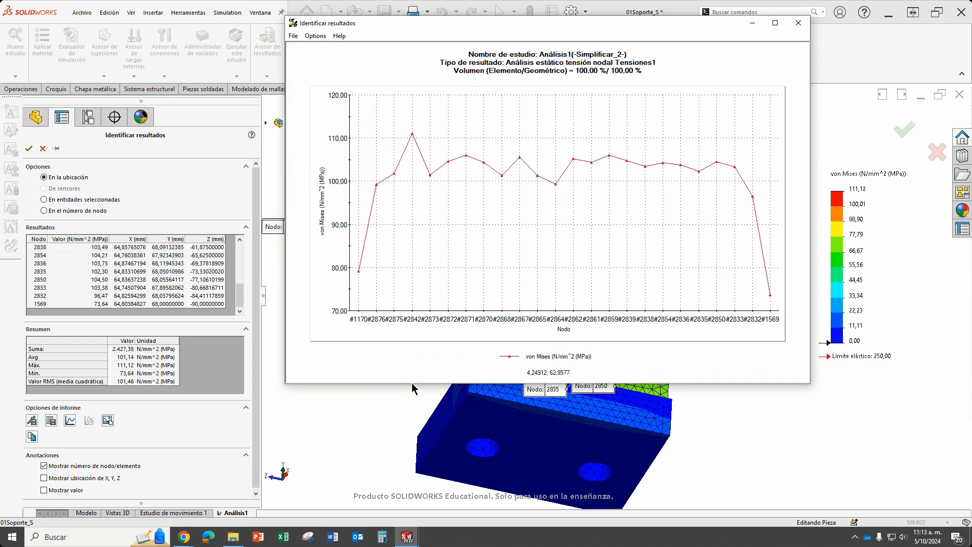
left_click_drag(411, 385, 412, 436)
left_click_drag(286, 178, 79, 207)
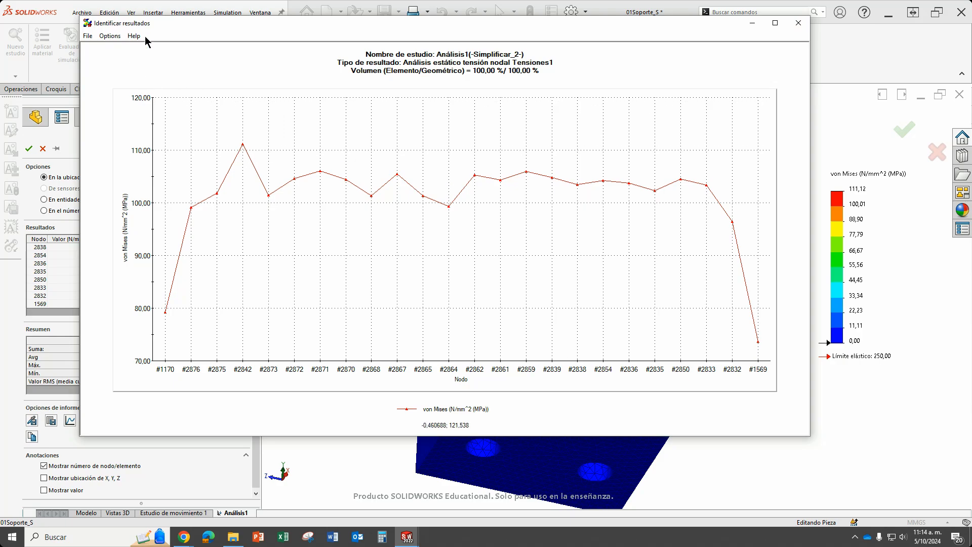
left_click(798, 24)
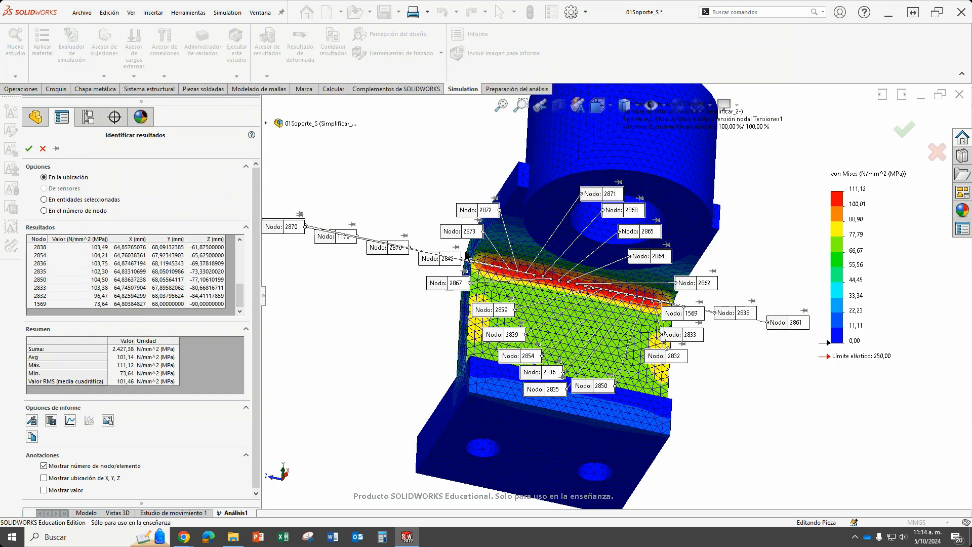
left_click(43, 148)
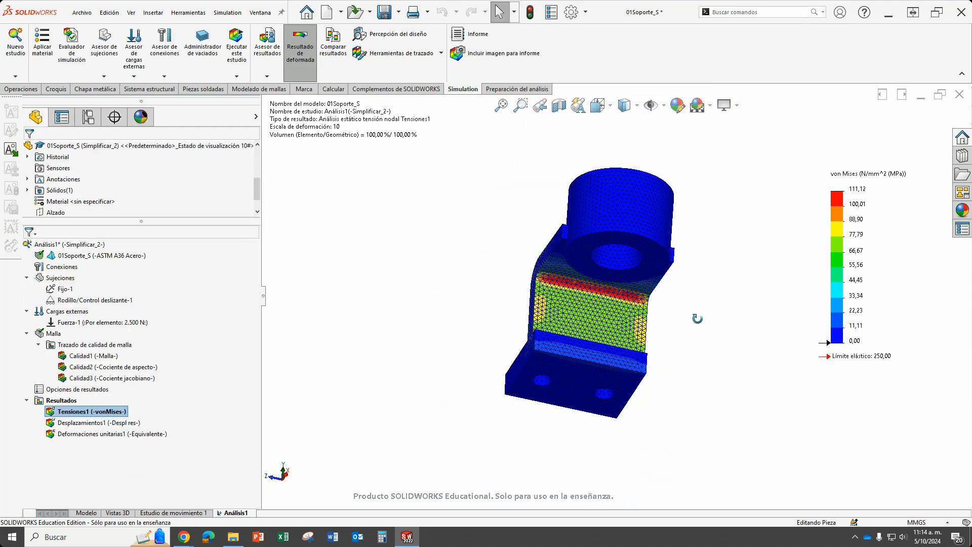
Edit the von Mises plot's chart options, replacing the automatic legend minimum with a user-defined value of 30 MPa.
middle_click_drag(619, 254, 732, 338)
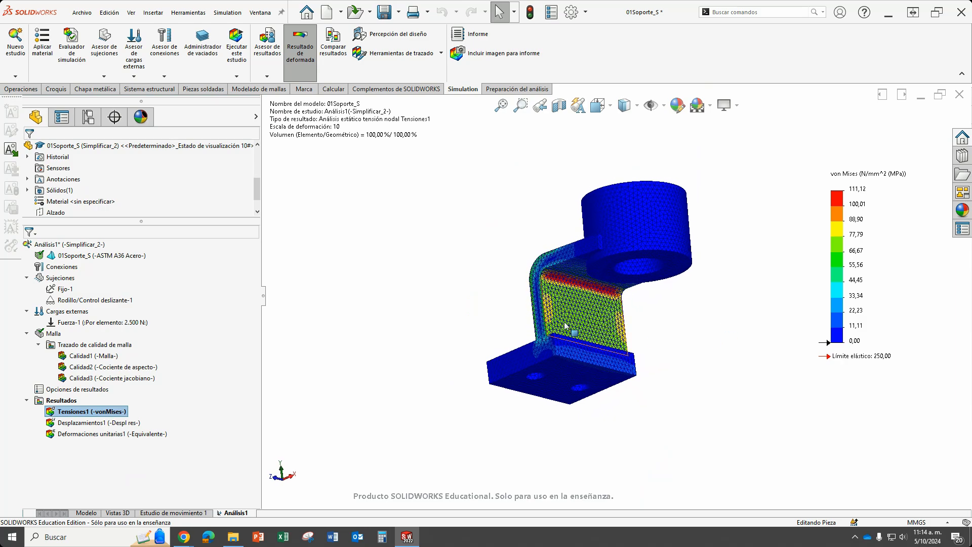
scroll(565, 323, "down", 1)
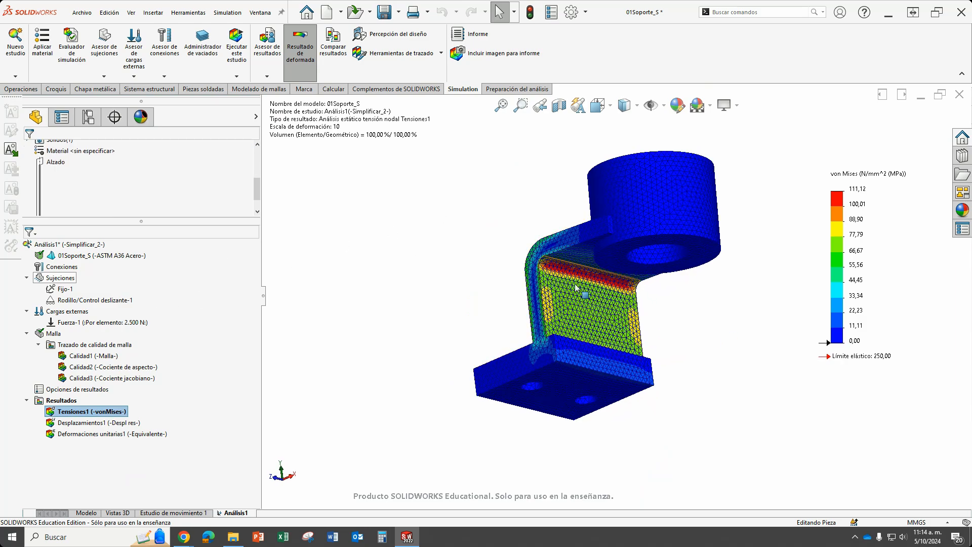
scroll(481, 301, "up", 1)
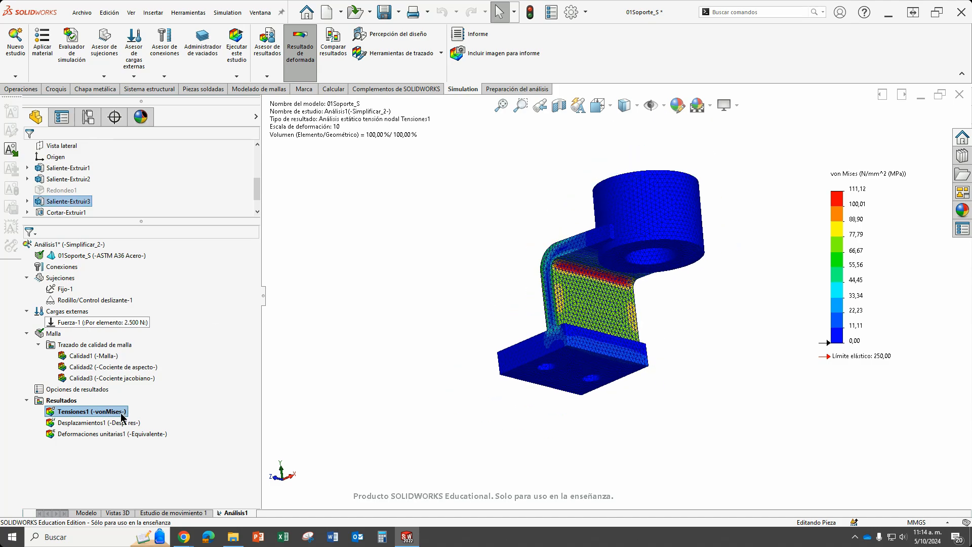
double_click(868, 221)
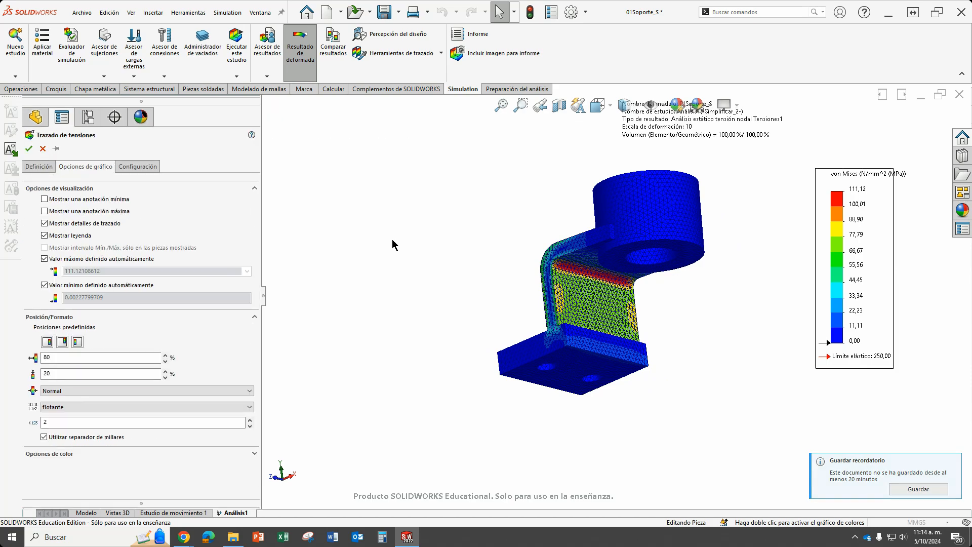
left_click(134, 168)
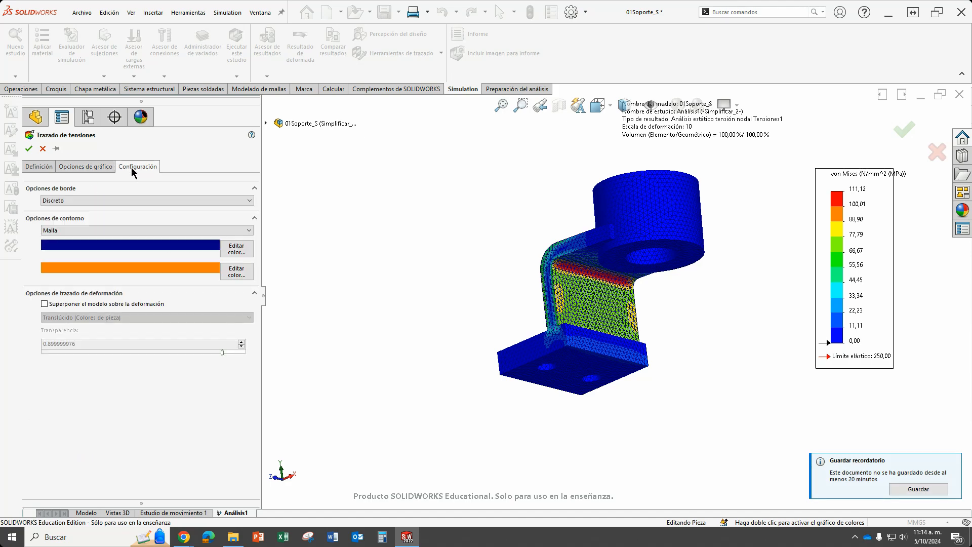
left_click(41, 165)
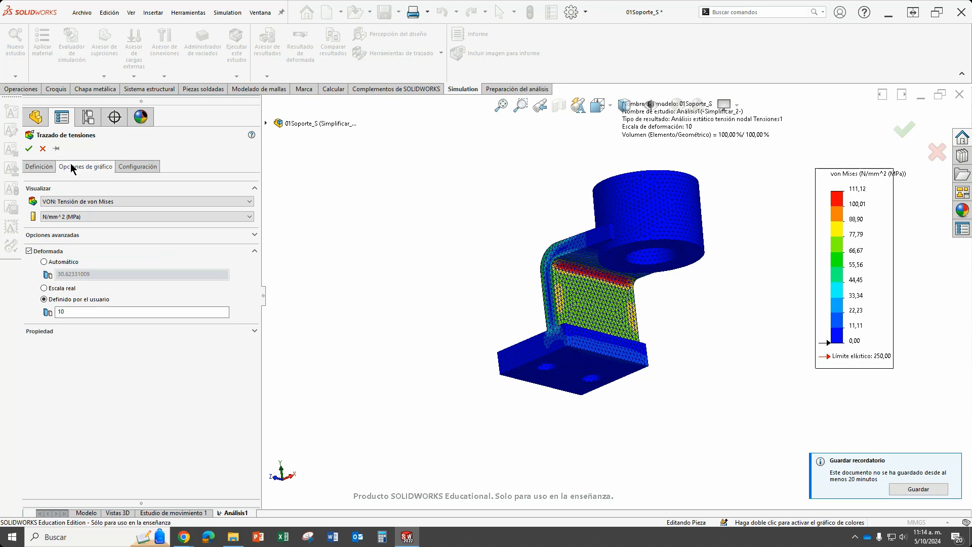
left_click(71, 165)
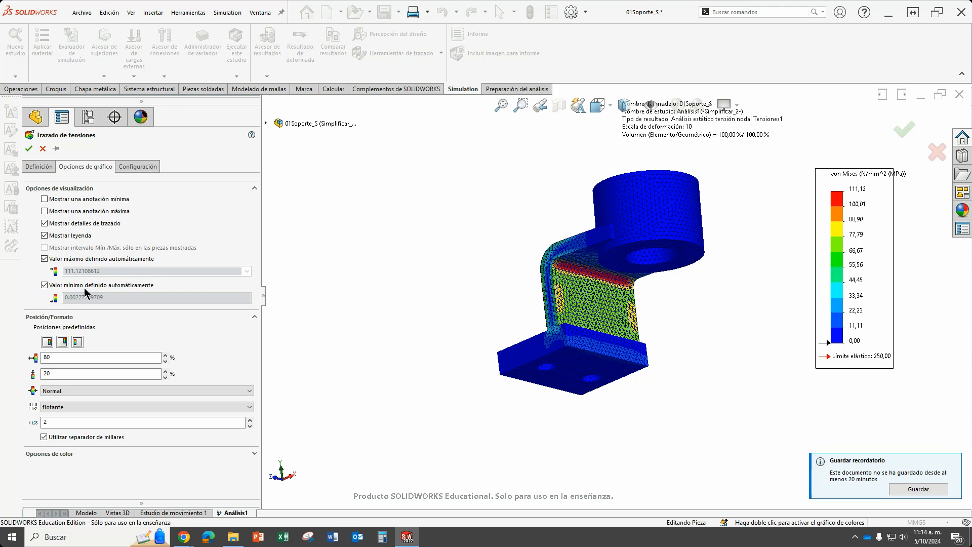
left_click(44, 285)
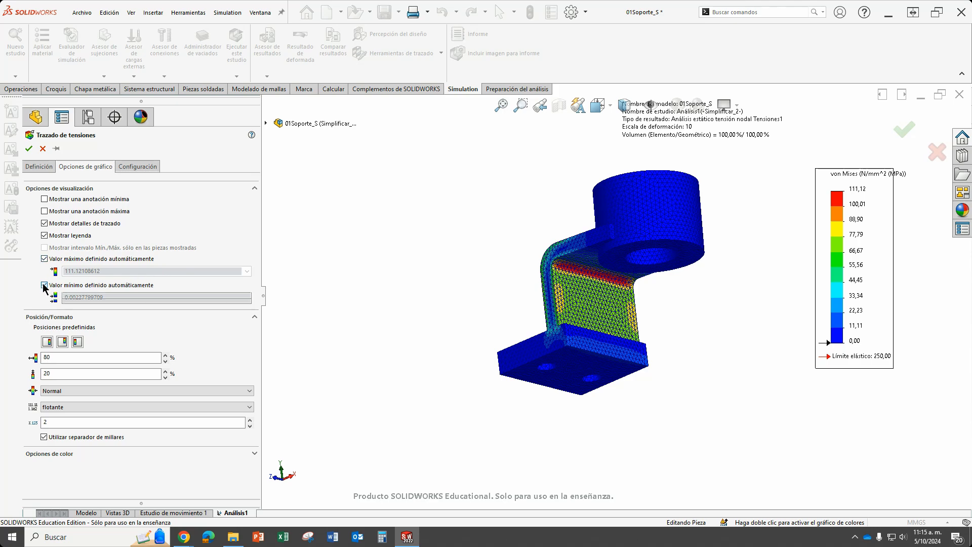
left_click_drag(103, 308, 64, 308)
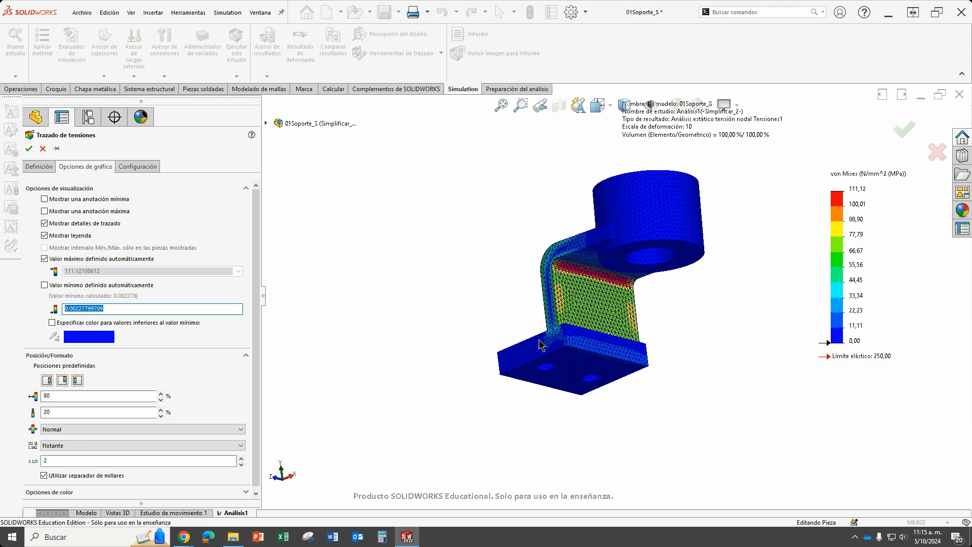
type("30")
Specify grey as the colour for stresses below the legend minimum and examine the remaining high-stress region.
left_click(80, 323)
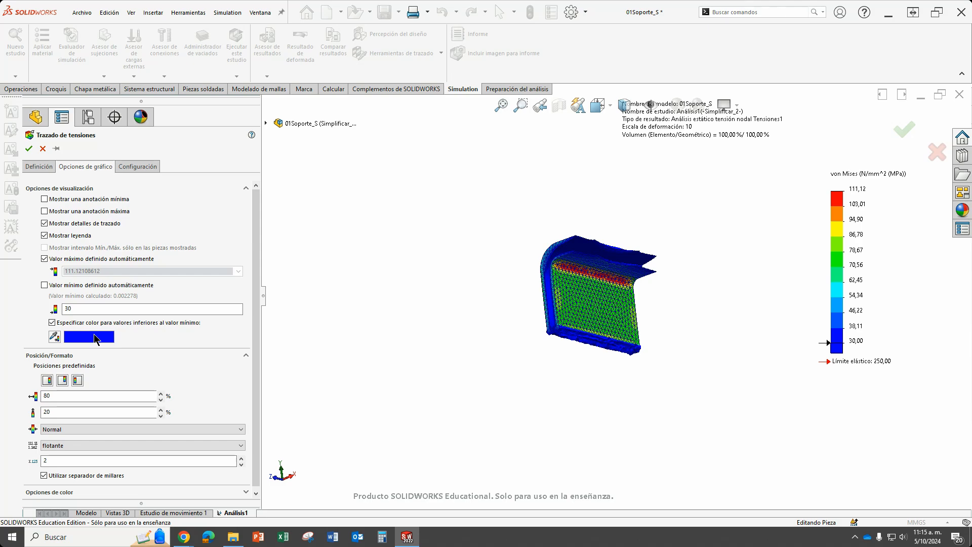
left_click(93, 333)
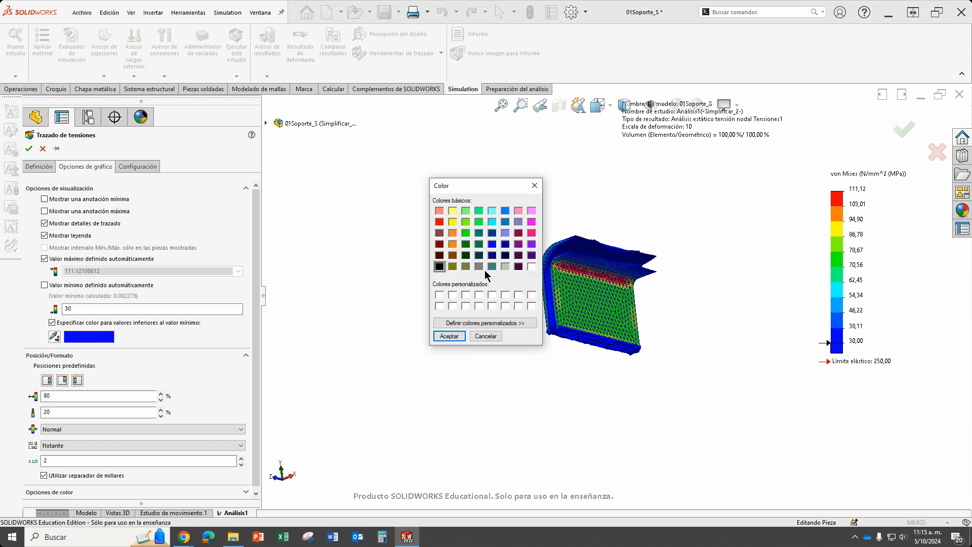
left_click(479, 267)
left_click(462, 336)
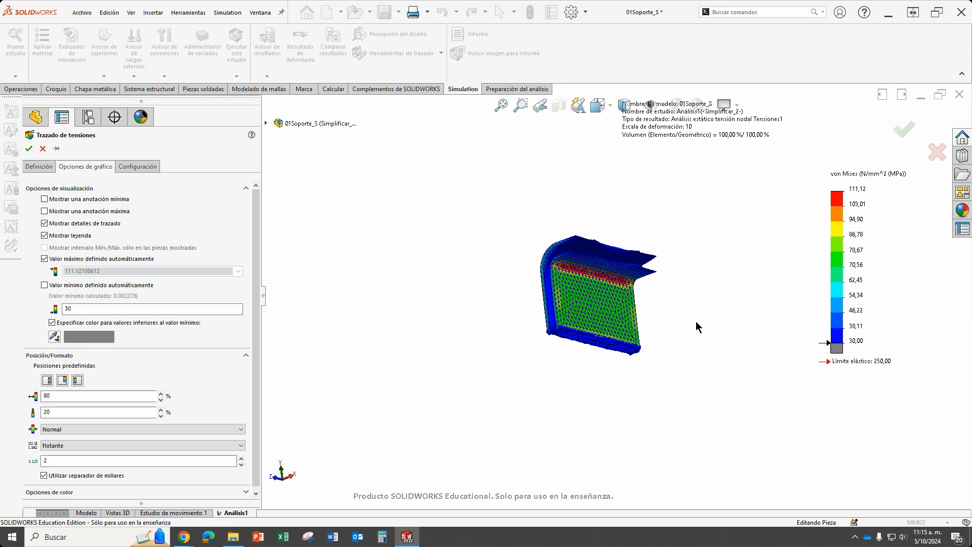
scroll(588, 289, "down", 3)
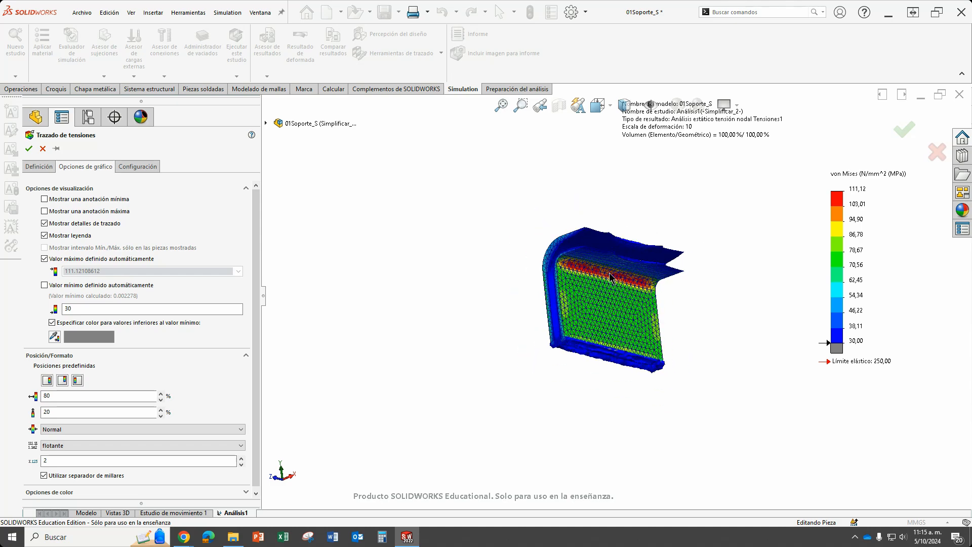
scroll(611, 280, "down", 2)
scroll(613, 278, "down", 3)
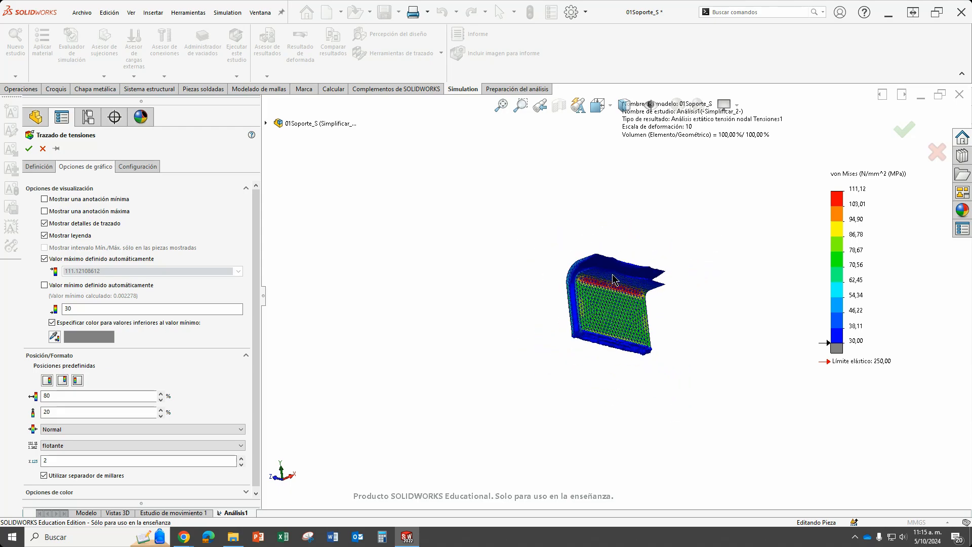
middle_click_drag(630, 343, 650, 363)
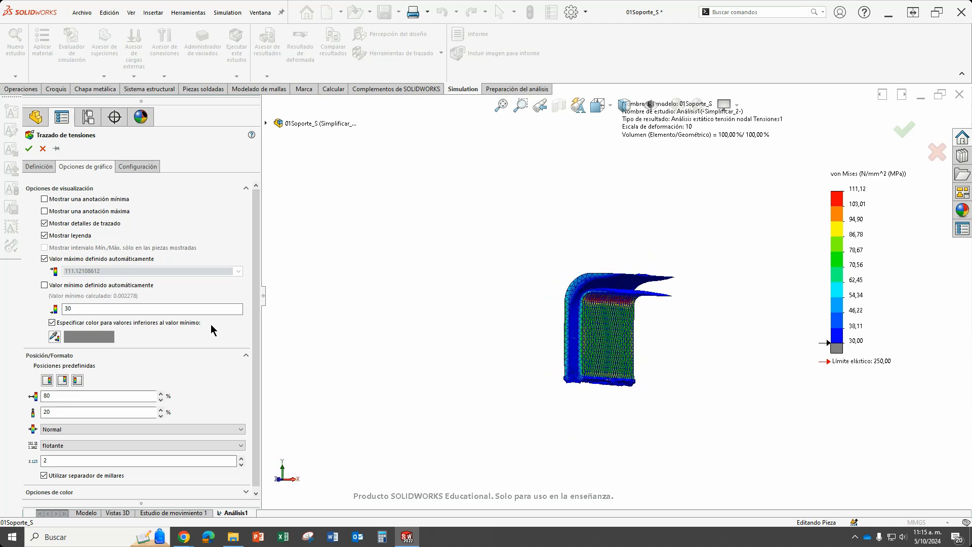
Try the plot without the below-minimum colour, switching the legend's minimum and maximum between automatic and user-defined.
left_click(53, 322)
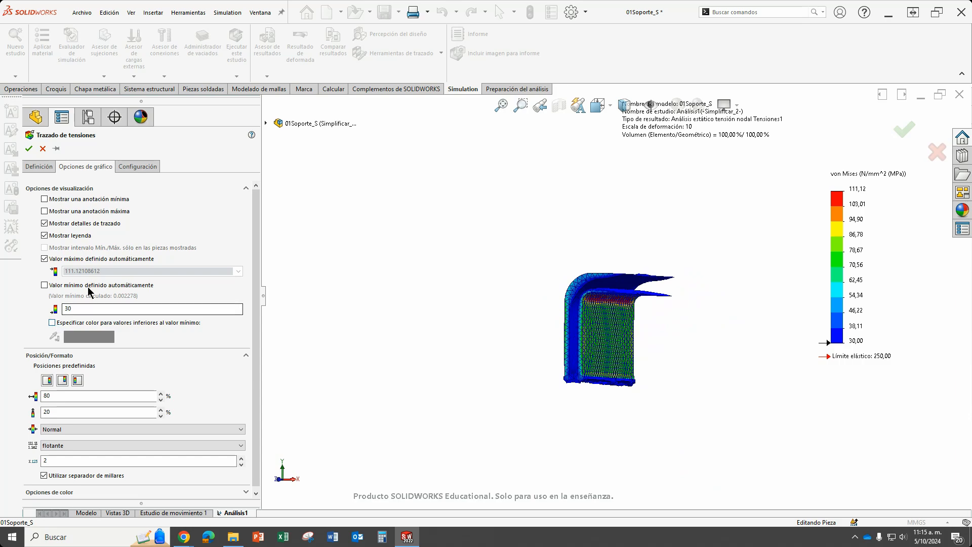
left_click(44, 286)
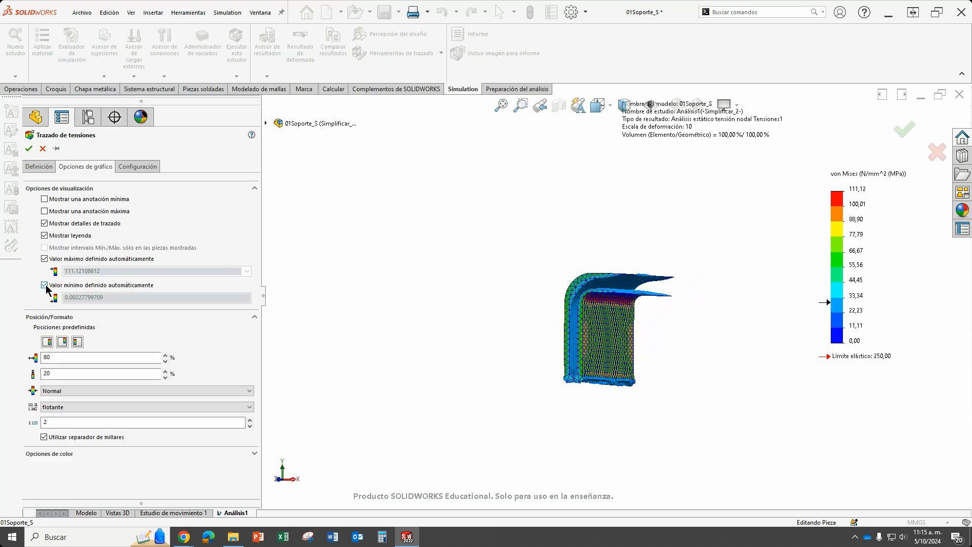
left_click(45, 258)
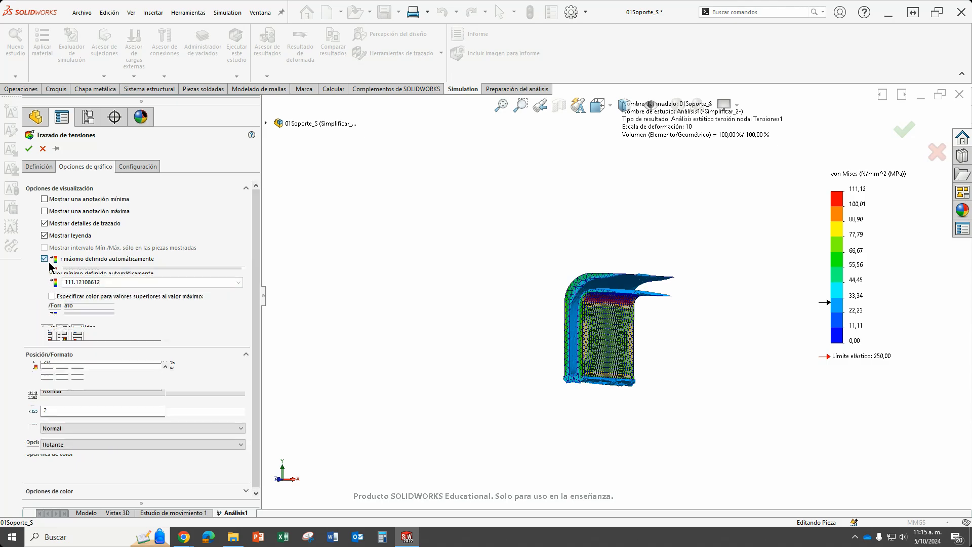
left_click_drag(107, 282, 58, 287)
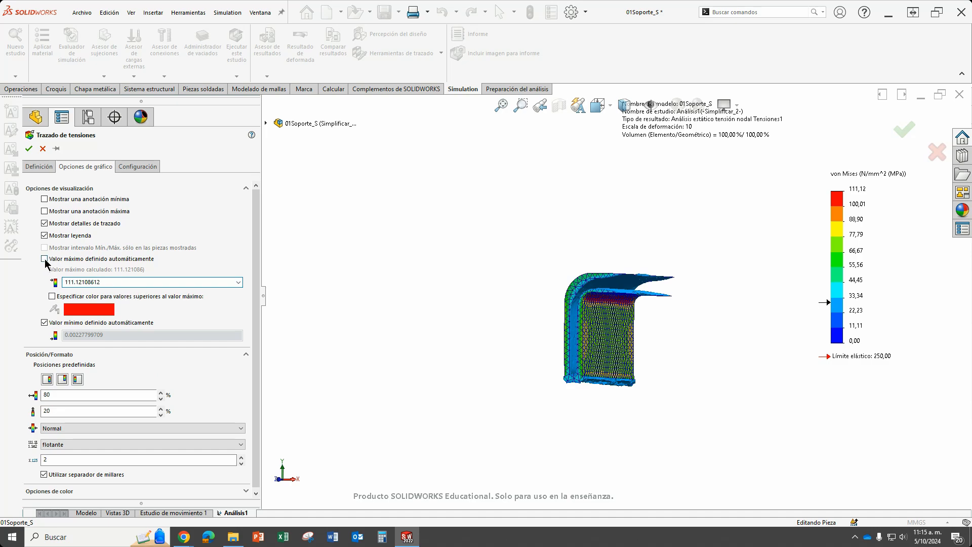
left_click(45, 259)
left_click(45, 285)
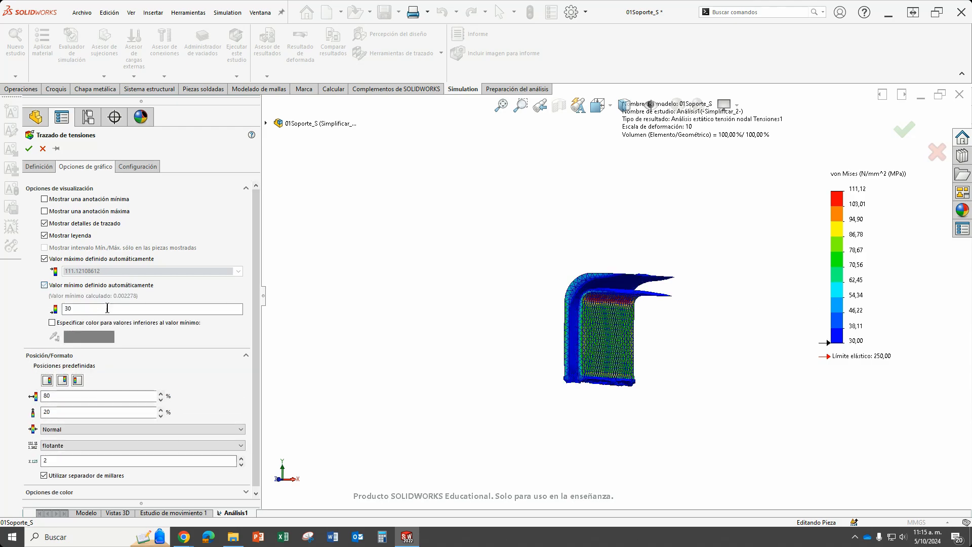
Enable the grey colour for stresses below the 30 MPa minimum and accept the stress plot settings.
left_click_drag(78, 308, 64, 309)
left_click(52, 323)
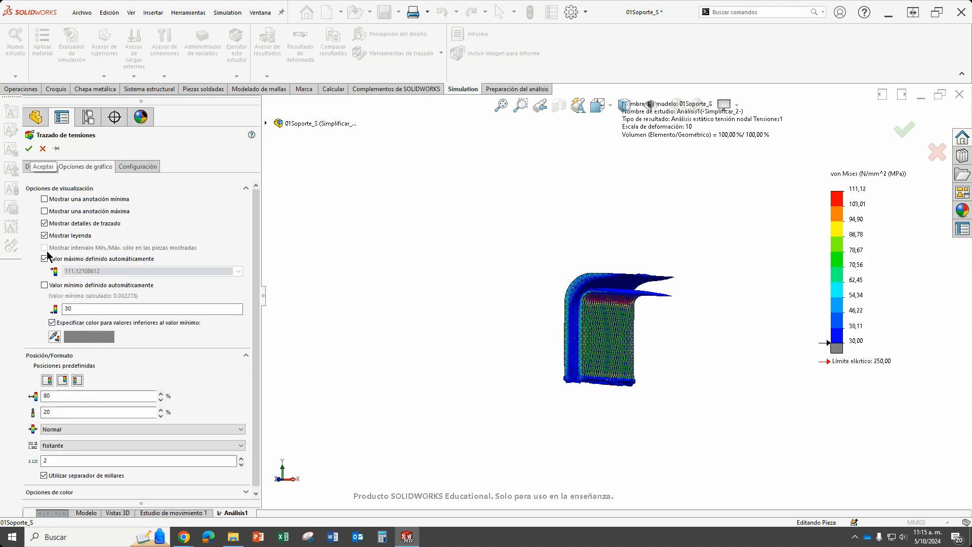
left_click(28, 148)
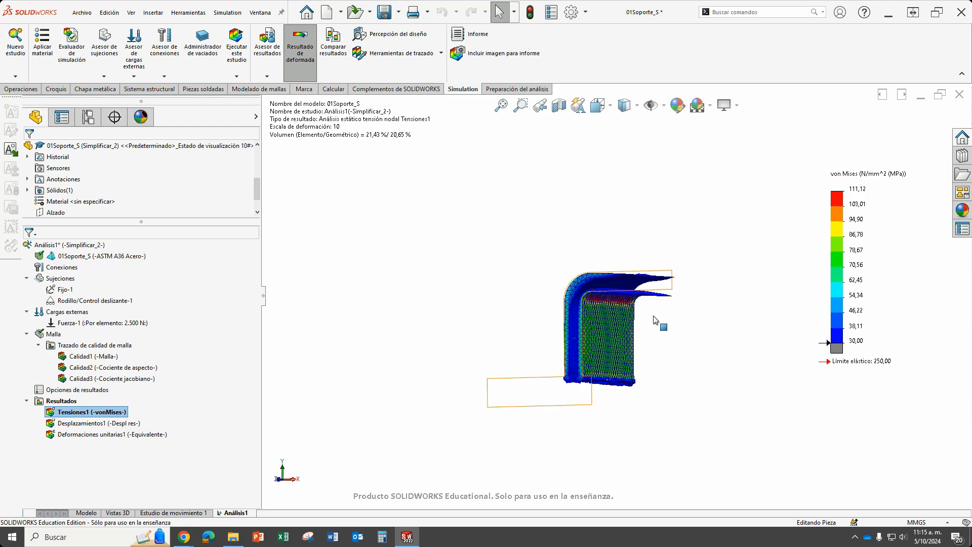
Edit the iso-surface clipping of the von Mises stress plot, setting the Iso 1 value to 125 MPa.
right_click(87, 416)
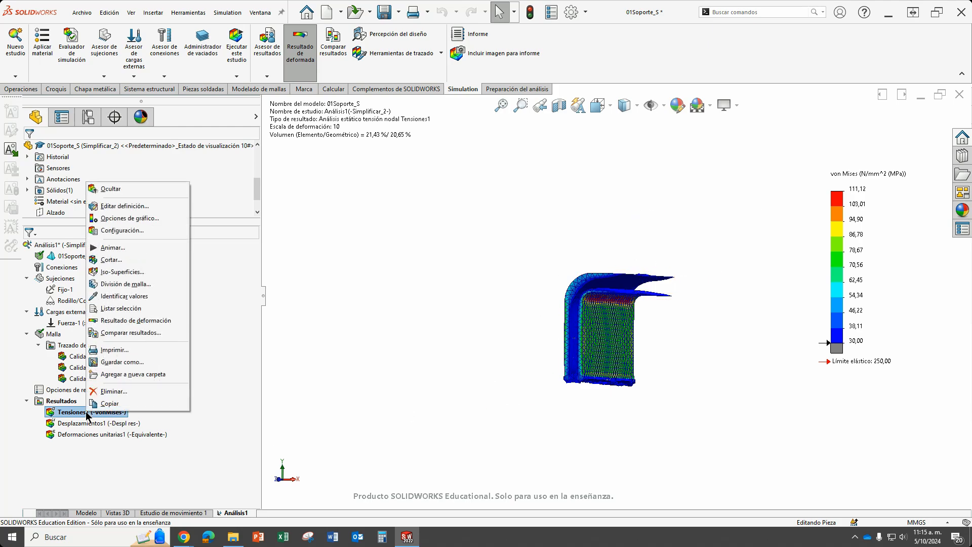
left_click(131, 278)
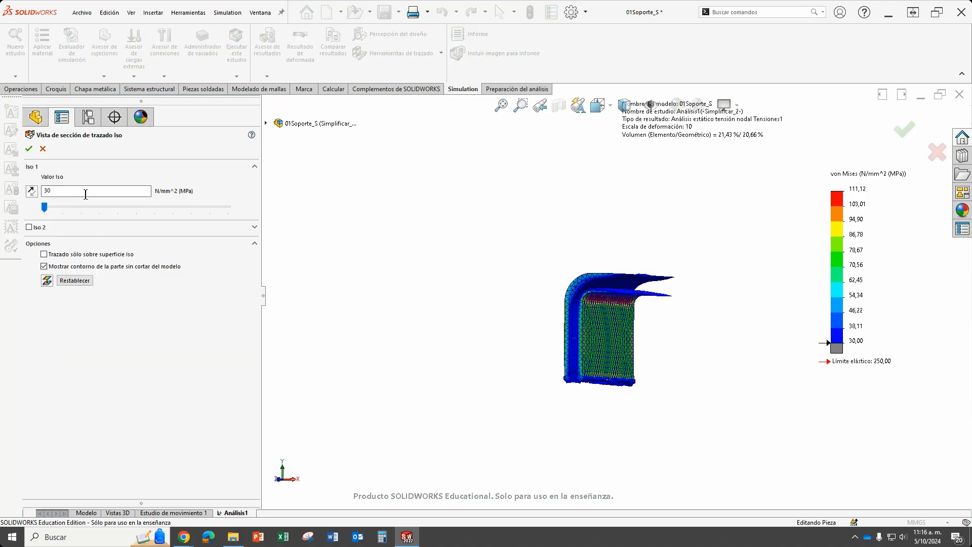
left_click_drag(46, 207, 1, 219)
left_click_drag(55, 191, 28, 192)
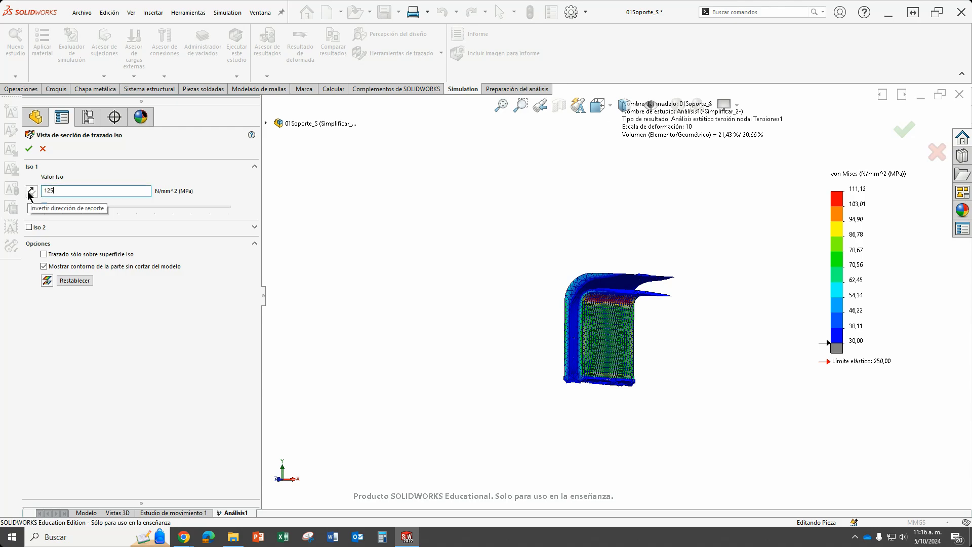
type("125")
key("Return")
Set the Iso 1 value to 250 MPa with the clipping direction reversed and accept the iso-surface view.
double_click(48, 191)
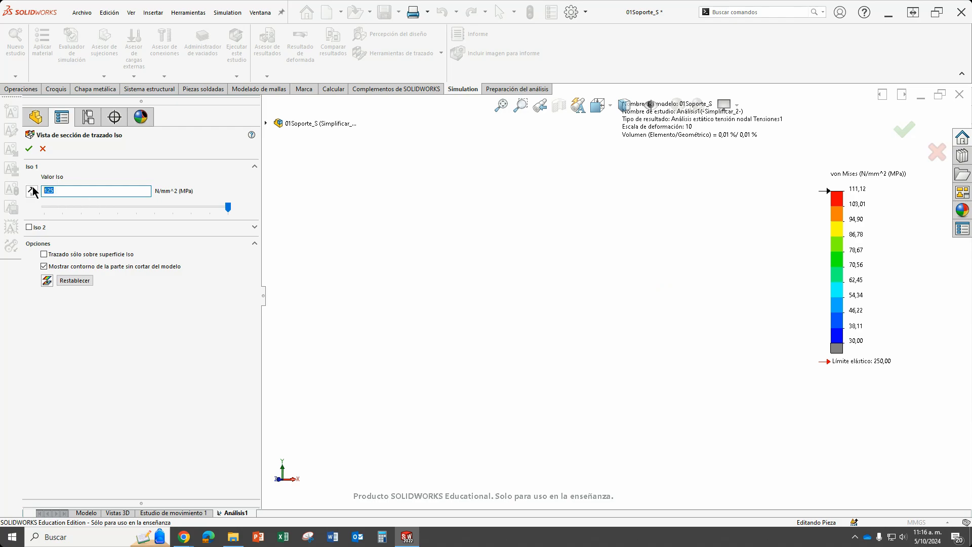
type("250")
left_click(31, 191)
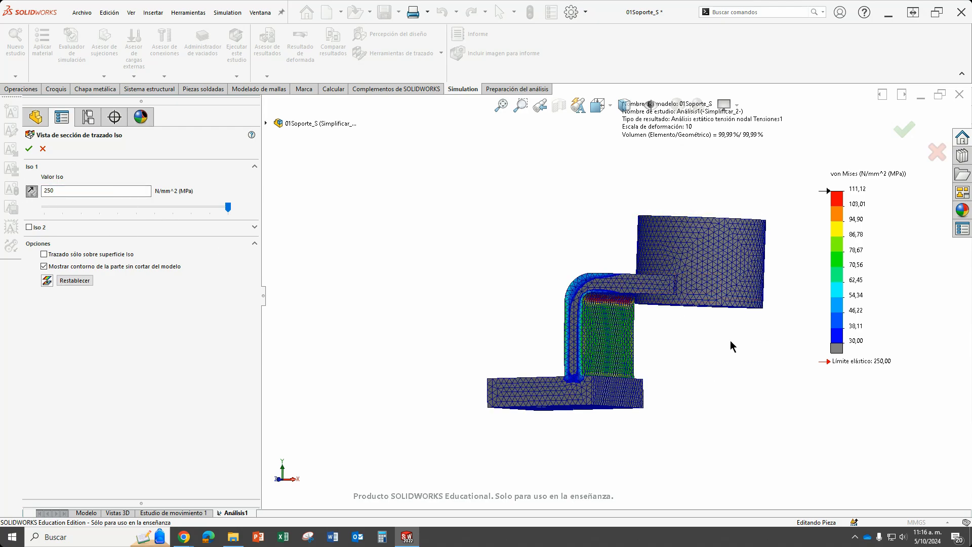
middle_click_drag(731, 343, 710, 298)
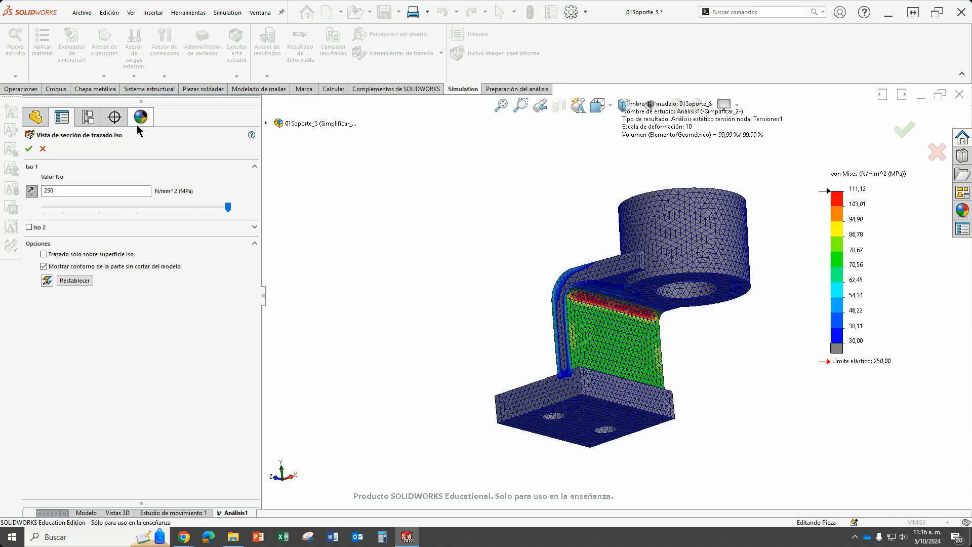
double_click(59, 191)
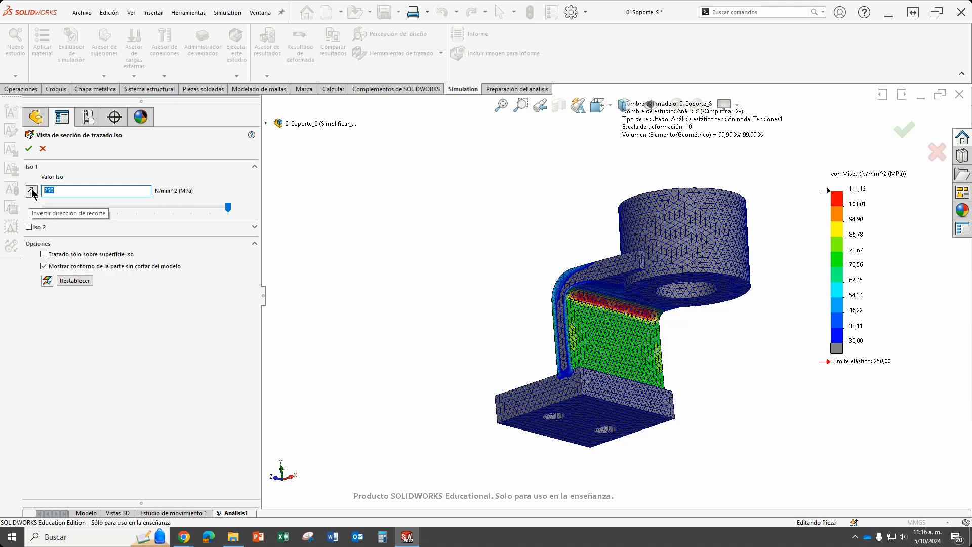
left_click(32, 191)
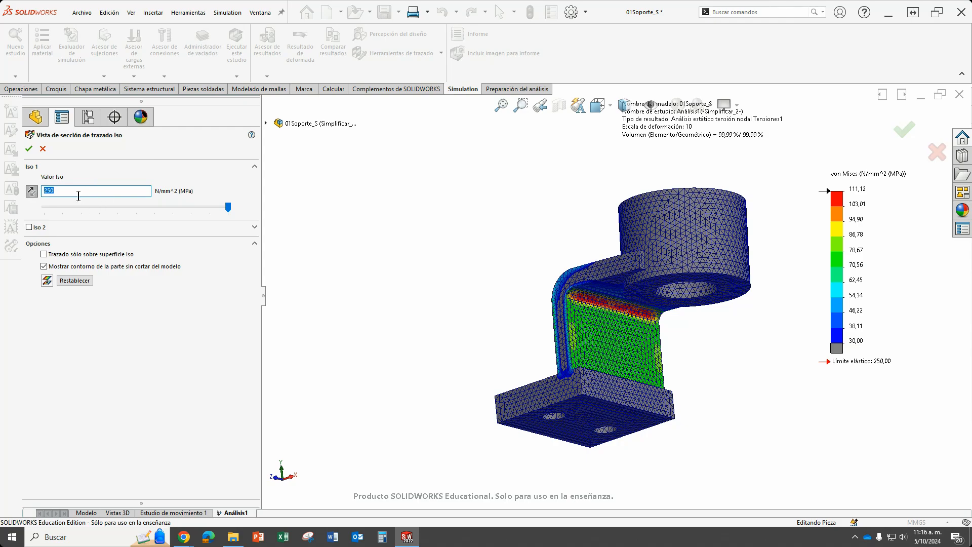
left_click(29, 148)
Examine the grey low-stress regions and the coloured stress bands around the bracket's inner bend from several angles.
middle_click_drag(707, 311, 670, 356)
scroll(657, 321, "down", 4)
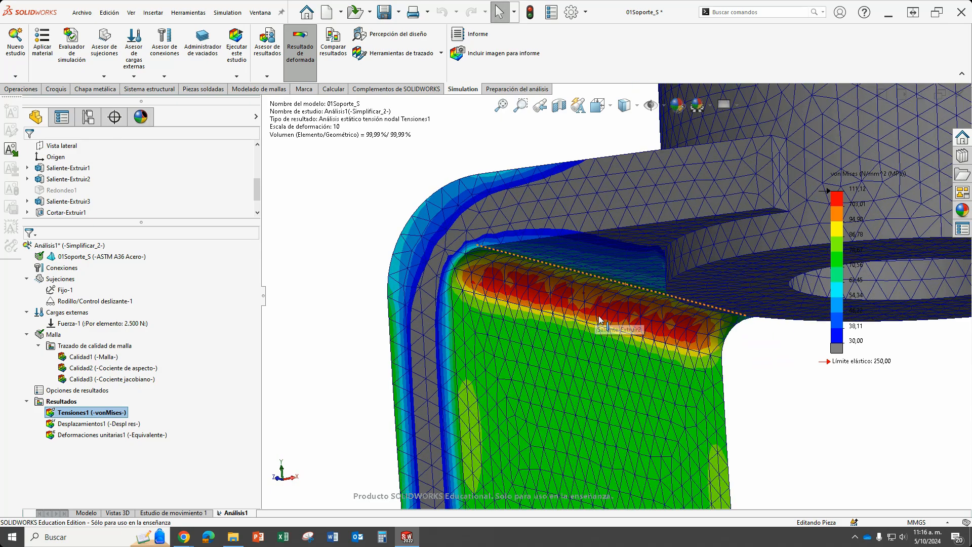
scroll(656, 321, "up", 5)
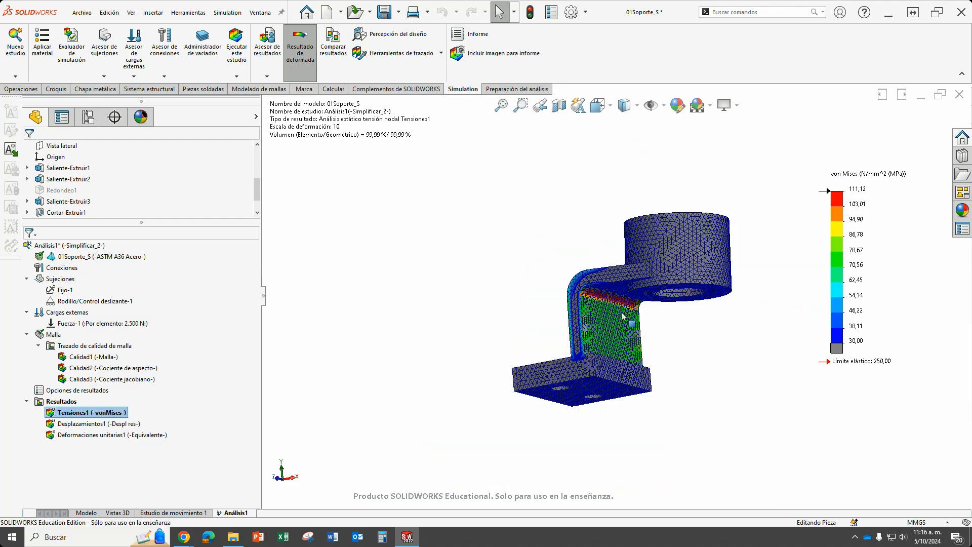
middle_click_drag(657, 320, 659, 366)
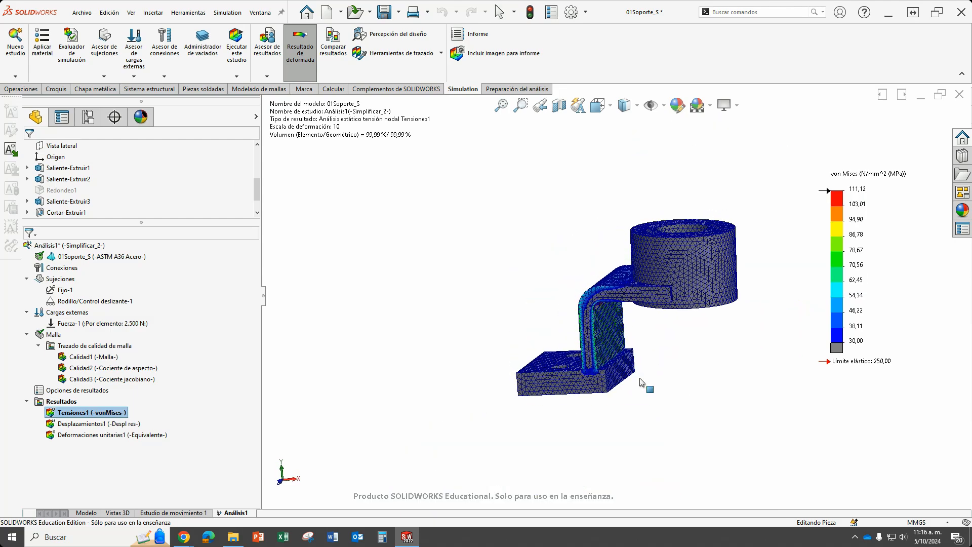
scroll(600, 341, "down", 2)
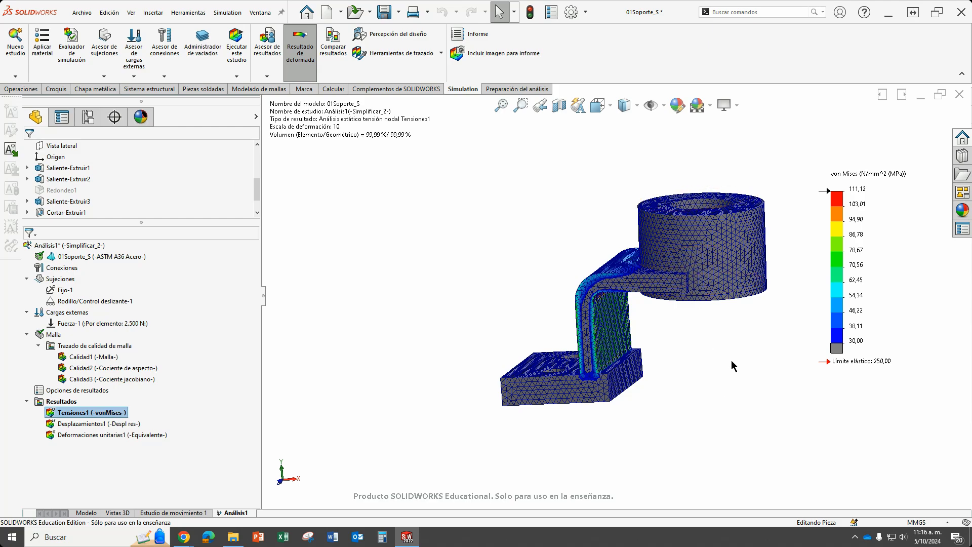
middle_click_drag(731, 360, 722, 327)
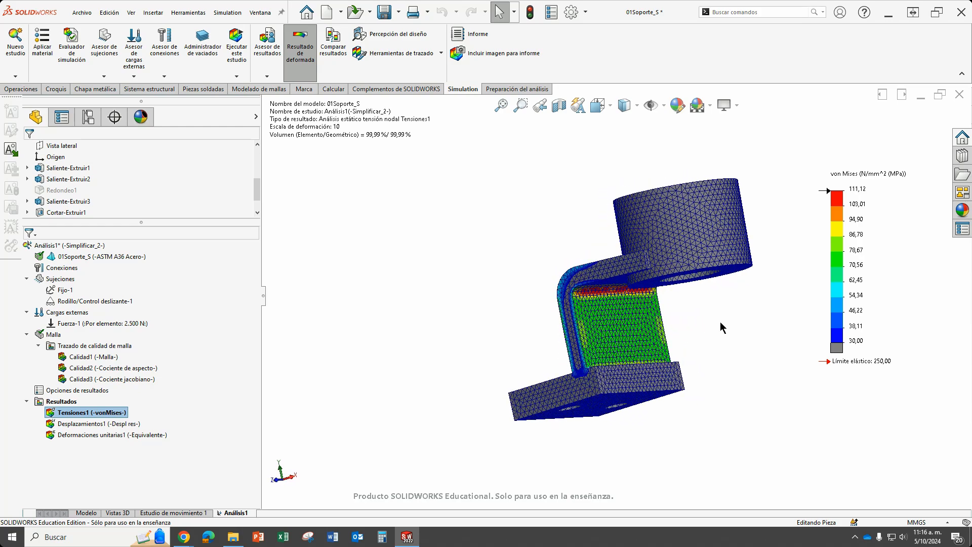
Turn off the specified colour for values below the minimum in the von Mises stress plot and accept the settings.
right_click(100, 417)
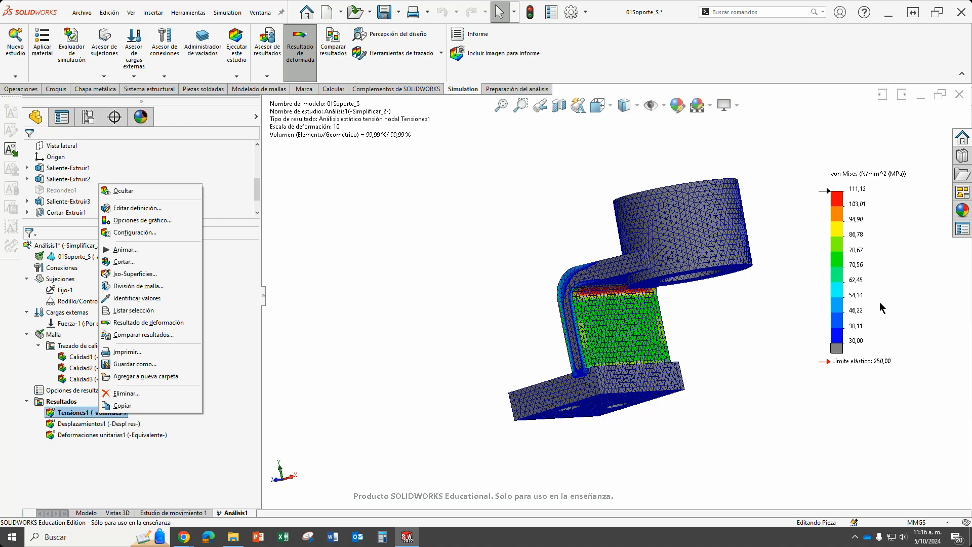
left_click(859, 273)
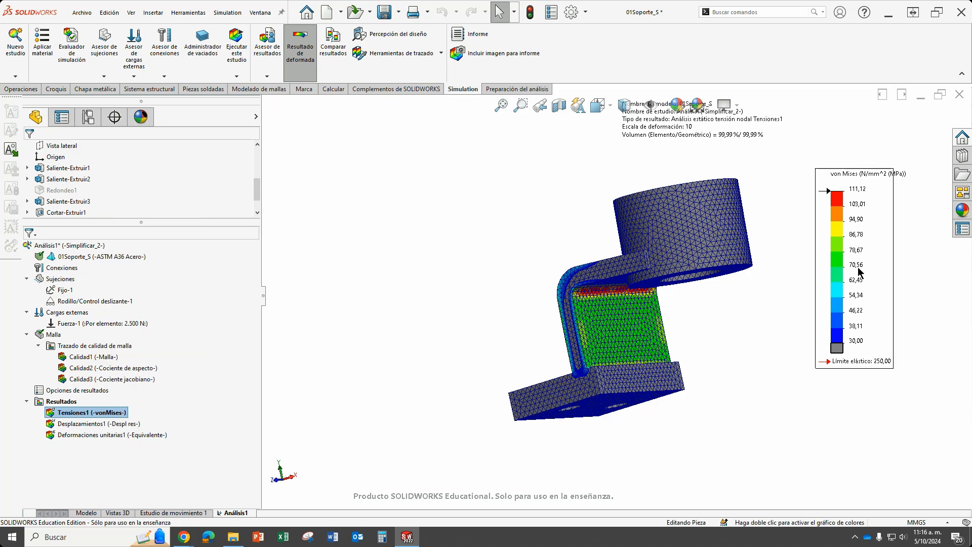
double_click(859, 272)
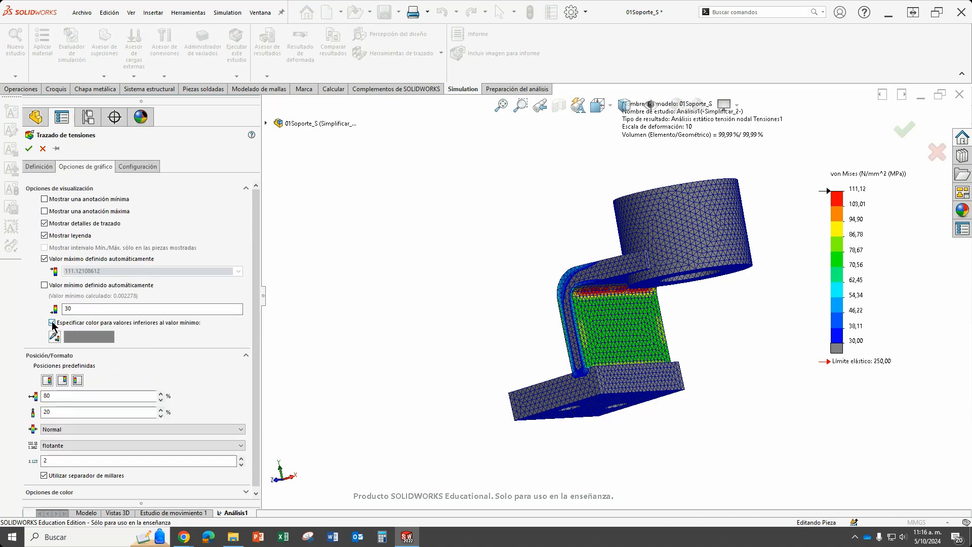
left_click(51, 323)
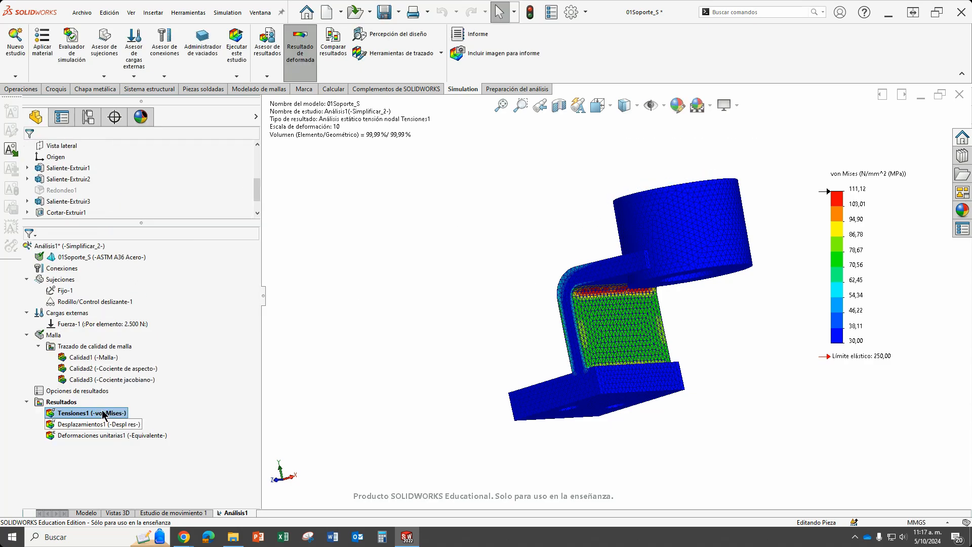
Apply a mesh control to the bracket's inner bend face at the finest density, with an element size of 0.93242797 mm.
right_click(57, 337)
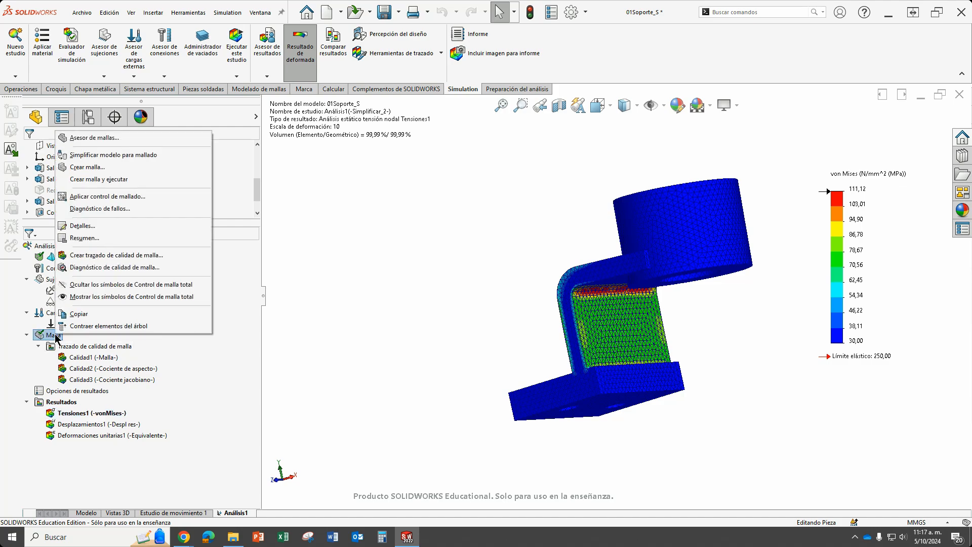
left_click(103, 197)
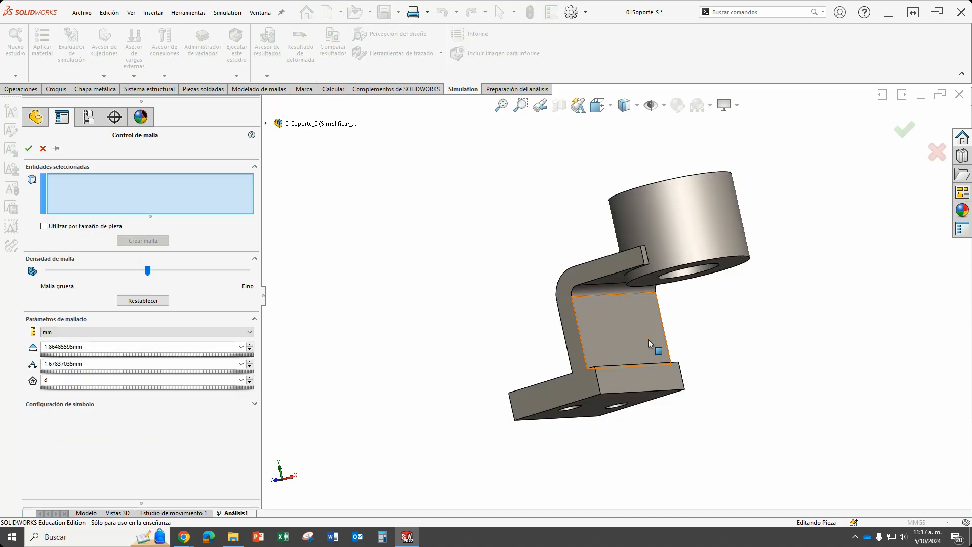
scroll(648, 339, "down", 5)
middle_click_drag(824, 334, 794, 279)
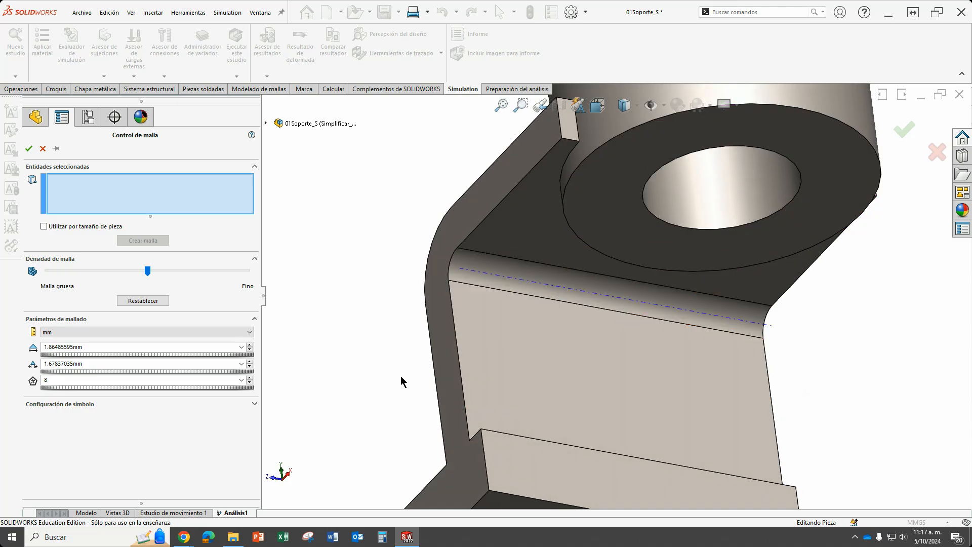
left_click(493, 261)
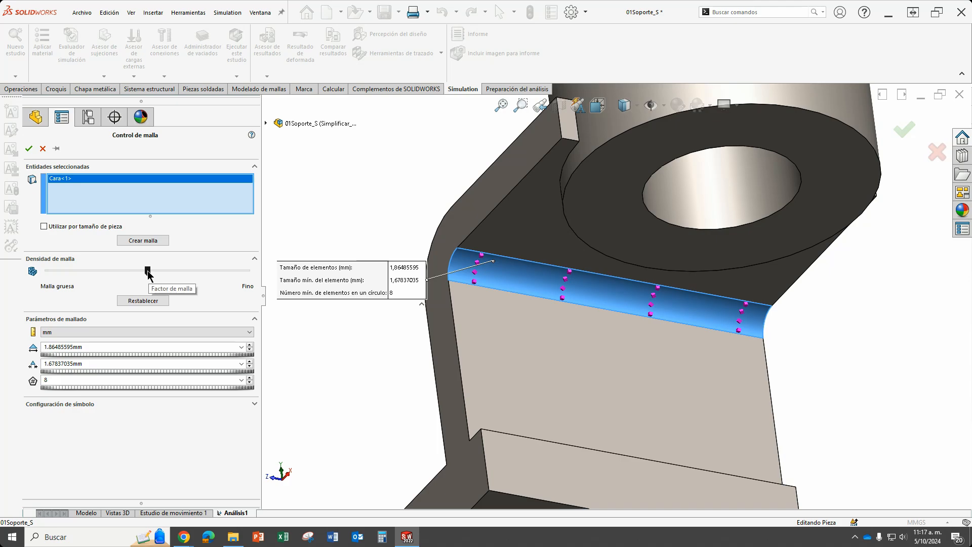
left_click_drag(148, 272, 267, 277)
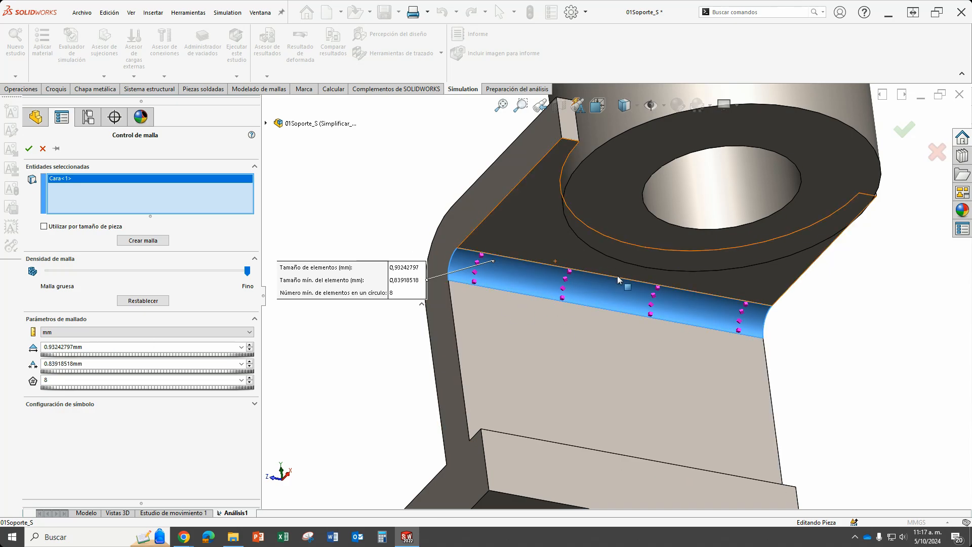
left_click(29, 148)
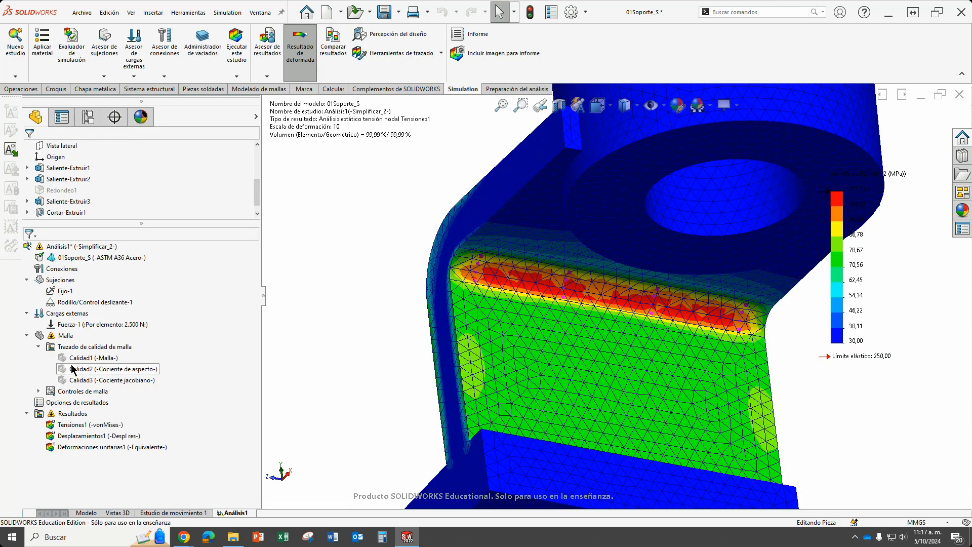
Remesh the study using the blended curvature-based mesh with a maximum element size of 5.59456784 mm and a minimum of 1.8648373 mm.
right_click(65, 335)
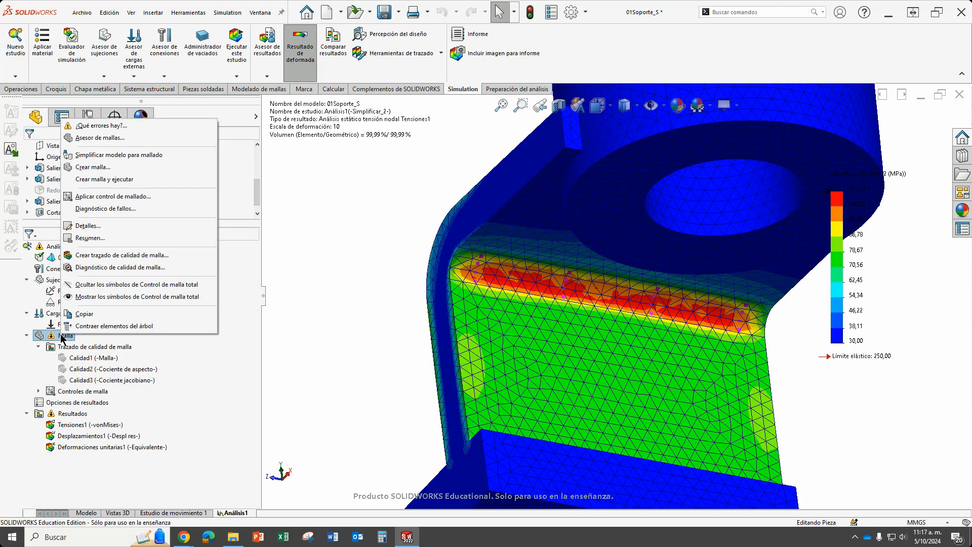
left_click(101, 168)
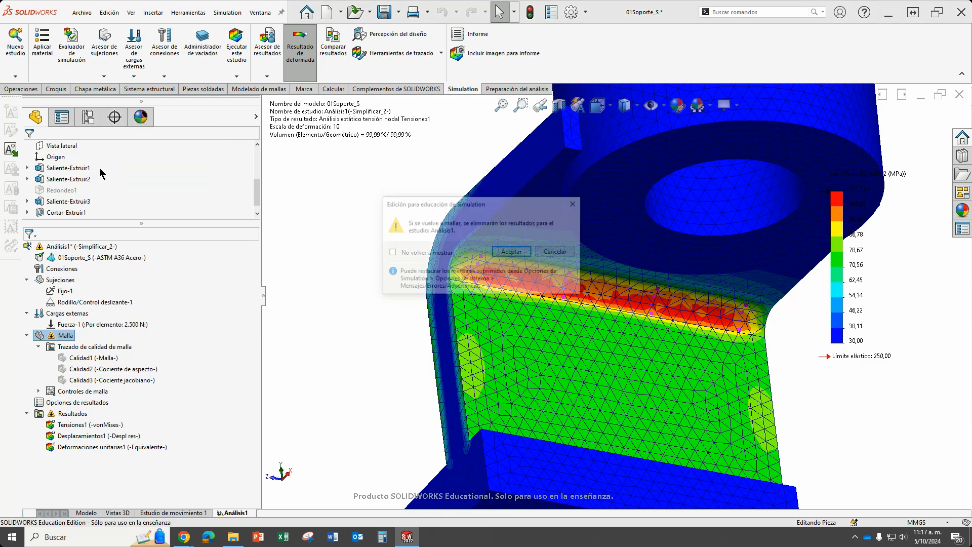
left_click(508, 251)
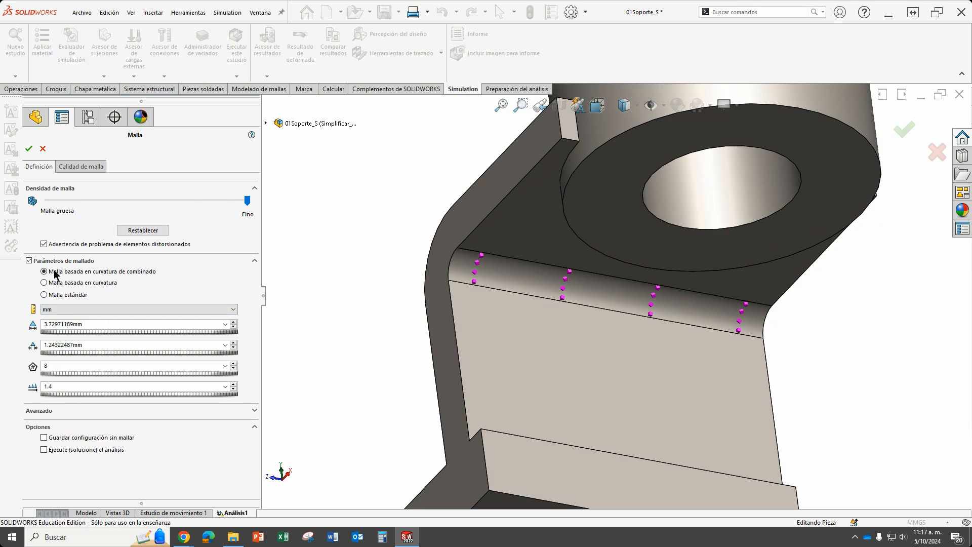
left_click_drag(247, 201, 198, 205)
left_click(29, 150)
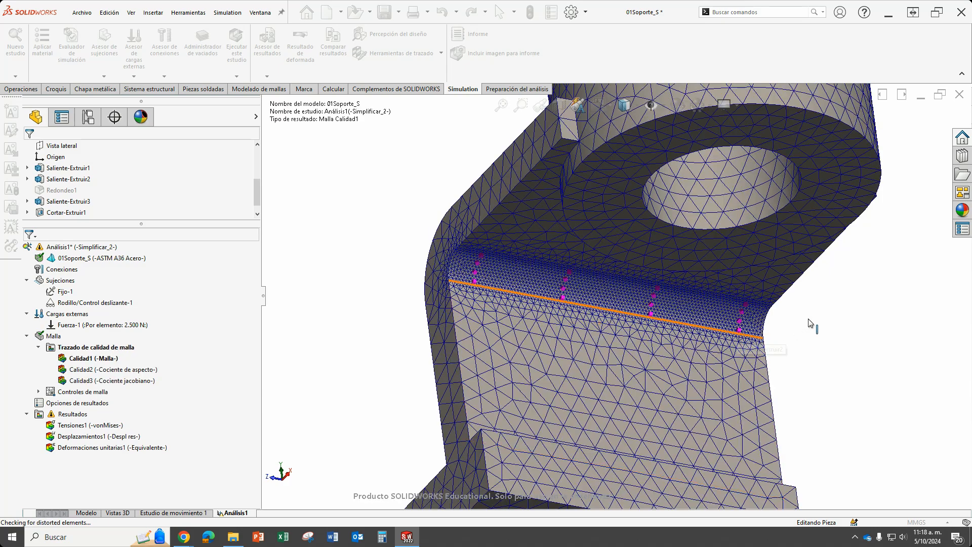
Inspect the refined mesh along the bracket's inner bend and rerun the static study.
scroll(616, 303, "up", 3)
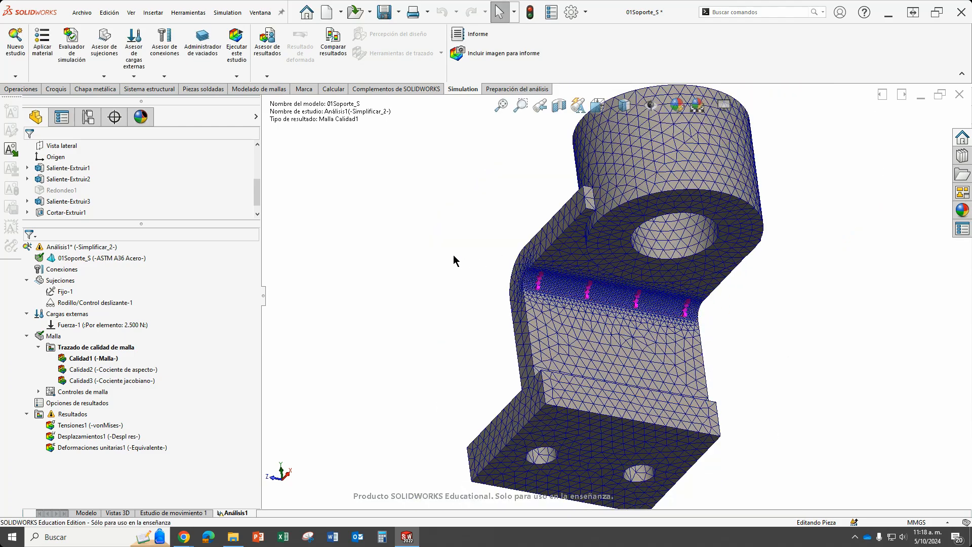
scroll(606, 291, "down", 4)
scroll(561, 289, "down", 3)
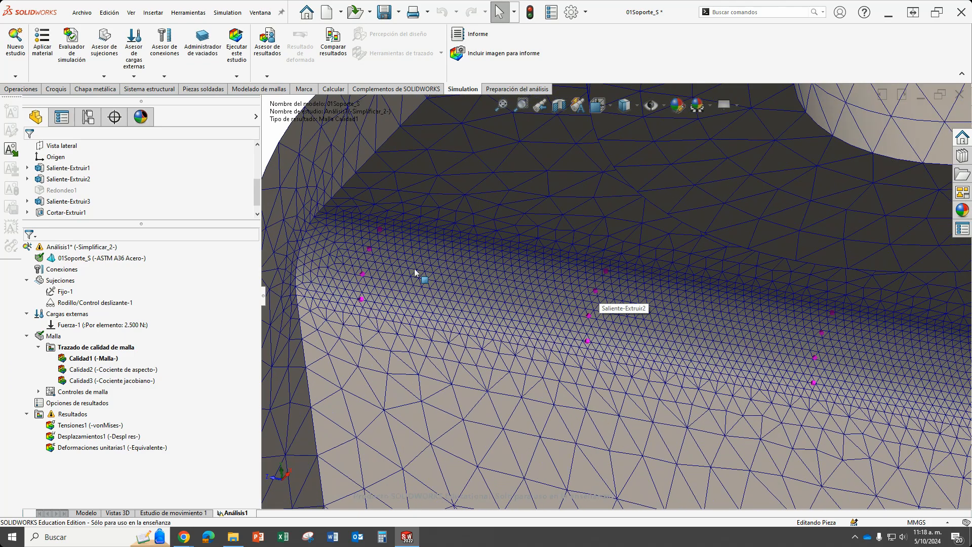
scroll(669, 346, "up", 4)
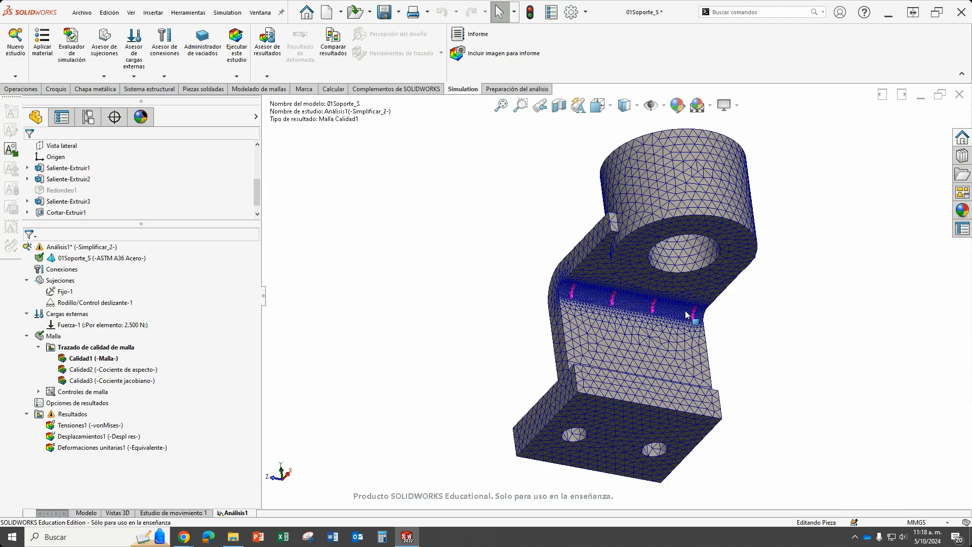
scroll(557, 294, "down", 5)
scroll(541, 285, "up", 6)
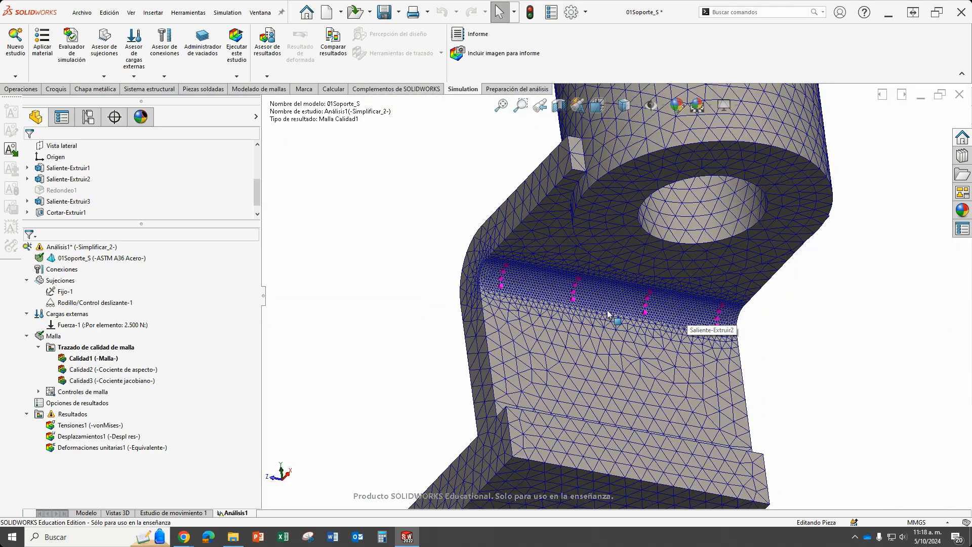
middle_click_drag(611, 318, 571, 253)
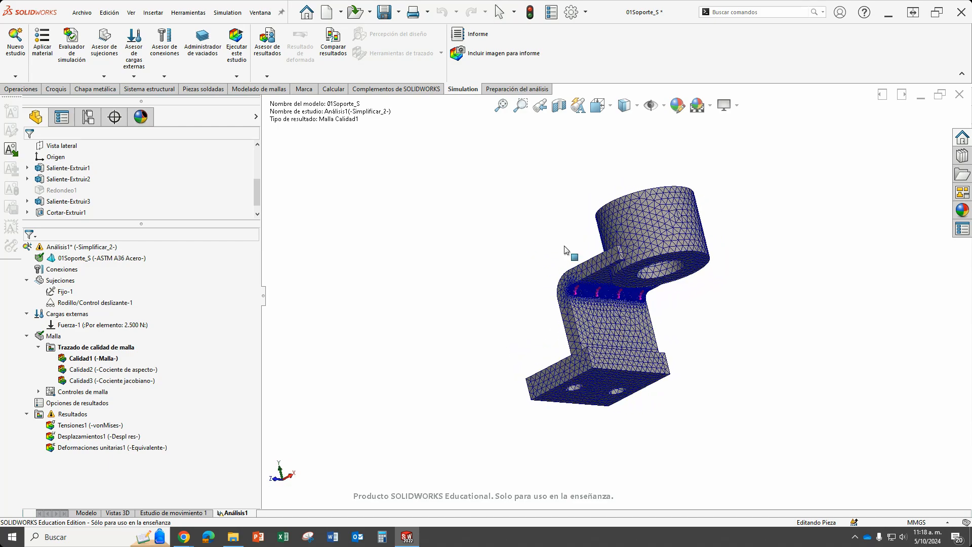
left_click(236, 51)
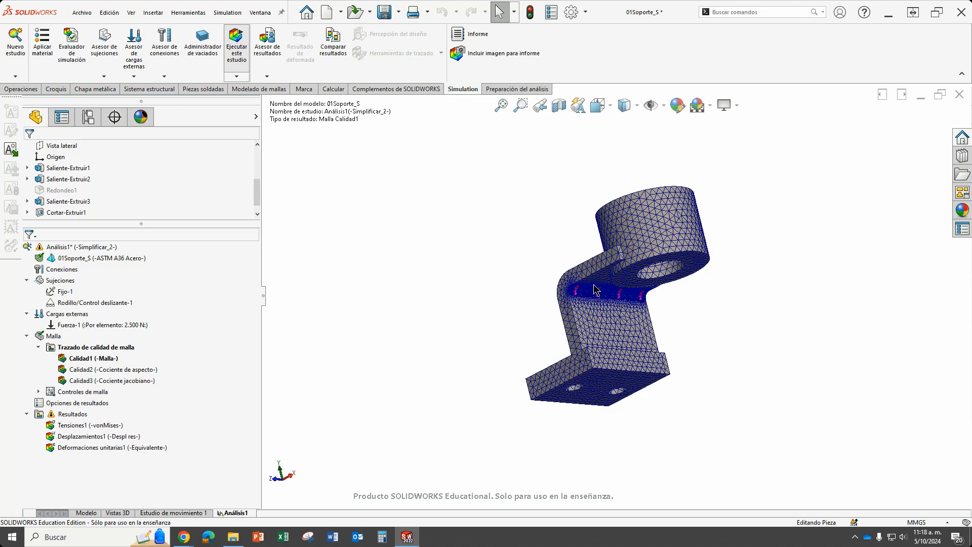
Examine the von Mises stress distribution over the refined elements of the inner bend, close up and against the colour legend.
scroll(595, 289, "down", 2)
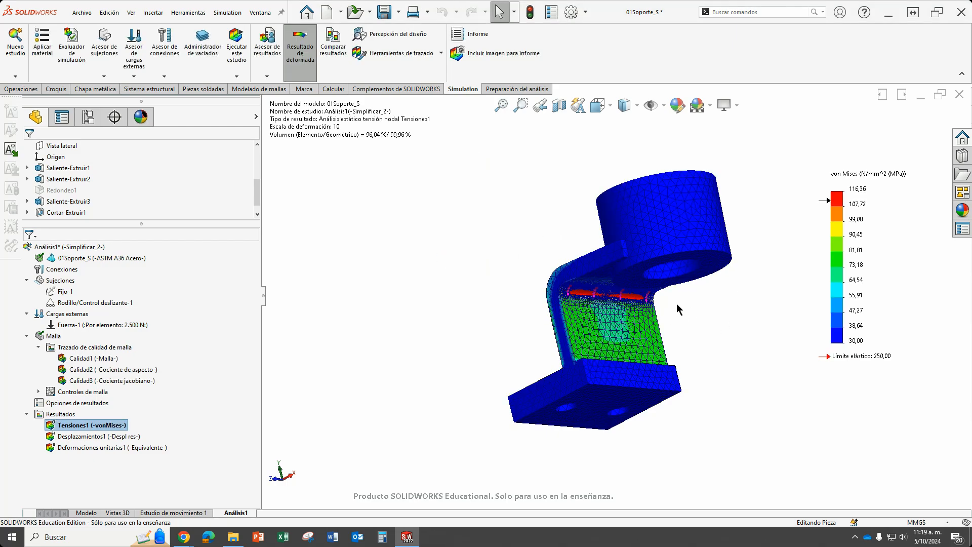
scroll(653, 307, "down", 10)
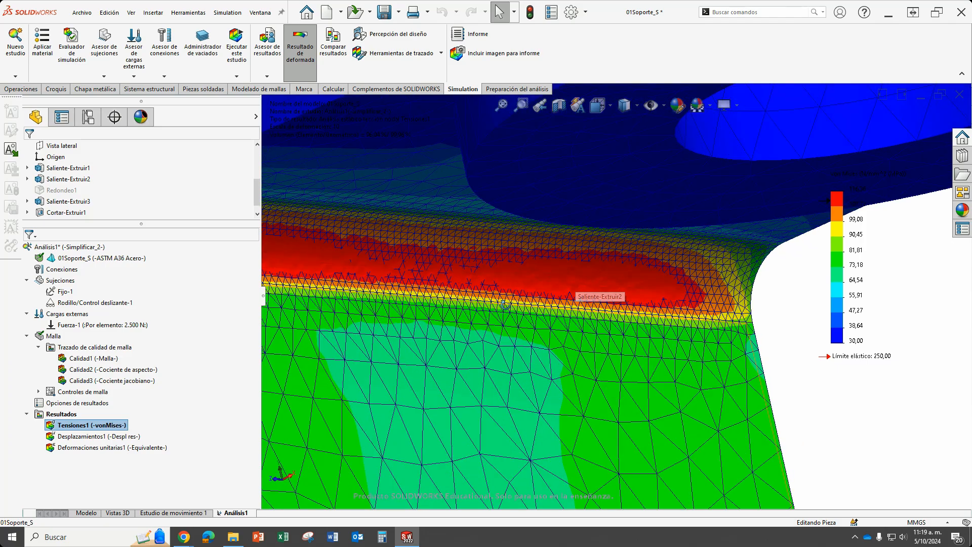
middle_click_drag(575, 309, 512, 259)
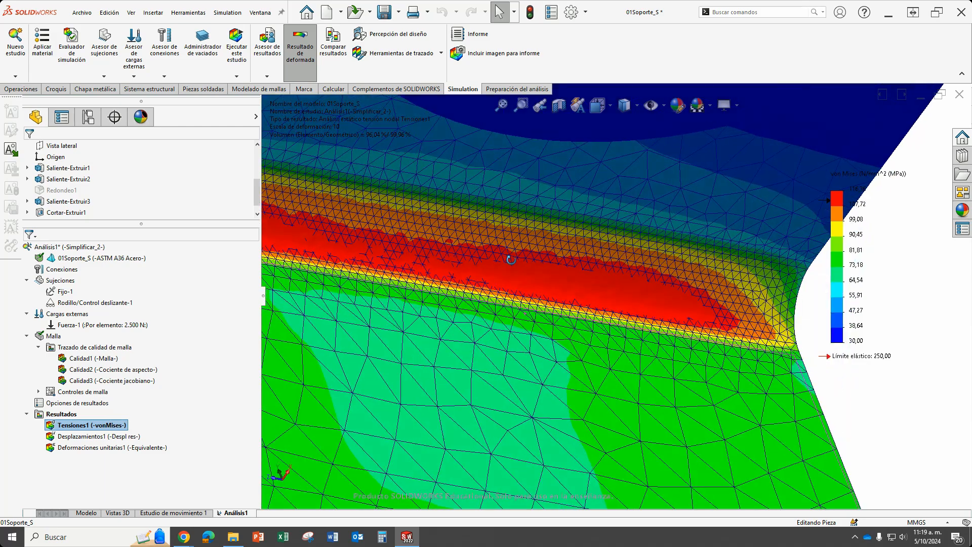
scroll(554, 281, "up", 3)
scroll(428, 254, "up", 5)
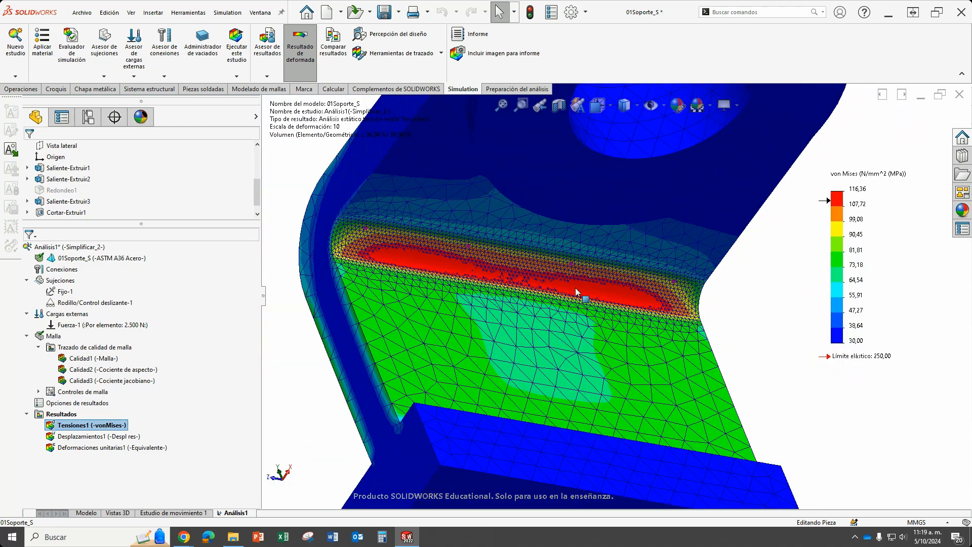
scroll(895, 195, "down", 3)
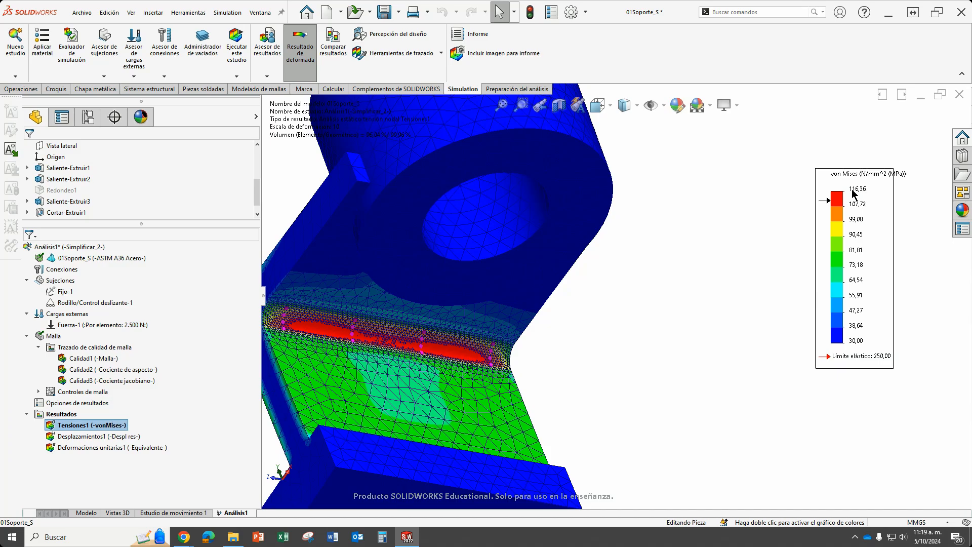
scroll(314, 329, "down", 10)
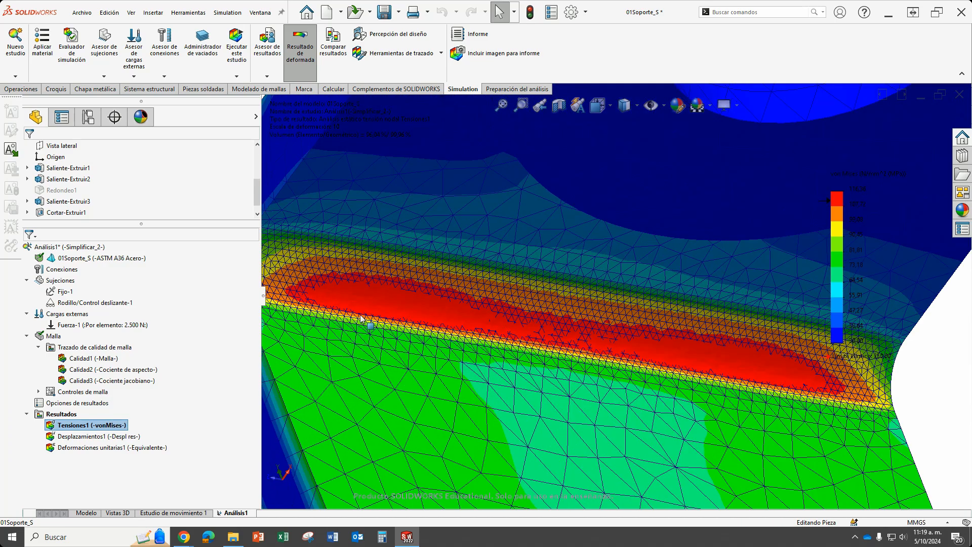
key("f")
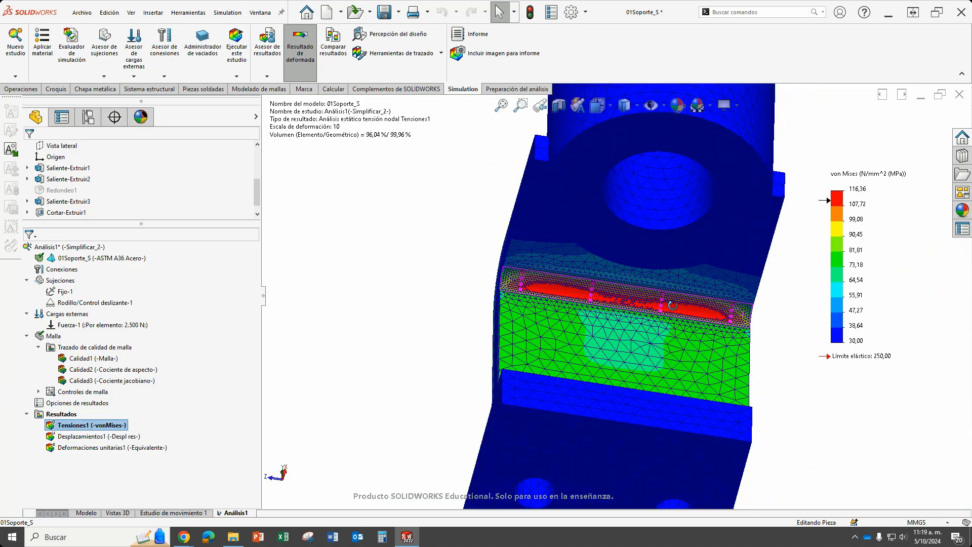
middle_click_drag(673, 305, 613, 311)
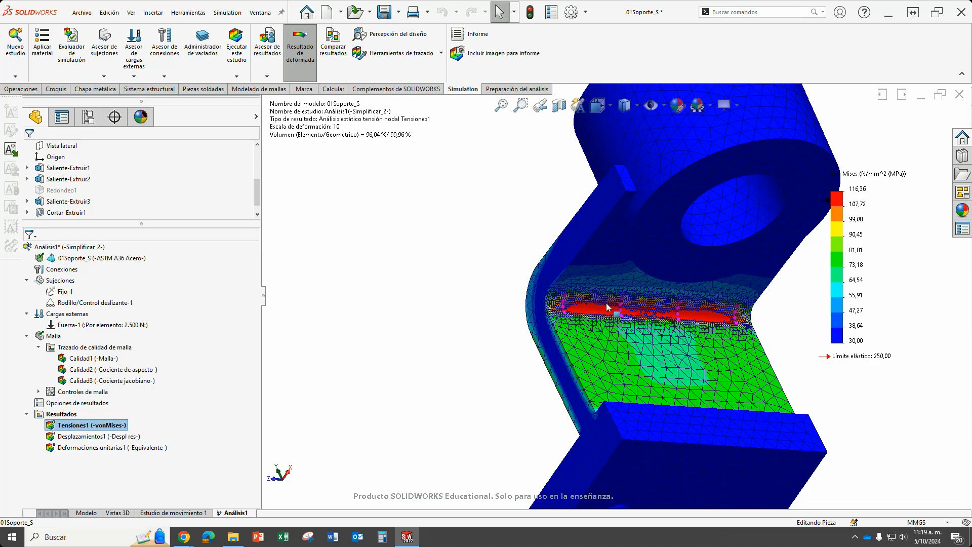
scroll(638, 319, "down", 5)
scroll(666, 327, "up", 5)
scroll(613, 290, "down", 8)
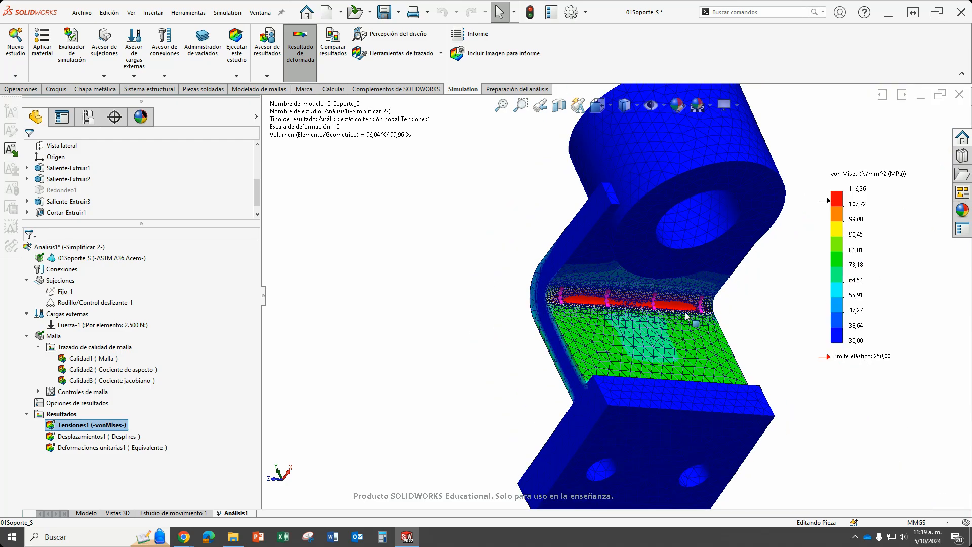
scroll(572, 299, "down", 8)
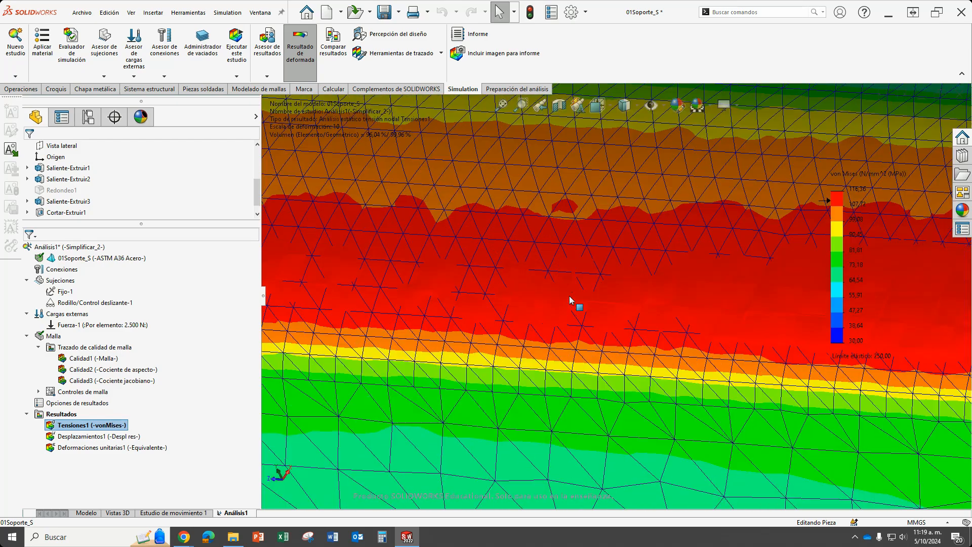
scroll(562, 306, "up", 7)
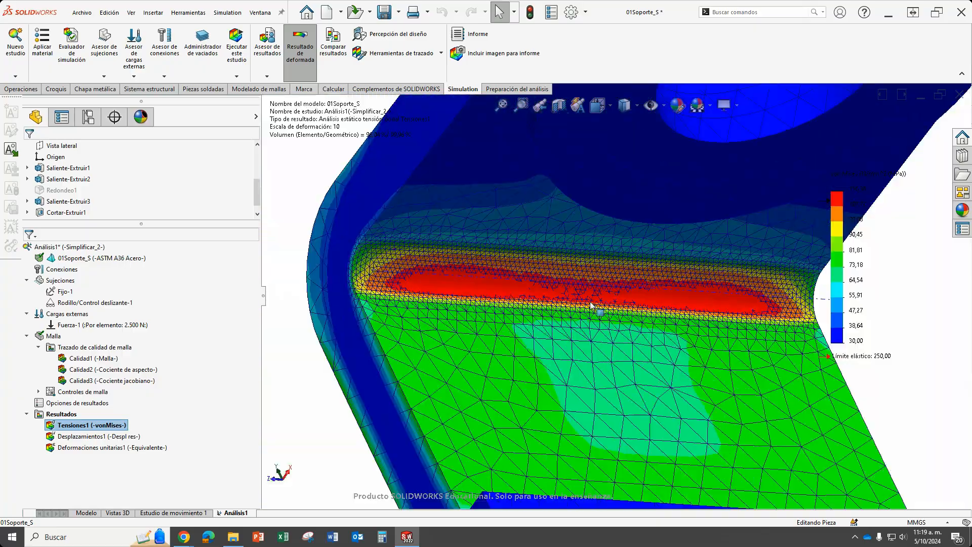
scroll(579, 305, "down", 2)
scroll(581, 307, "up", 8)
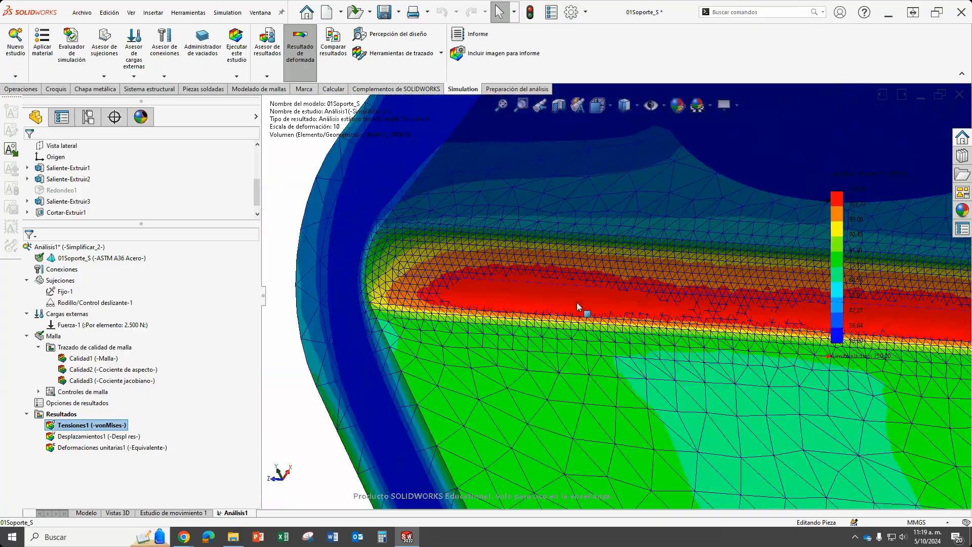
middle_click_drag(782, 305, 637, 300)
scroll(636, 300, "down", 3)
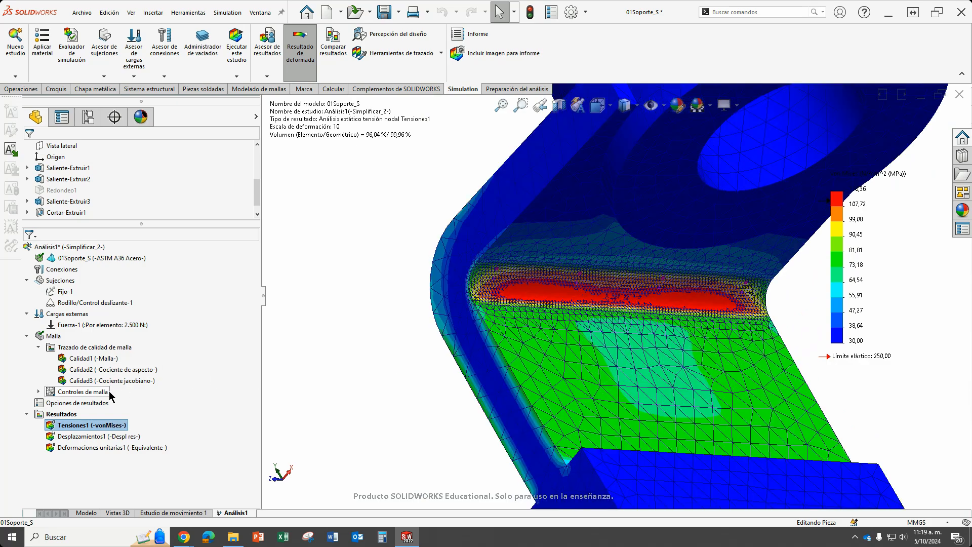
Identify the face covered by the mesh control and examine the von Mises contours along the inner bend, close up and as a whole.
left_click(38, 391)
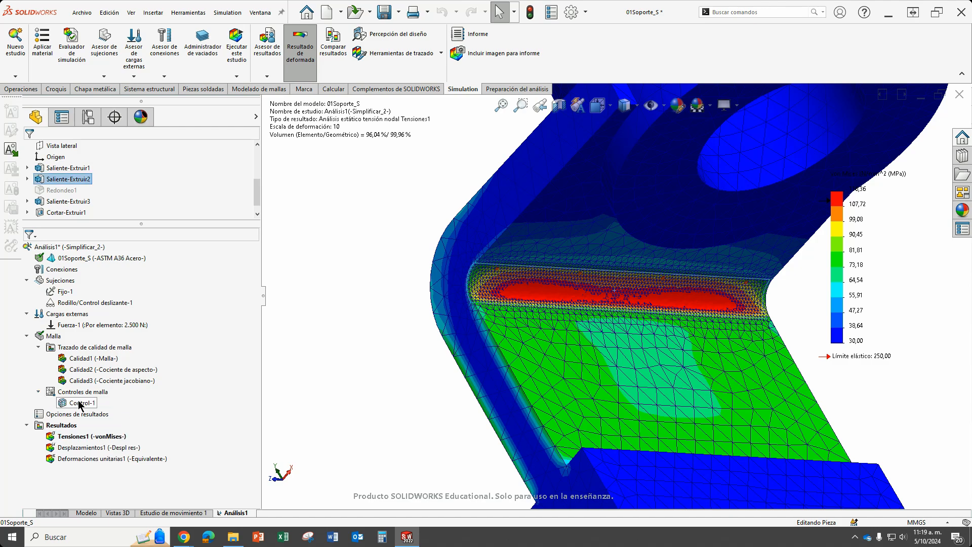
left_click(79, 403)
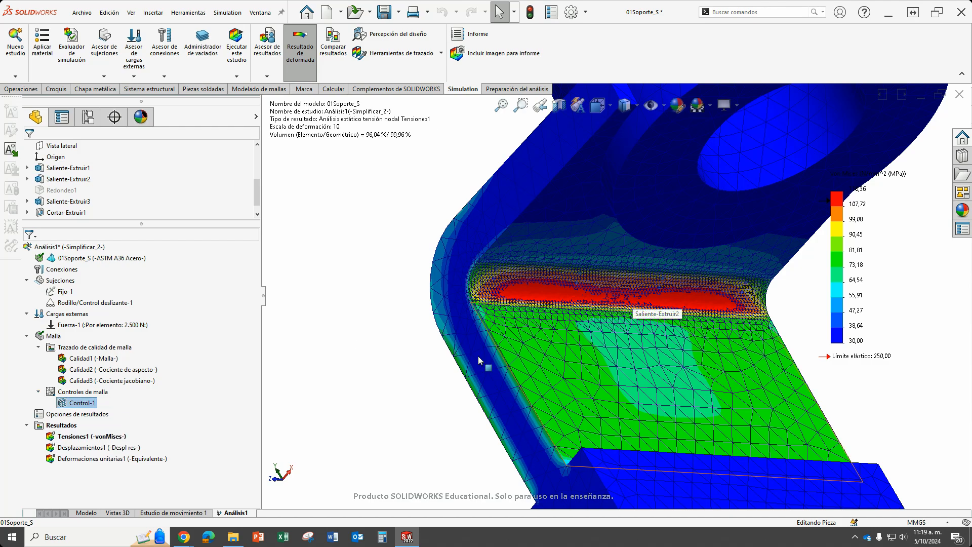
scroll(628, 296, "up", 2)
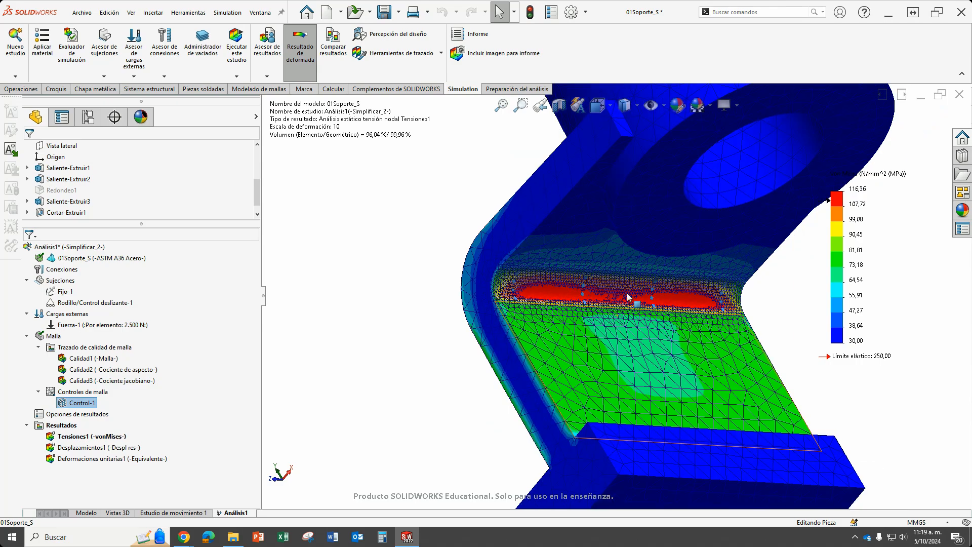
scroll(628, 298, "up", 2)
scroll(628, 303, "down", 3)
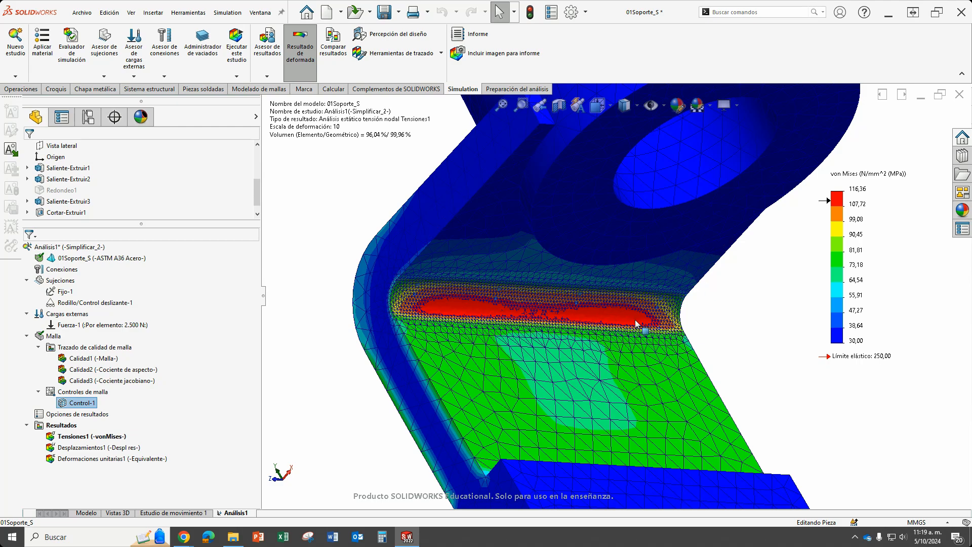
scroll(605, 313, "up", 1)
scroll(587, 318, "down", 2)
scroll(589, 320, "up", 1)
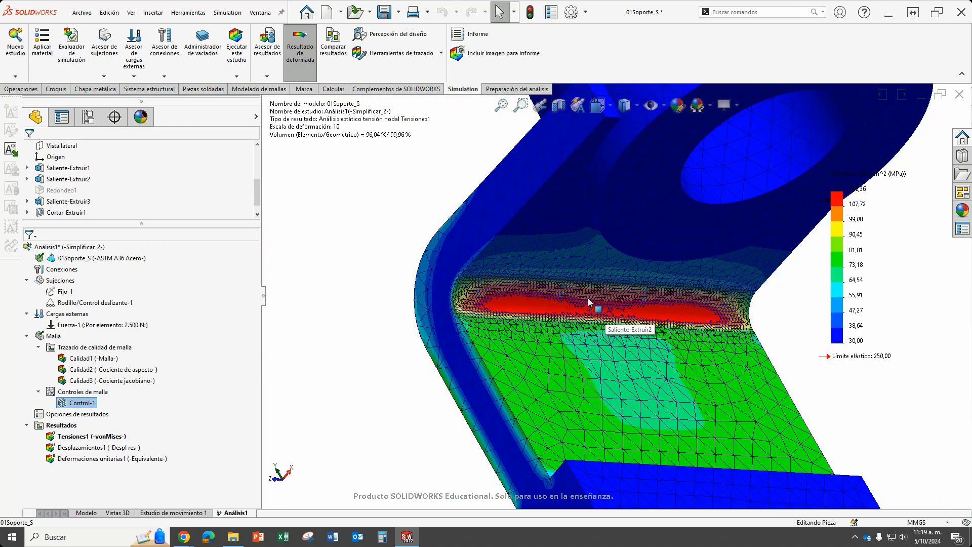
scroll(644, 331, "up", 4)
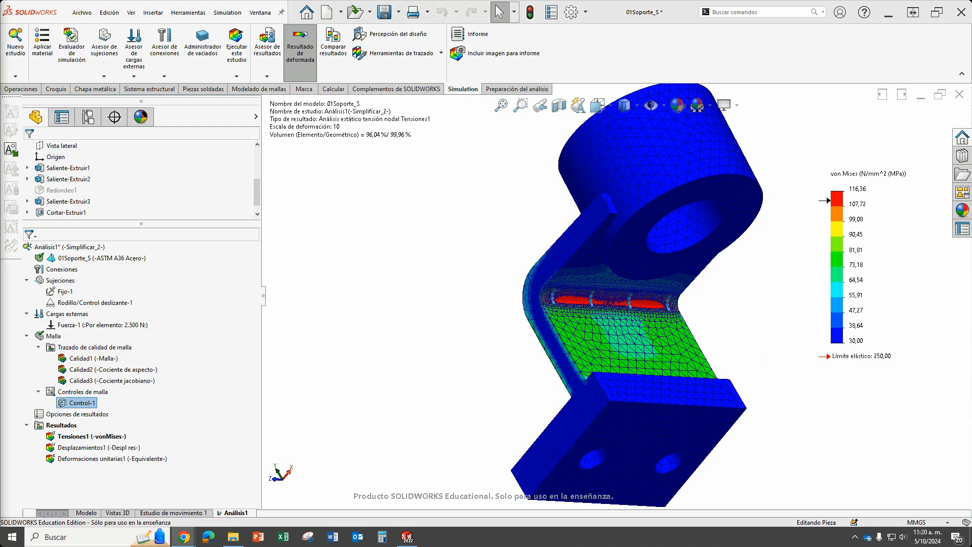
scroll(725, 313, "down", 5)
scroll(612, 314, "down", 3)
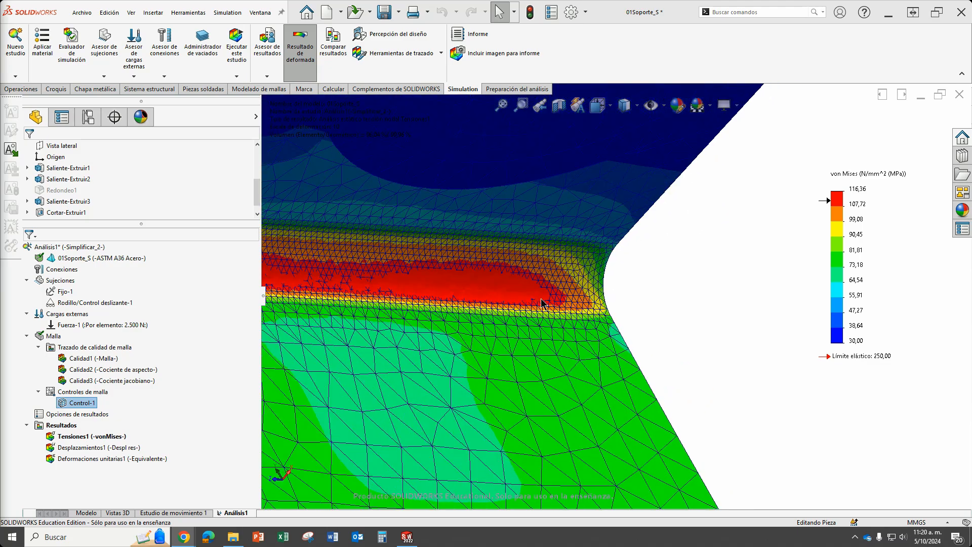
scroll(612, 314, "up", 4)
scroll(395, 260, "down", 2)
scroll(414, 263, "down", 1)
scroll(414, 257, "up", 2)
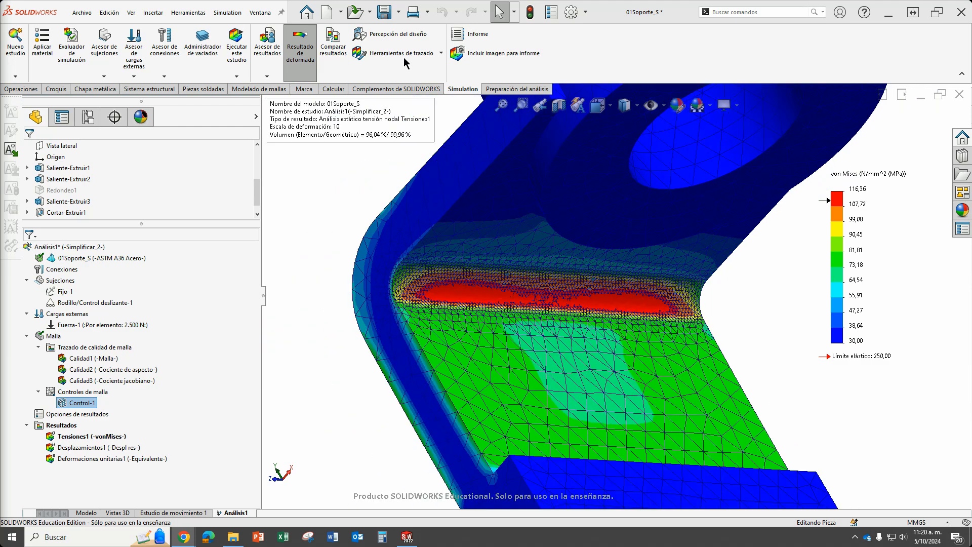
Probe the von Mises stress by location at three adjacent nodes, 2332 to 2330, at one end of the inner bend's red zone.
left_click(434, 54)
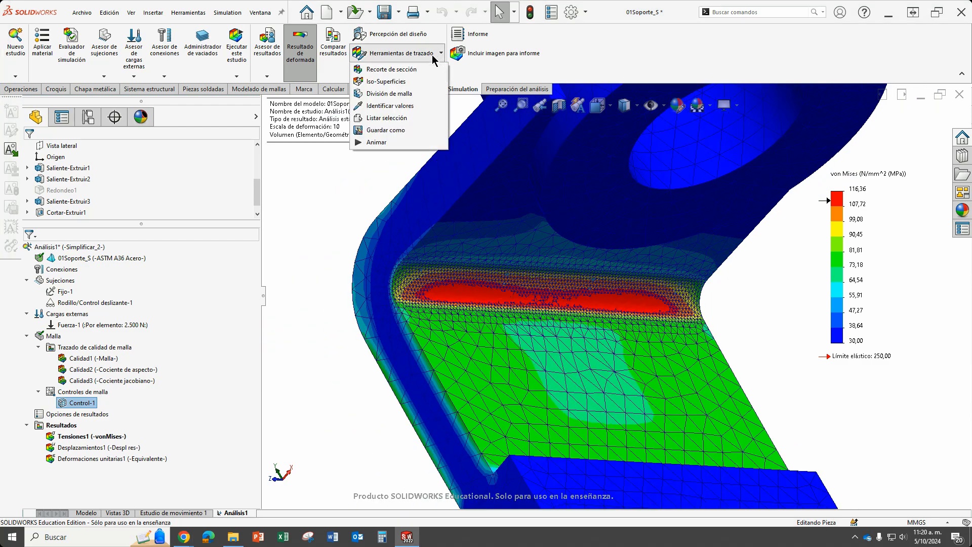
left_click(404, 106)
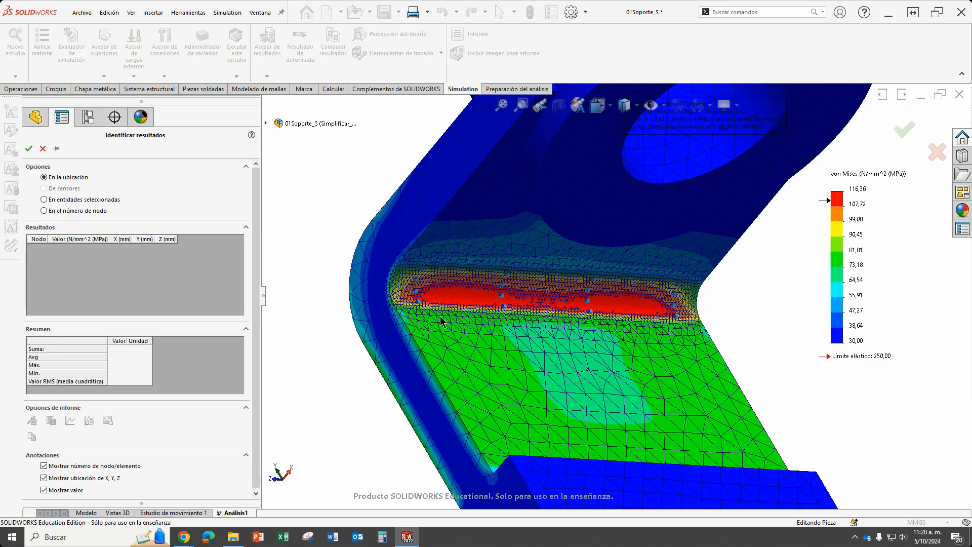
scroll(446, 309, "down", 3)
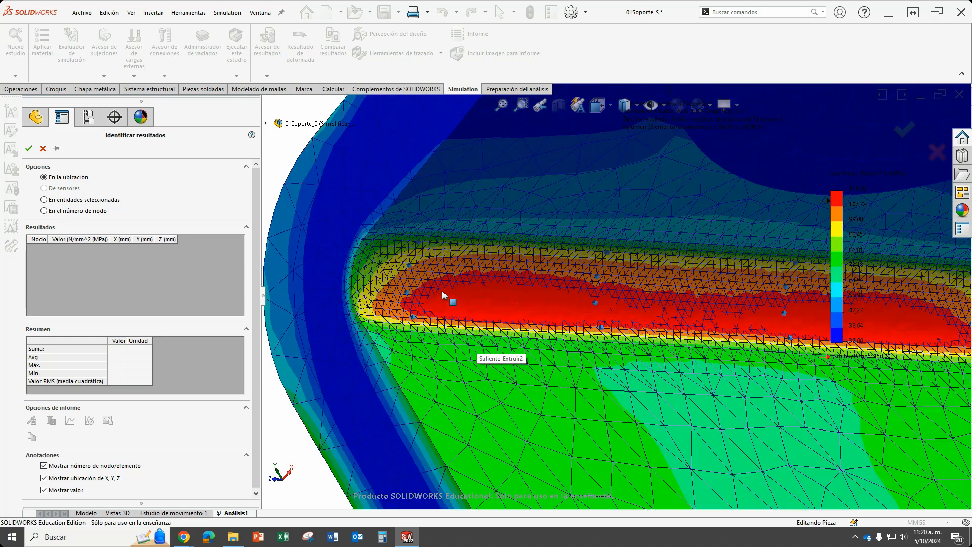
scroll(439, 293, "down", 1)
left_click(414, 307)
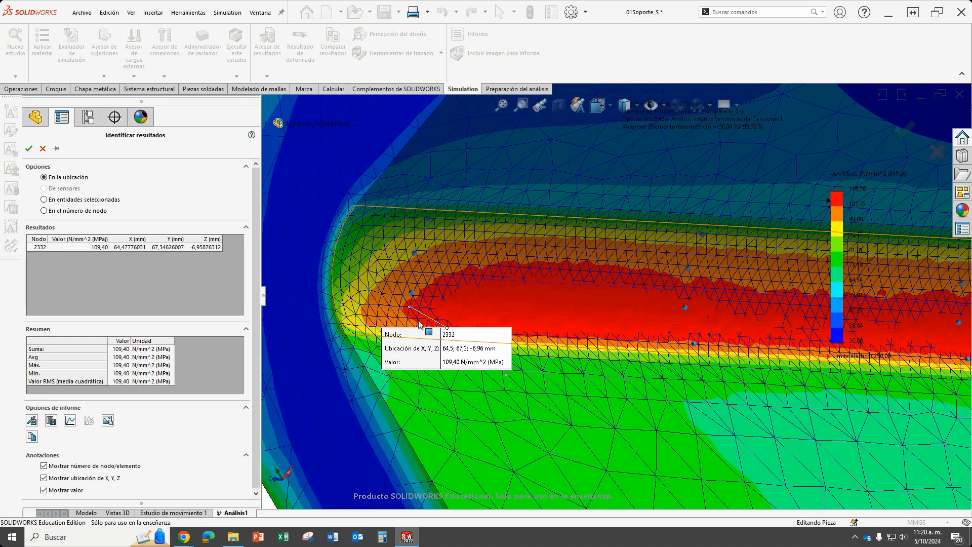
scroll(405, 324, "down", 2)
left_click(472, 292)
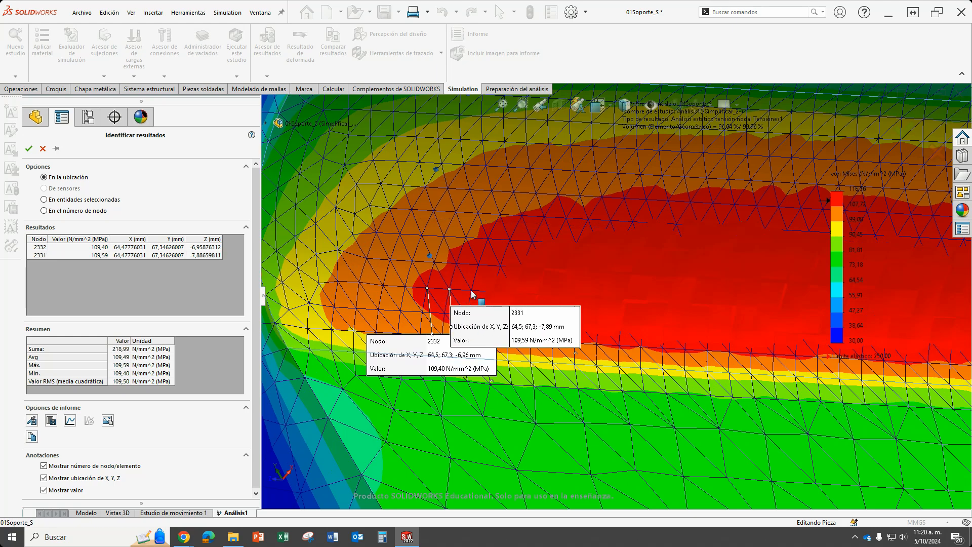
left_click(472, 291)
Hide the values and X, Y, Z locations in the probe labels, and probe the next four nodes in the row, 2329 to 2326.
left_click(44, 490)
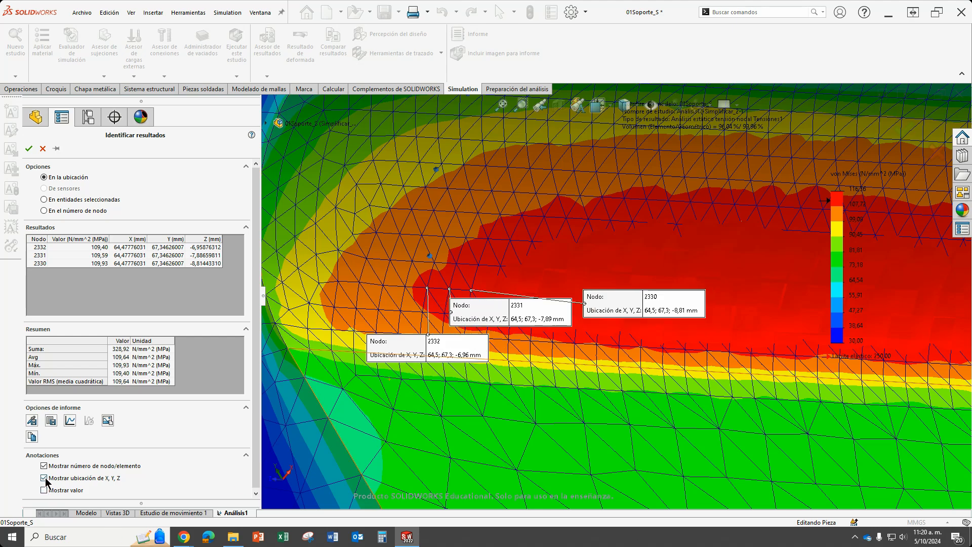
left_click(44, 477)
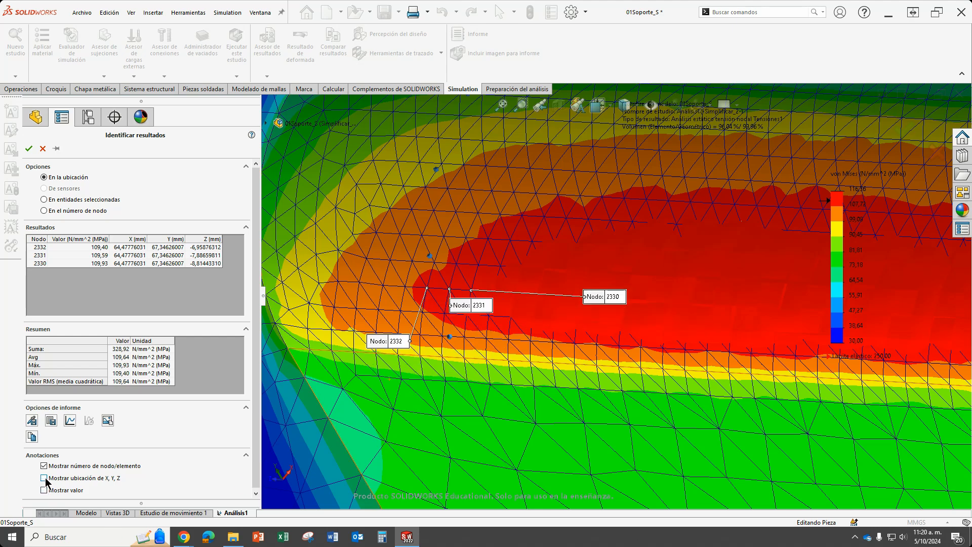
left_click(508, 296)
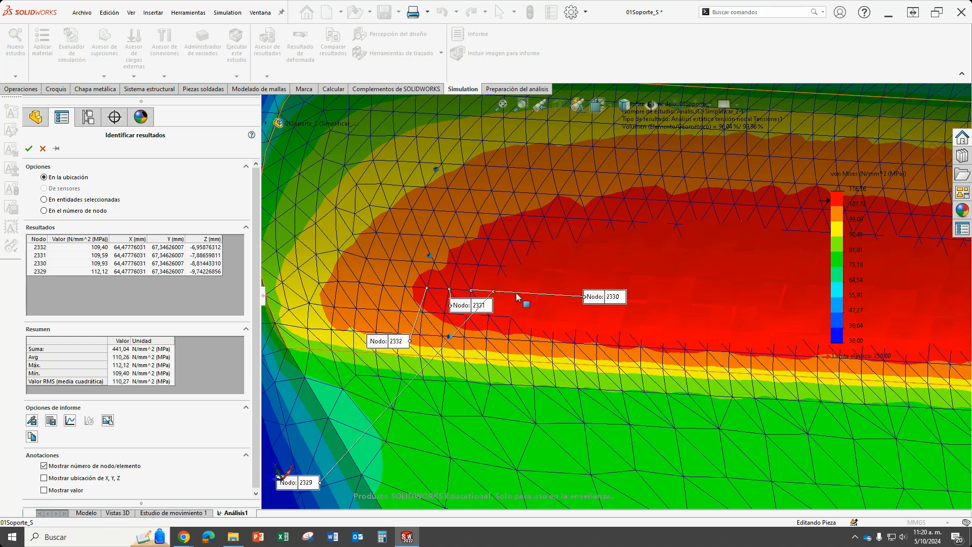
left_click(518, 297)
left_click(548, 302)
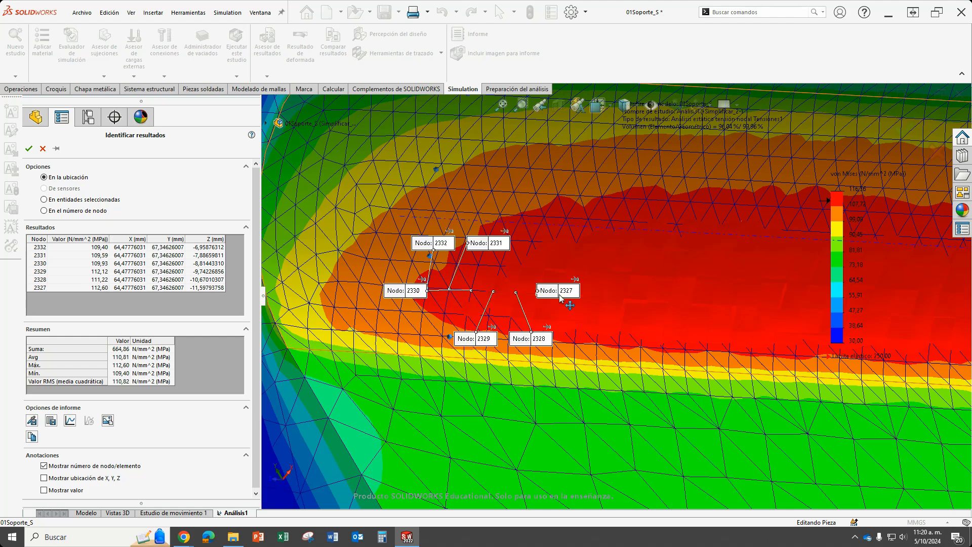
left_click(558, 294)
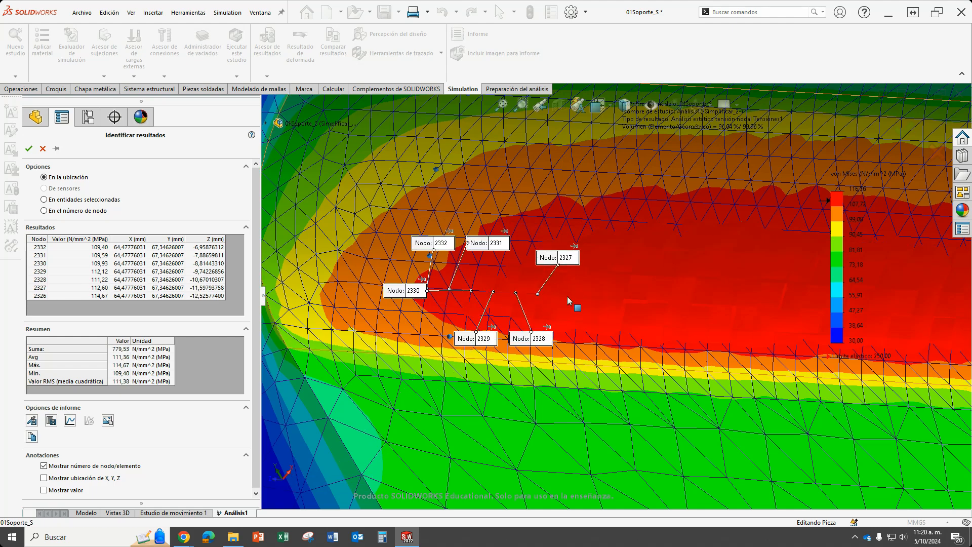
Probe the remaining nodes one after another along the same row of the inner bend's red zone, from node 2325 to node 2311.
left_click_drag(578, 297, 596, 238)
left_click_drag(583, 292, 604, 247)
left_click(581, 295)
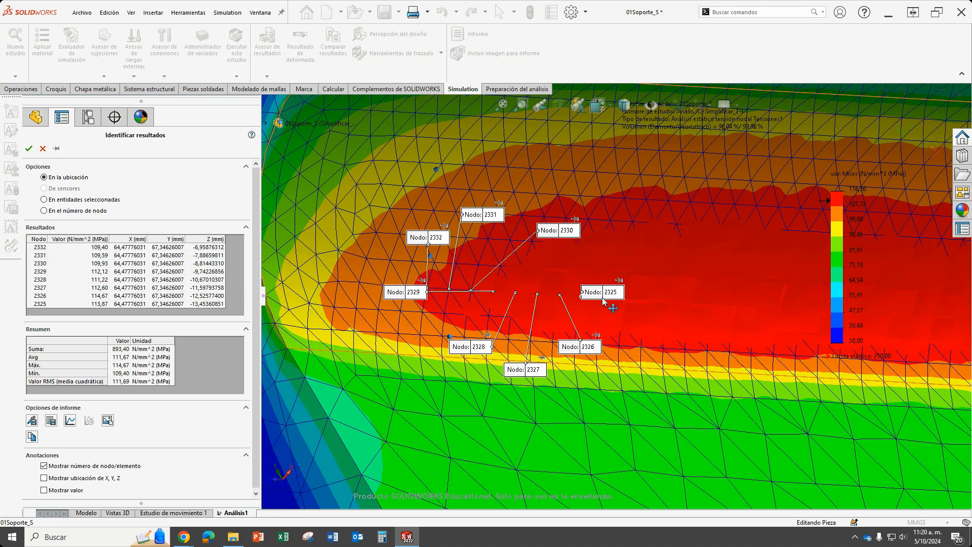
left_click(603, 297)
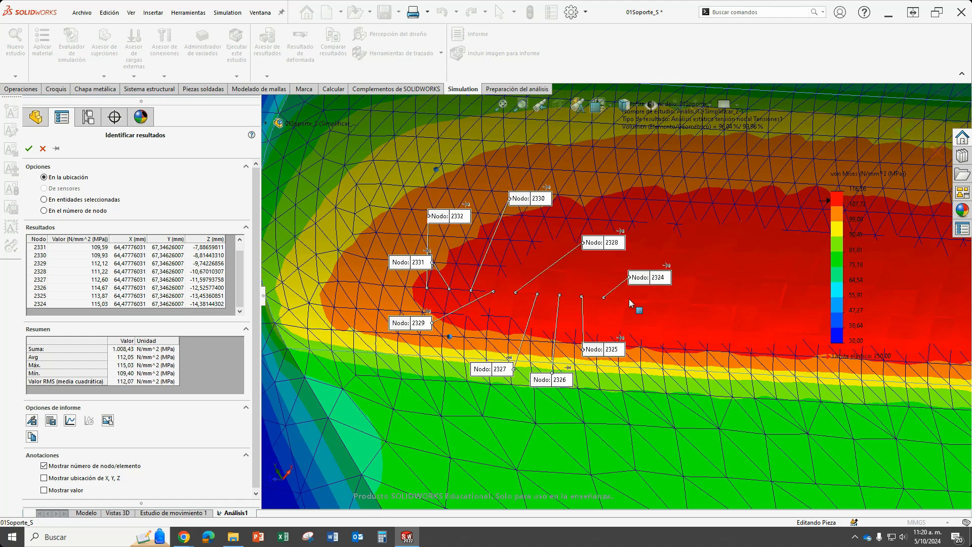
left_click(628, 298)
left_click(646, 302)
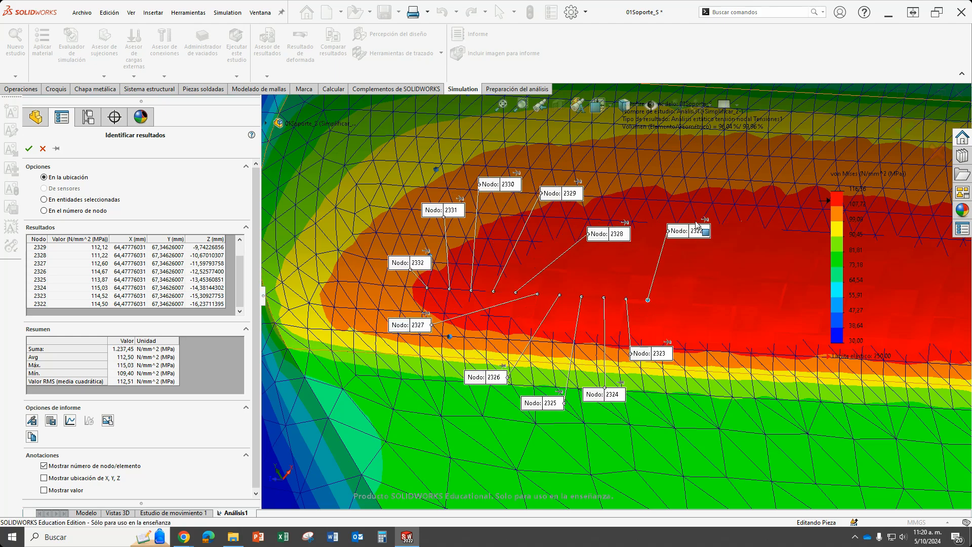
left_click(668, 300)
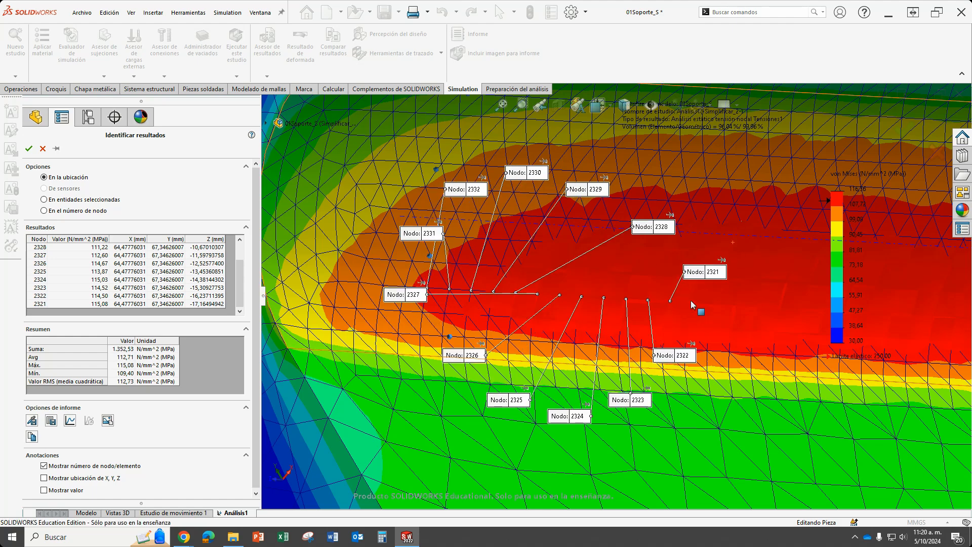
left_click(691, 301)
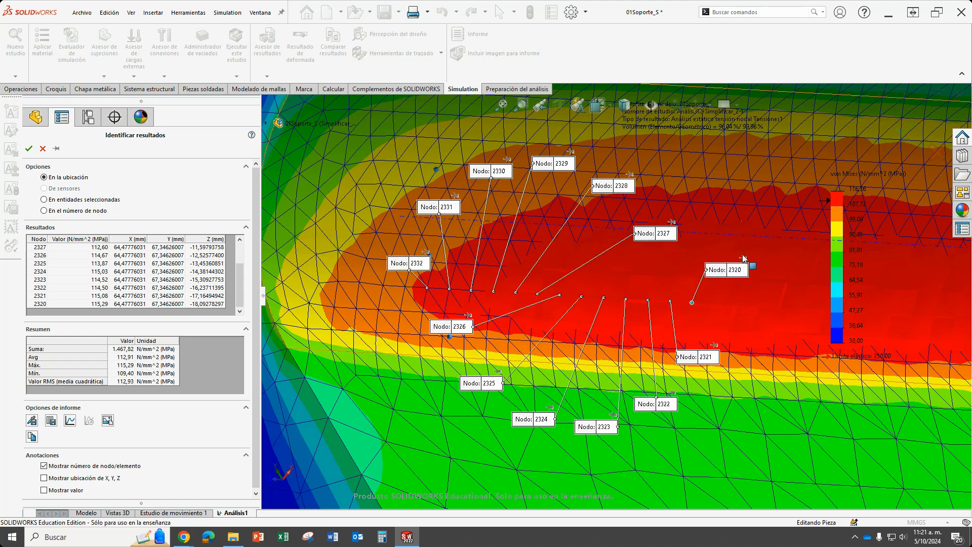
left_click(713, 303)
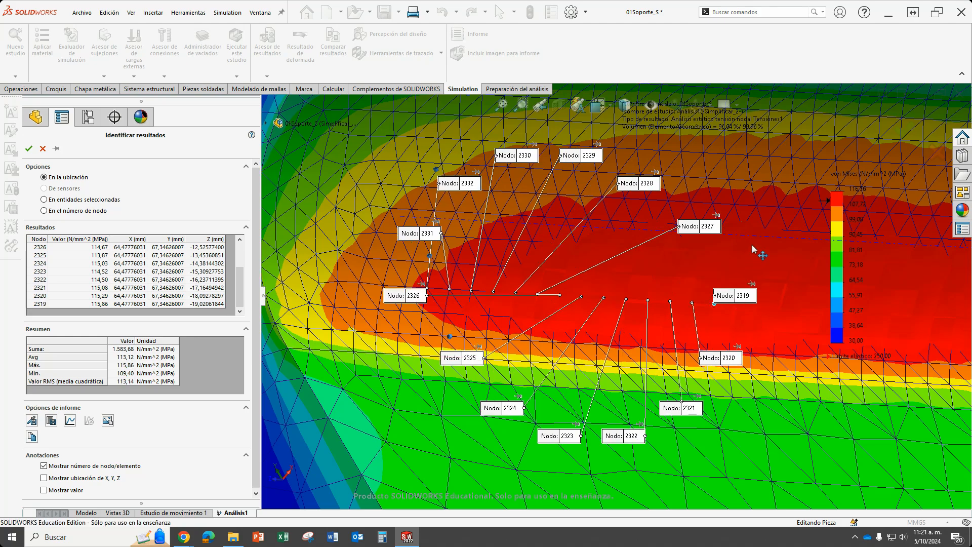
left_click(736, 305)
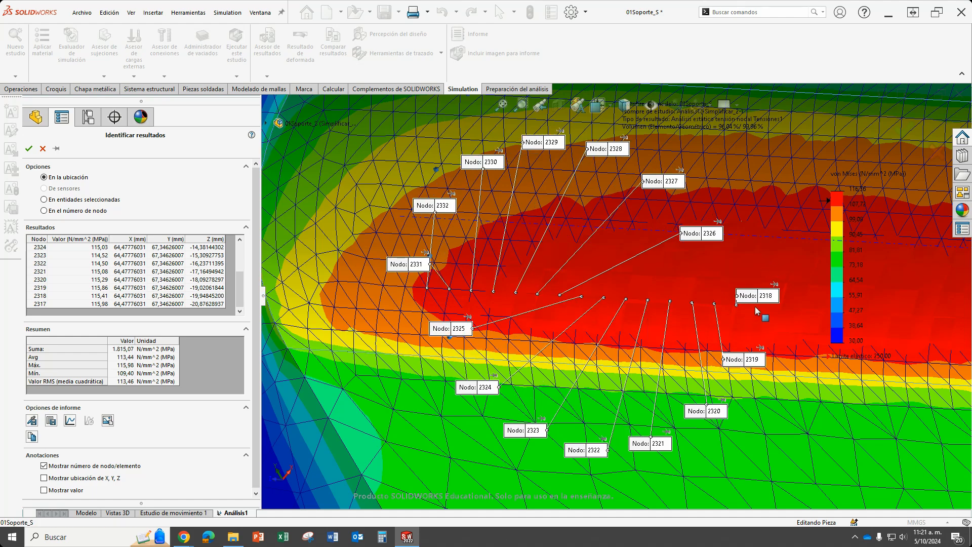
left_click(756, 306)
left_click(780, 308)
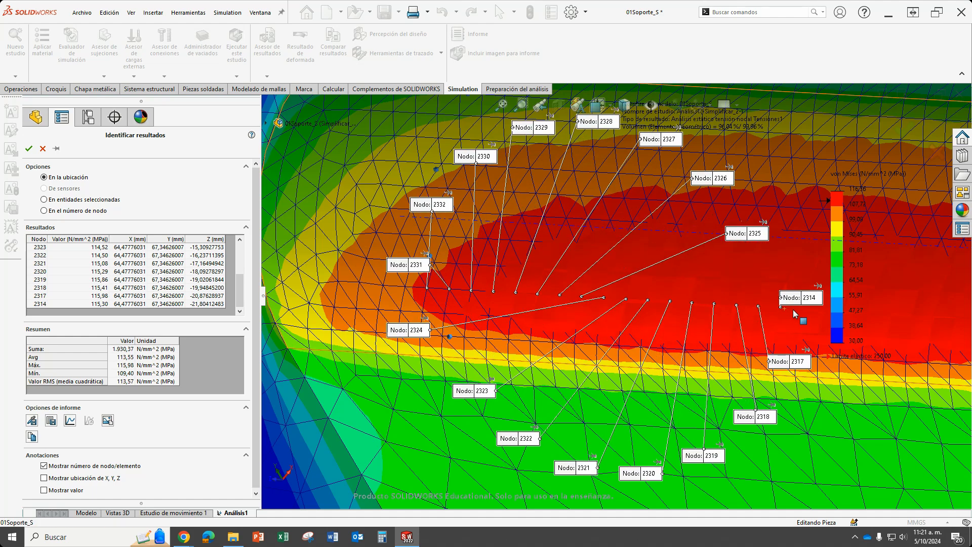
left_click(802, 308)
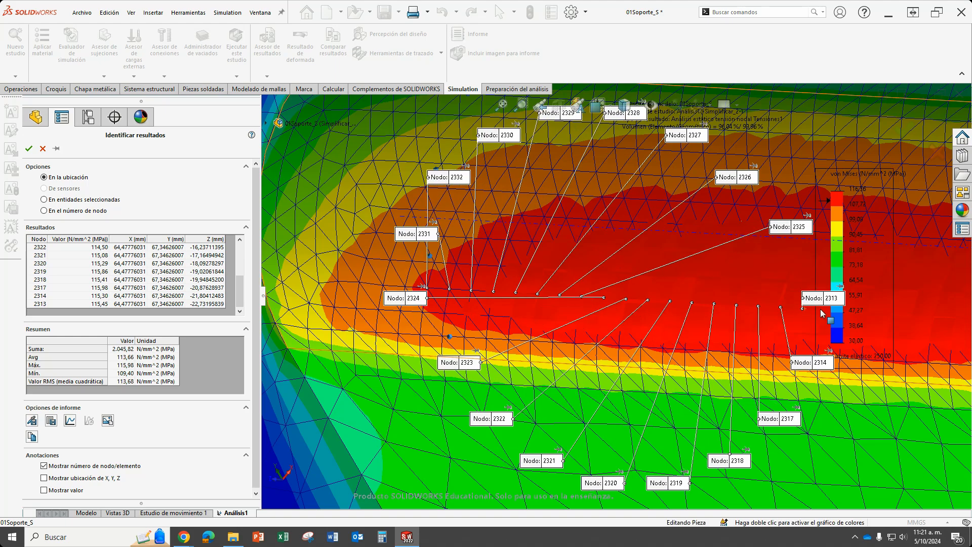
scroll(709, 317, "down", 6)
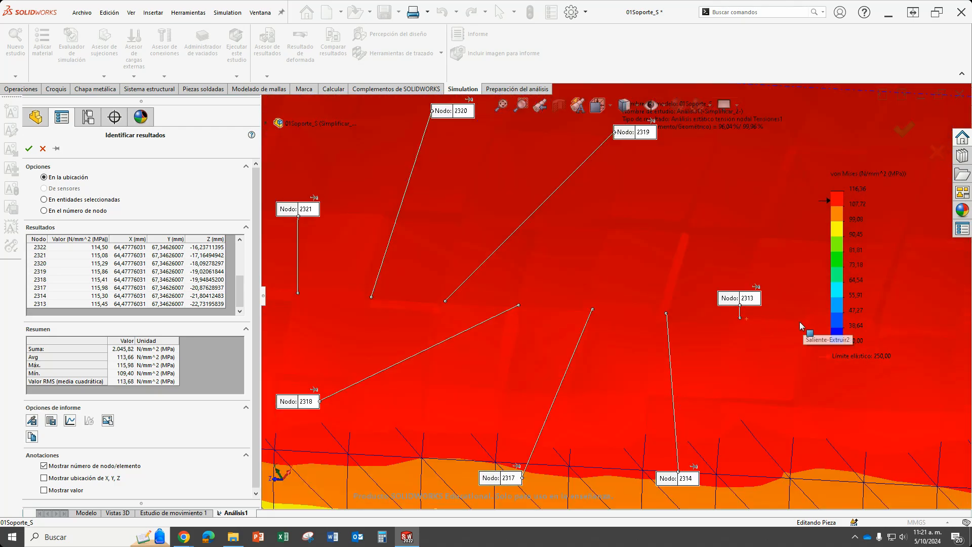
left_click(800, 321)
Plot the probed von Mises stresses by node in an enlarged graph, examine the curve, and leave the probe without keeping it.
scroll(742, 351, "up", 6)
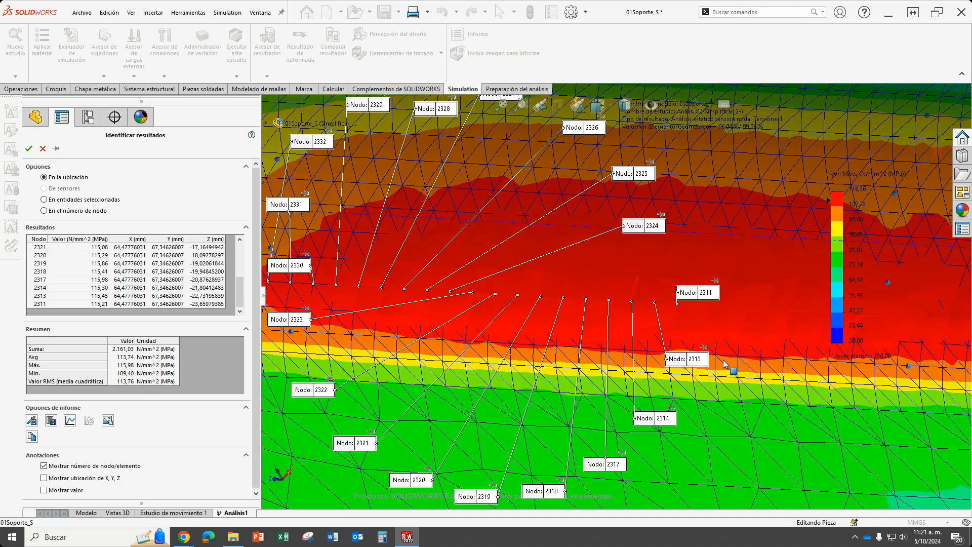
left_click(71, 422)
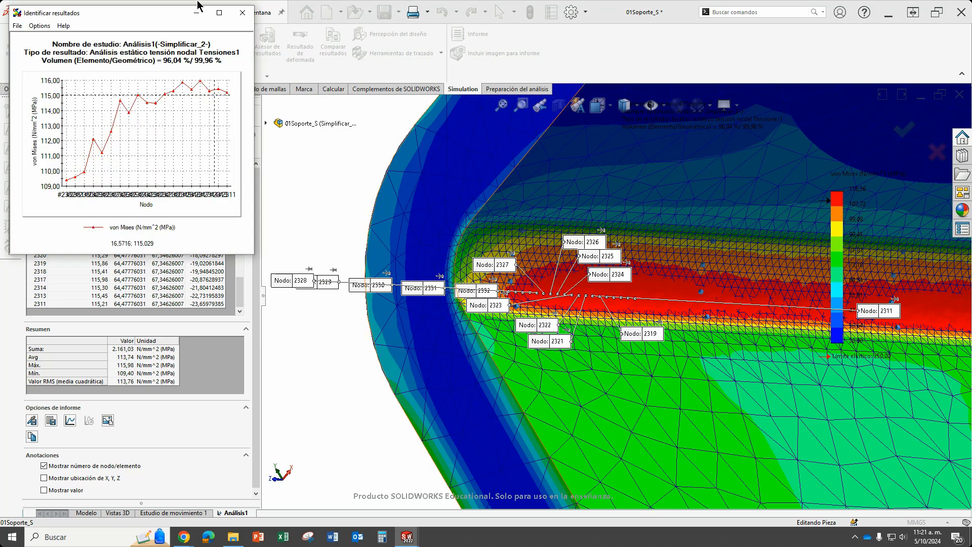
left_click_drag(164, 15, 267, 127)
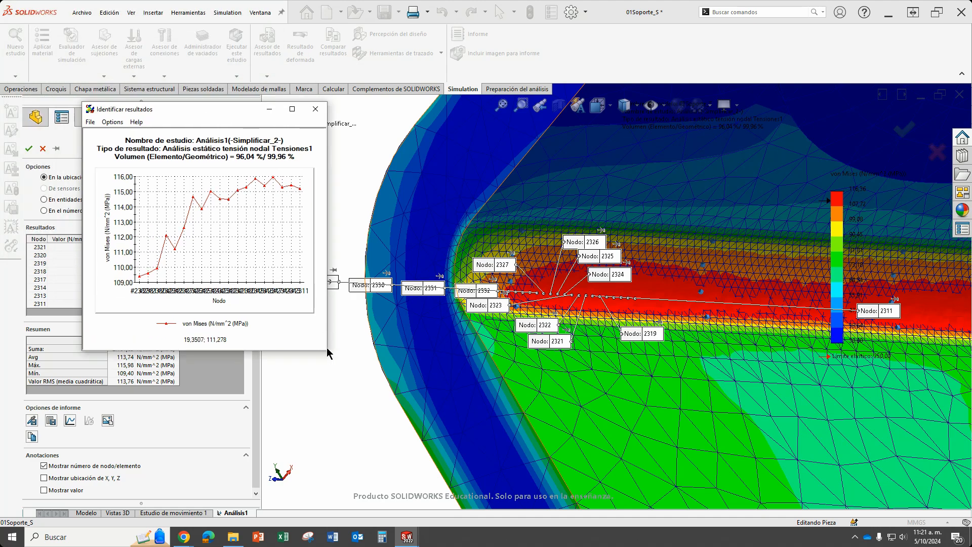
left_click_drag(327, 349, 738, 475)
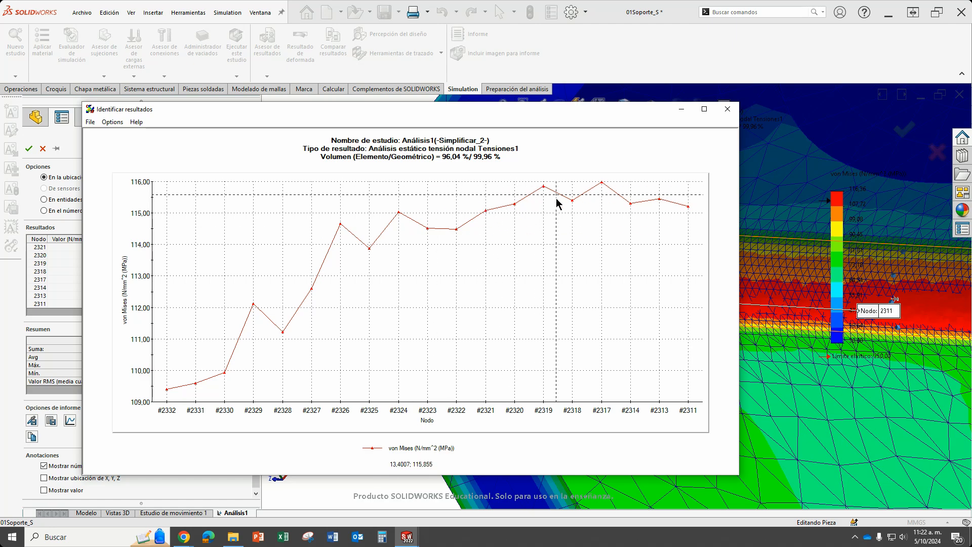
left_click(728, 109)
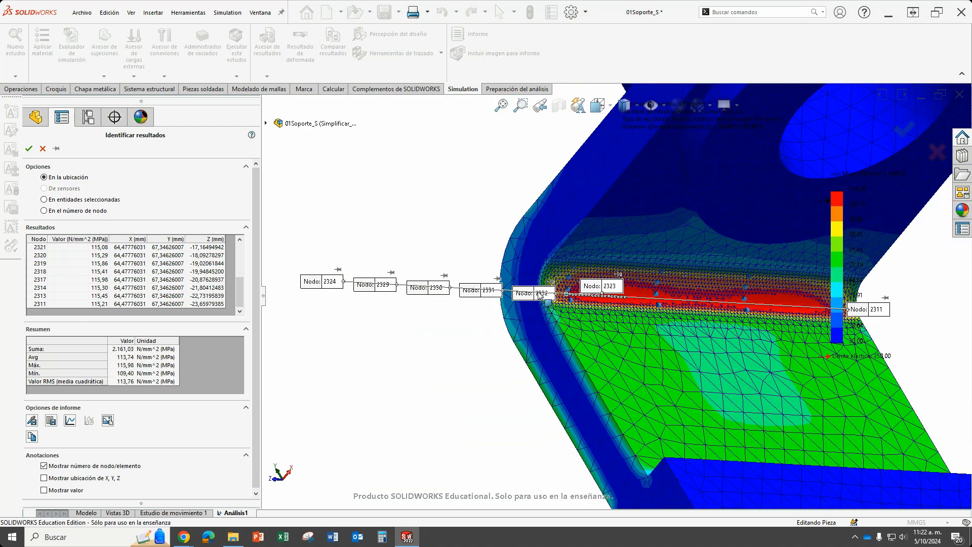
left_click(43, 148)
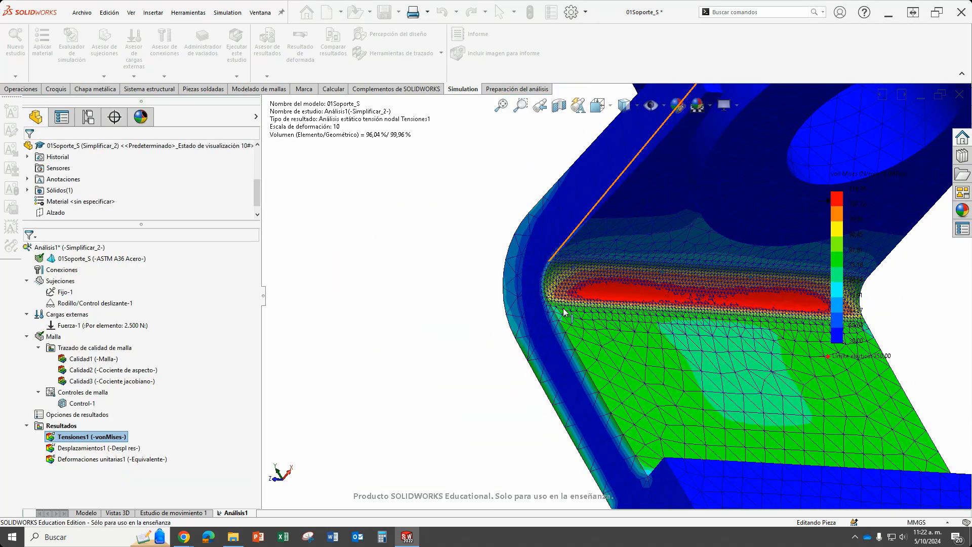
Create a new static study for the bracket named "Análisis1 simetría".
middle_click_drag(677, 354, 634, 318)
scroll(634, 315, "down", 2)
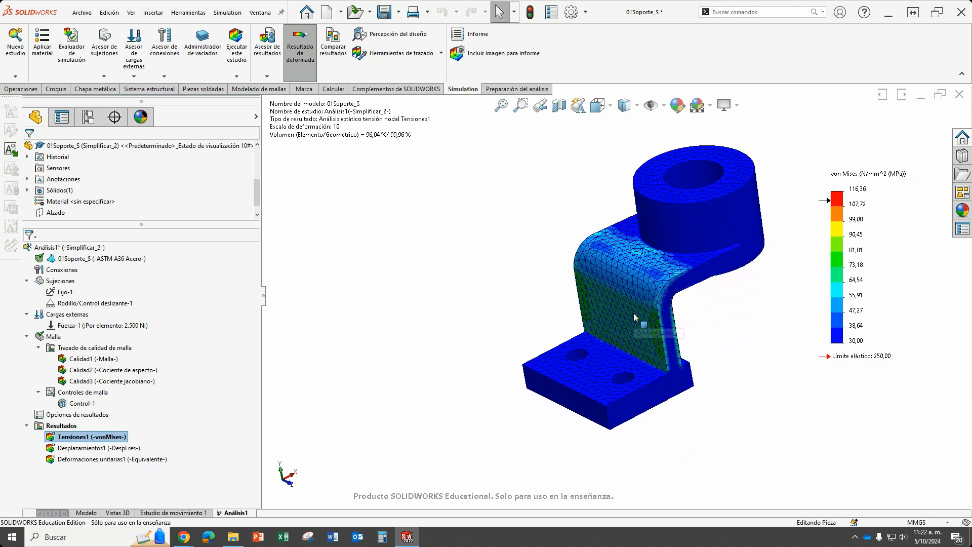
scroll(615, 301, "up", 2)
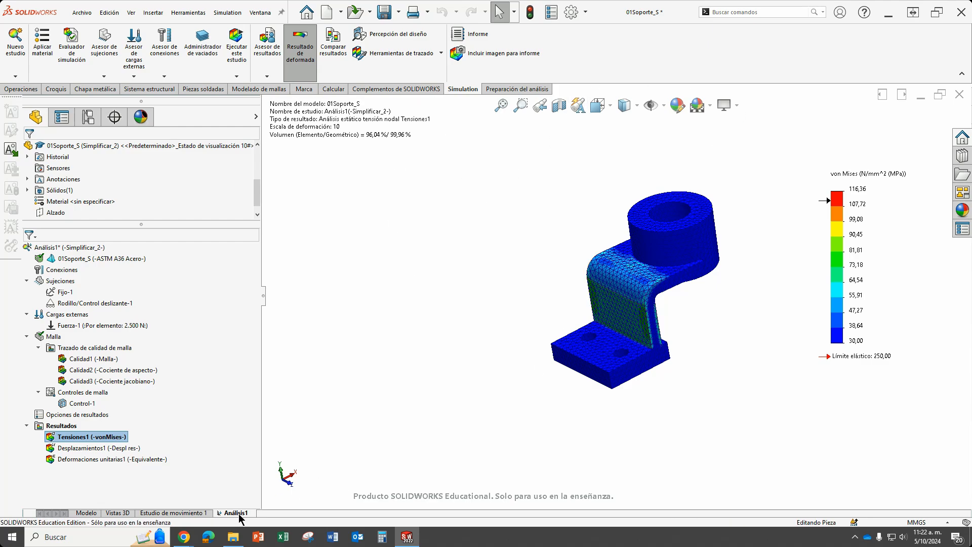
scroll(126, 182, "down", 3)
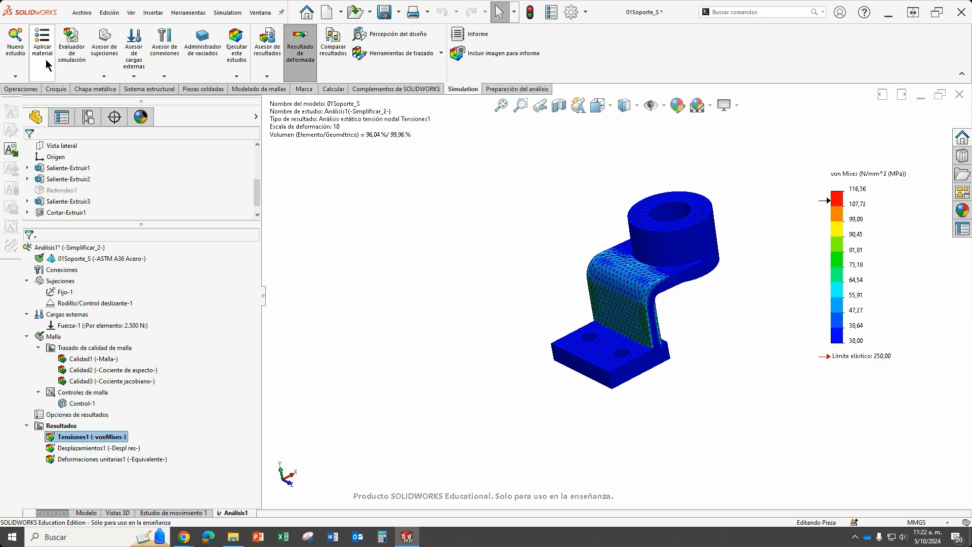
left_click(15, 76)
left_click(31, 89)
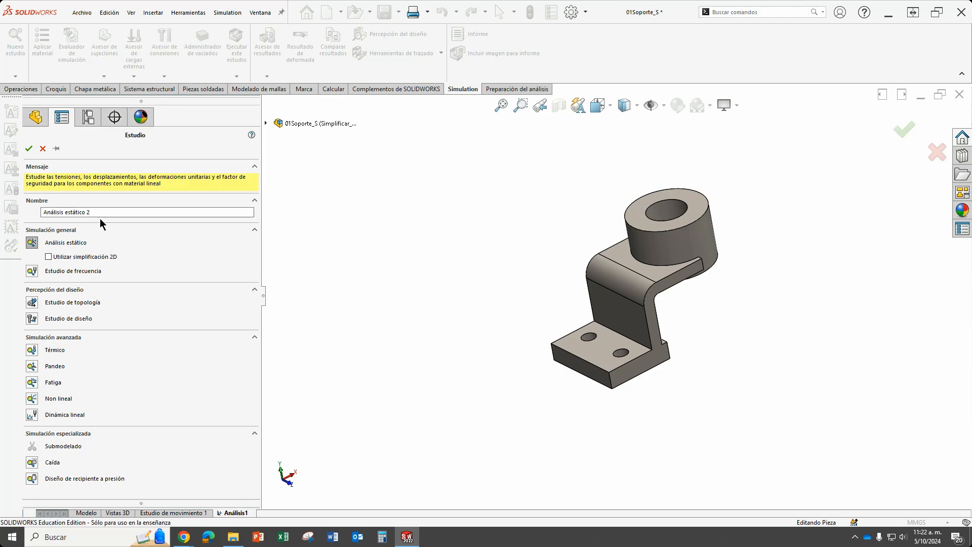
left_click_drag(101, 215, 34, 217)
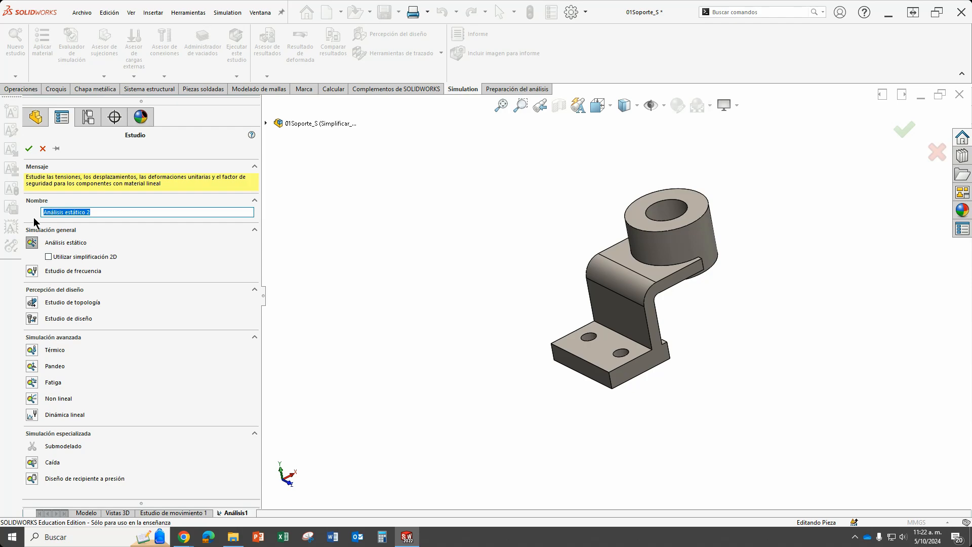
type("An")
left_click(28, 149)
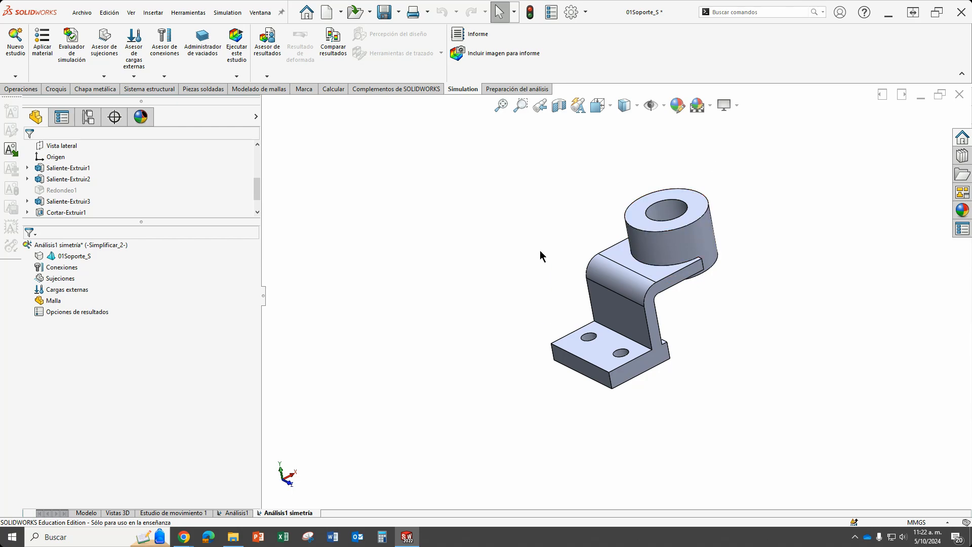
Create a reference plane offset 45 mm inwards from the bracket's S-shaped side face, with the offset direction flipped.
middle_click_drag(713, 269, 603, 272)
scroll(652, 333, "down", 3)
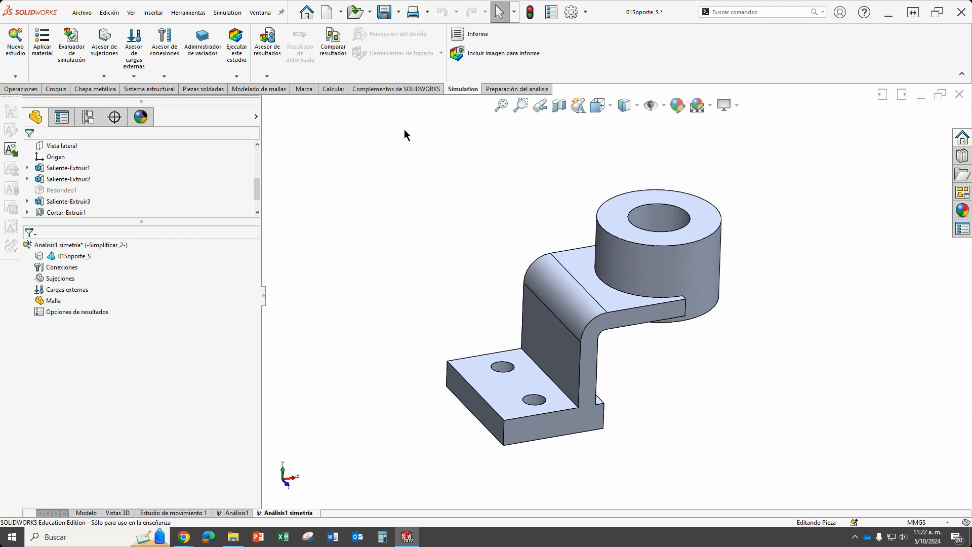
left_click(517, 90)
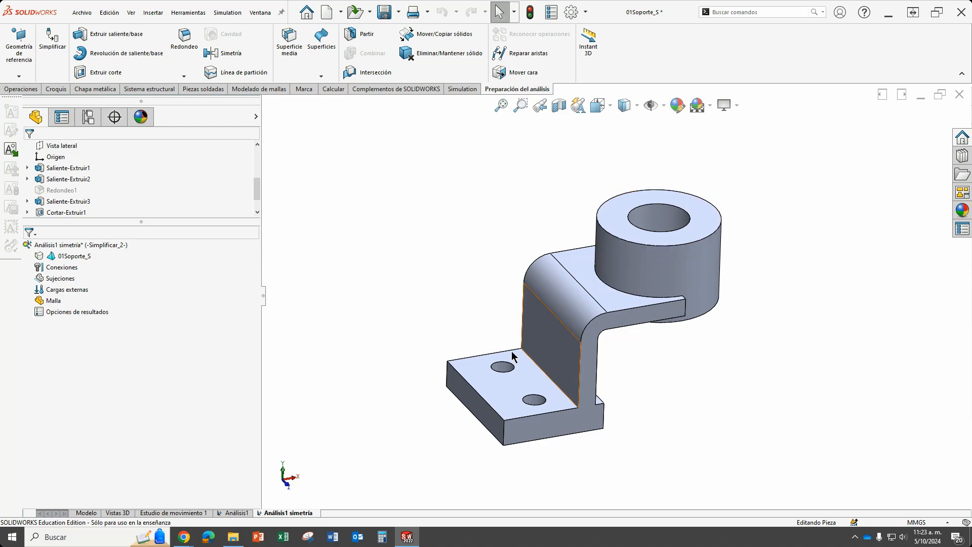
middle_click_drag(714, 312, 654, 384)
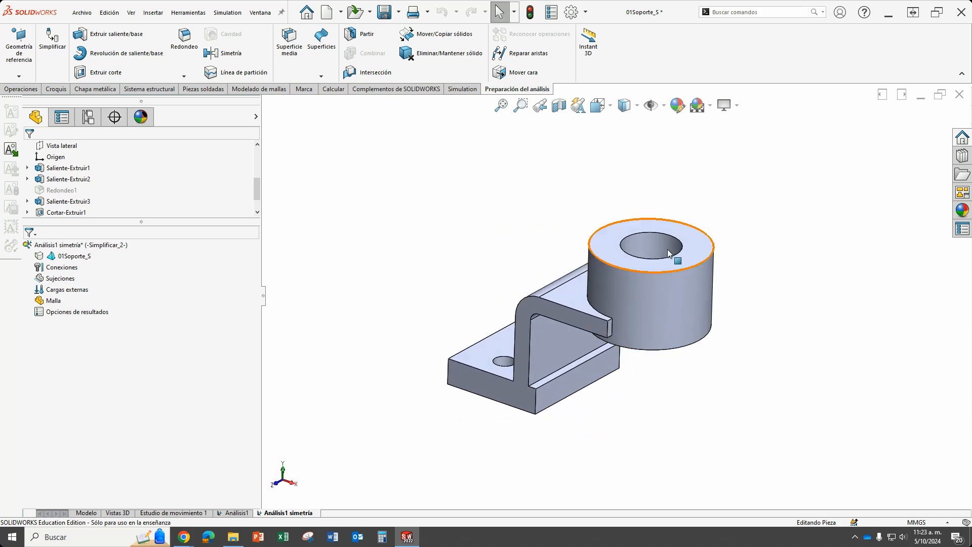
middle_click_drag(667, 249, 708, 420)
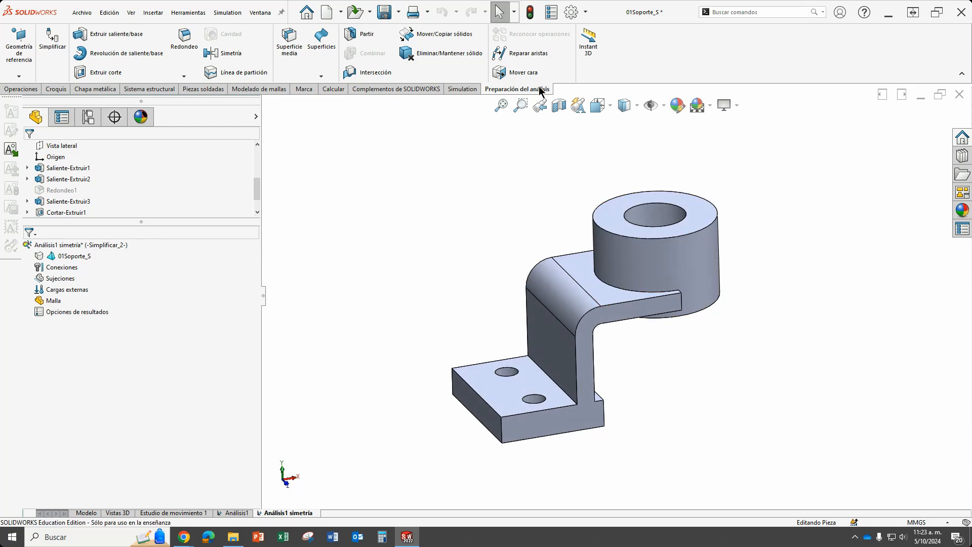
left_click(23, 75)
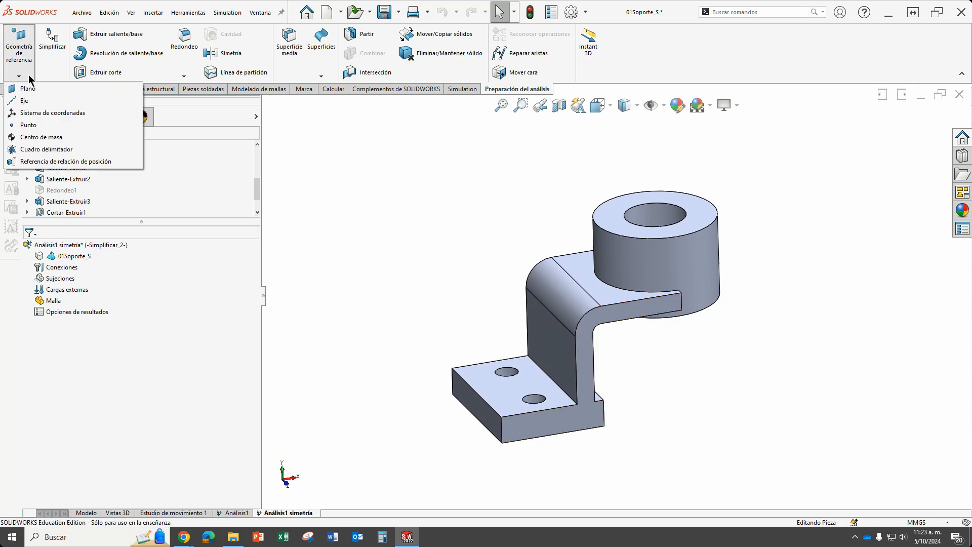
left_click(48, 89)
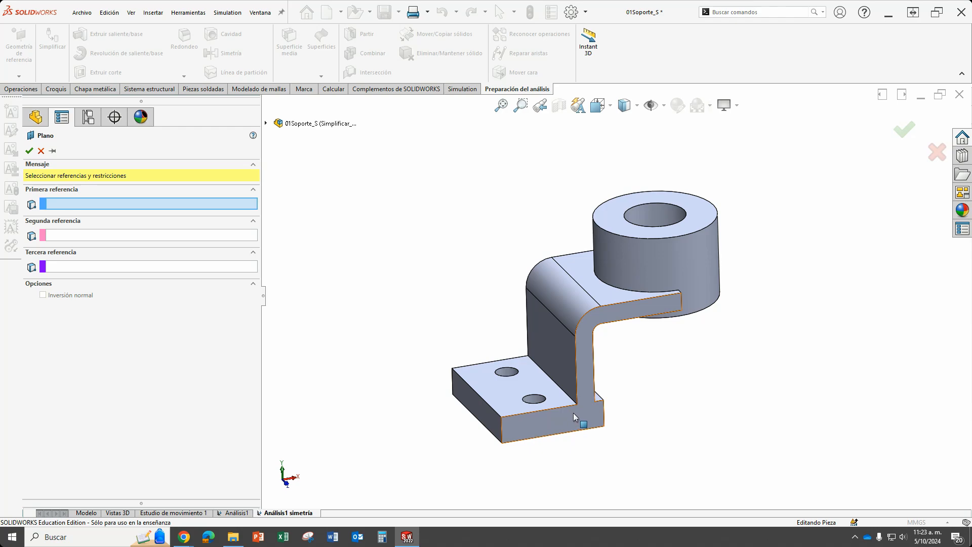
left_click(635, 306)
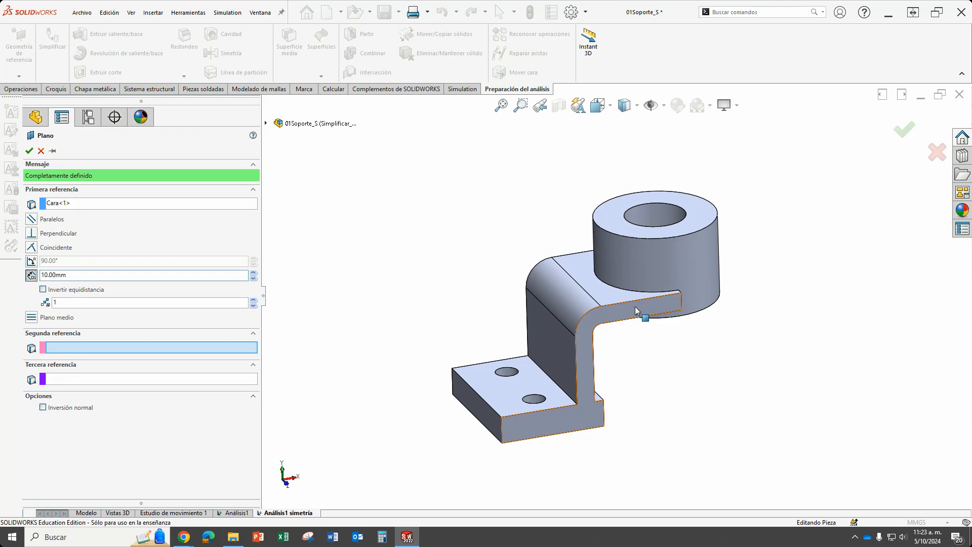
left_click(93, 274)
left_click_drag(86, 273, 36, 280)
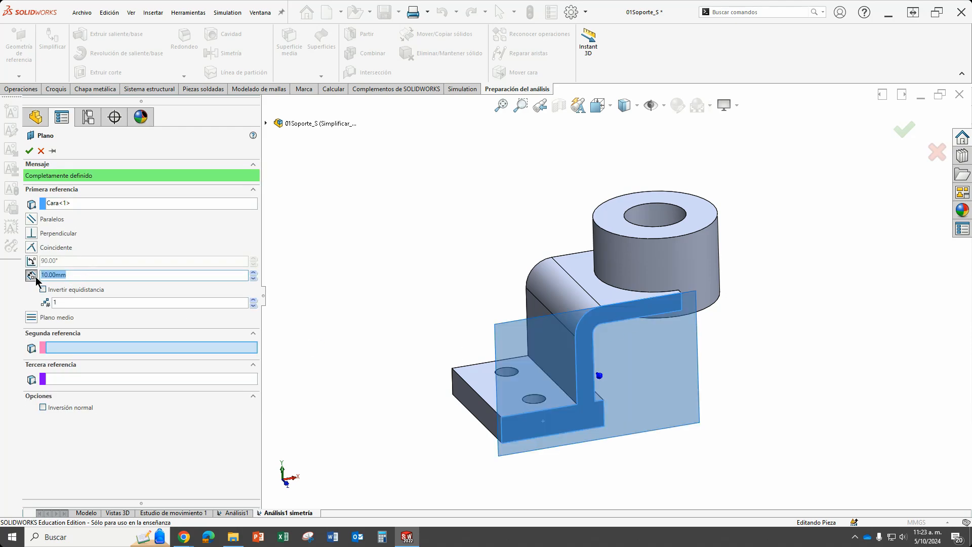
type("15")
left_click(43, 290)
middle_click_drag(457, 378, 496, 331)
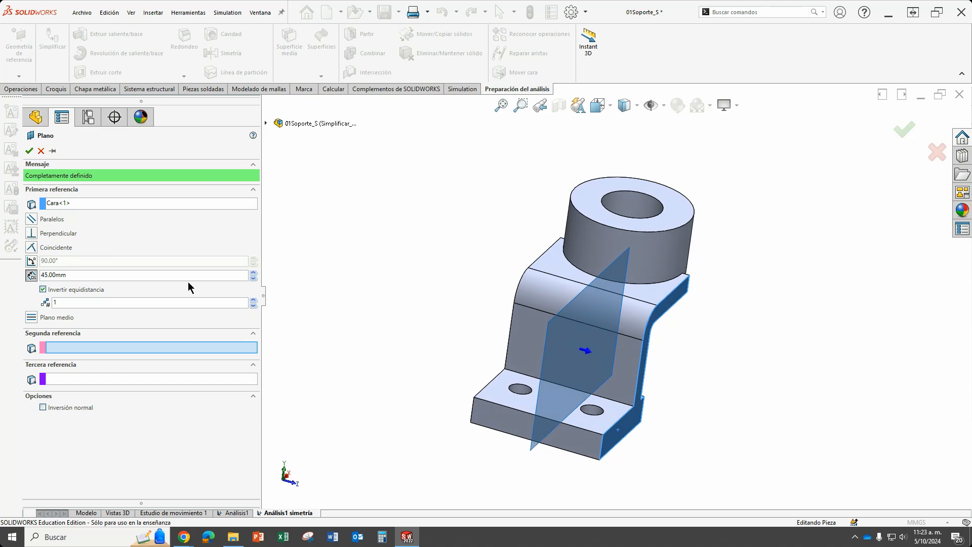
left_click(28, 151)
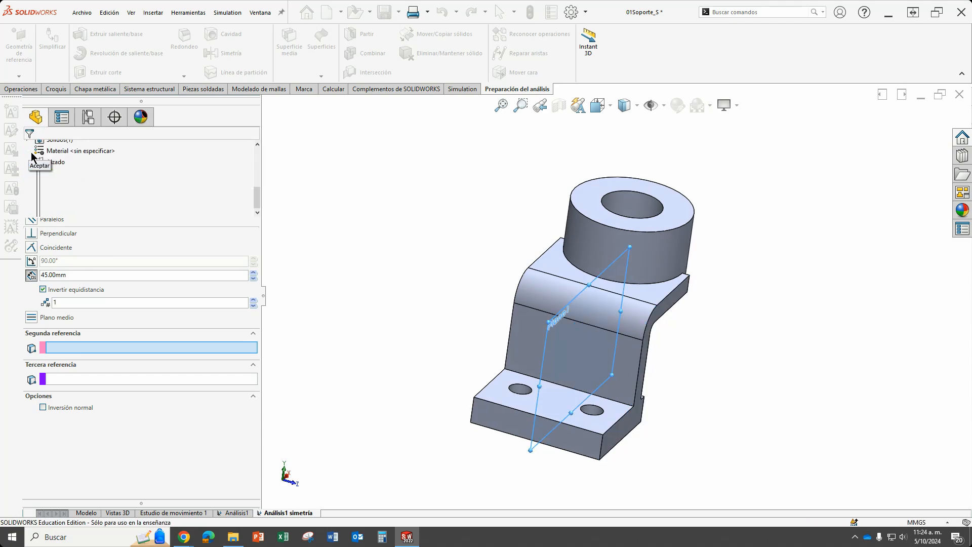
Split the bracket with the new mid-plane and consume resulting solid 1, keeping only the other half.
middle_click_drag(790, 340, 663, 335)
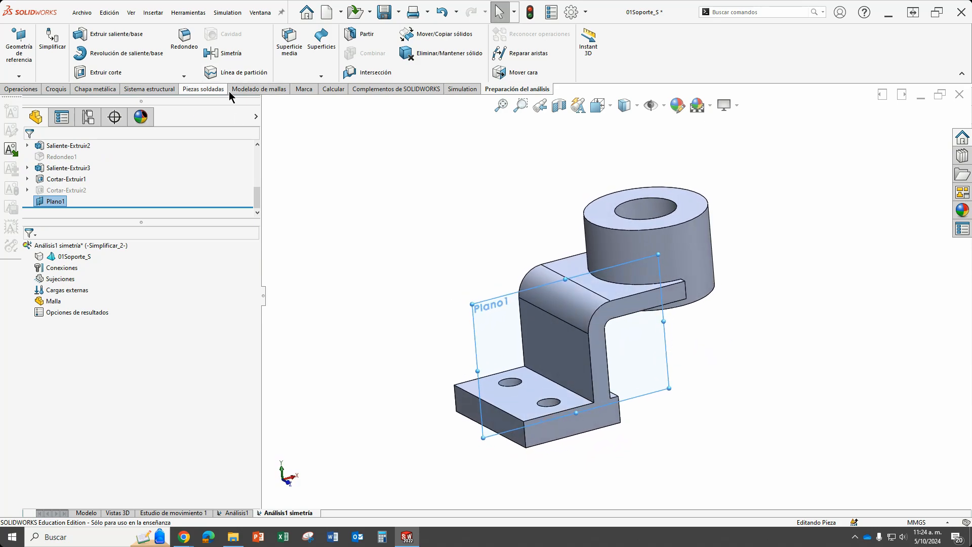
left_click(365, 35)
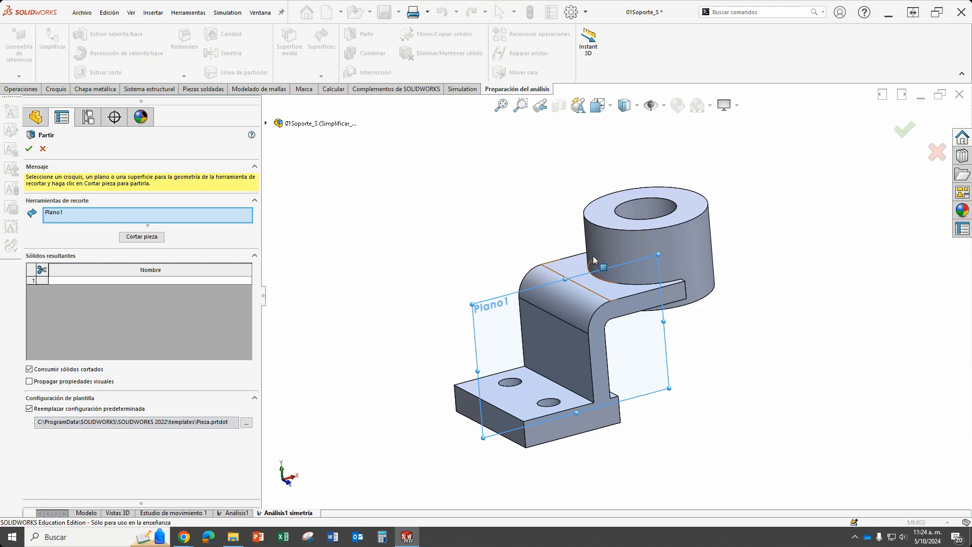
middle_click_drag(425, 265, 422, 248)
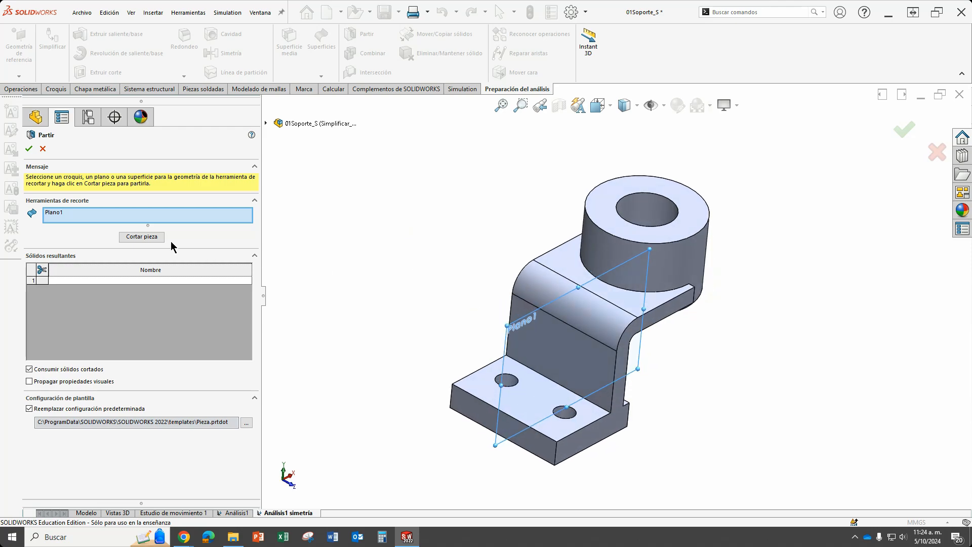
left_click(144, 237)
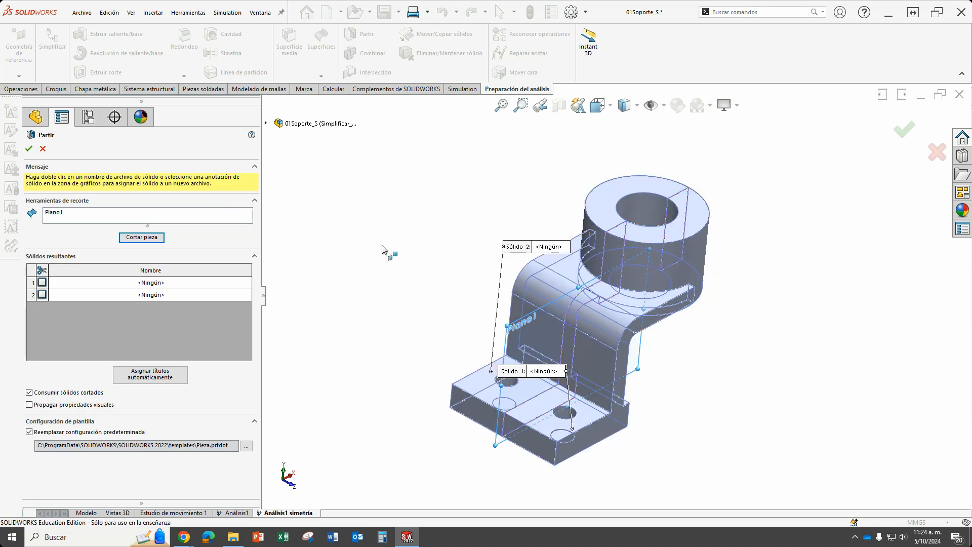
left_click(42, 283)
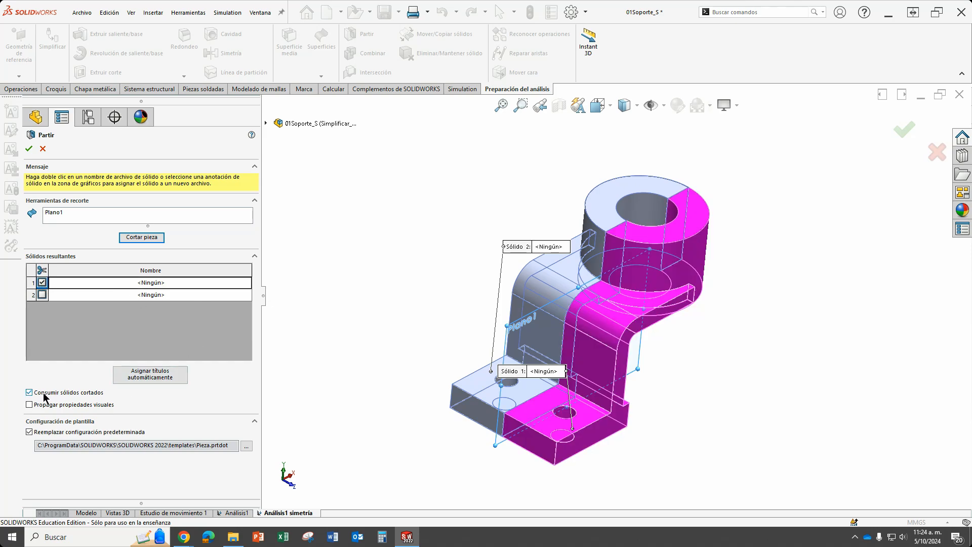
left_click(28, 148)
left_click(717, 339)
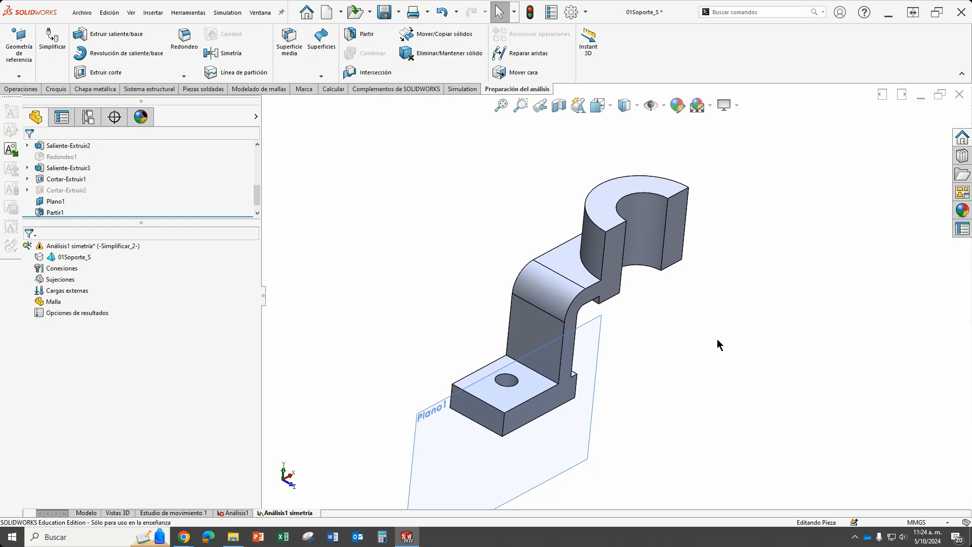
Hide the reference plane used for the split.
scroll(698, 348, "up", 3)
middle_click_drag(698, 352, 638, 314)
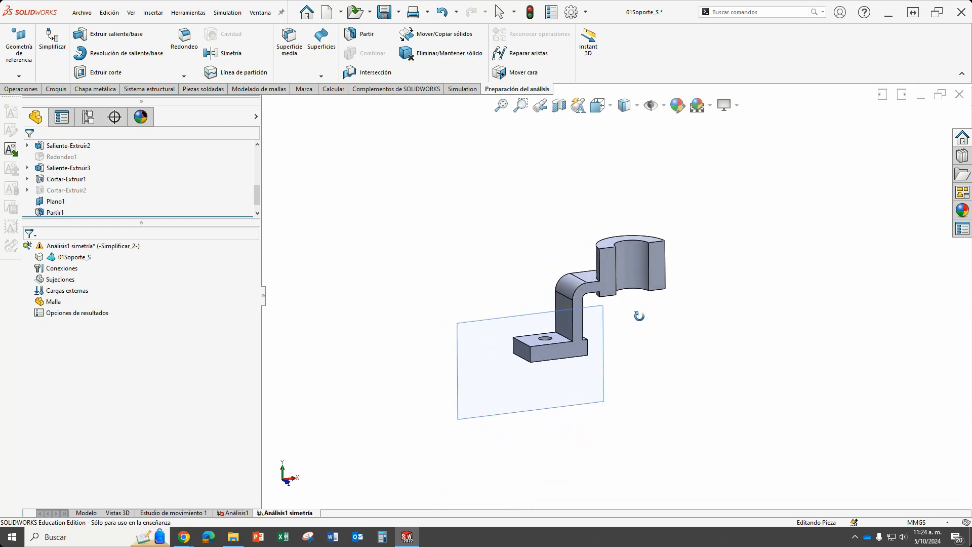
left_click(484, 328)
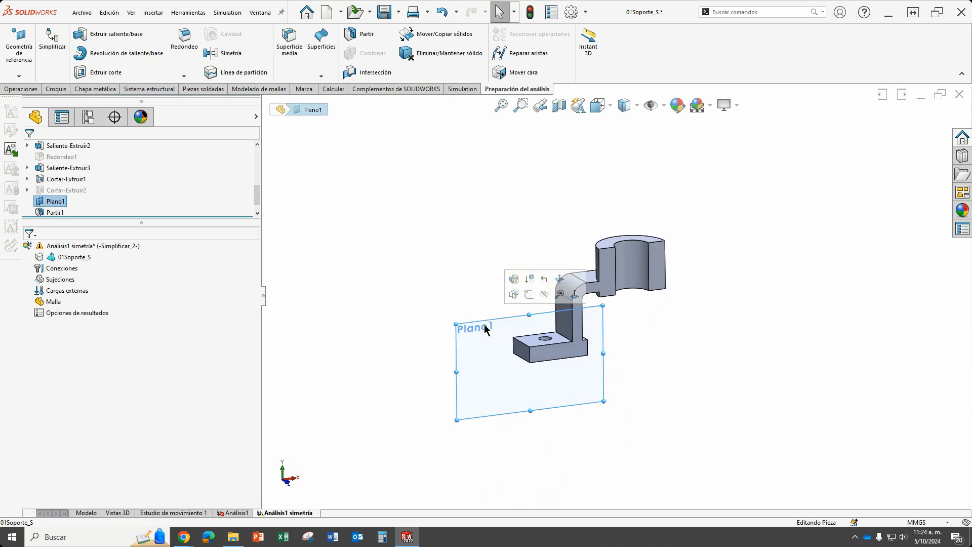
left_click(544, 294)
scroll(647, 314, "down", 2)
middle_click_drag(623, 308, 684, 415)
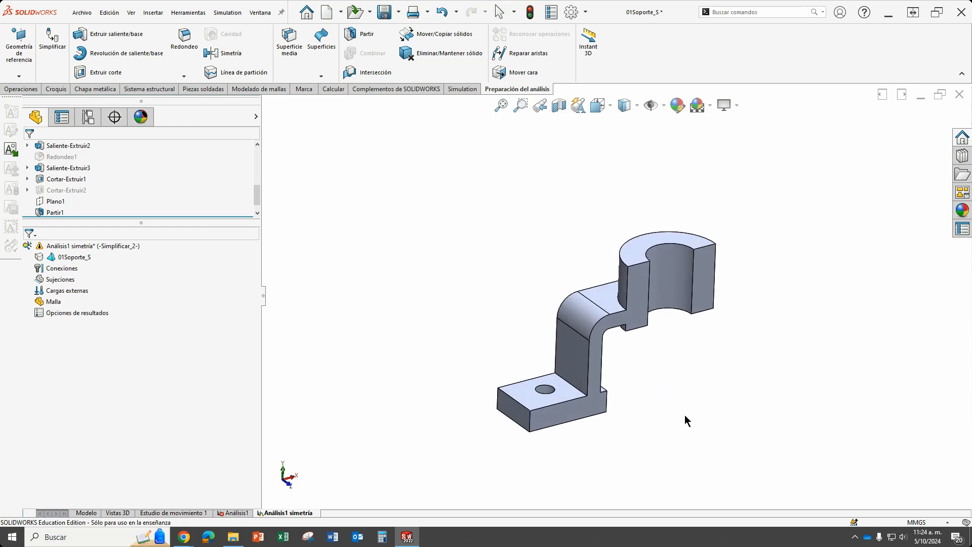
Apply the ASTM A36 Acero material to the half bracket in the symmetry study.
left_click(457, 89)
right_click(66, 261)
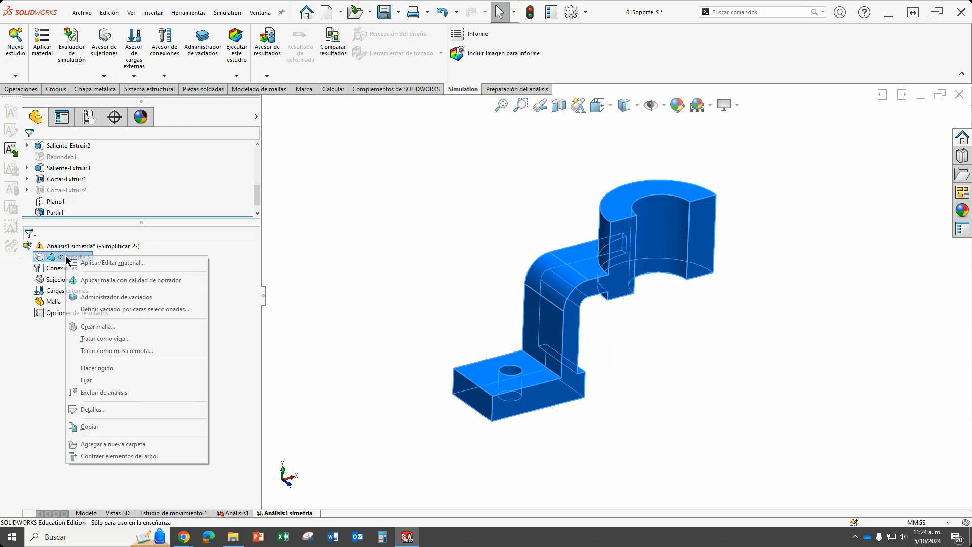
left_click(113, 263)
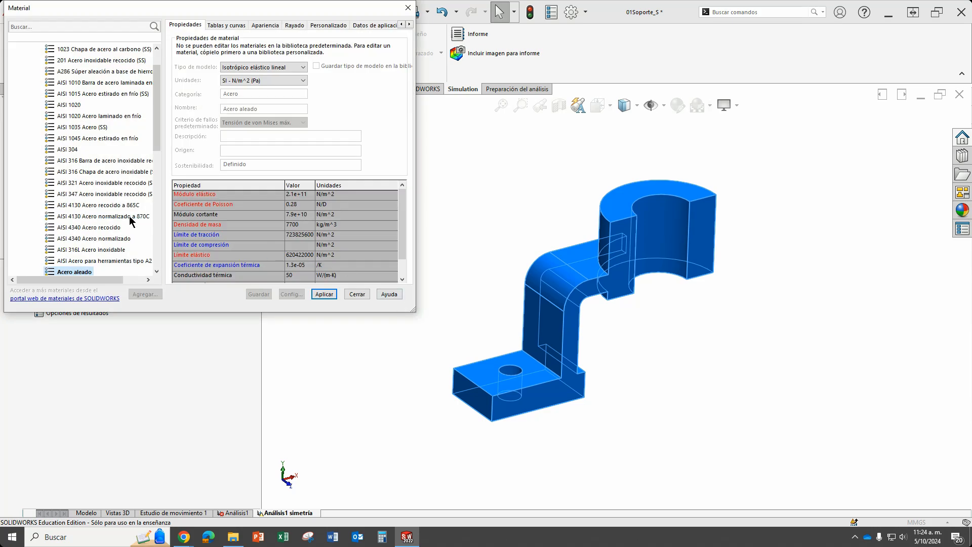
scroll(131, 218, "down", 2)
left_click(93, 228)
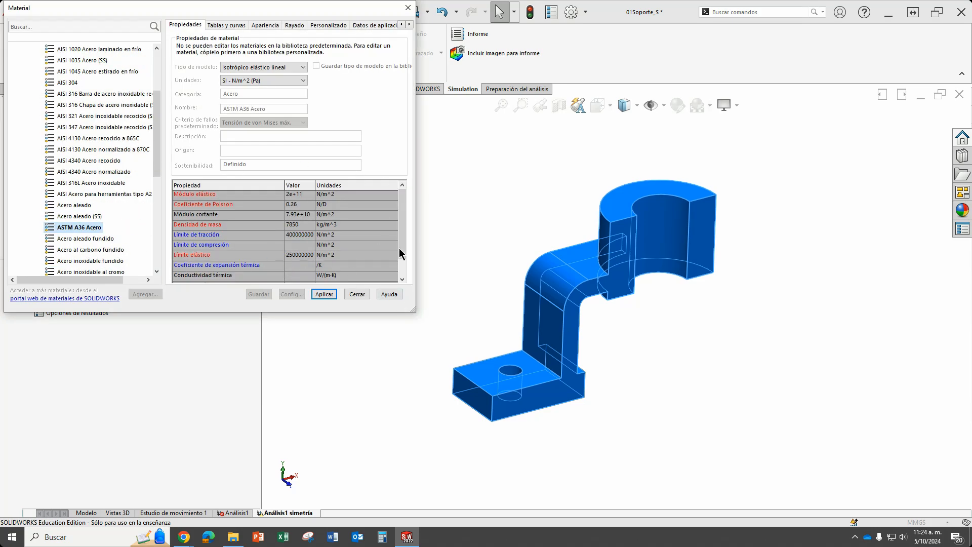
left_click(321, 294)
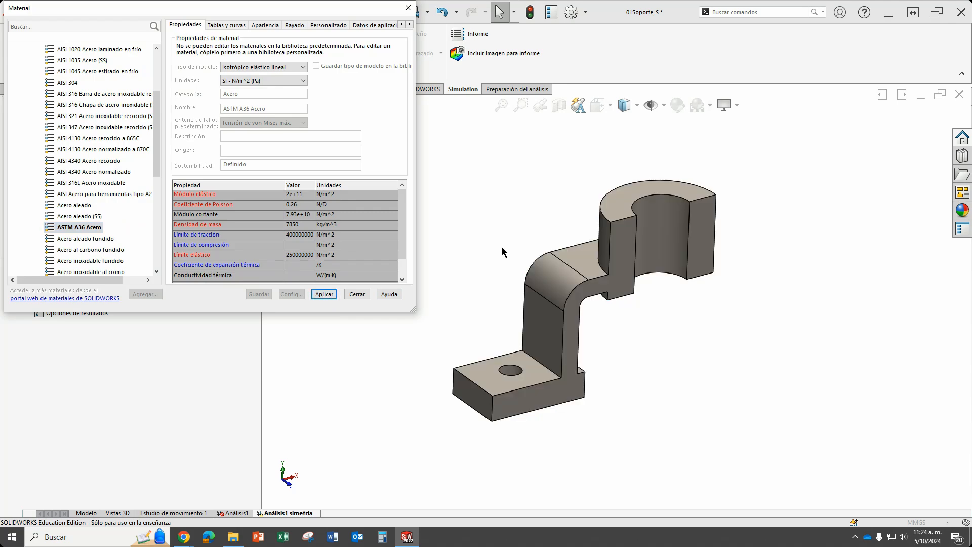
left_click(367, 297)
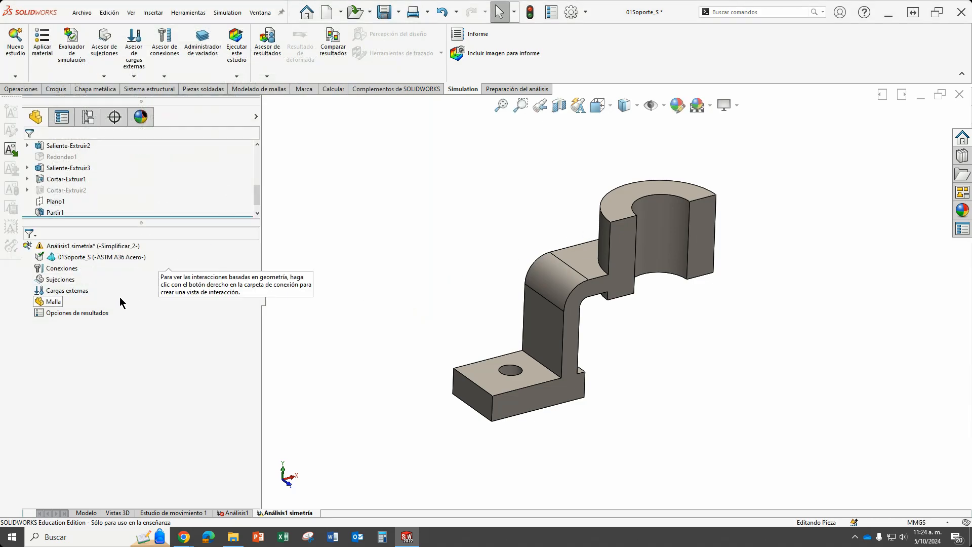
Add a fixed geometry restraint to the cylindrical face of the hole in the half bracket's base.
right_click(60, 280)
left_click(81, 308)
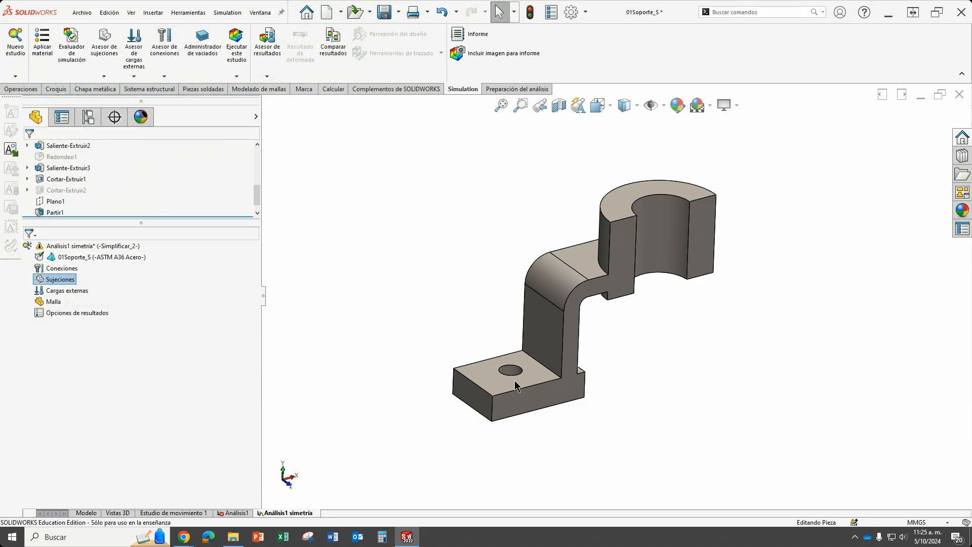
scroll(519, 372, "down", 5)
left_click(537, 357)
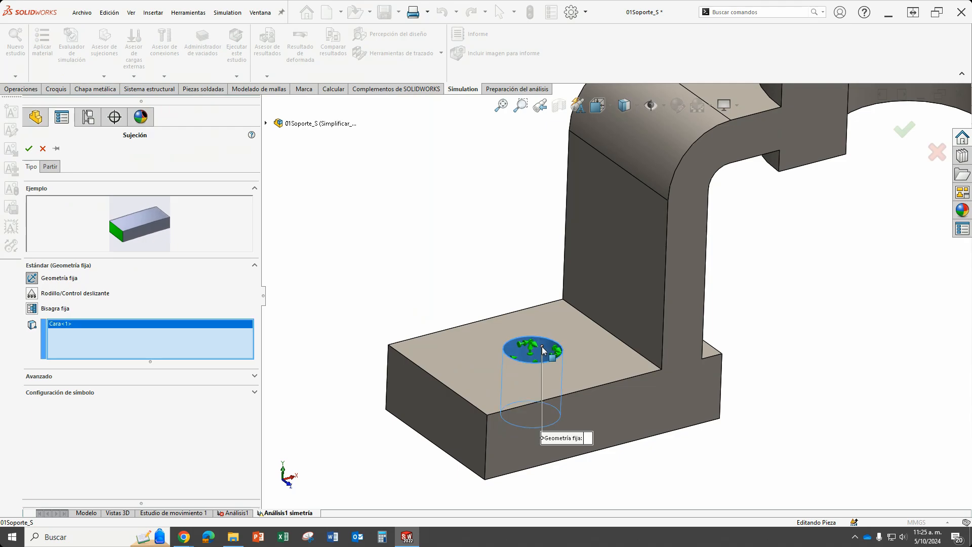
left_click(28, 148)
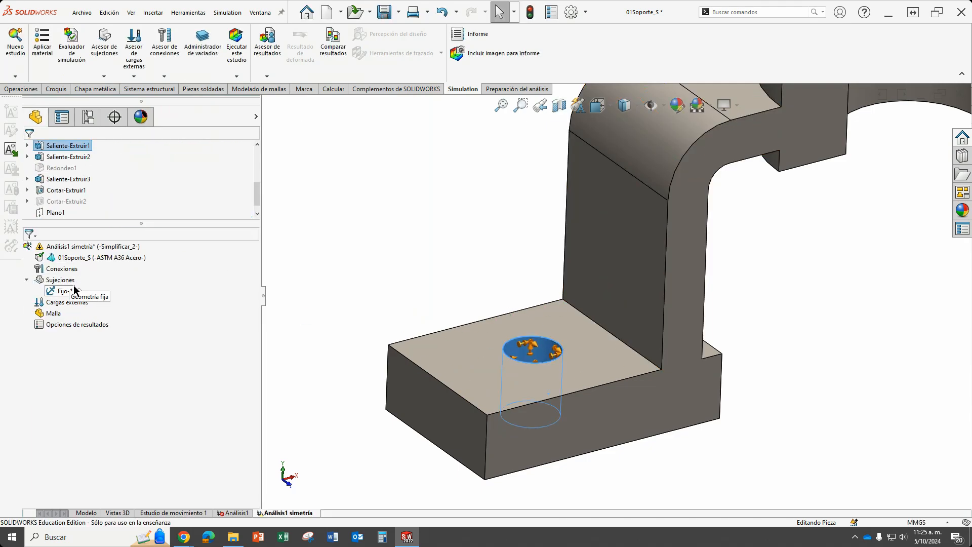
Add a roller/slider restraint to the underside face of the half bracket's base.
right_click(60, 279)
key("Escape")
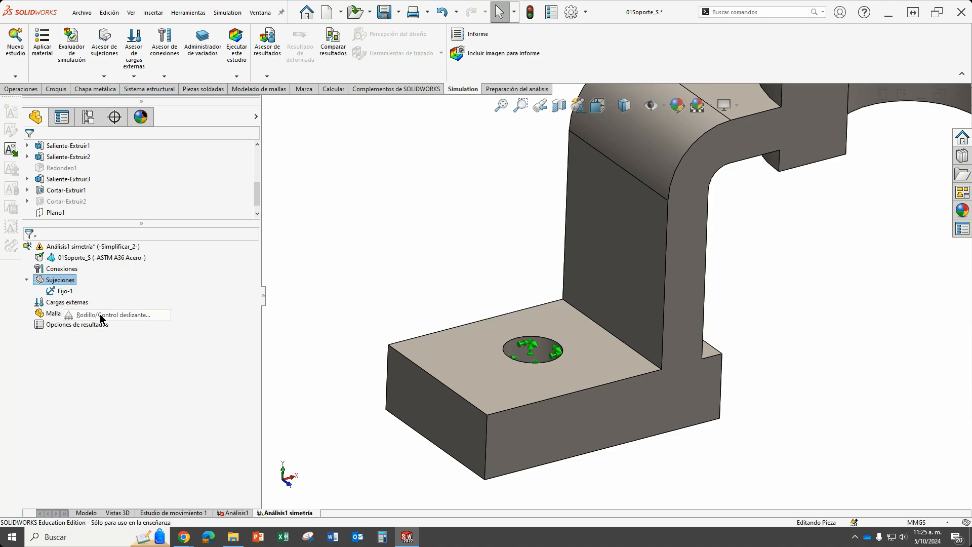
middle_click_drag(611, 446, 599, 314)
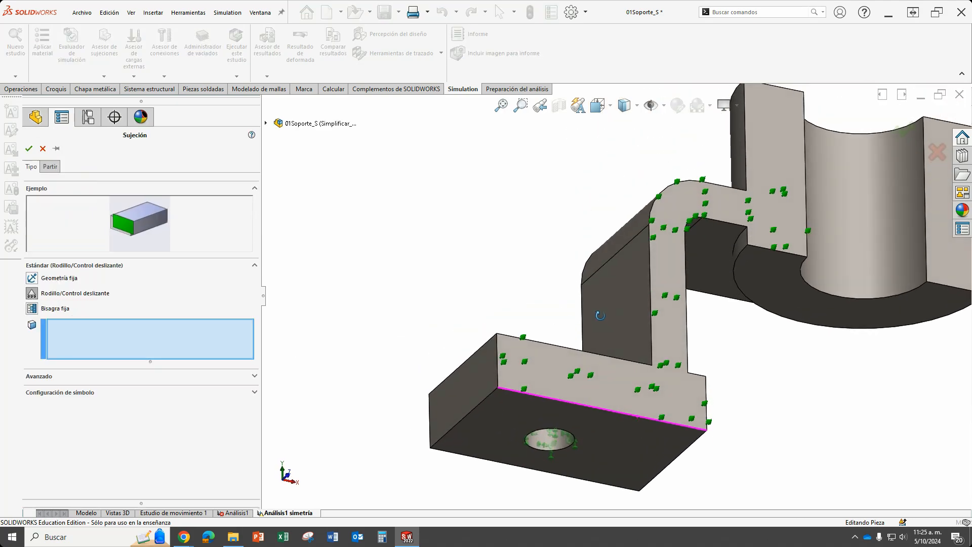
left_click(608, 422)
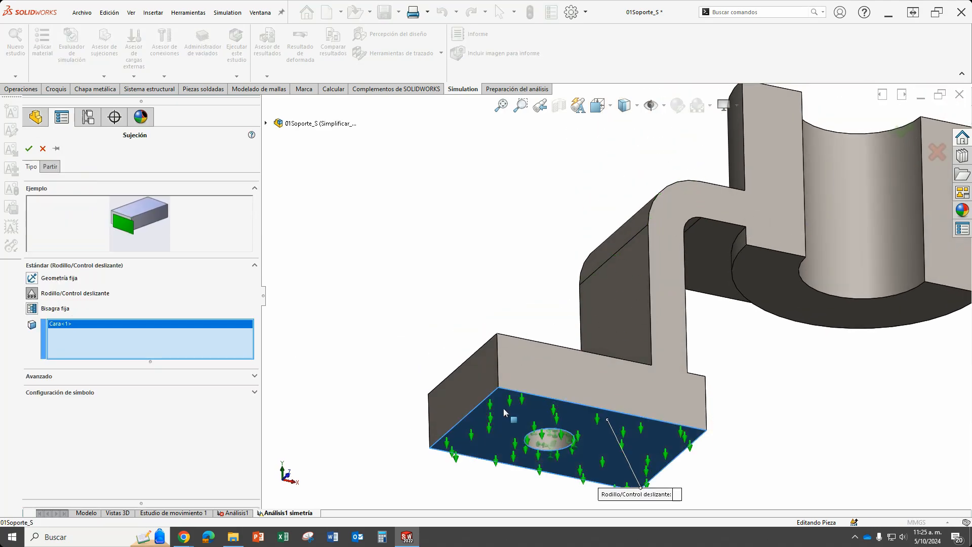
left_click(28, 148)
Add an advanced symmetry restraint to the two cut faces of the half bracket.
scroll(469, 284, "up", 1)
middle_click_drag(658, 251, 662, 361)
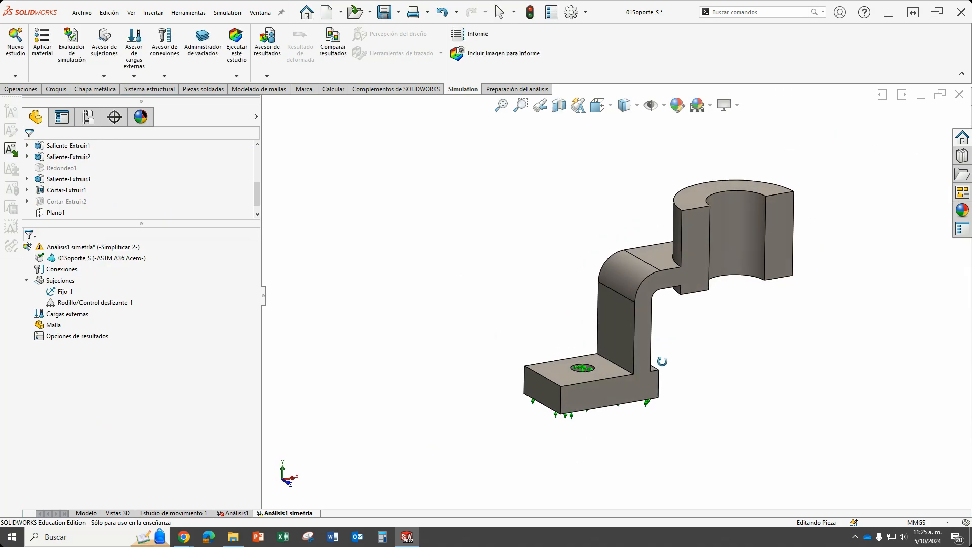
right_click(54, 281)
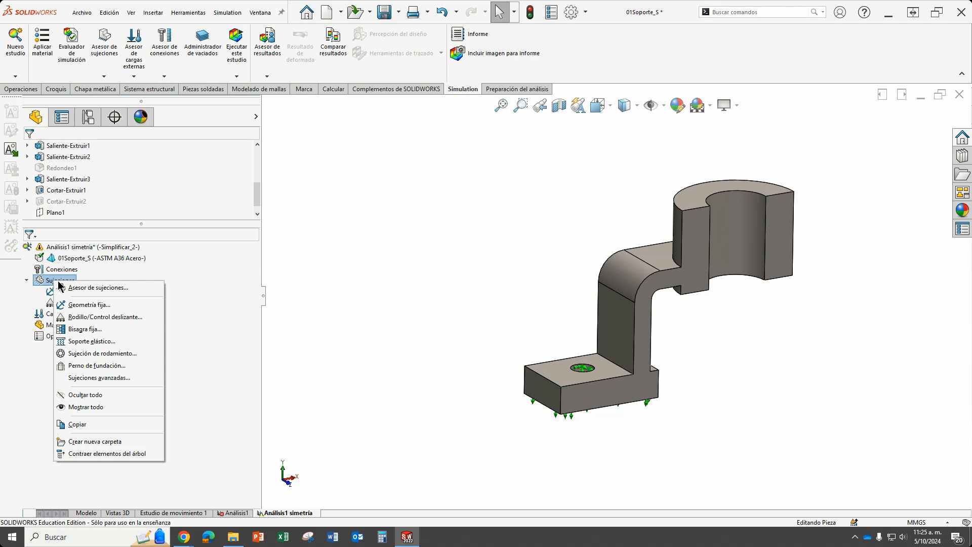
left_click(101, 378)
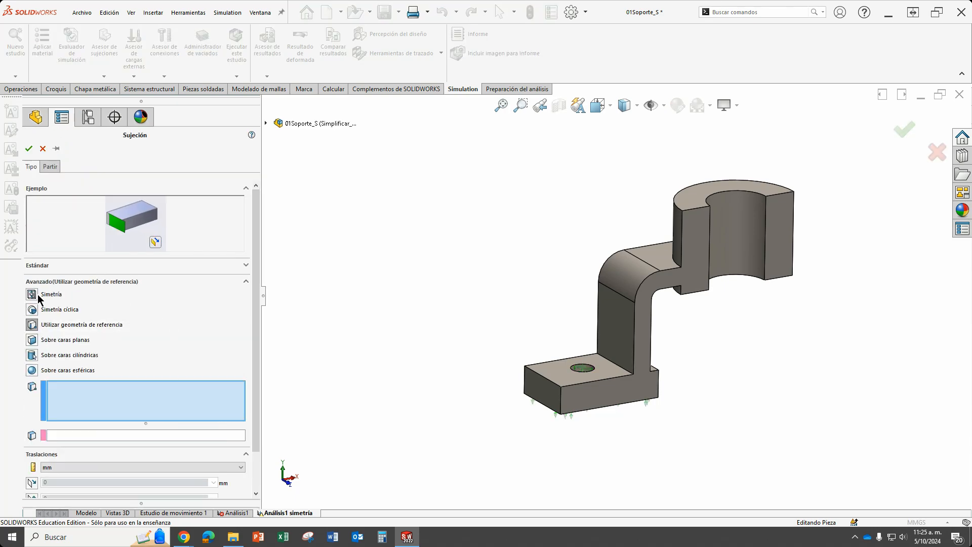
left_click(32, 294)
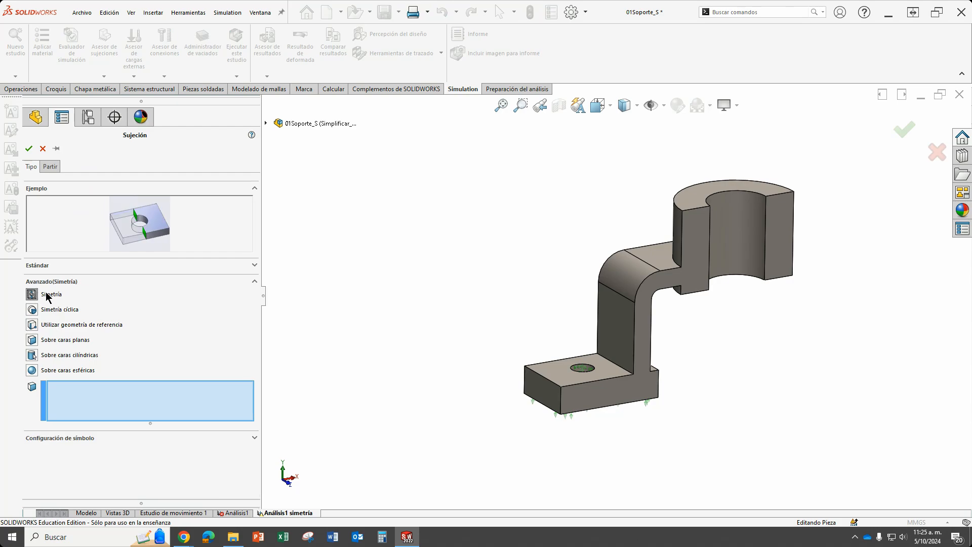
left_click(700, 246)
left_click(777, 245)
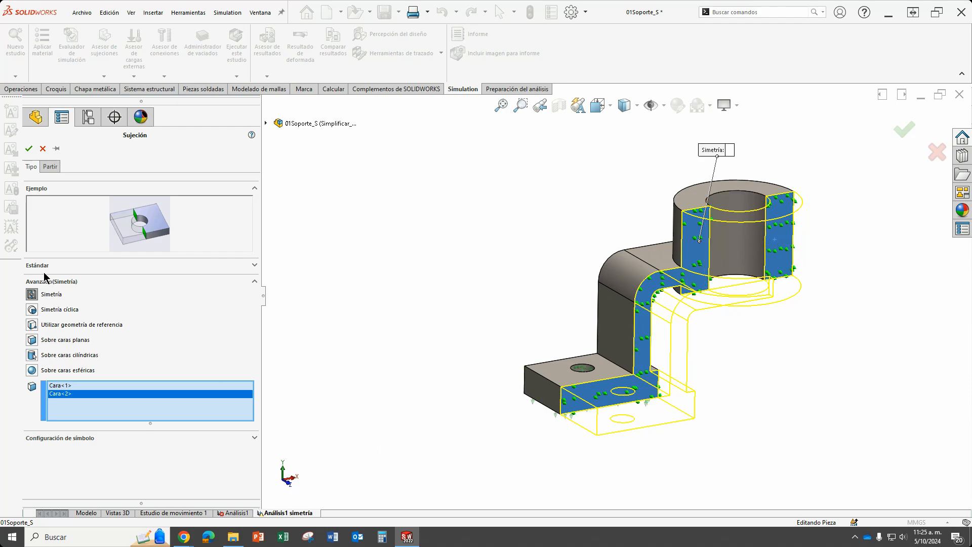
left_click(28, 148)
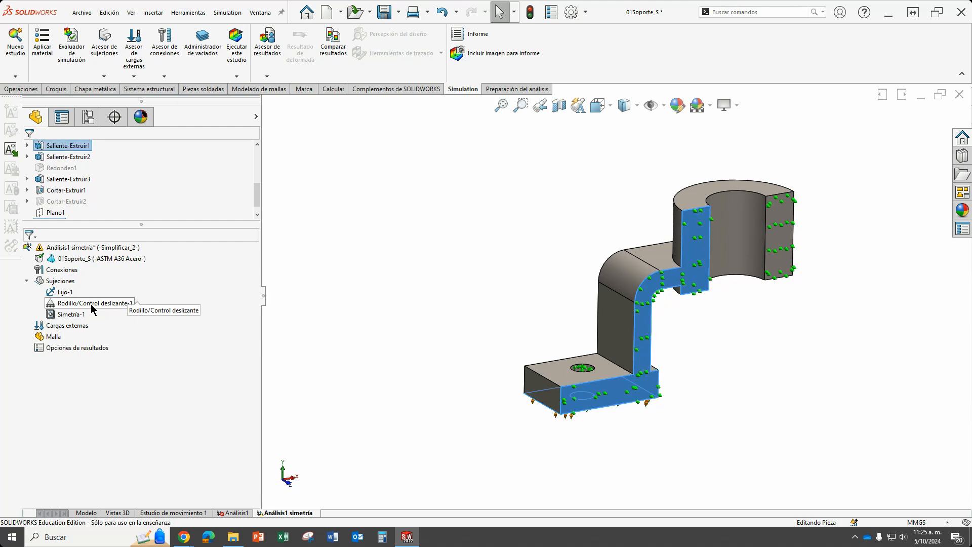
Apply a 1250 N vertical force to the top face of the half ring.
right_click(73, 329)
left_click(124, 97)
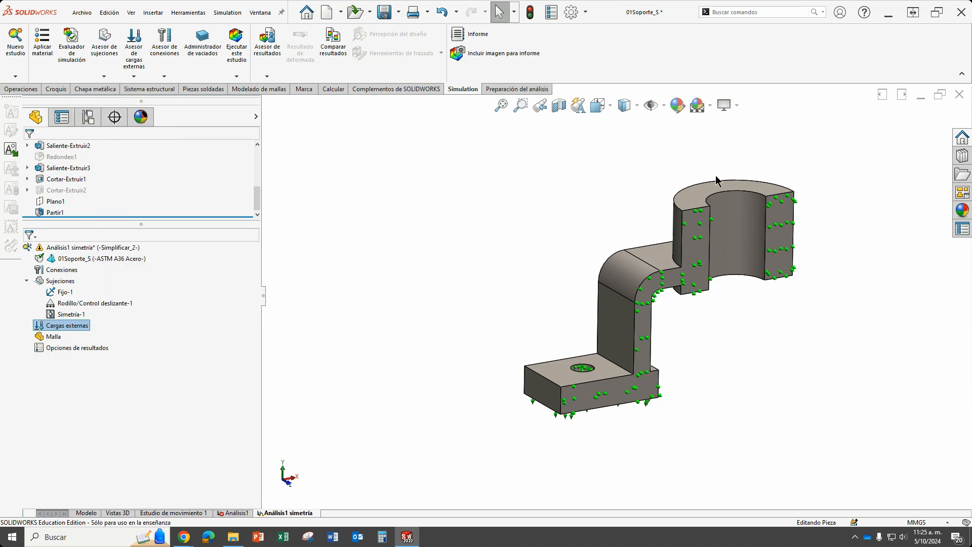
left_click(691, 203)
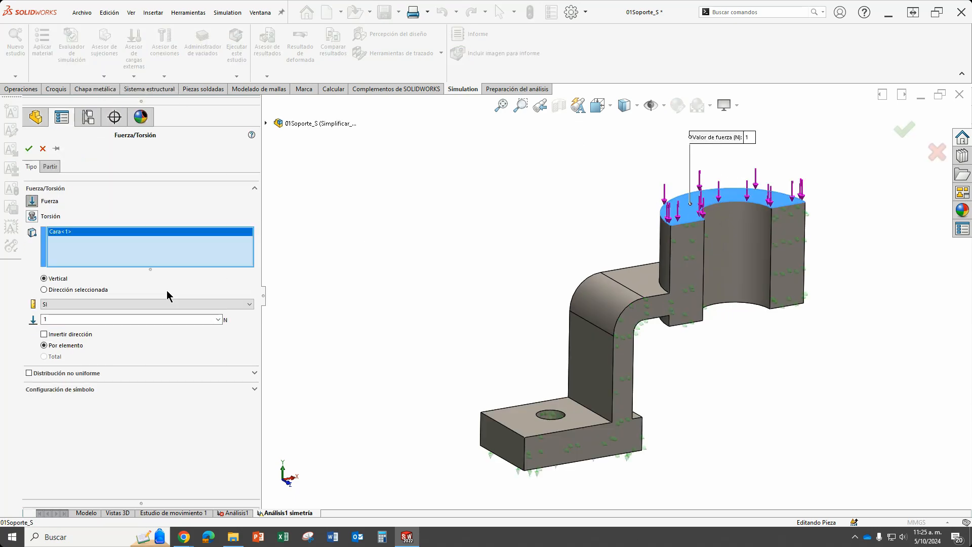
double_click(47, 319)
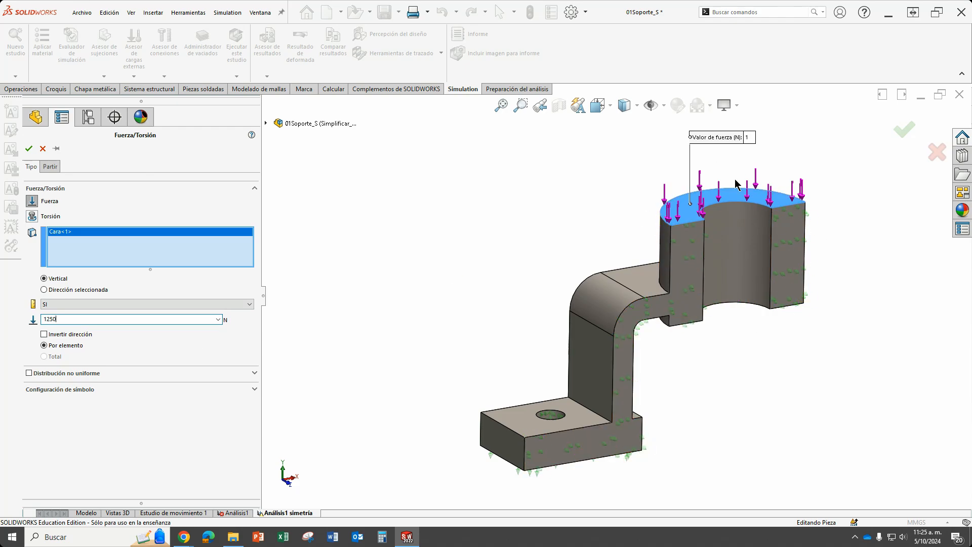
left_click(28, 149)
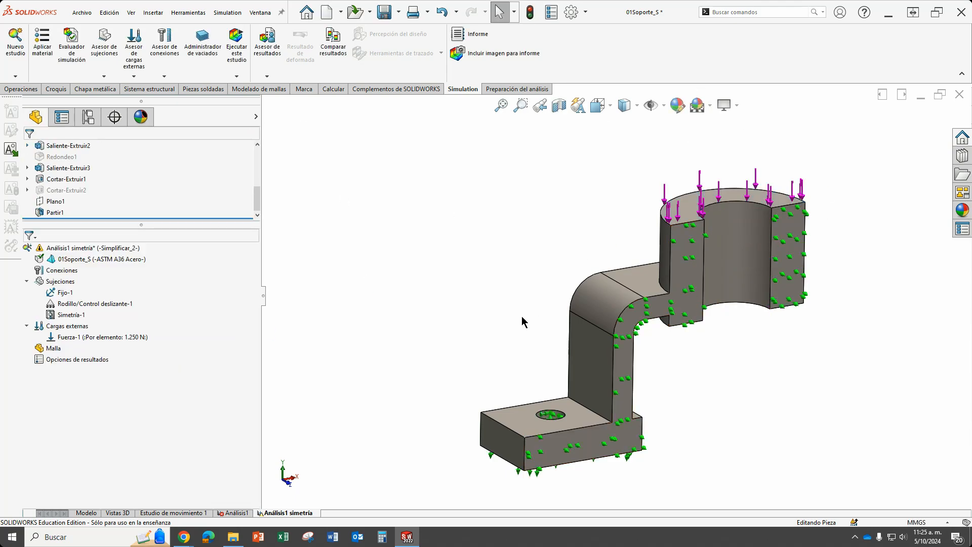
Mesh the half bracket with a finer blended curvature-based mesh, 3.99646263 mm maximum and 1.33214089 mm minimum element size.
right_click(51, 350)
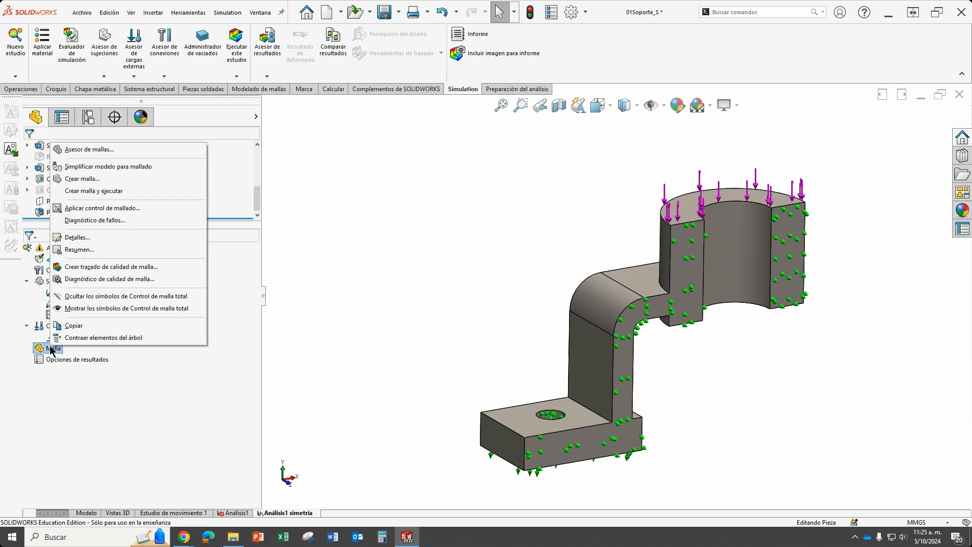
left_click(86, 179)
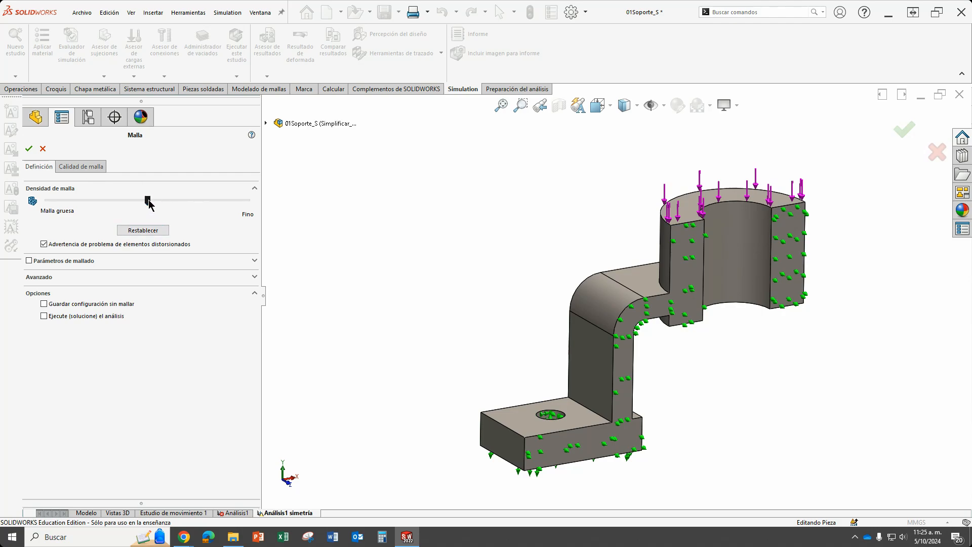
left_click_drag(148, 201, 202, 202)
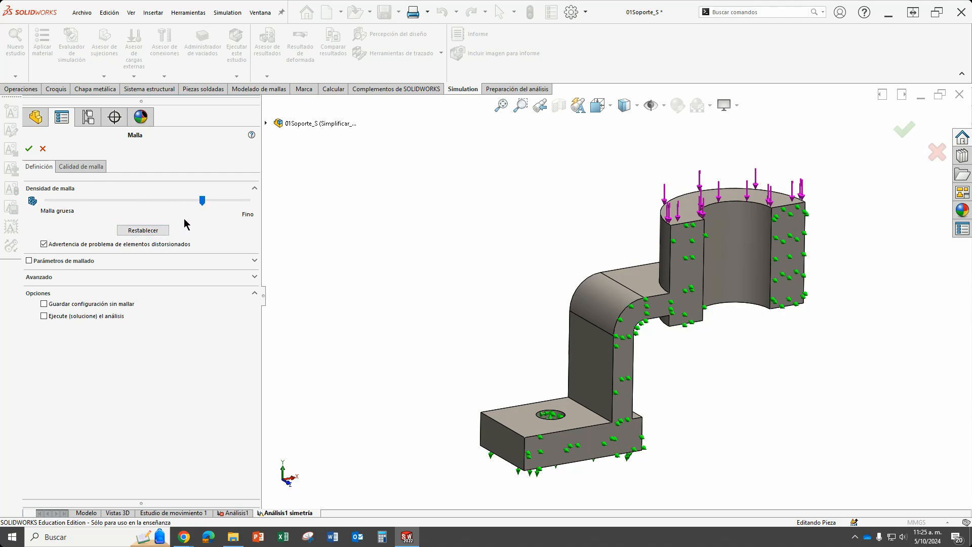
left_click(248, 279)
left_click(218, 263)
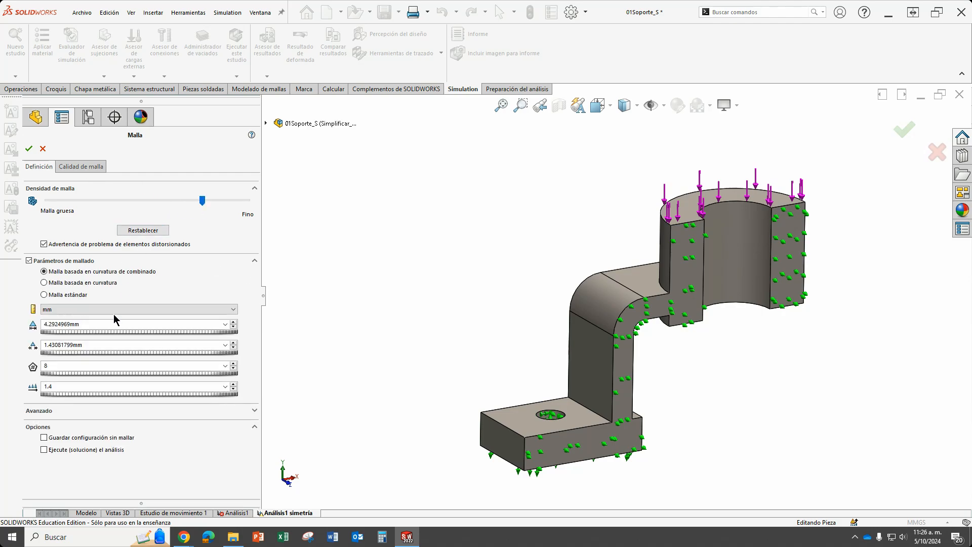
left_click_drag(207, 201, 216, 203)
left_click(29, 149)
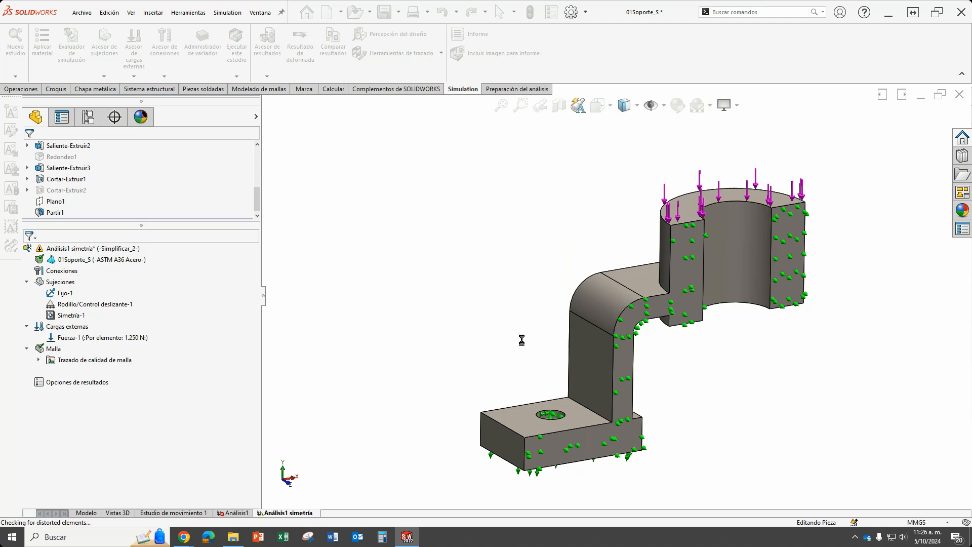
Apply a mesh control at the finest density, 0.99911566 mm element size, to the inner bend's rounded face under the ring.
middle_click_drag(682, 375, 646, 308)
scroll(646, 308, "down", 3)
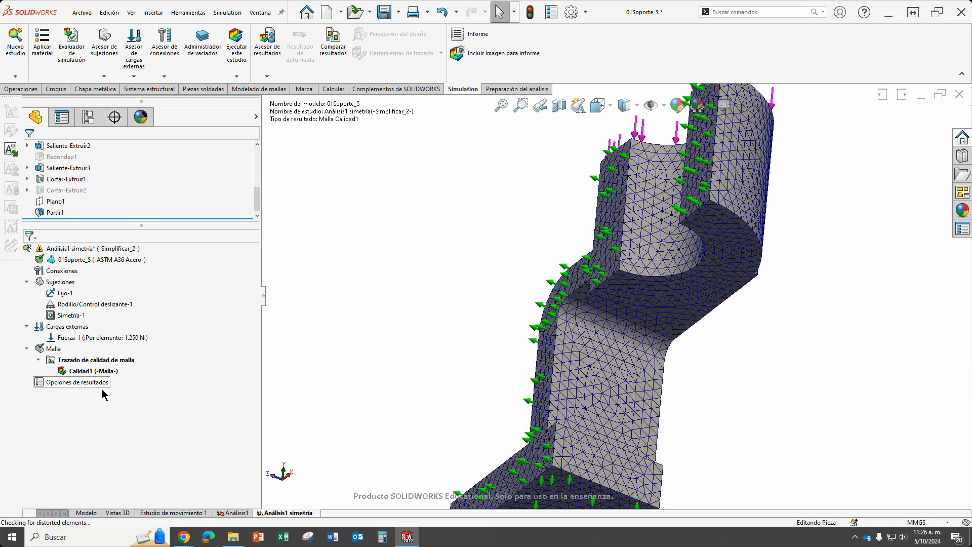
right_click(54, 353)
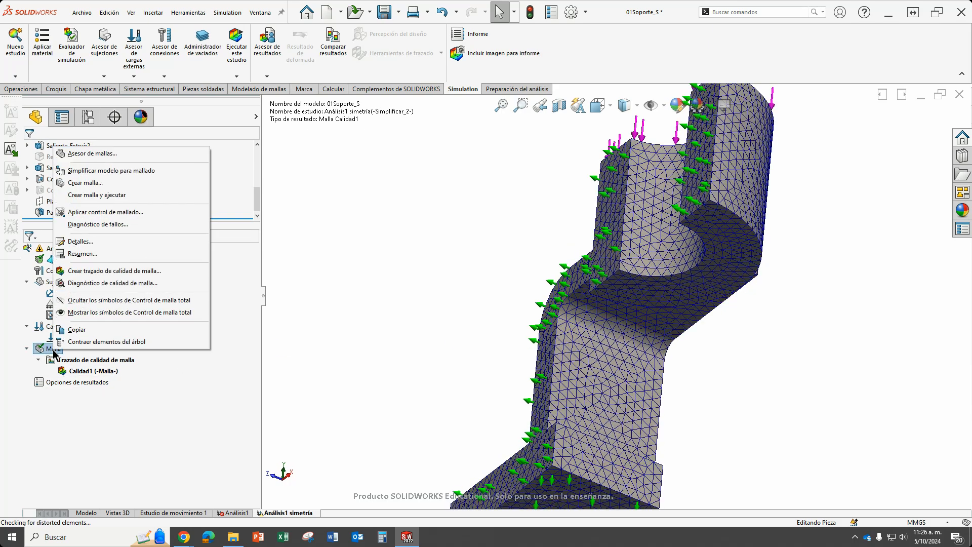
left_click(119, 215)
scroll(612, 316, "down", 3)
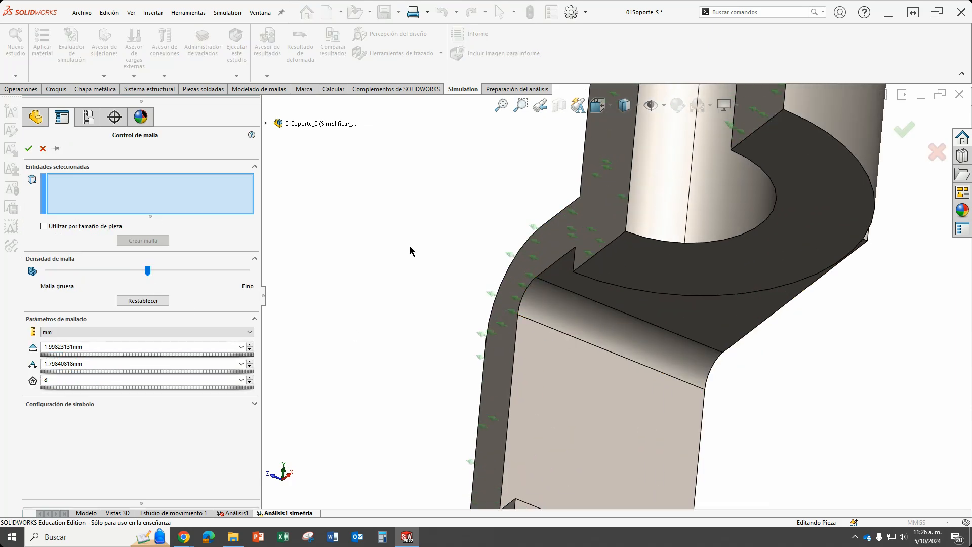
left_click(583, 318)
left_click_drag(147, 271, 282, 278)
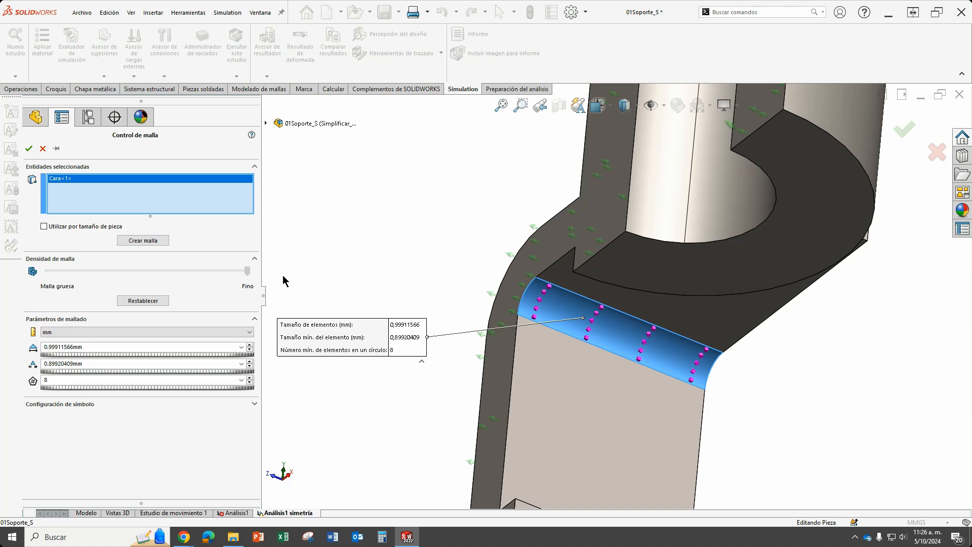
left_click(28, 149)
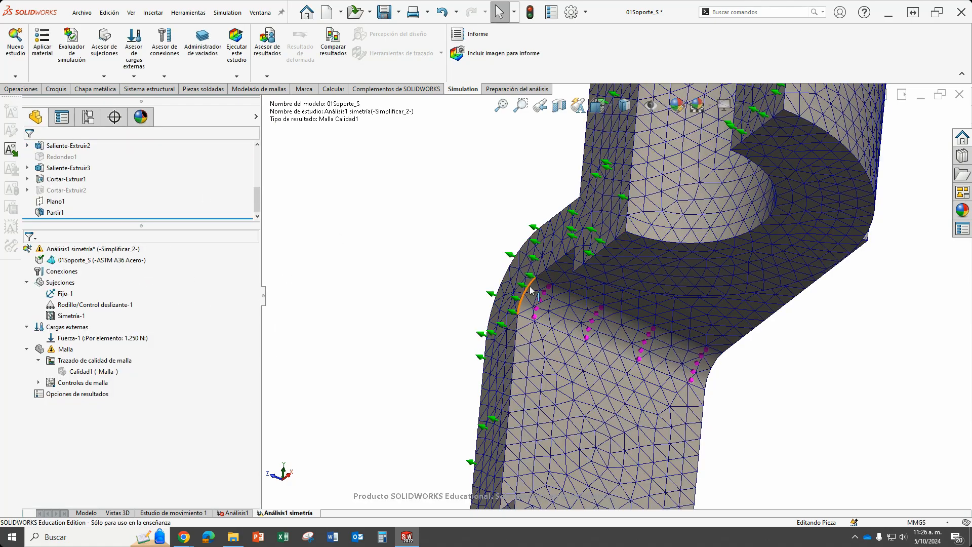
Regenerate the half bracket's mesh with the existing density settings and inspect the refinement on the inner bend.
key("f")
middle_click_drag(539, 294, 640, 361)
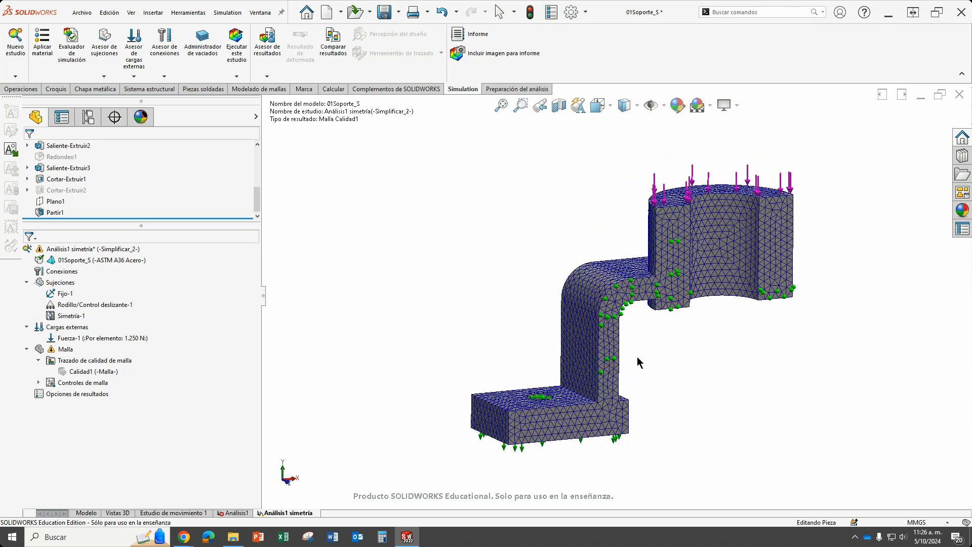
right_click(58, 351)
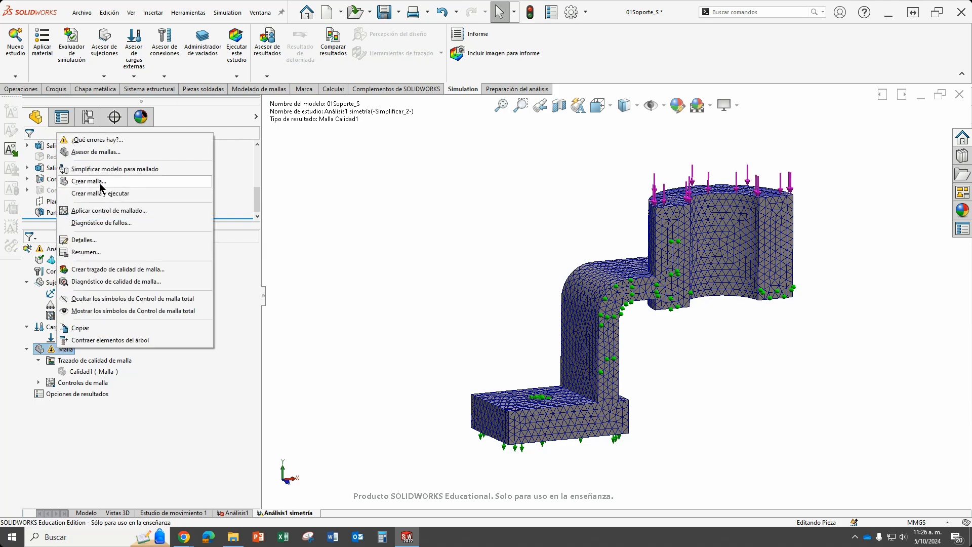
left_click(163, 188)
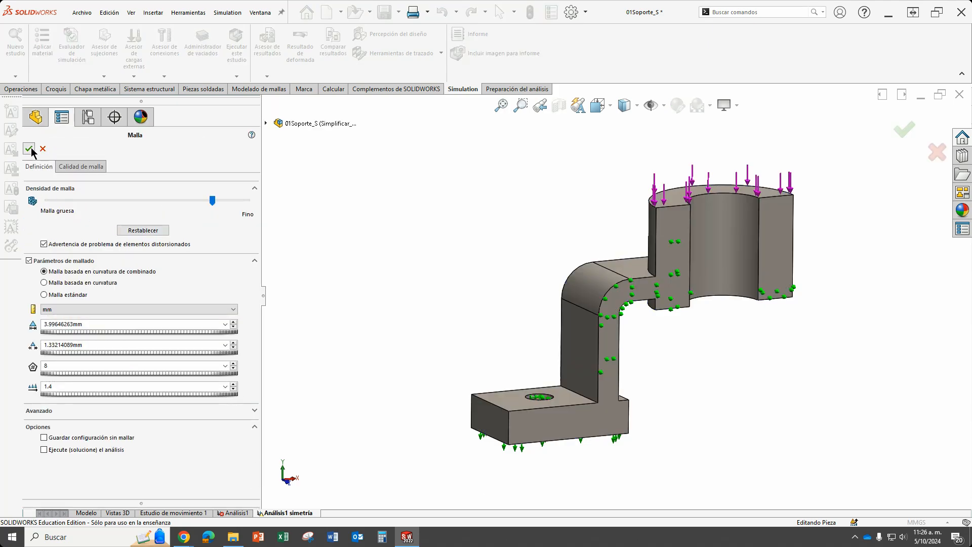
left_click(37, 147)
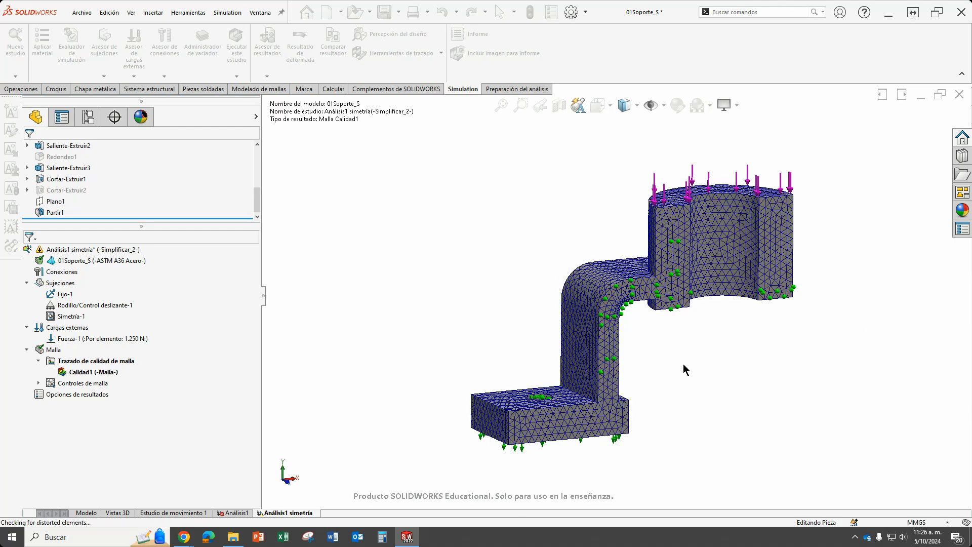
middle_click_drag(682, 363, 572, 299)
scroll(626, 311, "down", 6)
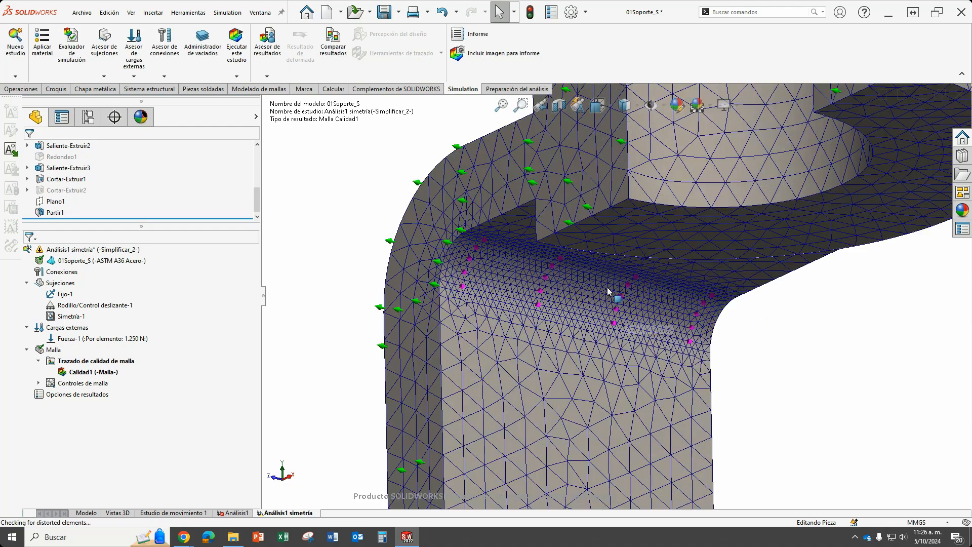
scroll(607, 287, "up", 10)
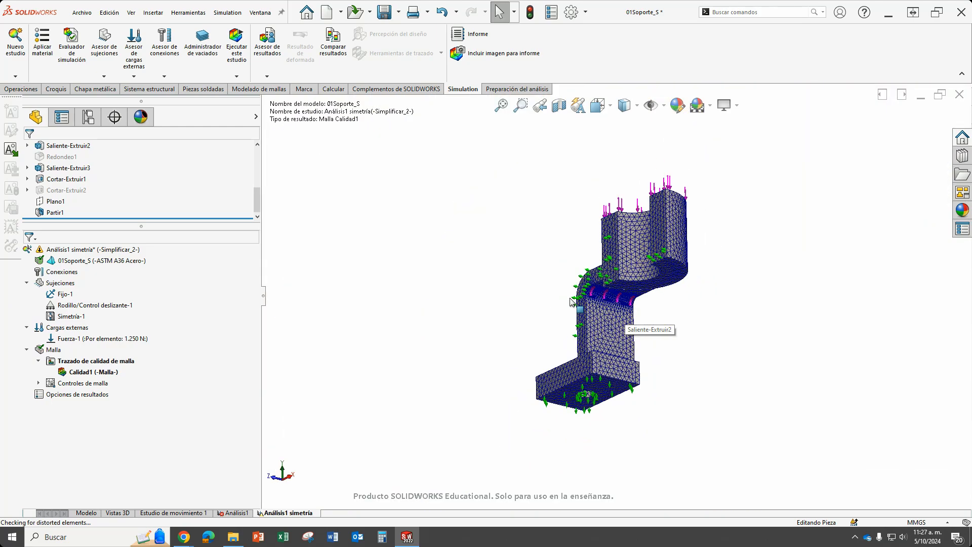
Run the symmetry study and expand the solver's progress details.
middle_click_drag(572, 302, 696, 362)
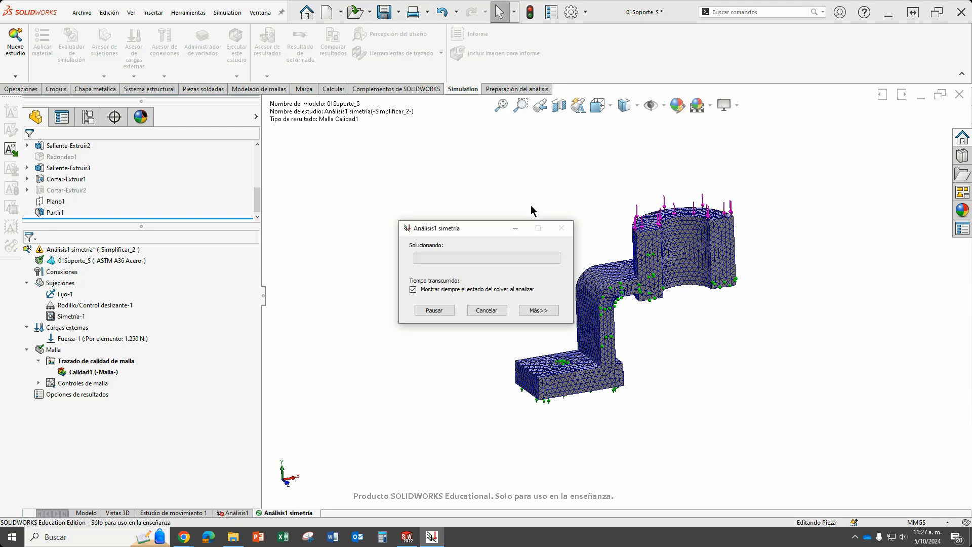
left_click_drag(485, 229, 378, 161)
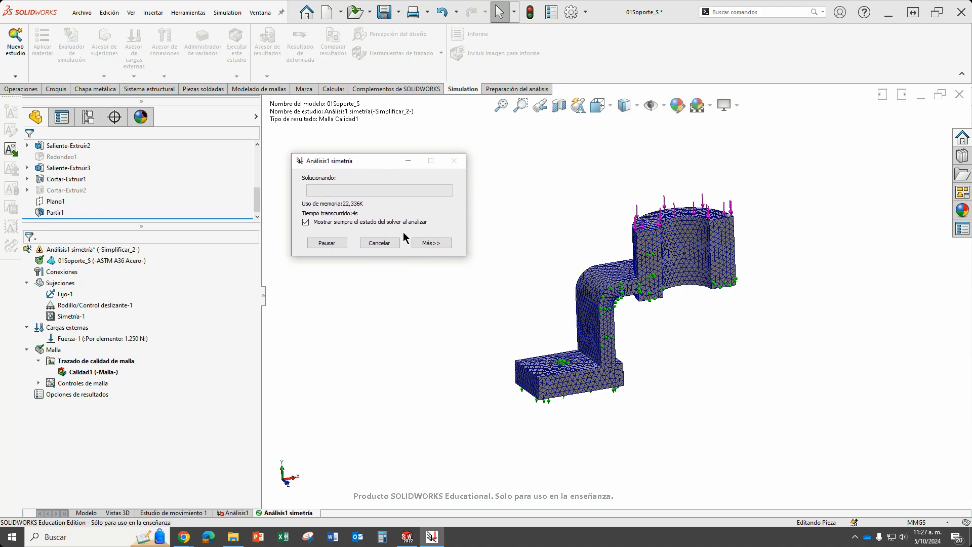
left_click(439, 243)
left_click_drag(377, 162, 336, 144)
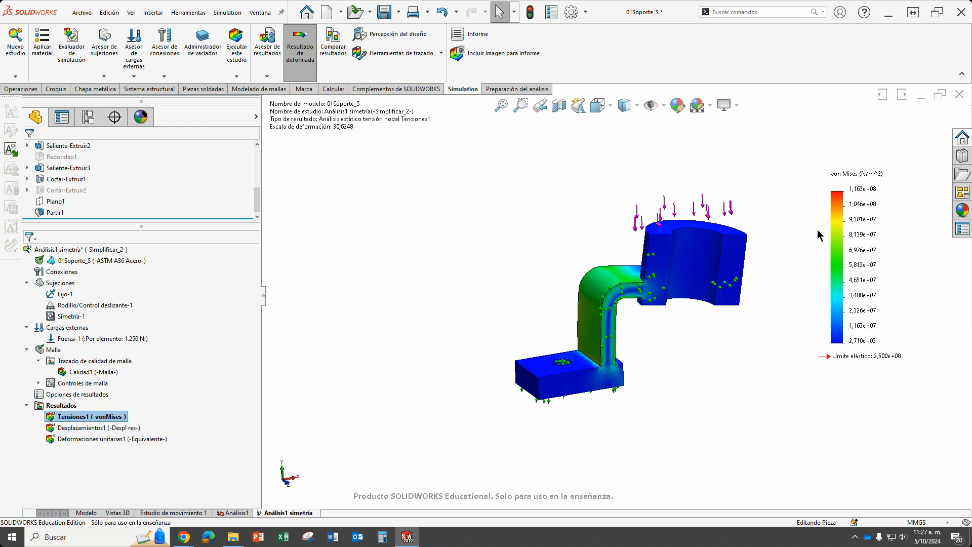
Set the von Mises plot legend's number format to floating (flotante) with 2 decimal places.
double_click(857, 221)
left_click(177, 407)
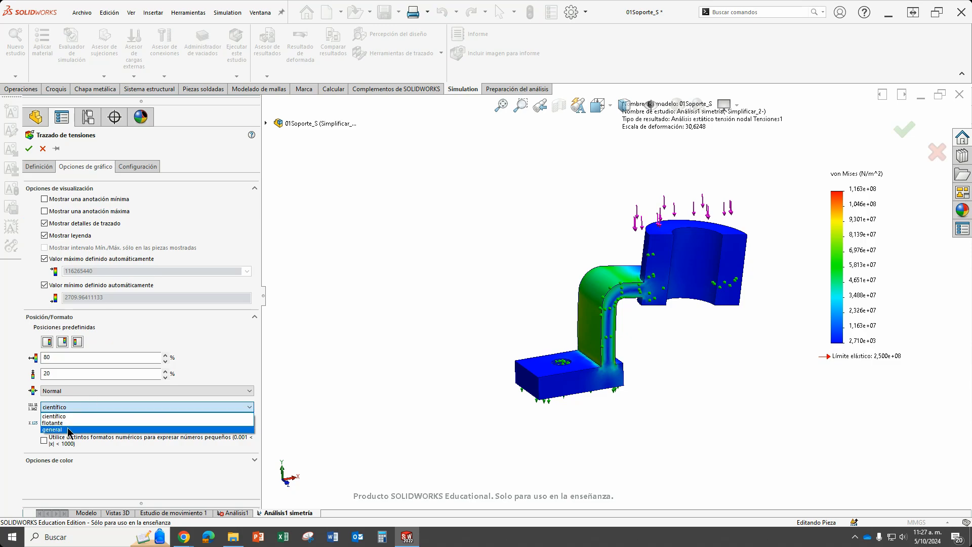
left_click(81, 423)
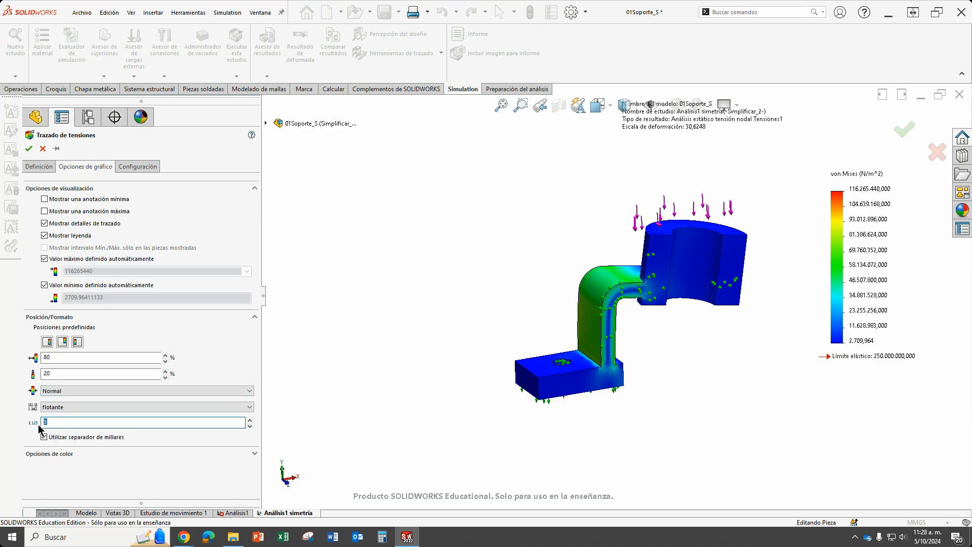
key("BackSpace")
key("BackSpace")
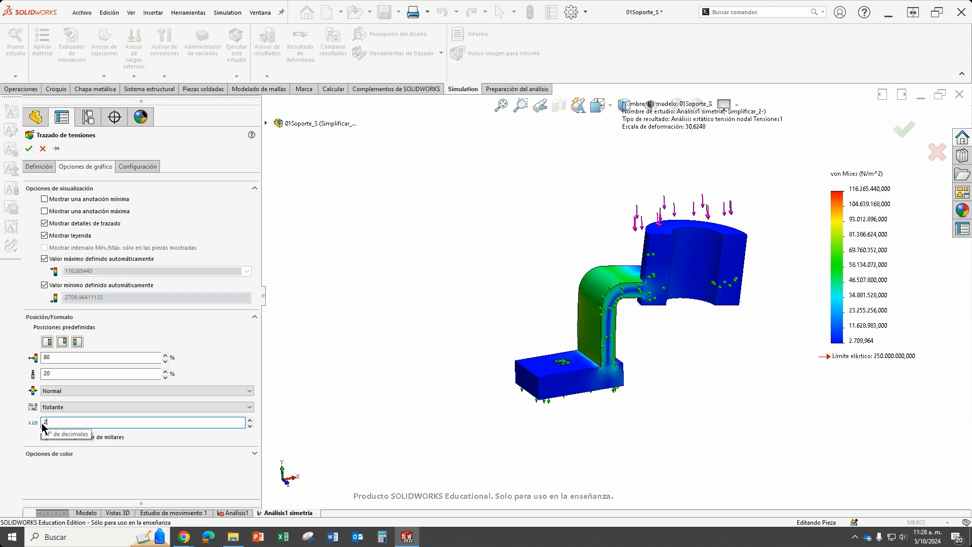
Set the von Mises plot's units to N/mm^2 (MPa) and its deformation scale to a user-defined 10.
left_click(39, 167)
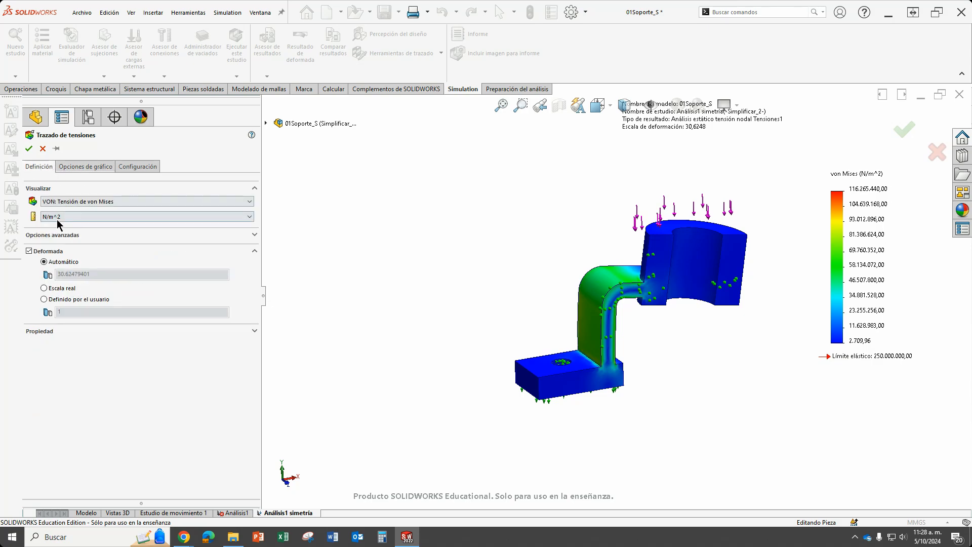
left_click(58, 220)
left_click(75, 248)
left_click(67, 309)
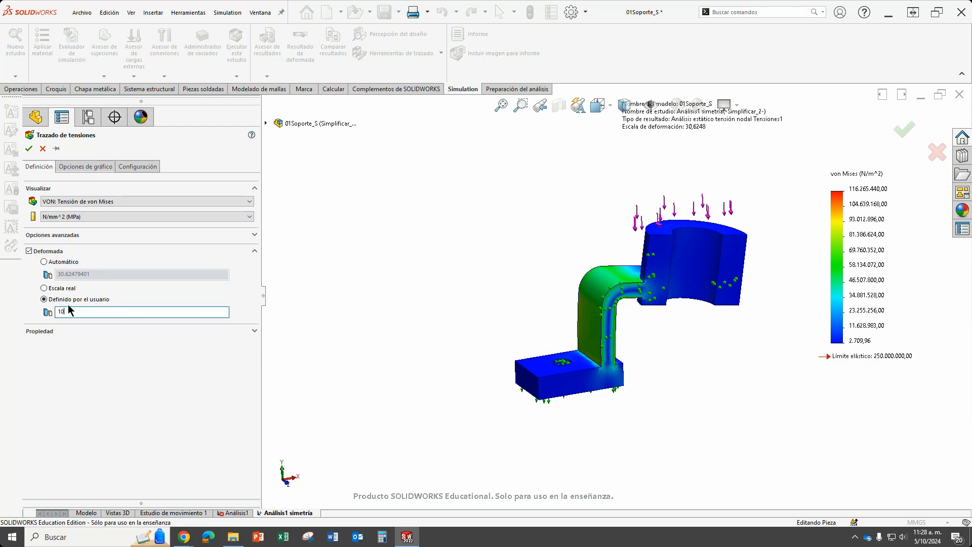
type("0")
Set the stress plot's fringe display to discrete (Discreto) and its boundary display to mesh (Malla).
left_click(140, 168)
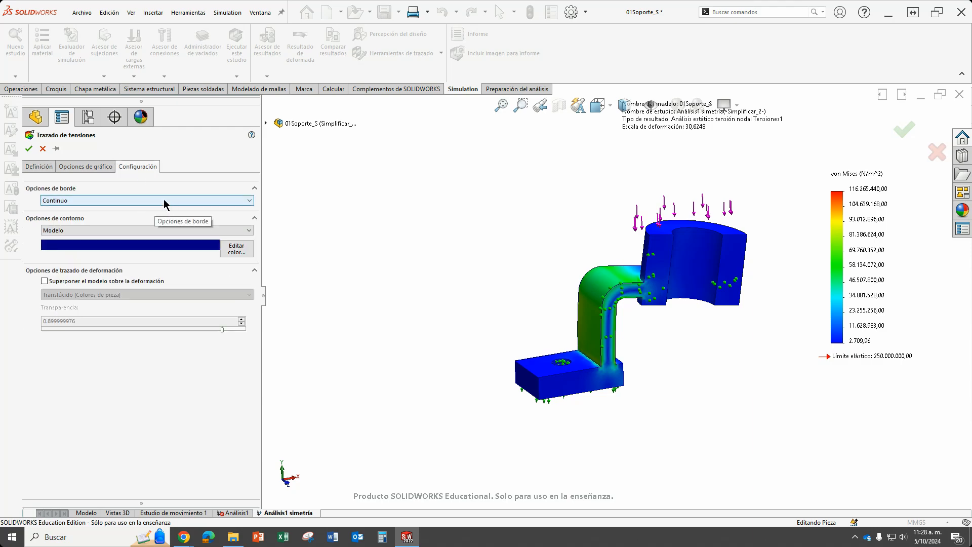
left_click(145, 201)
left_click(145, 223)
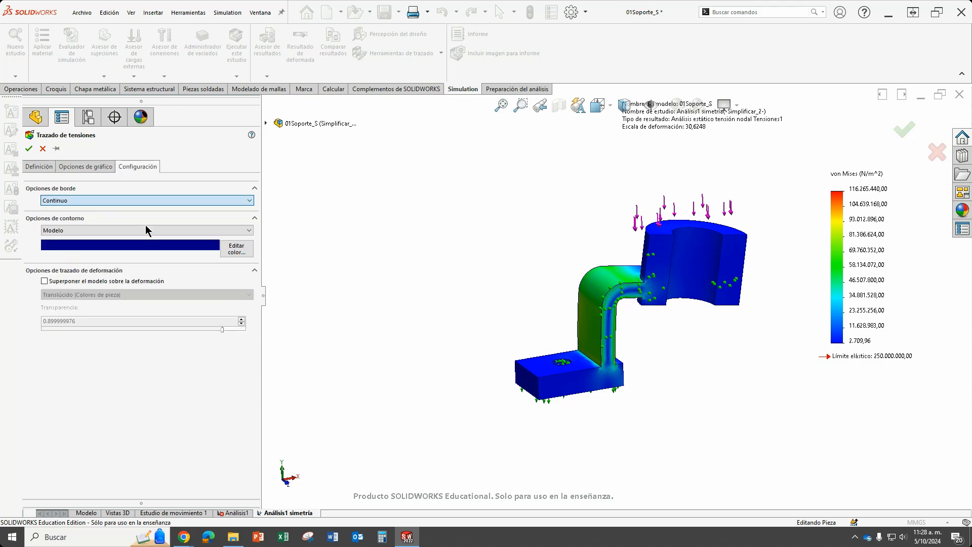
left_click(144, 252)
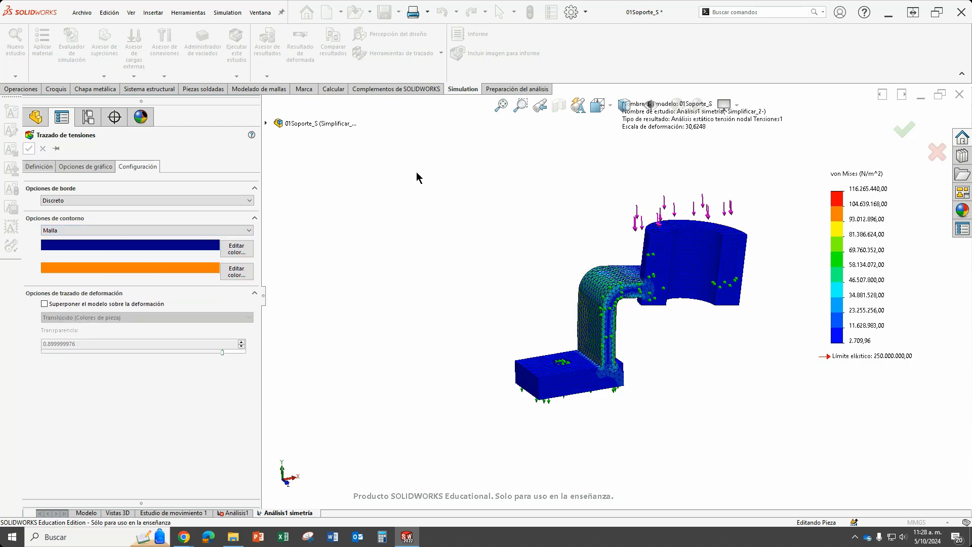
Examine the half bracket's von Mises stresses over the mesh, especially on the inner bend's rounded face under the ring.
scroll(684, 359, "down", 2)
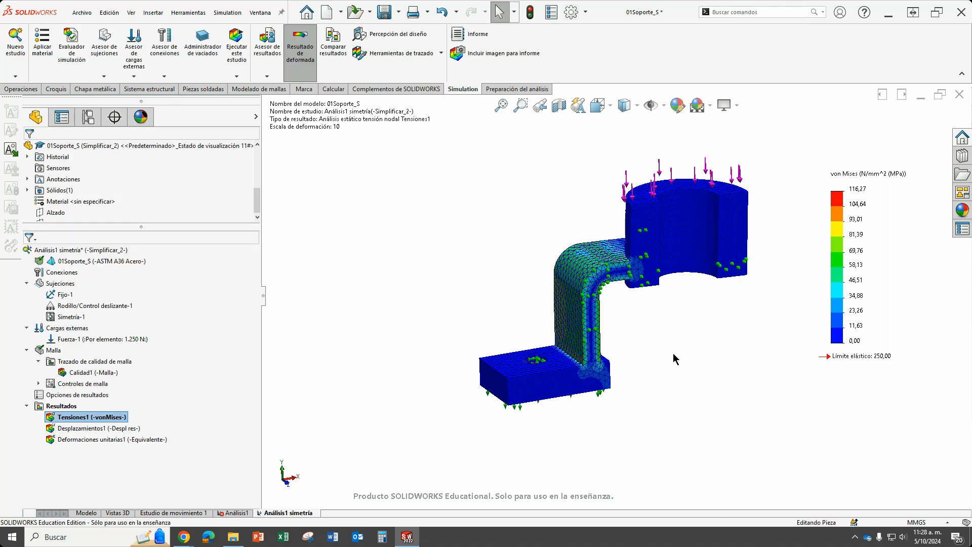
scroll(586, 333, "up", 3)
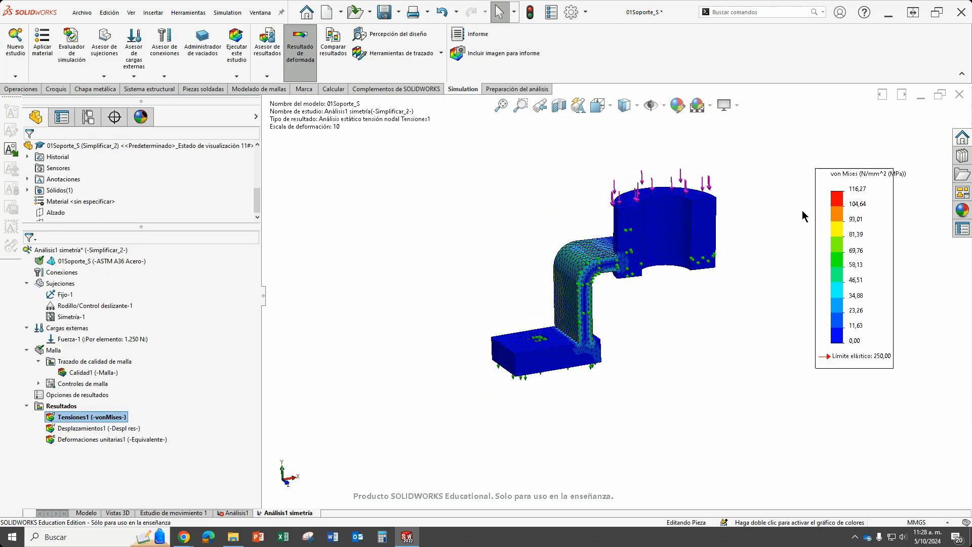
scroll(823, 222, "down", 2)
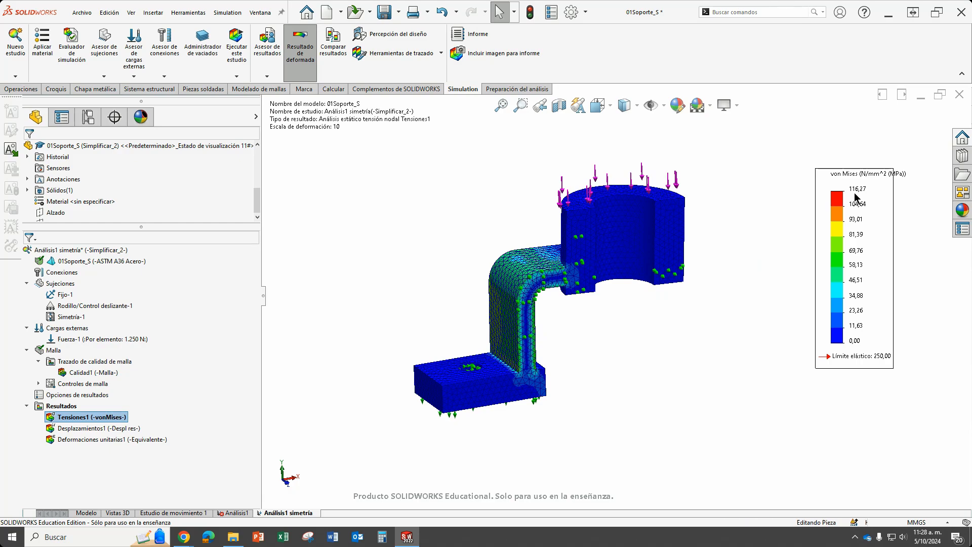
middle_click_drag(657, 360, 529, 263)
scroll(536, 303, "down", 5)
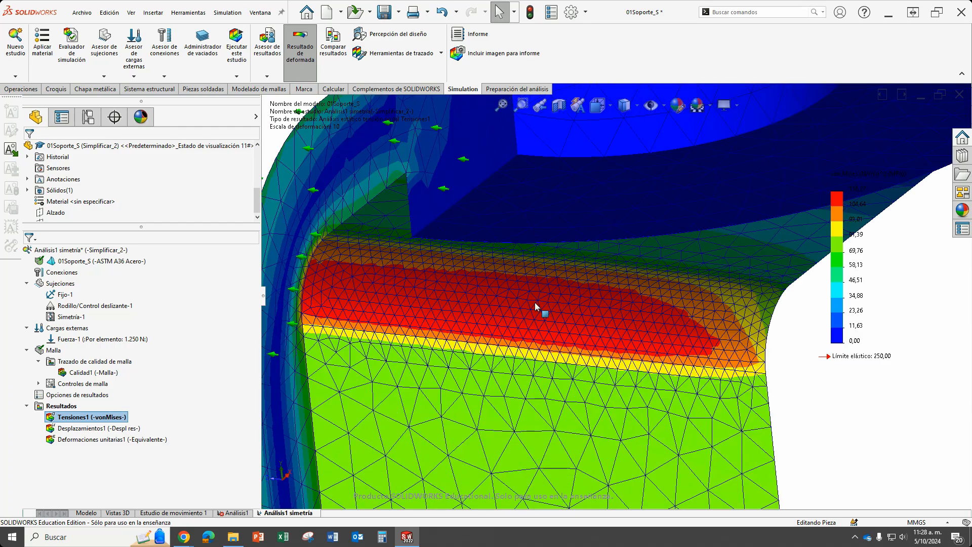
scroll(548, 306, "down", 3)
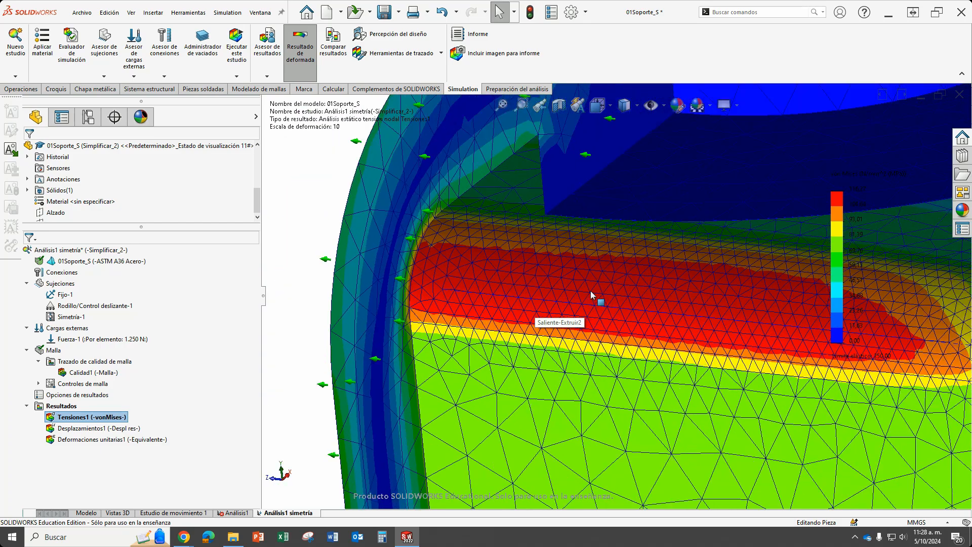
scroll(506, 289, "down", 2)
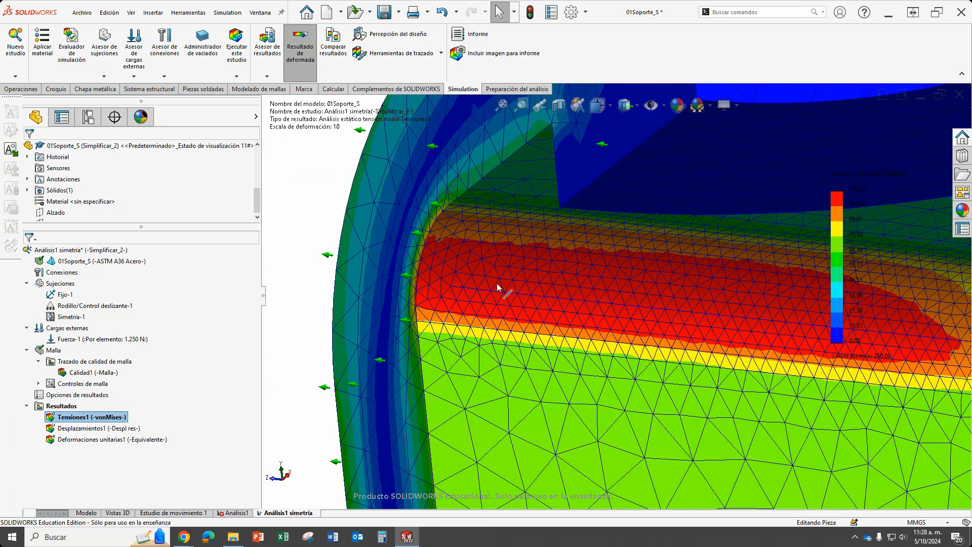
scroll(754, 320, "up", 6)
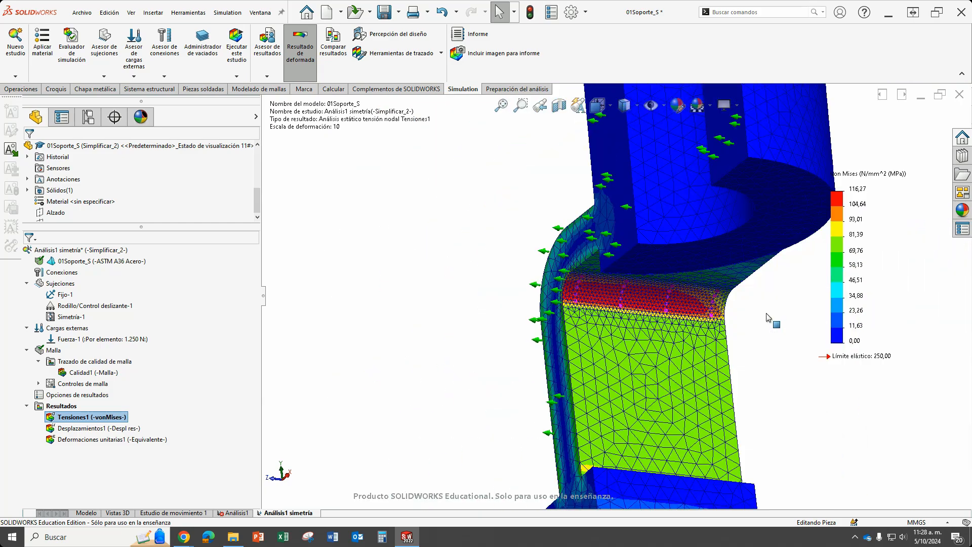
scroll(778, 323, "up", 3)
middle_click_drag(777, 323, 679, 366)
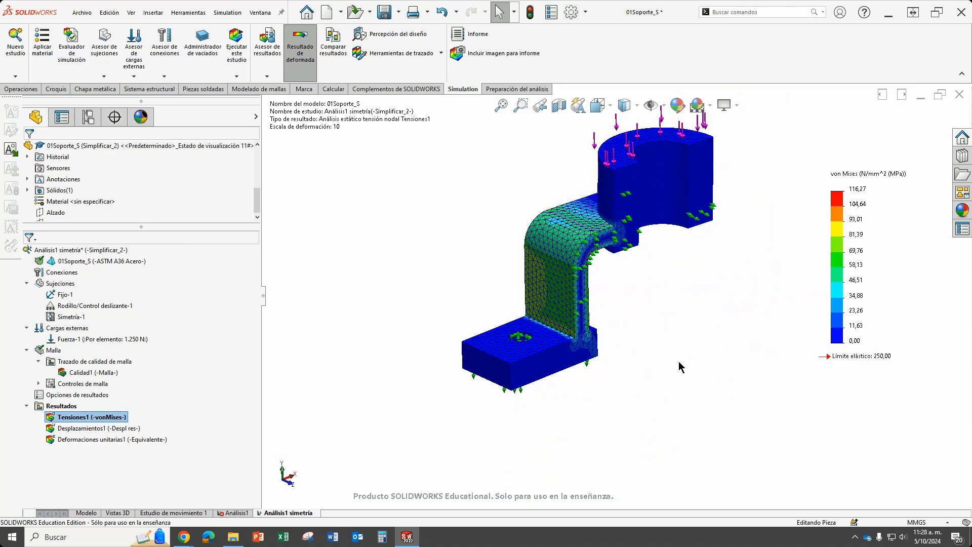
scroll(617, 341, "up", 4)
scroll(569, 239, "down", 3)
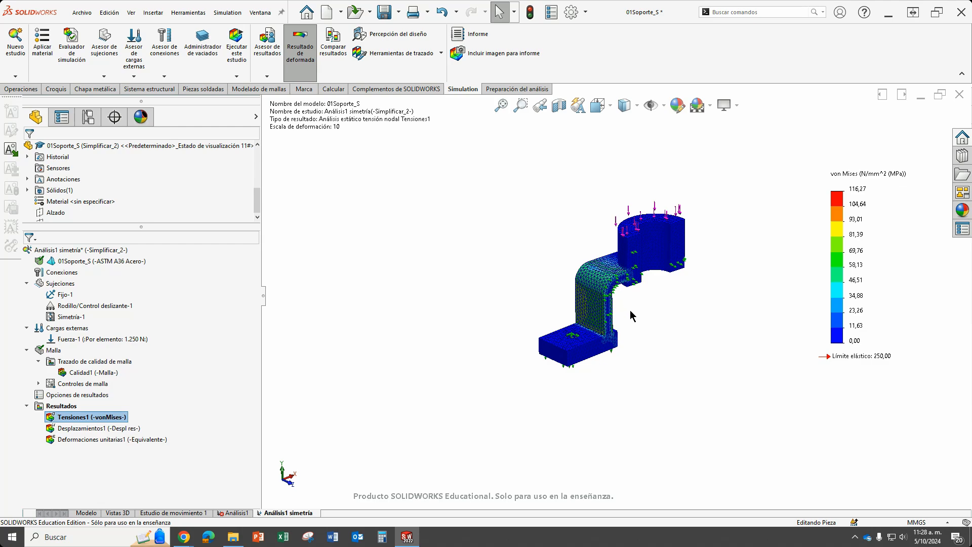
scroll(541, 236, "up", 1)
scroll(557, 240, "down", 1)
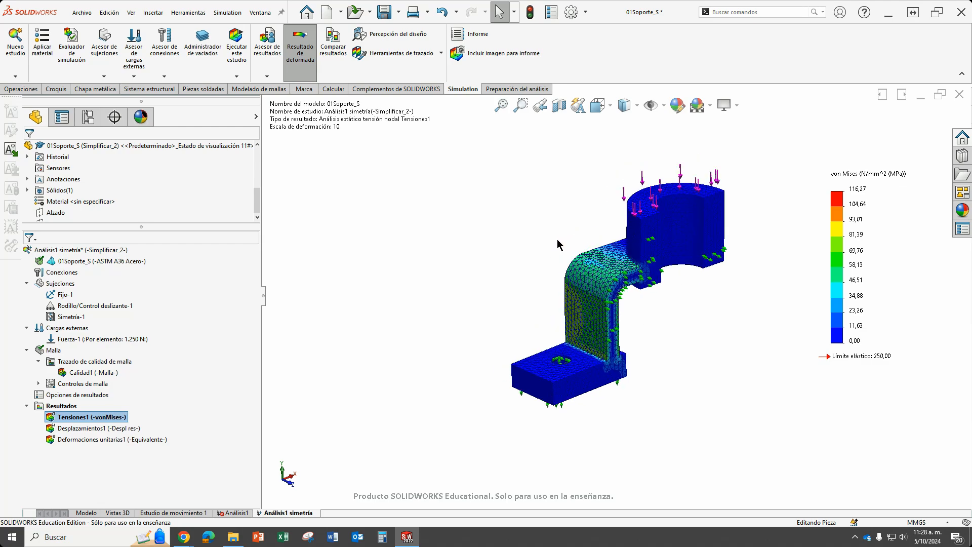
Use the stress plot's advanced options to display the symmetry results on the full bracket.
double_click(854, 224)
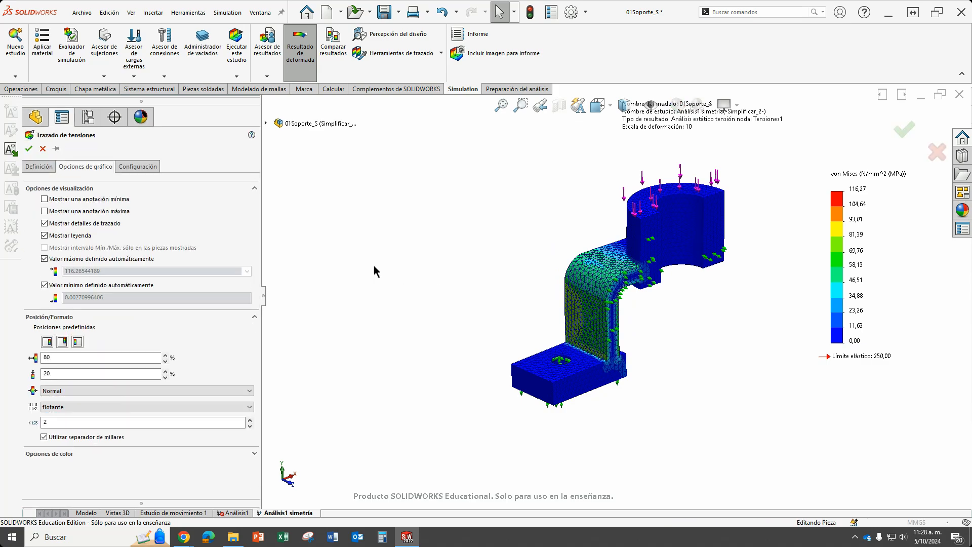
left_click(132, 169)
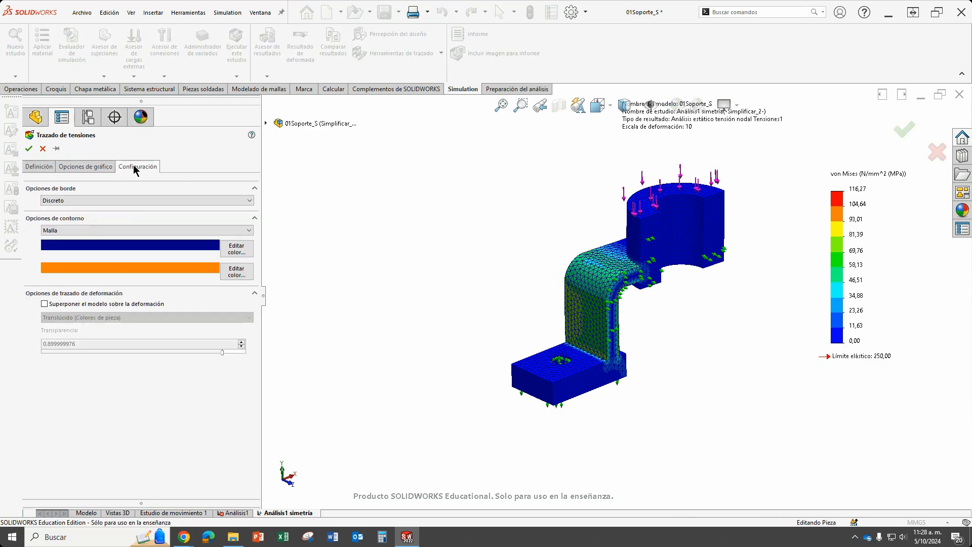
left_click(44, 168)
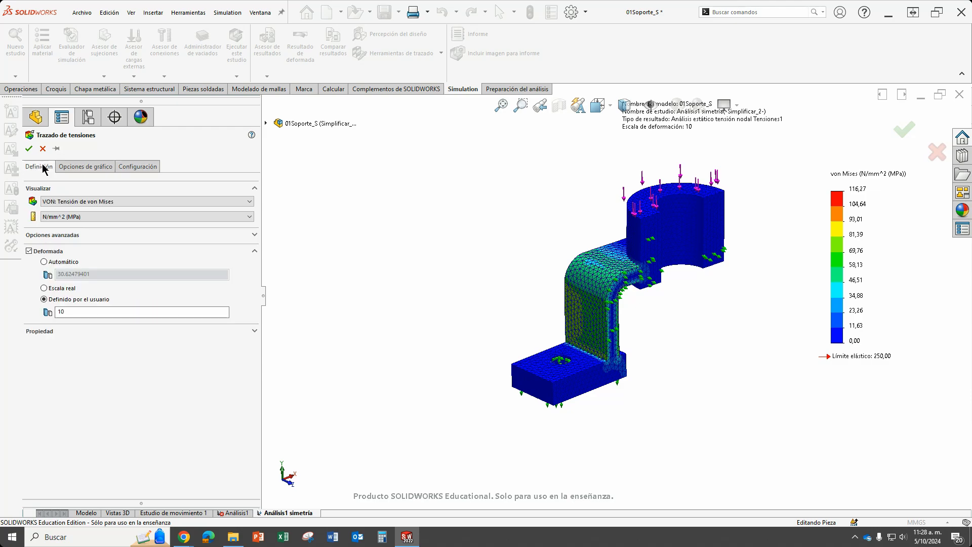
left_click(70, 239)
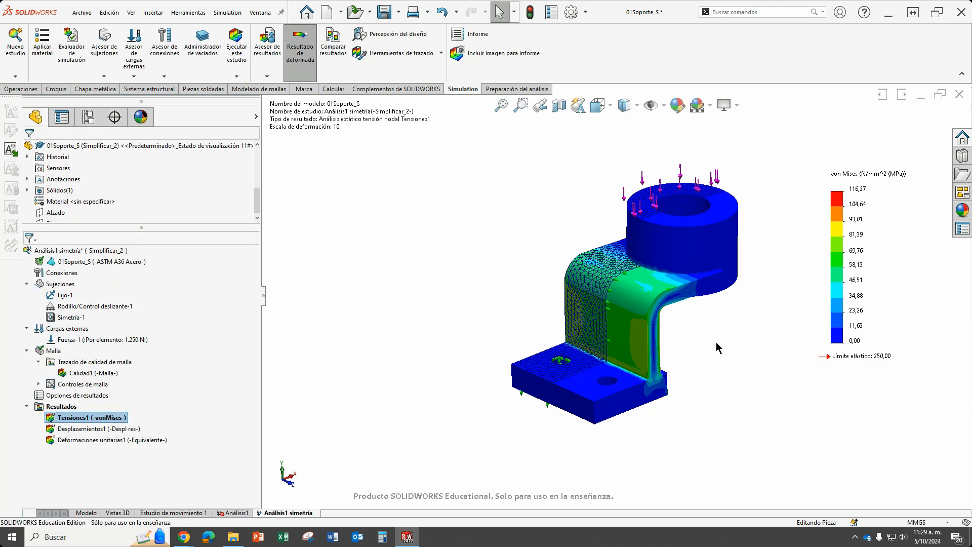
Set the stress plot's boundary display to none (Ninguno) to hide the mesh lines.
mouse_move(701, 325)
middle_mouse_down()
mouse_move(589, 280)
mouse_move(766, 280)
mouse_move(693, 279)
mouse_move(670, 325)
mouse_move(765, 310)
mouse_move(704, 342)
middle_mouse_up()
double_click(873, 245)
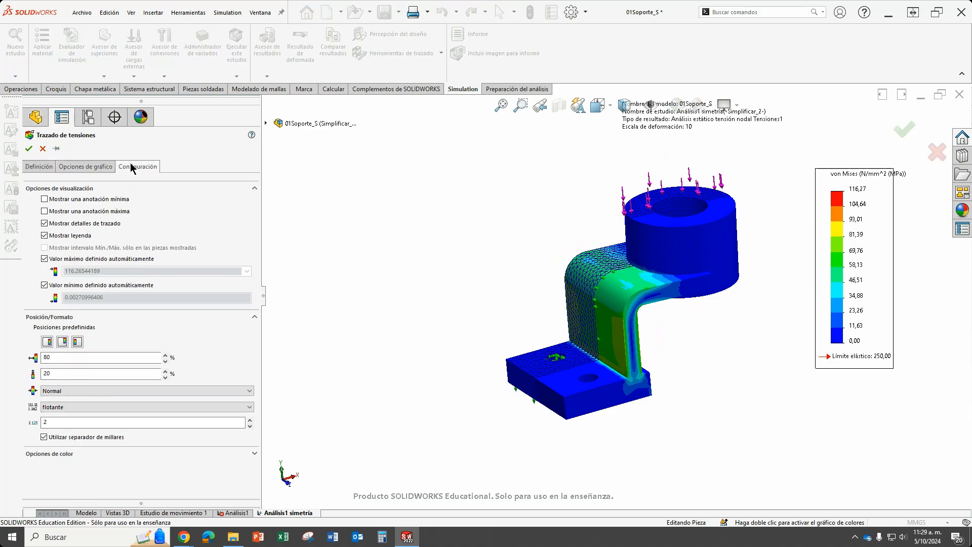
left_click(135, 167)
left_click(116, 231)
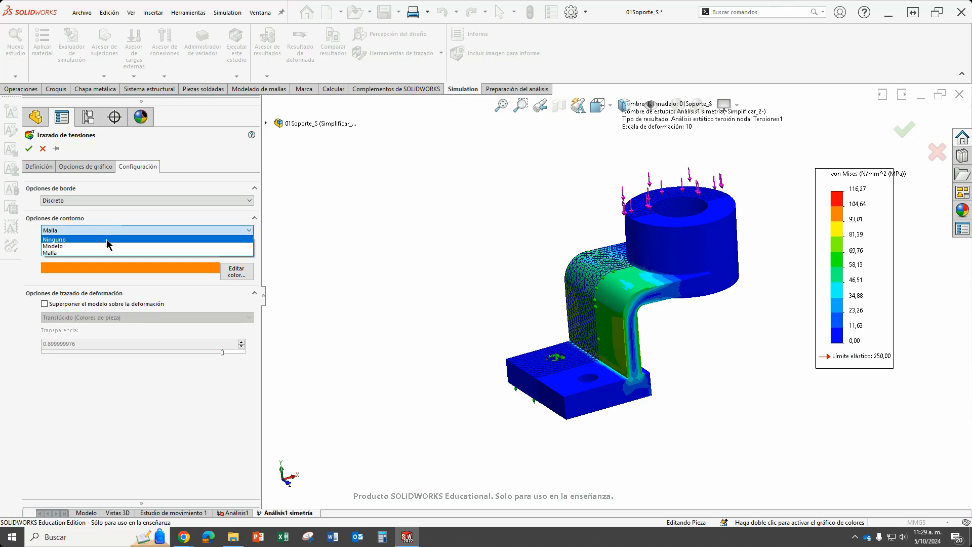
left_click(110, 241)
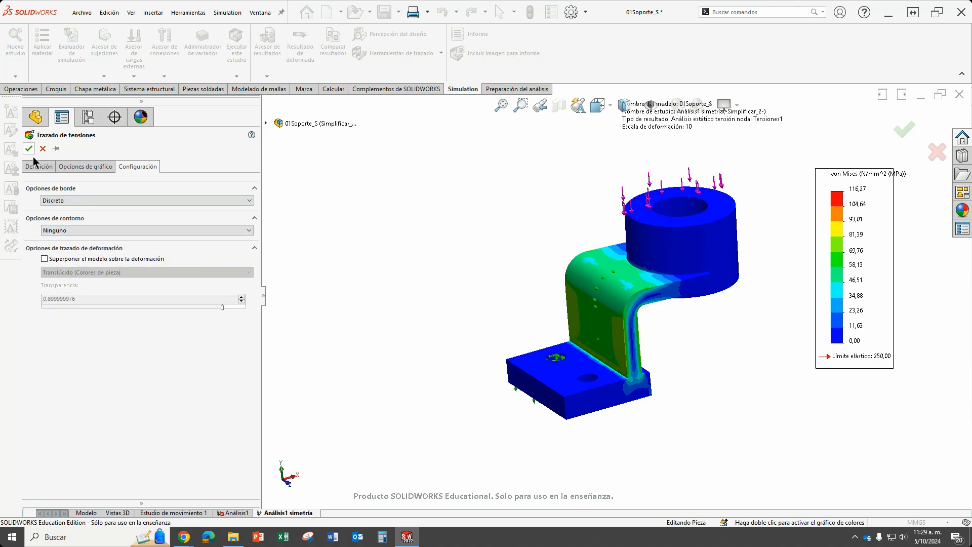
Play the von Mises stress plot's deformation animation on the full bracket and close it.
scroll(657, 306, "down", 6)
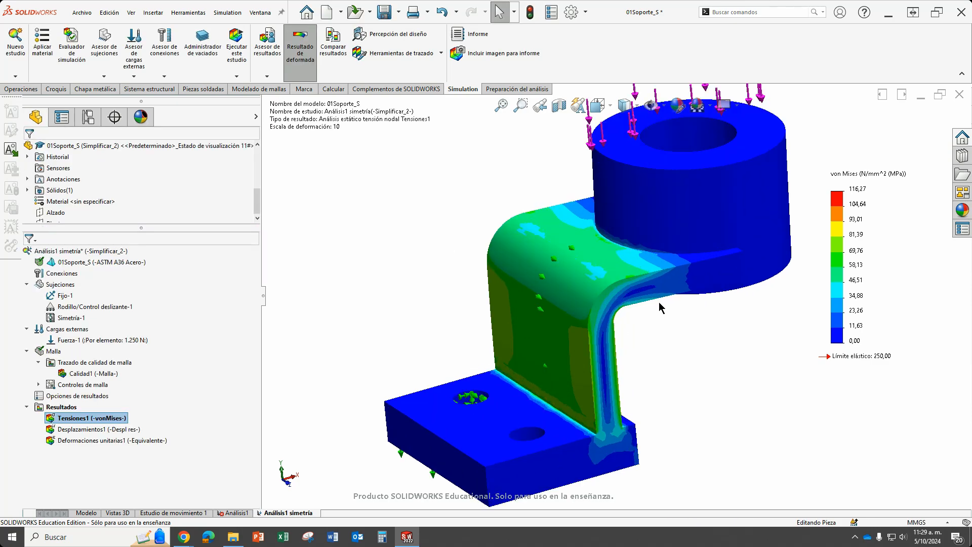
middle_click_drag(658, 306, 658, 338)
scroll(620, 305, "up", 6)
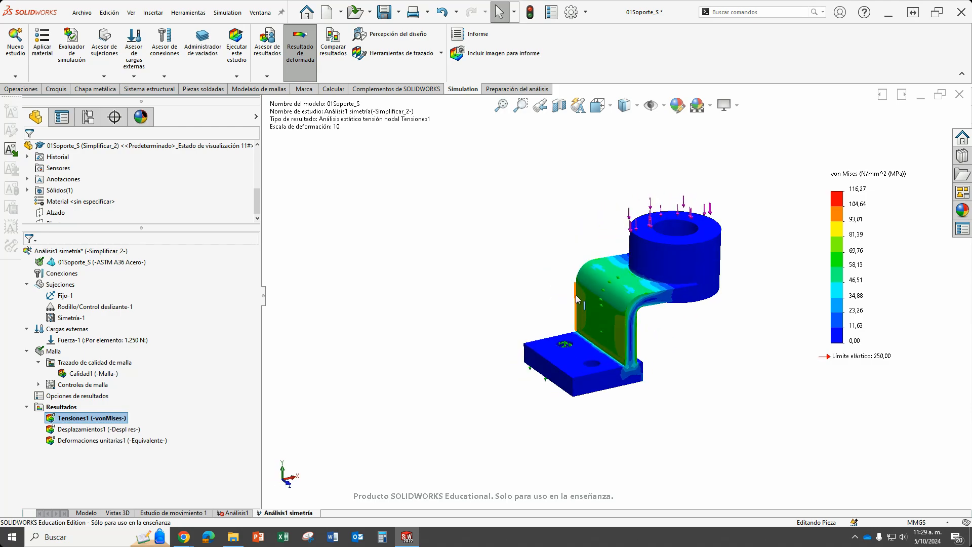
scroll(584, 317, "down", 2)
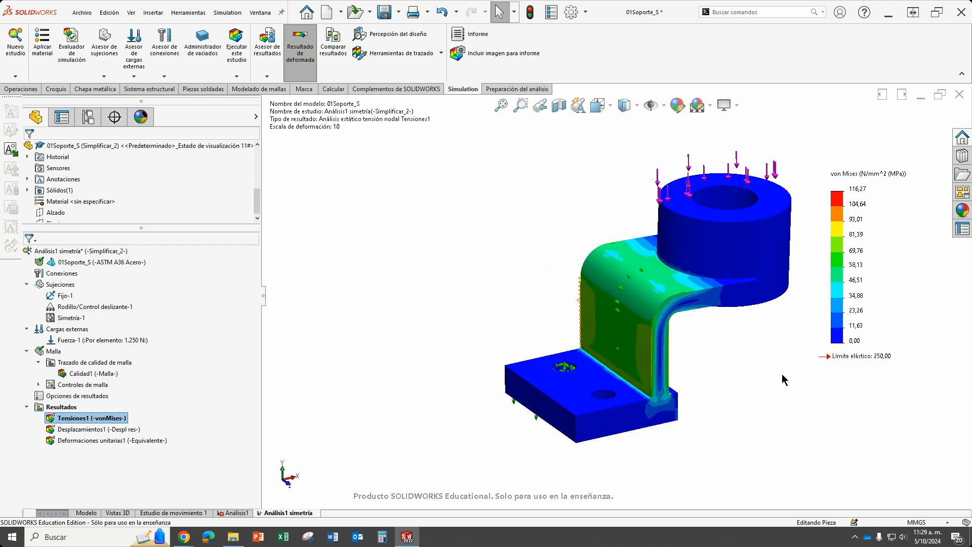
scroll(750, 374, "up", 2)
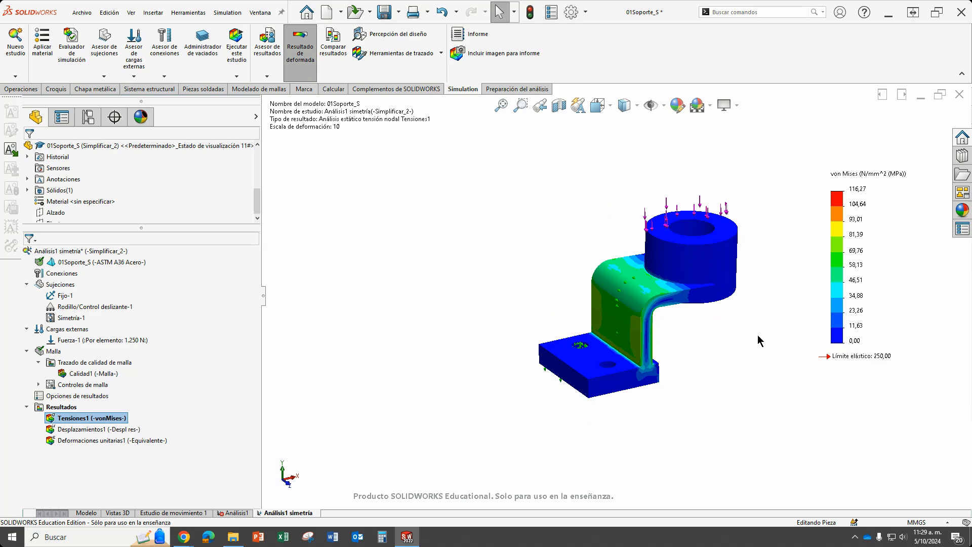
right_click(115, 419)
left_click(139, 255)
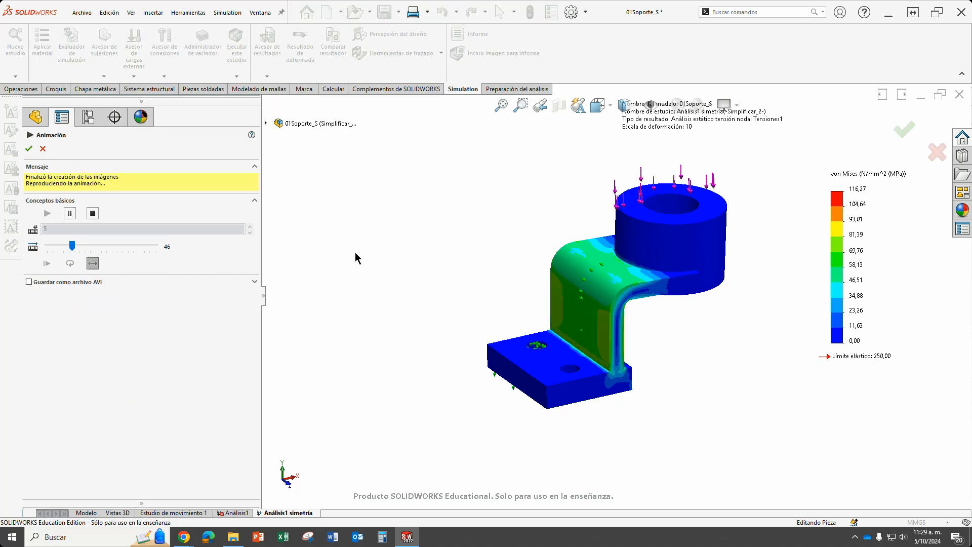
left_click(44, 150)
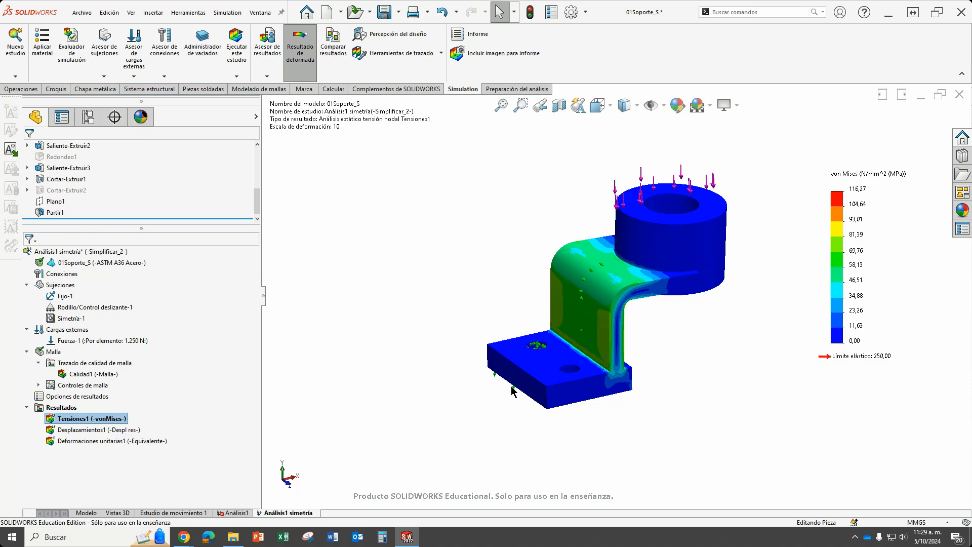
Examine the full bracket's stress distribution against the legend, including the inner bend under the ring.
scroll(551, 232, "down", 2)
scroll(623, 283, "up", 3)
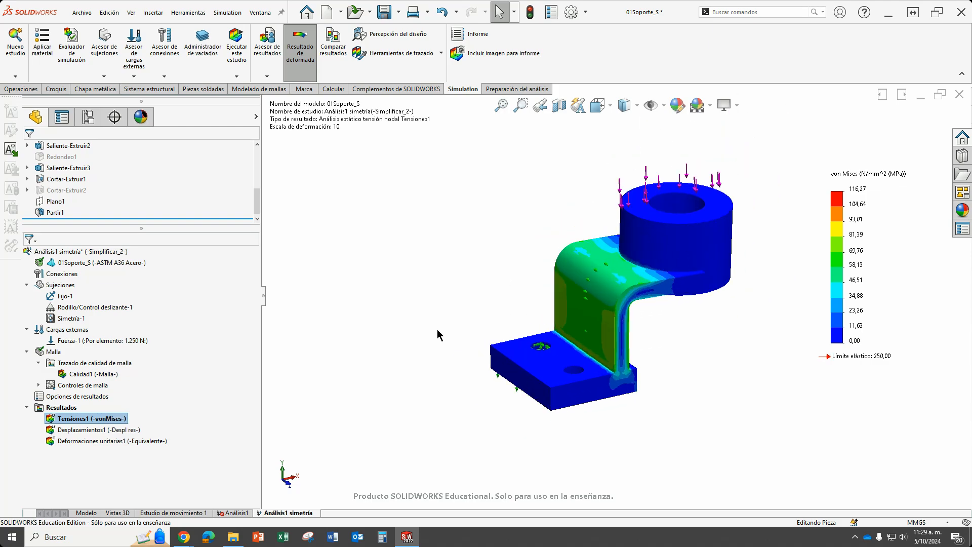
scroll(522, 327, "down", 2)
scroll(612, 299, "up", 2)
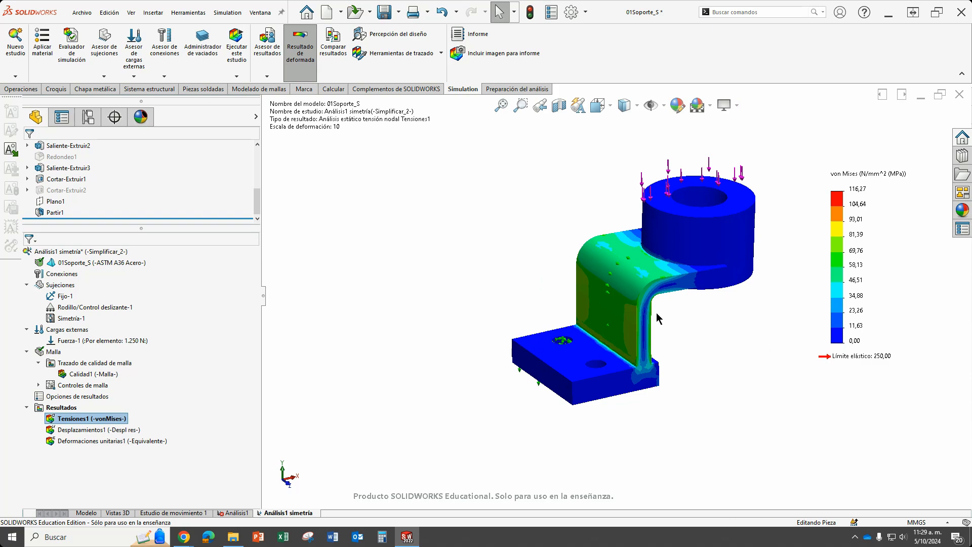
mouse_move(707, 317)
middle_mouse_down()
mouse_move(673, 273)
mouse_move(683, 294)
mouse_move(708, 303)
middle_mouse_up()
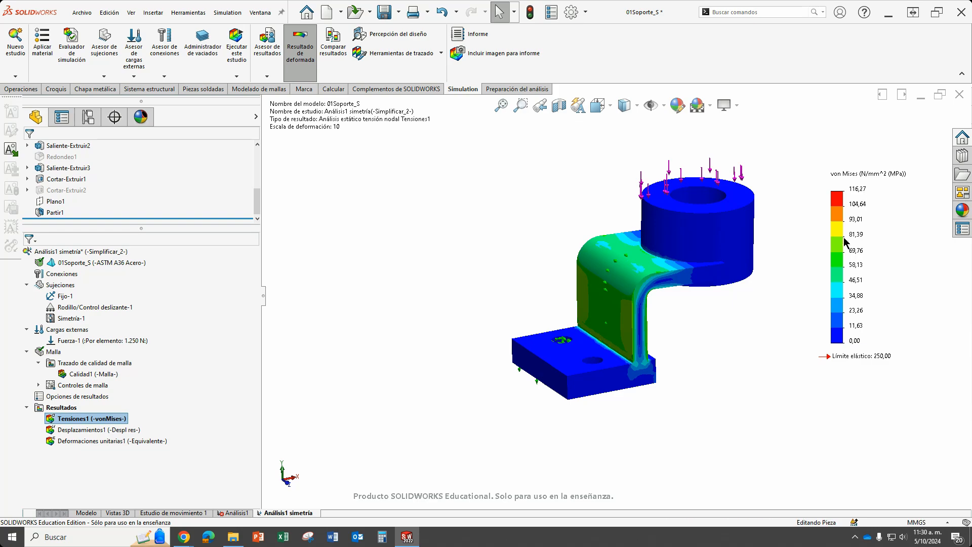
scroll(694, 324, "down", 2)
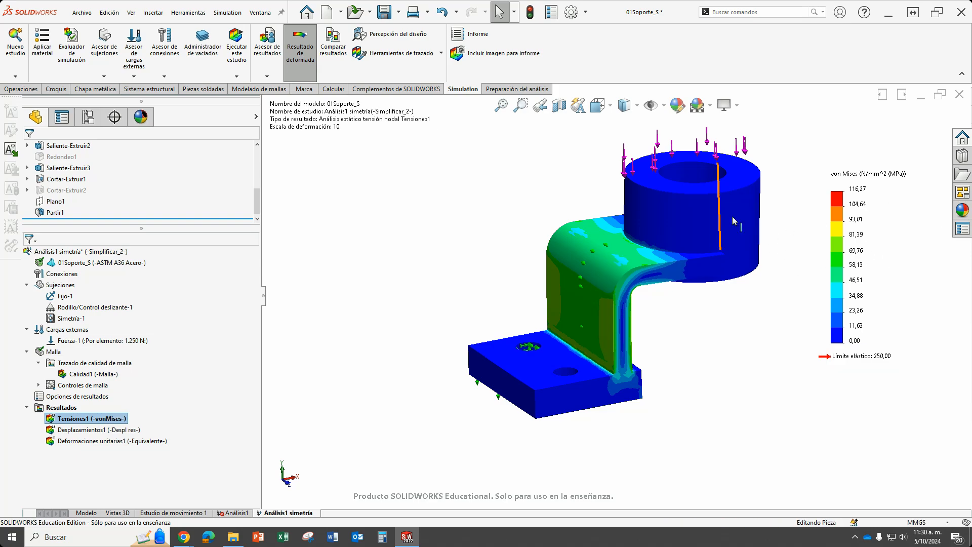
left_click(117, 430)
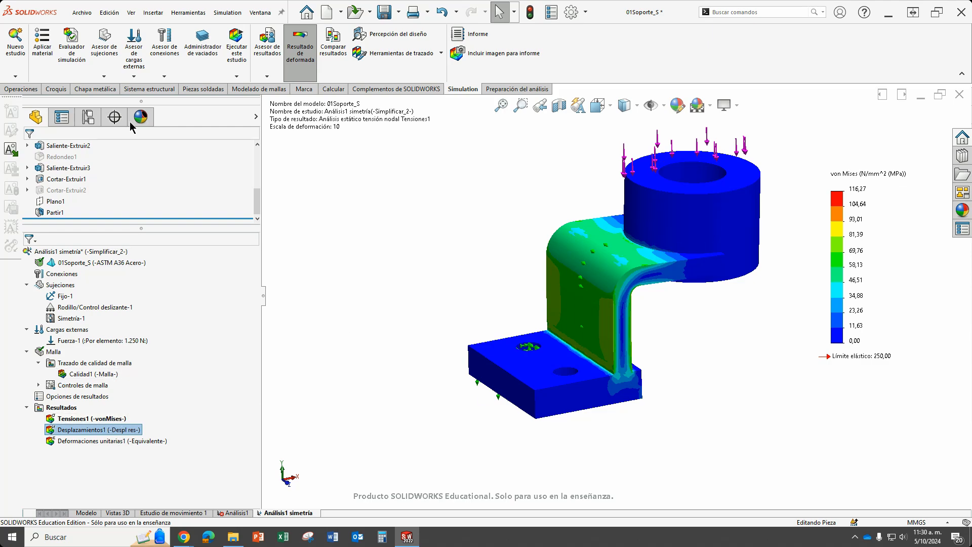
scroll(614, 284, "up", 2)
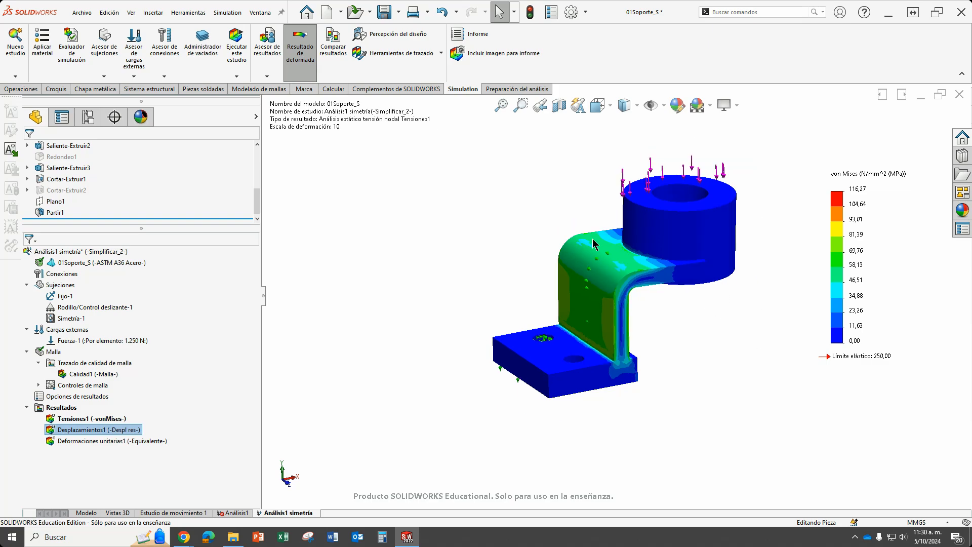
middle_click_drag(659, 328, 611, 250)
scroll(607, 288, "down", 5)
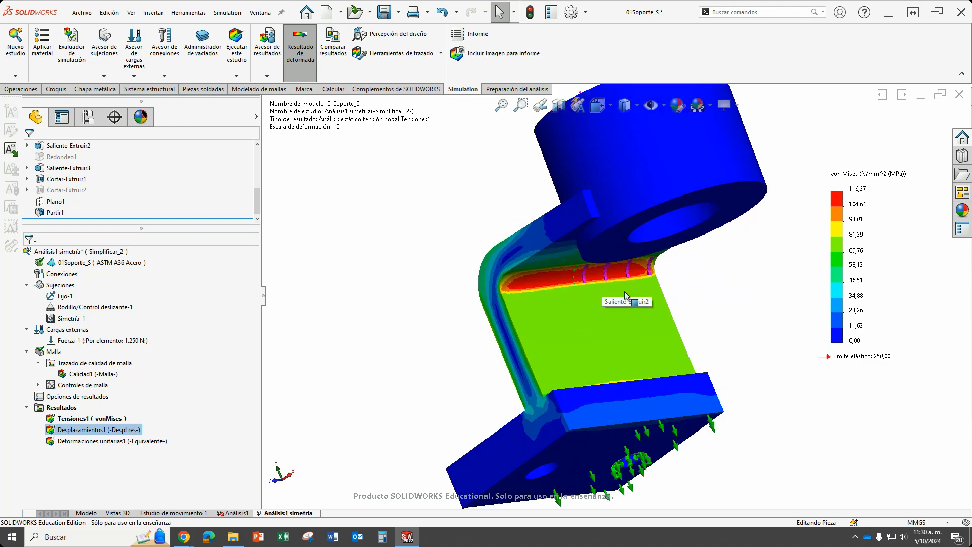
middle_click_drag(607, 288, 627, 288)
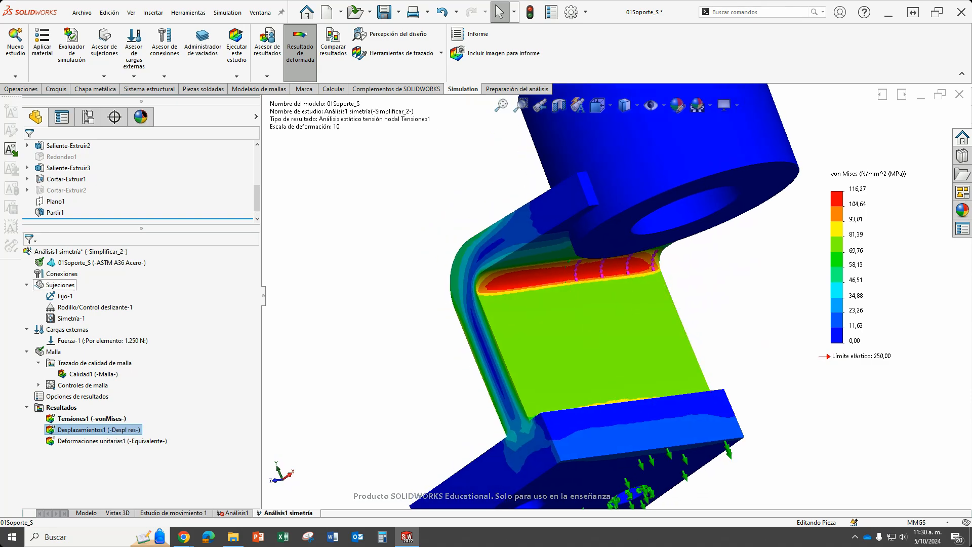